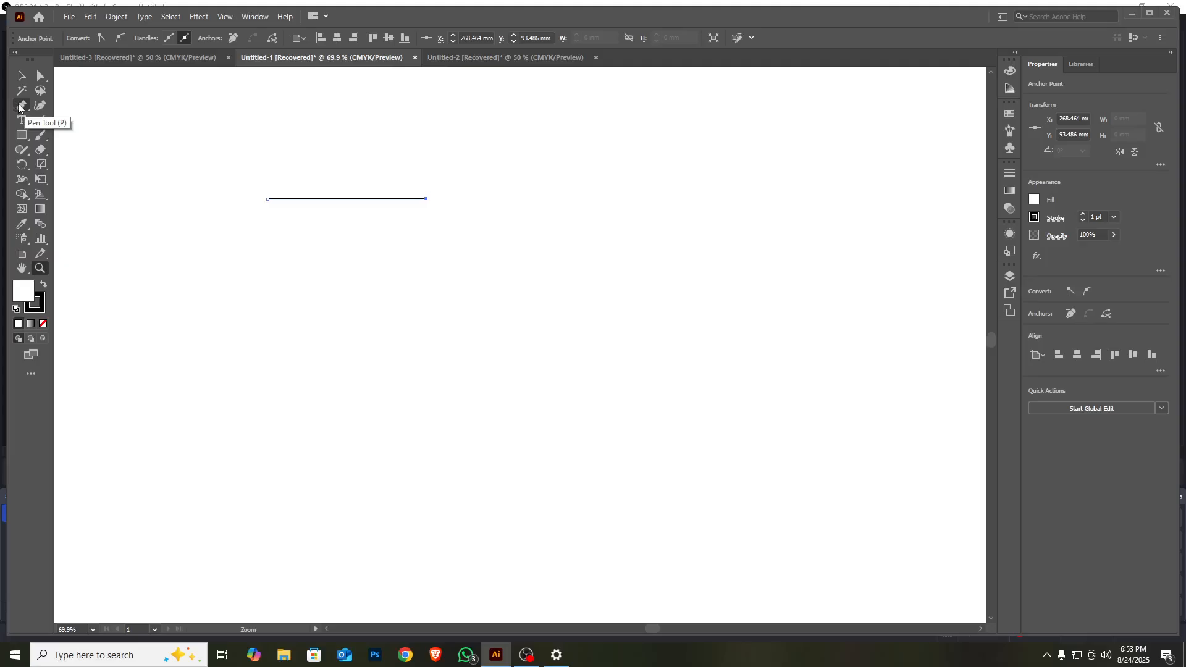
Step: Draw a square about 54 mm on each side beside the horizontal line with the Rectangle tool
{"action": "left_click", "coordinate": [21, 106]}
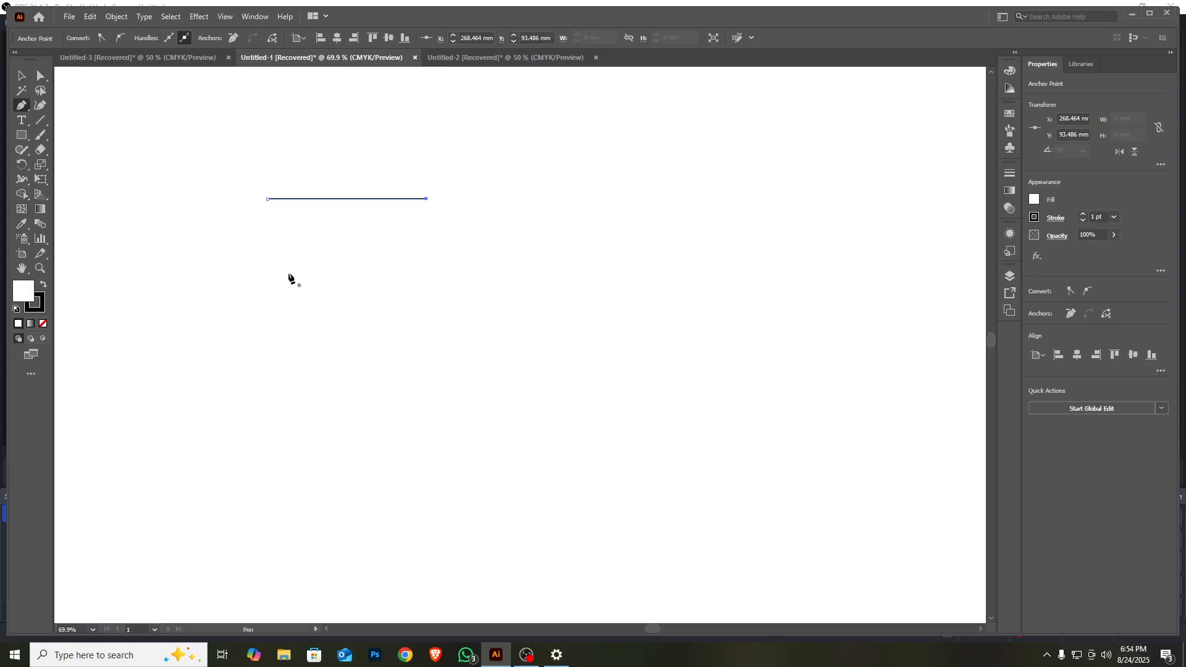
{"action": "left_click_drag", "start_coordinate": [22, 134], "coordinate": [83, 136]}
{"action": "mouse_move", "coordinate": [538, 194]}
{"action": "left_mouse_down"}
{"action": "mouse_move", "coordinate": [618, 291]}
{"action": "mouse_move", "coordinate": [635, 288]}
{"action": "left_mouse_up"}
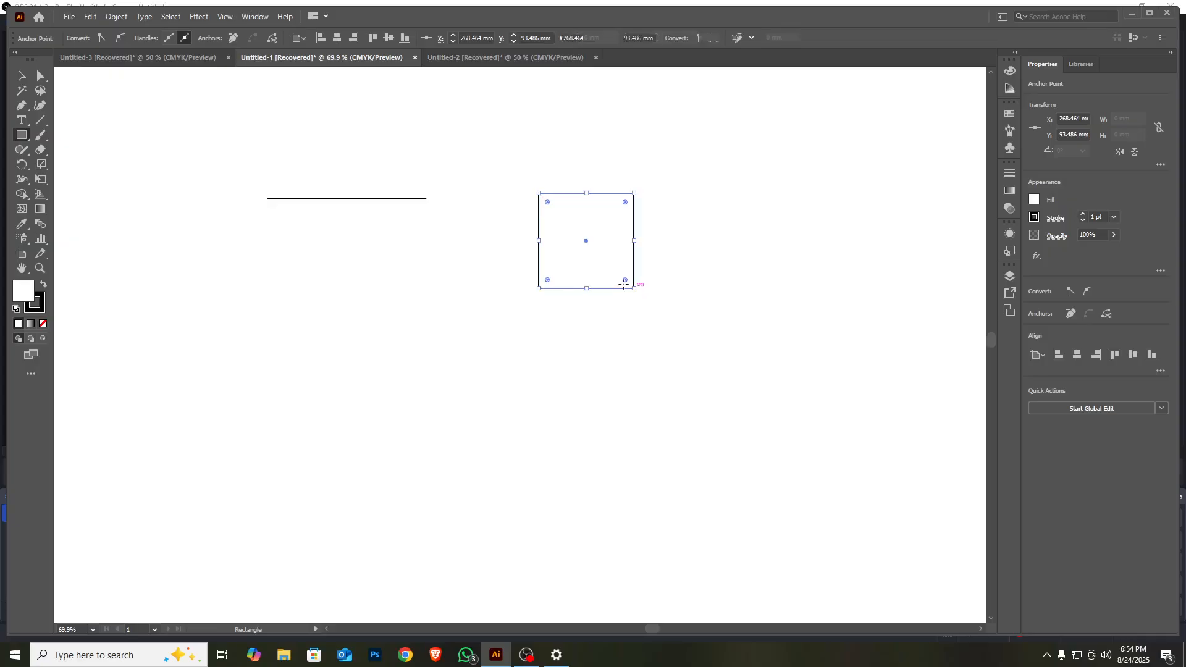
Step: Draw a closed rectangle about 78 mm wide and 61 mm high below the horizontal line with the Pen tool
{"action": "left_click", "coordinate": [24, 107]}
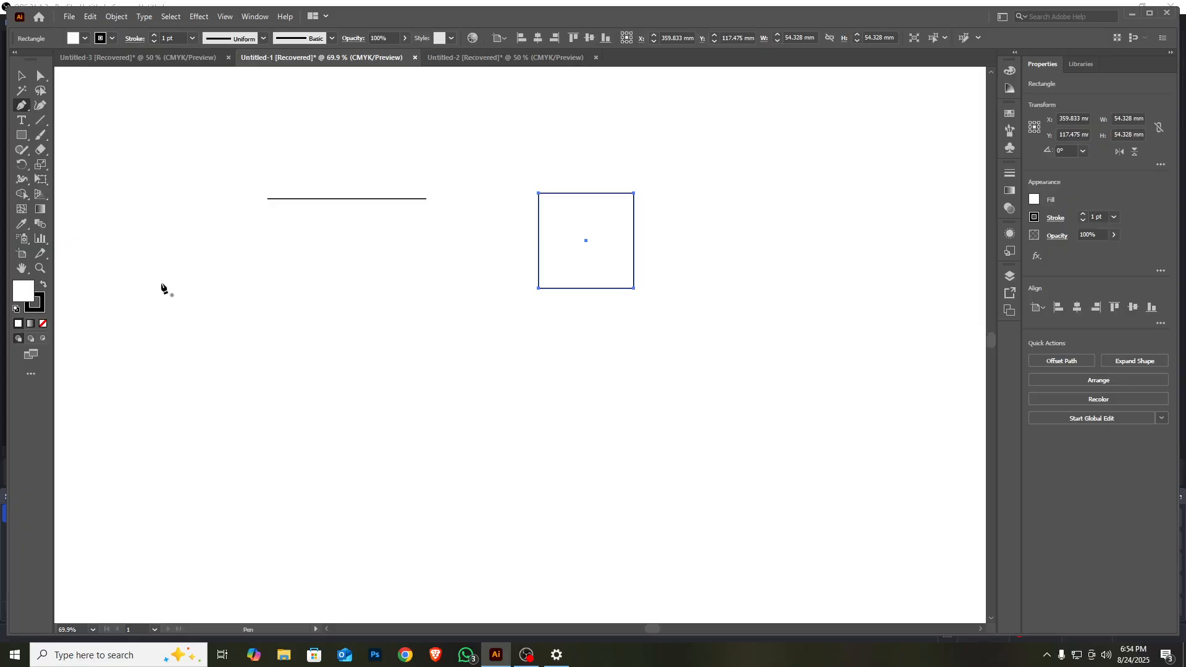
{"action": "left_click", "coordinate": [227, 274]}
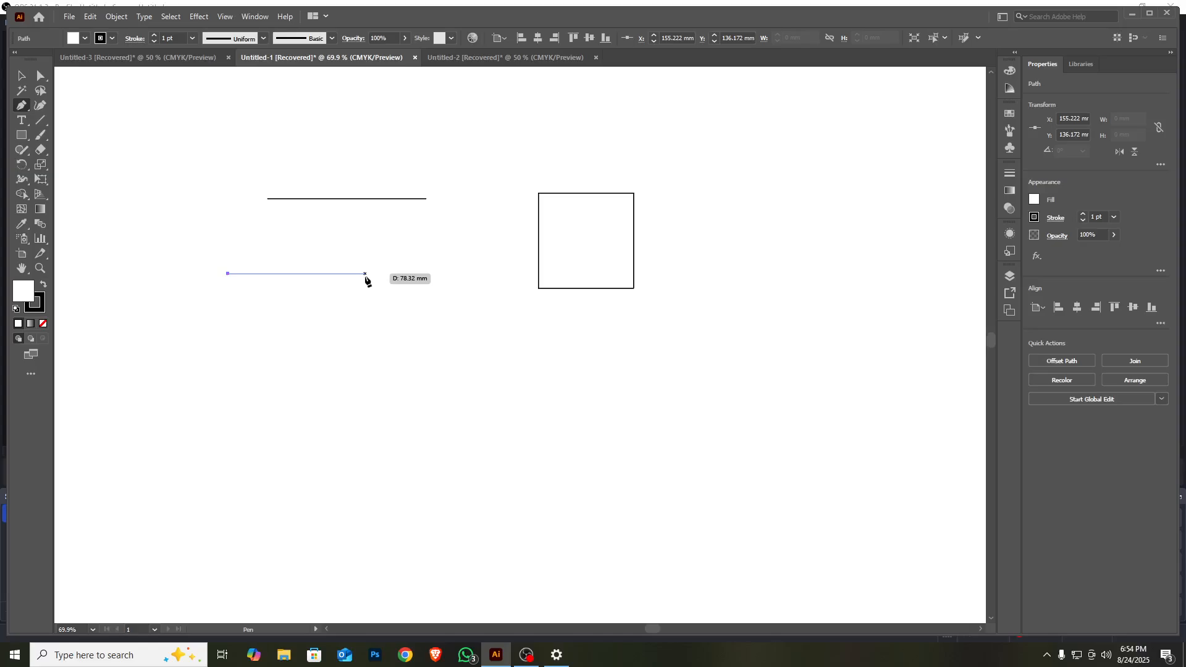
{"action": "left_click", "coordinate": [365, 275]}
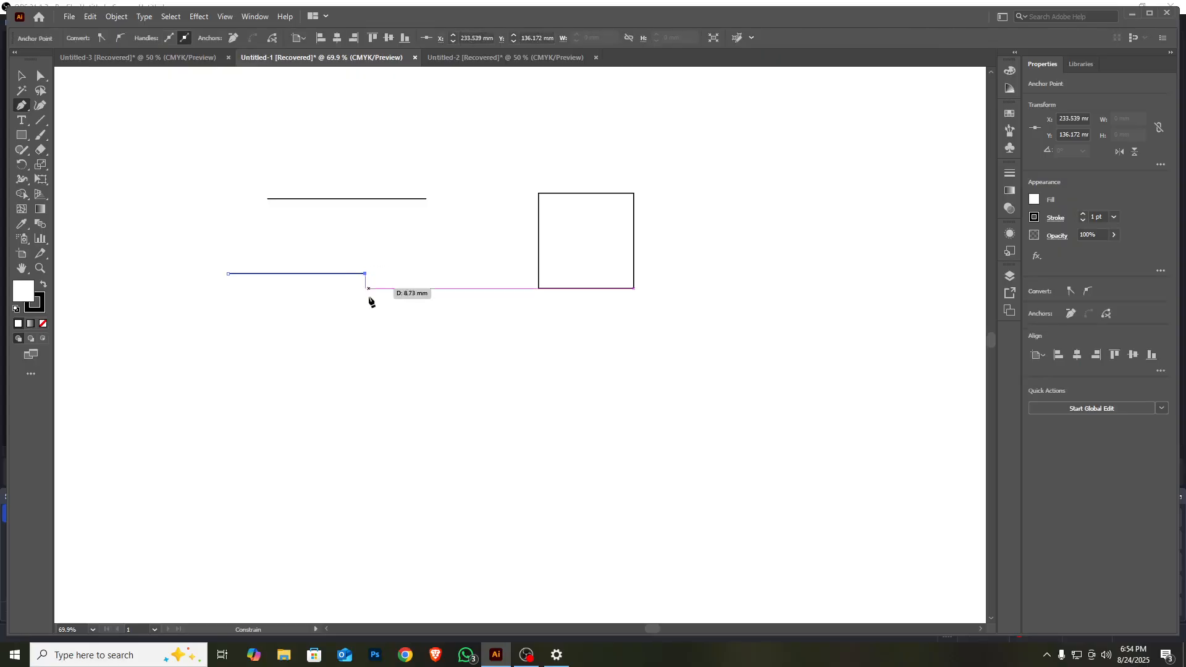
{"action": "left_click", "coordinate": [378, 381]}
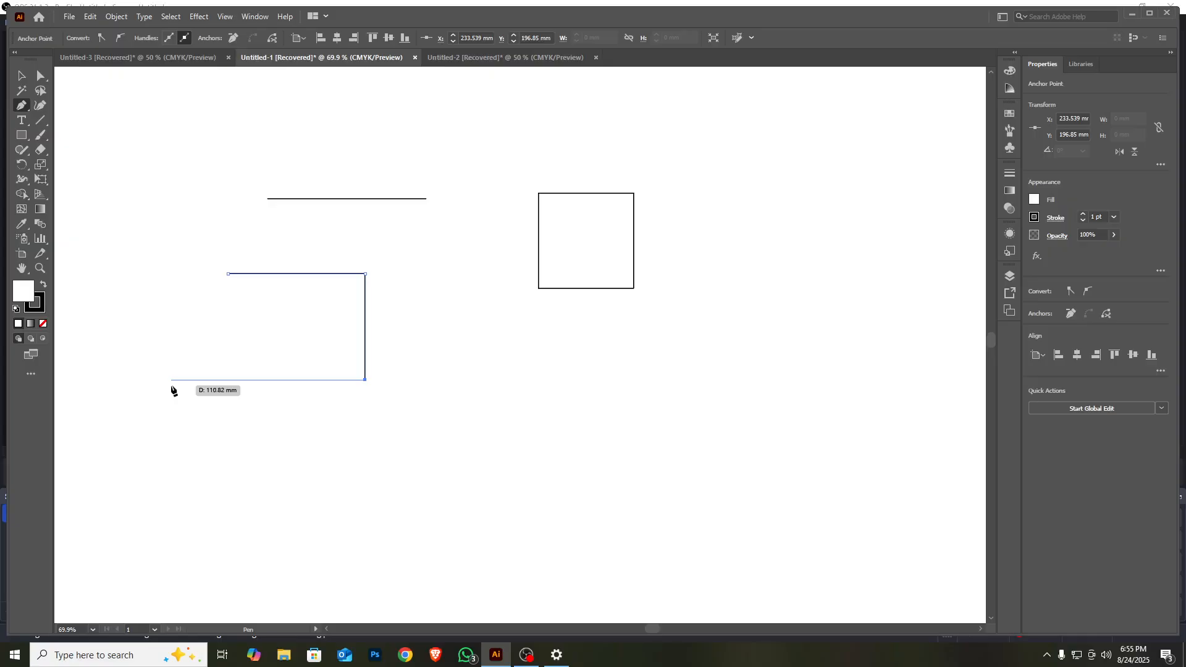
{"action": "left_click", "coordinate": [228, 379]}
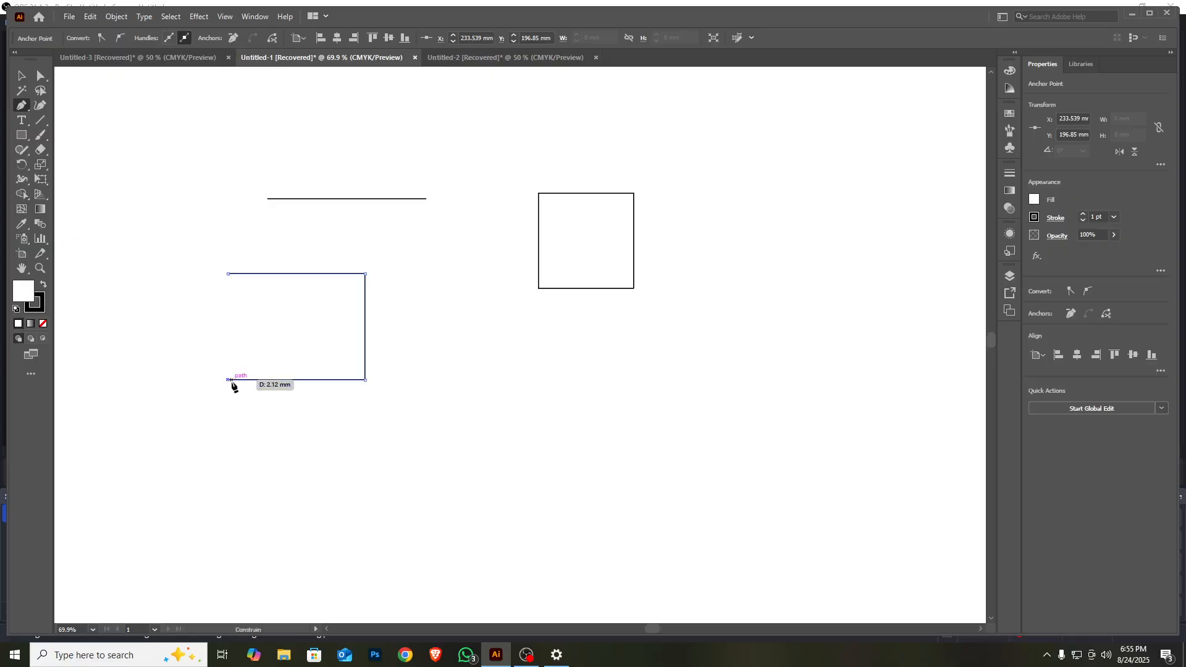
{"action": "left_click", "coordinate": [228, 274]}
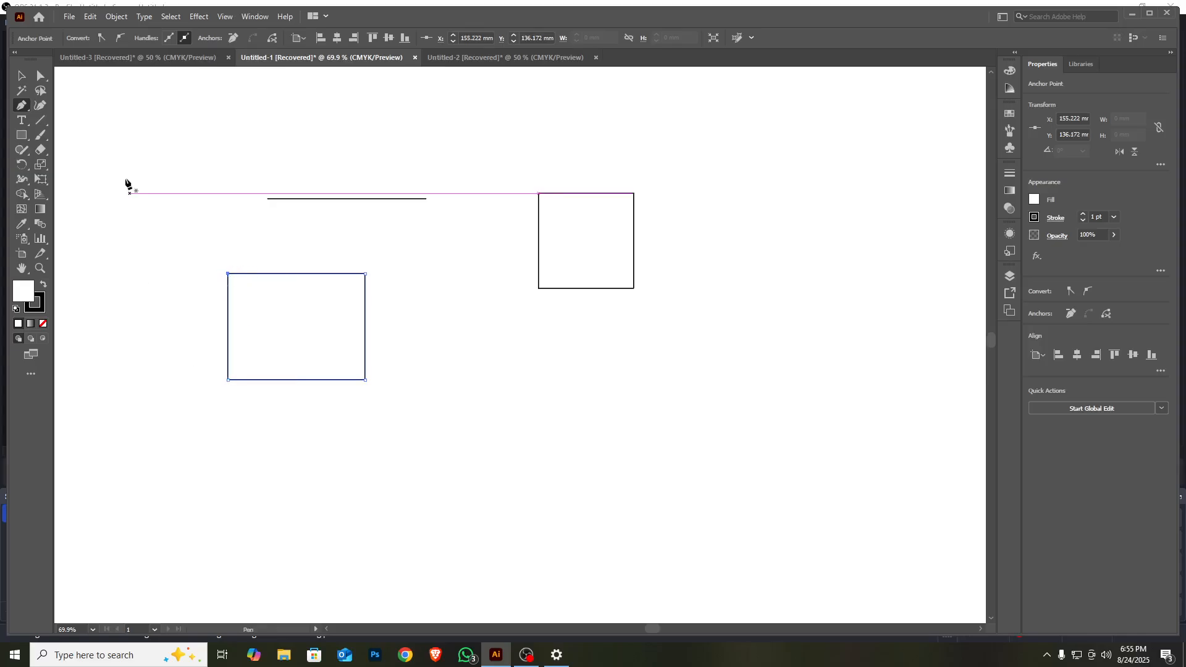
{"action": "left_click", "coordinate": [24, 73]}
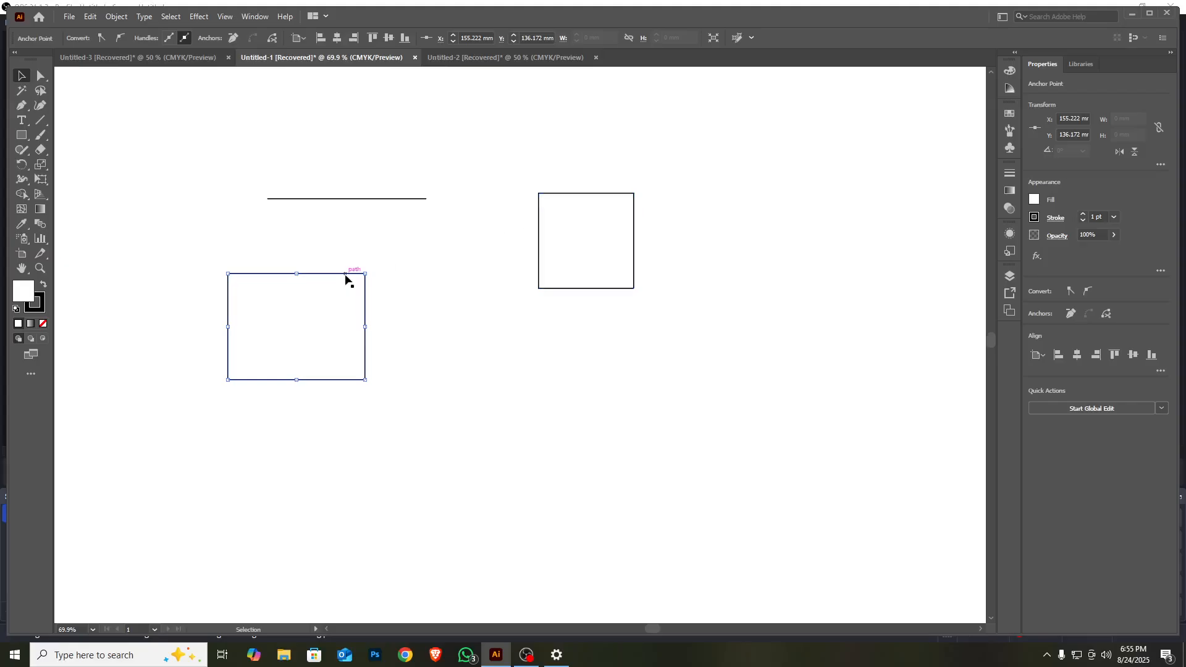
Step: Draw a closed triangle about 66 mm wide and 46 mm high below the square with the Pen tool
{"action": "left_click", "coordinate": [20, 105]}
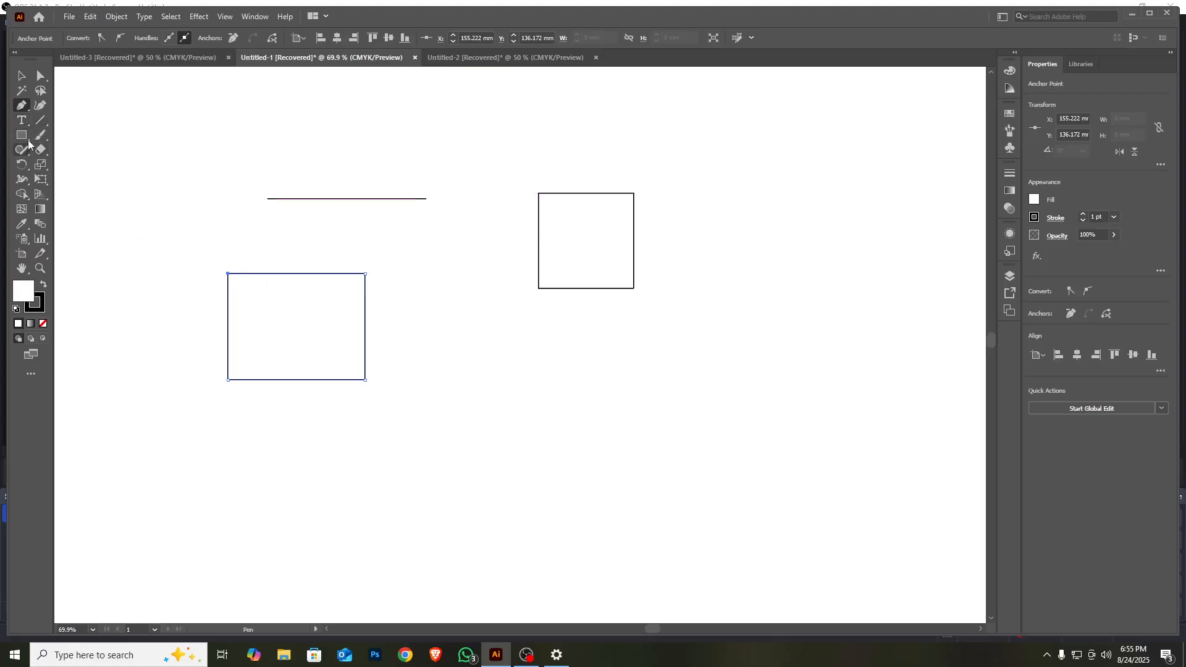
{"action": "scroll", "coordinate": [739, 328], "scroll_direction": "down", "scroll_amount": 1}
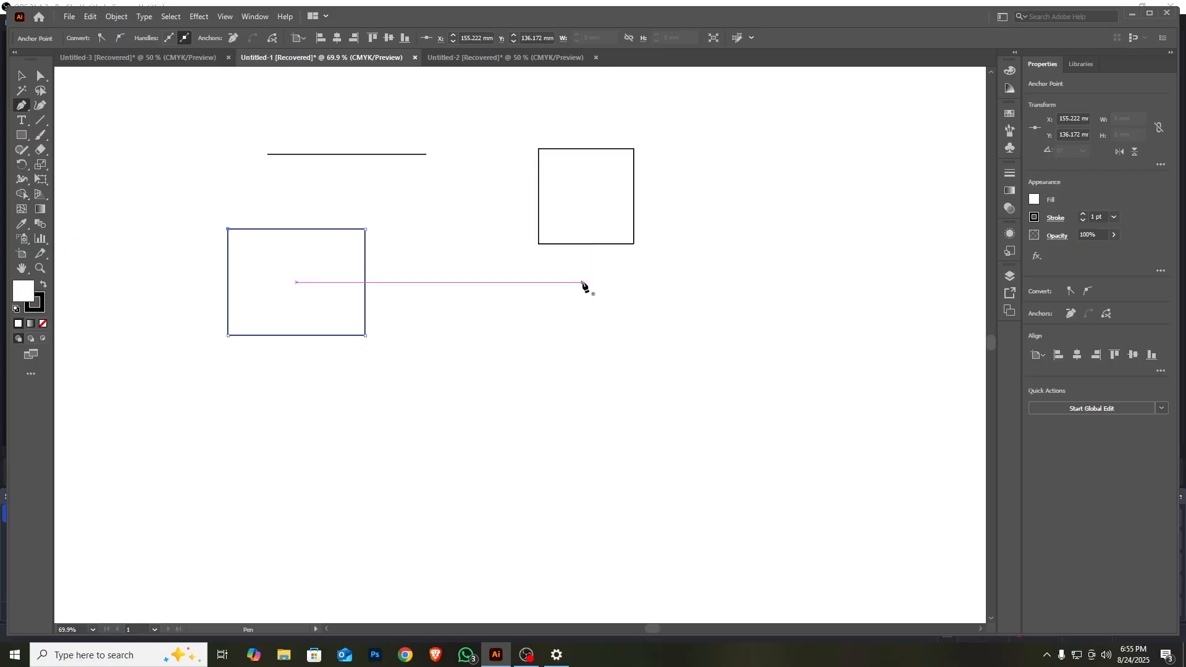
{"action": "left_click", "coordinate": [583, 283]}
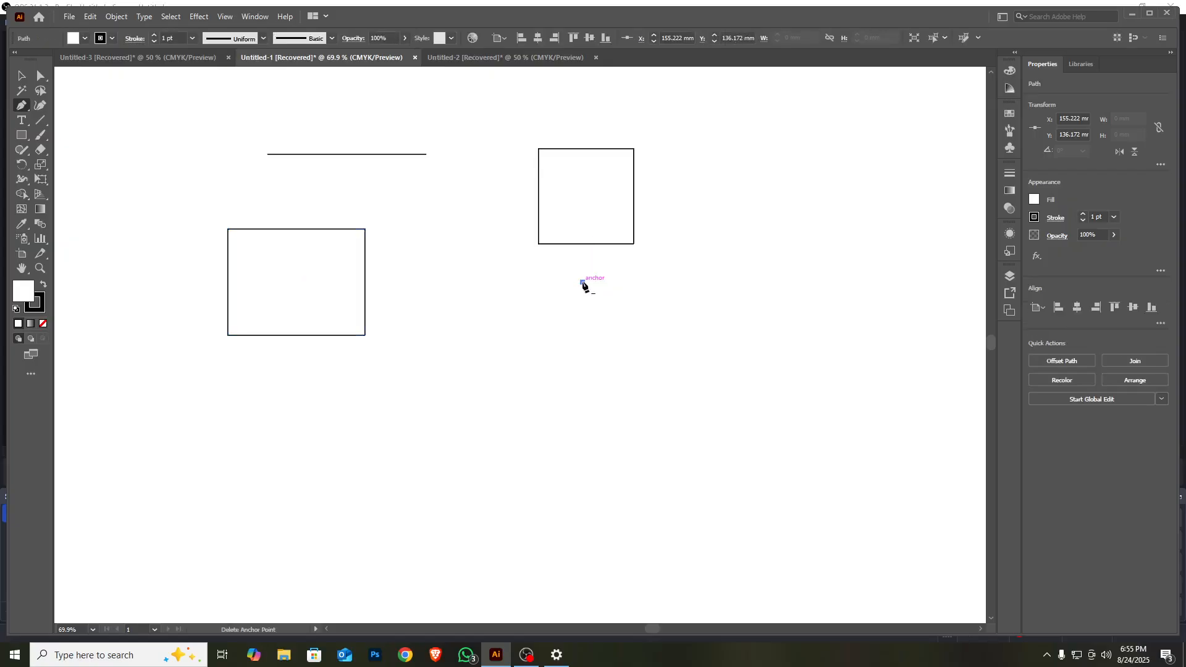
{"action": "left_click", "coordinate": [529, 363]}
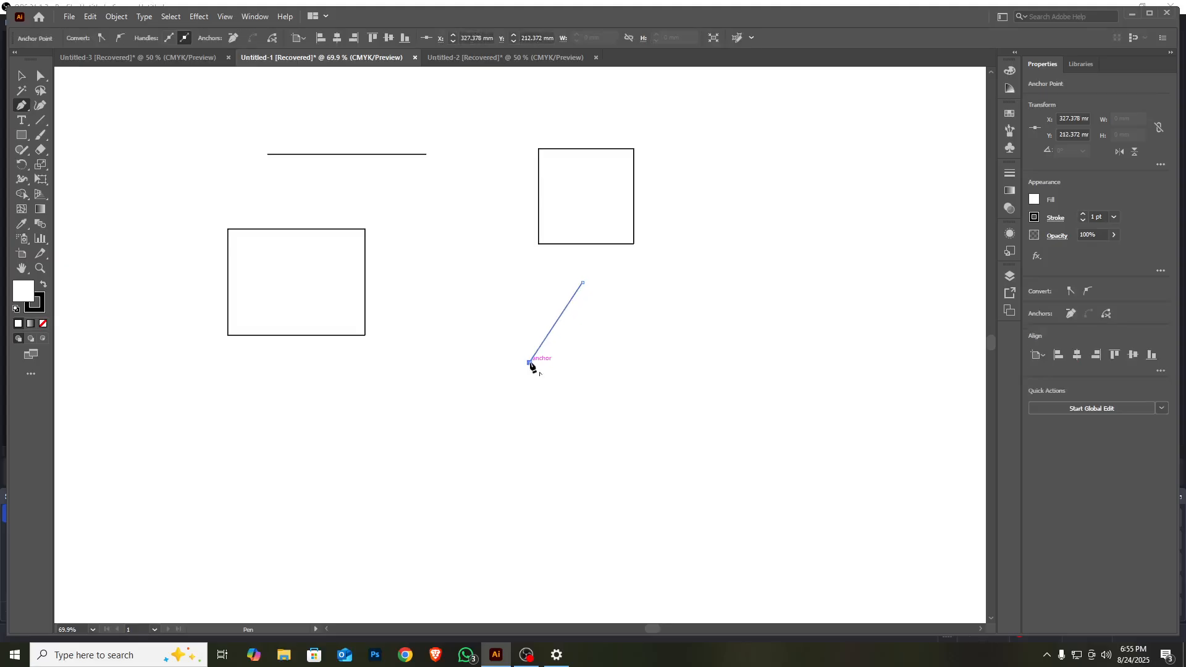
{"action": "left_click", "coordinate": [645, 363]}
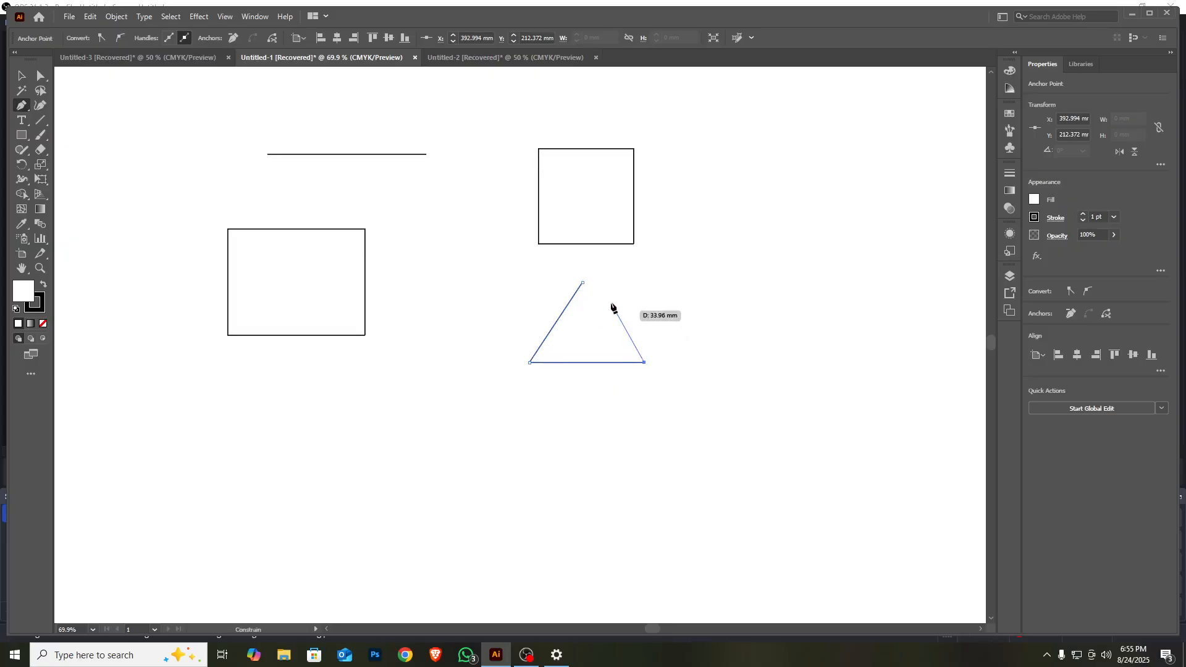
{"action": "left_click", "coordinate": [584, 284]}
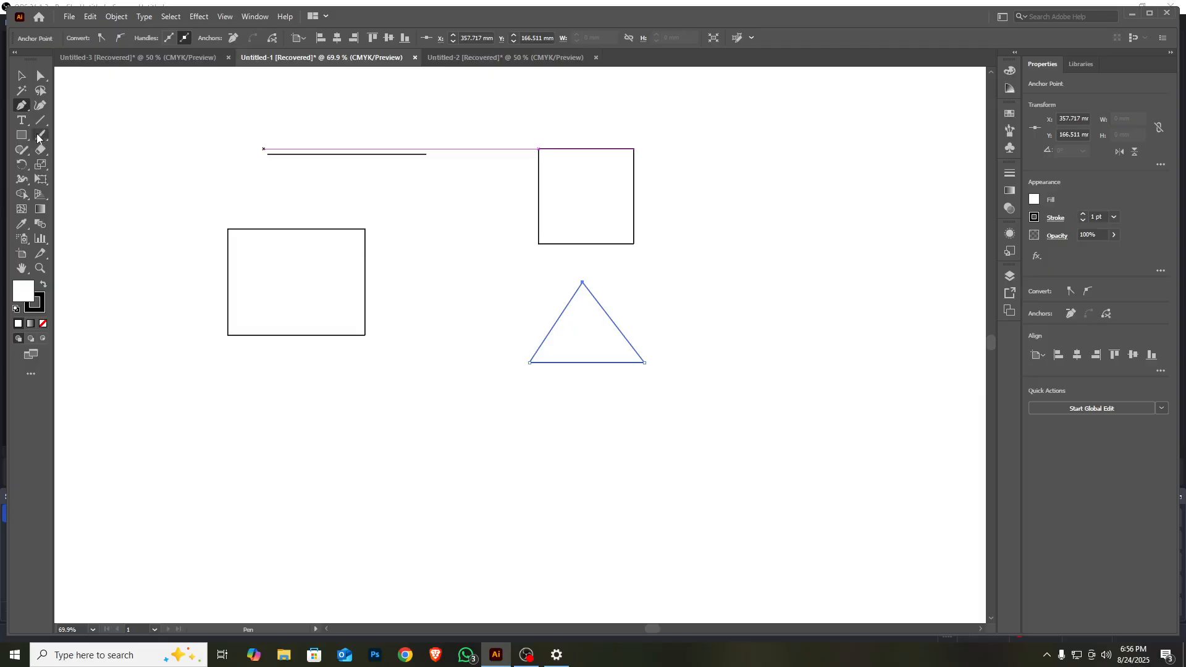
Step: Move the triangle up and to the right of the square
{"action": "left_click", "coordinate": [21, 77]}
{"action": "scroll", "coordinate": [604, 367], "scroll_direction": "down", "scroll_amount": 2}
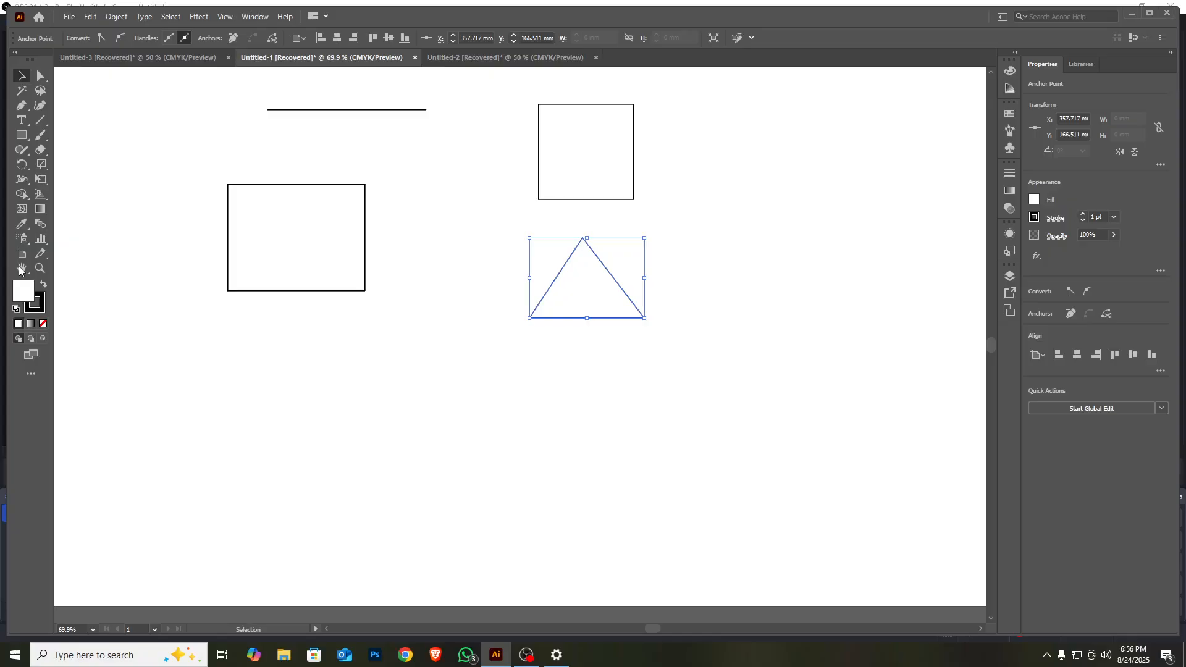
{"action": "left_click", "coordinate": [23, 136]}
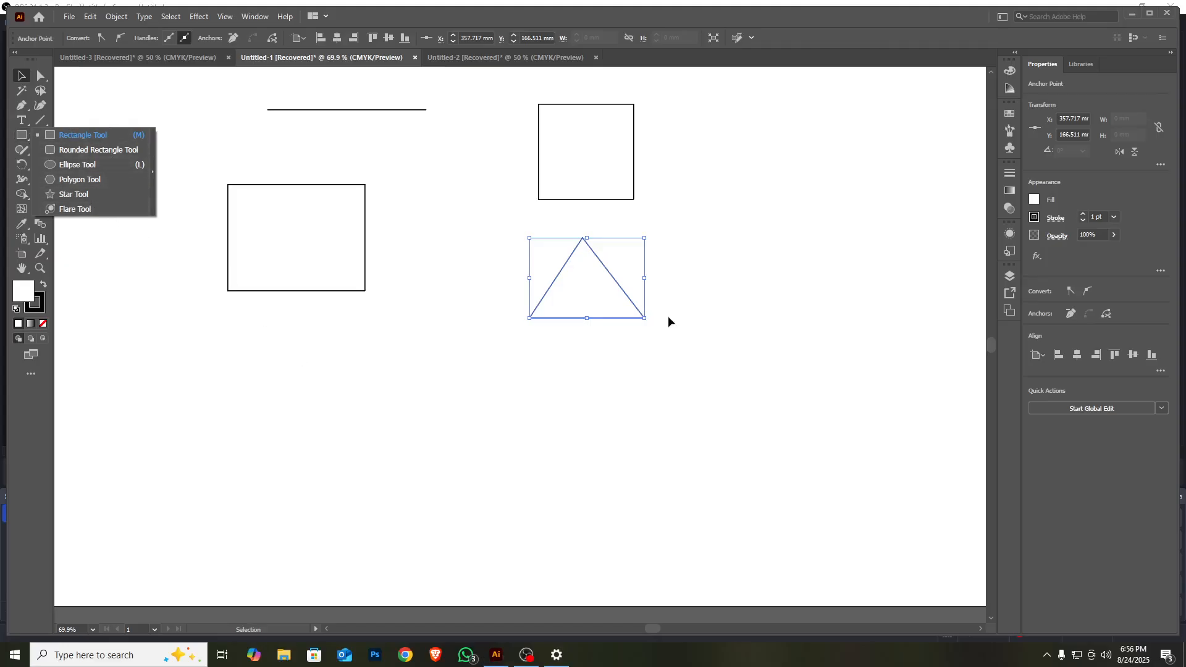
{"action": "left_click", "coordinate": [106, 256]}
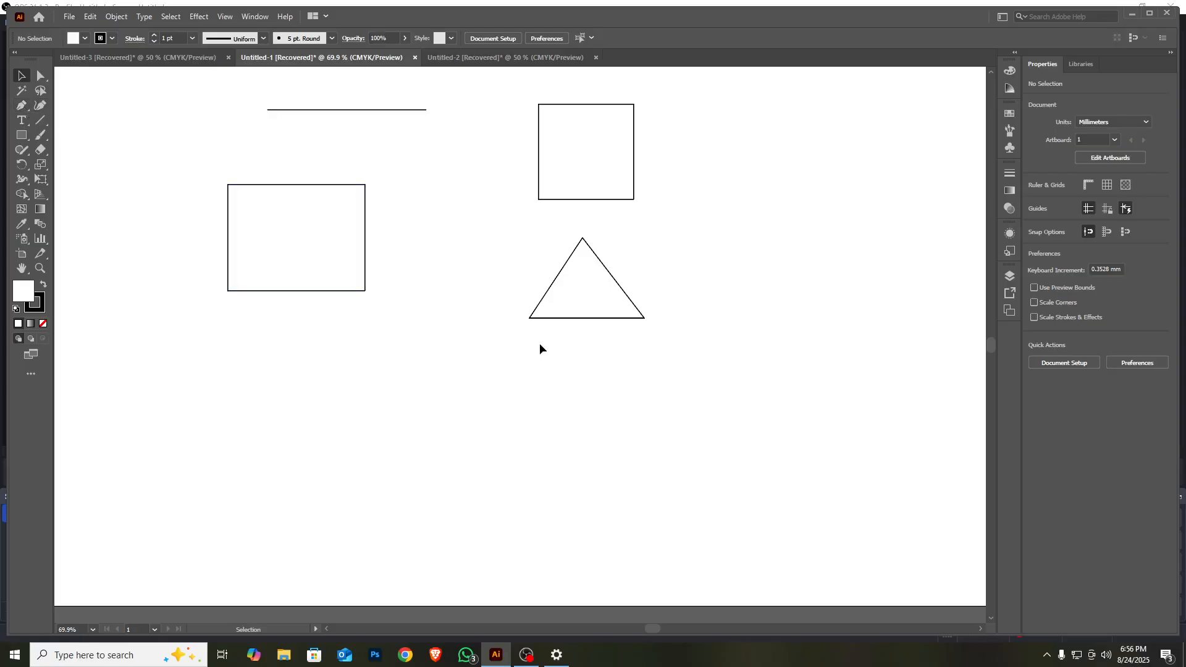
{"action": "left_click_drag", "start_coordinate": [630, 294], "coordinate": [784, 216]}
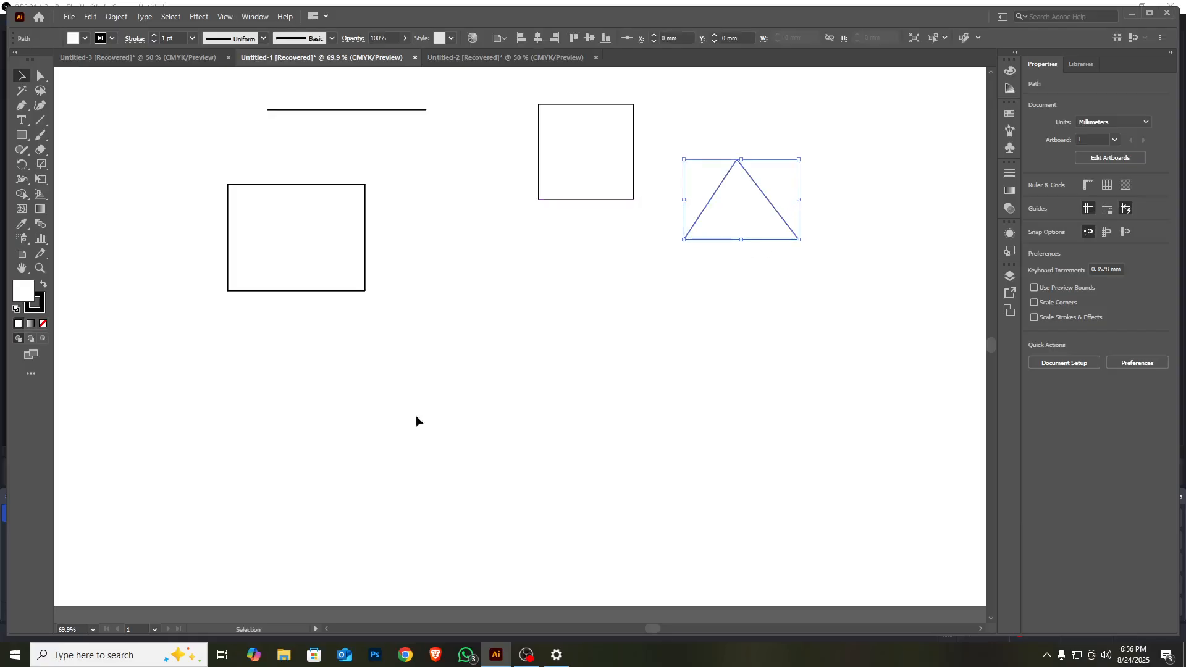
Step: Draw a downward-bowing curve with the Pen tool below the rectangle, its end anchor about 99 mm from the start
{"action": "left_click", "coordinate": [23, 106]}
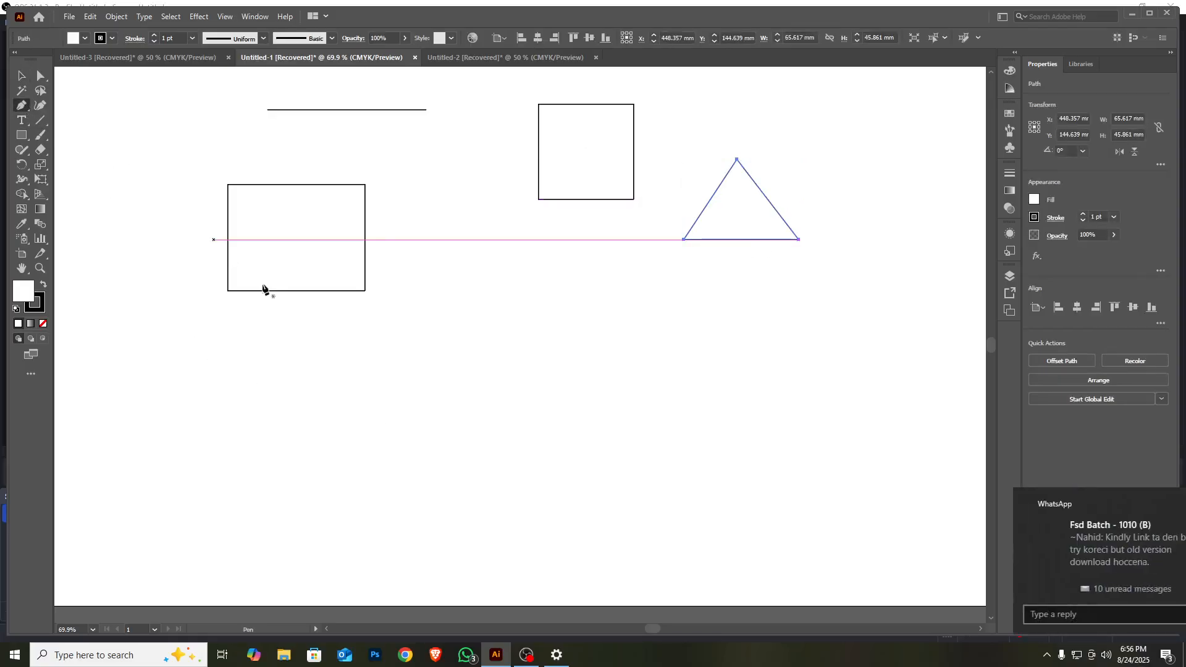
{"action": "left_click", "coordinate": [268, 401]}
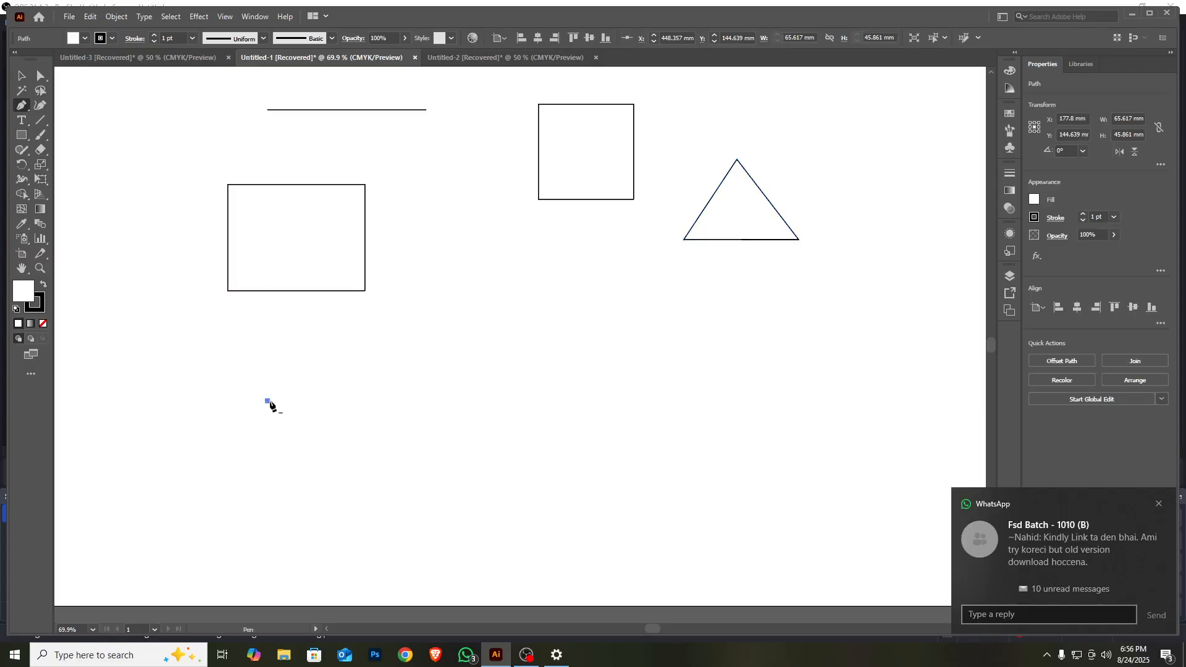
{"action": "left_click_drag", "start_coordinate": [270, 403], "coordinate": [272, 405]}
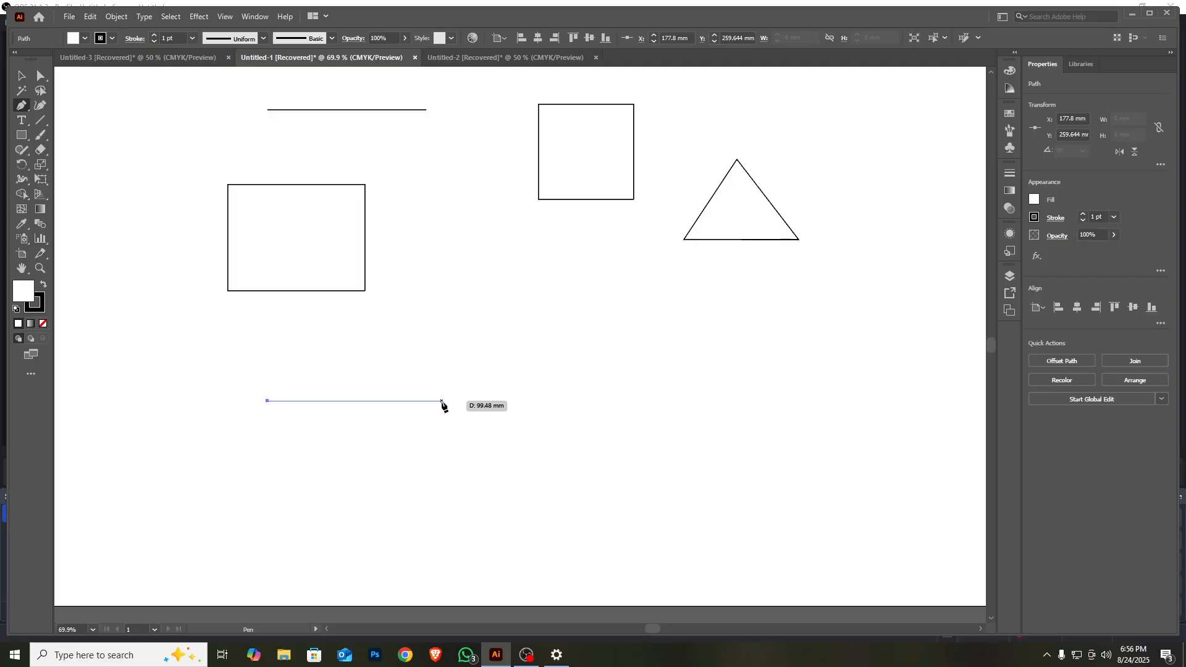
{"action": "left_click", "coordinate": [441, 401]}
{"action": "left_click_drag", "start_coordinate": [443, 401], "coordinate": [465, 432]}
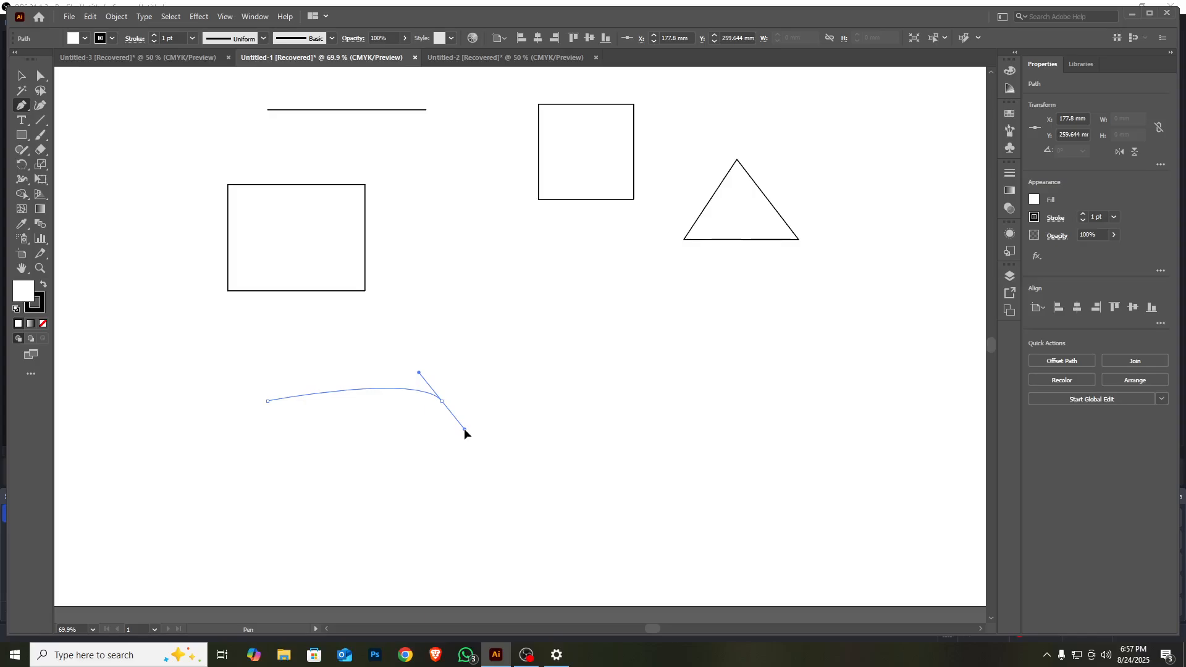
{"action": "left_click_drag", "start_coordinate": [465, 428], "coordinate": [531, 520]}
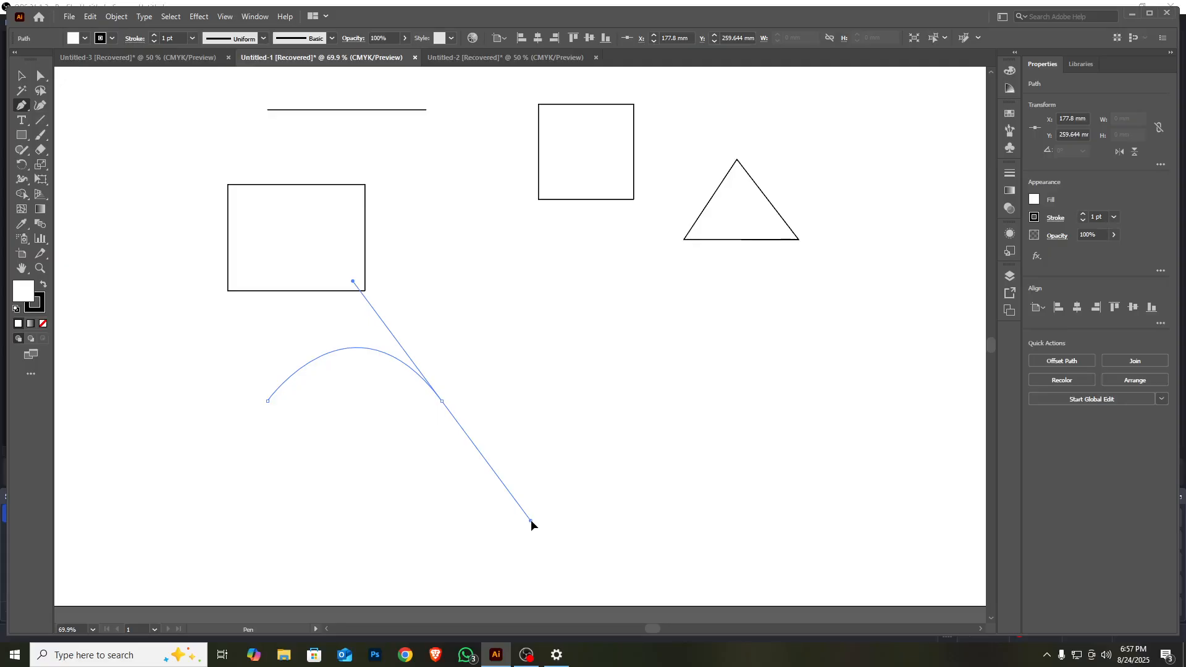
{"action": "left_click_drag", "start_coordinate": [532, 520], "coordinate": [524, 269]}
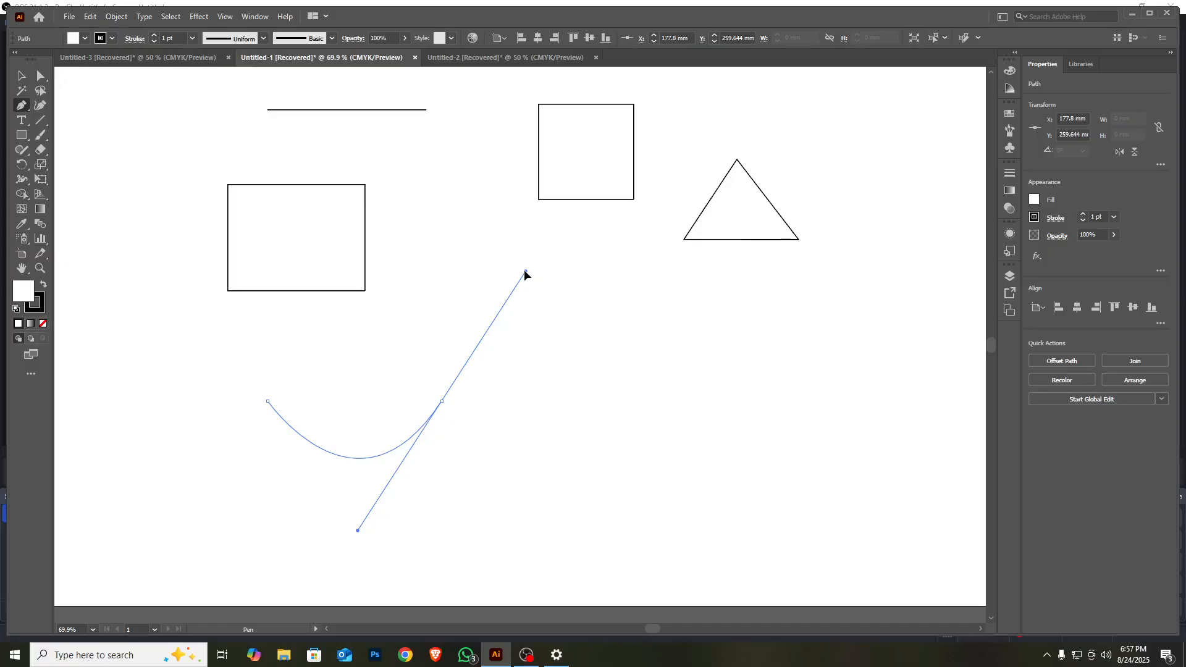
{"action": "left_click_drag", "start_coordinate": [524, 269], "coordinate": [528, 296]}
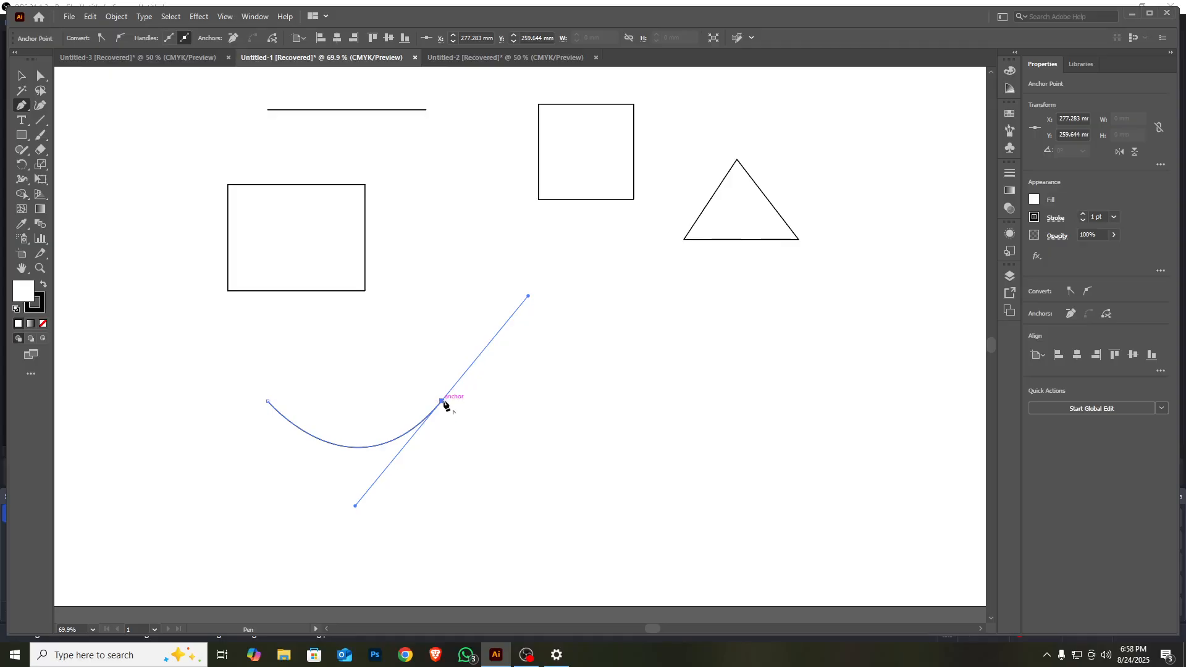
Step: Remove the end anchor's outgoing handle and extend the curve with an upward arch and a downward curve, making a wave about 261 mm long
{"action": "left_click", "coordinate": [442, 401]}
{"action": "left_click_drag", "start_coordinate": [443, 402], "coordinate": [653, 525]}
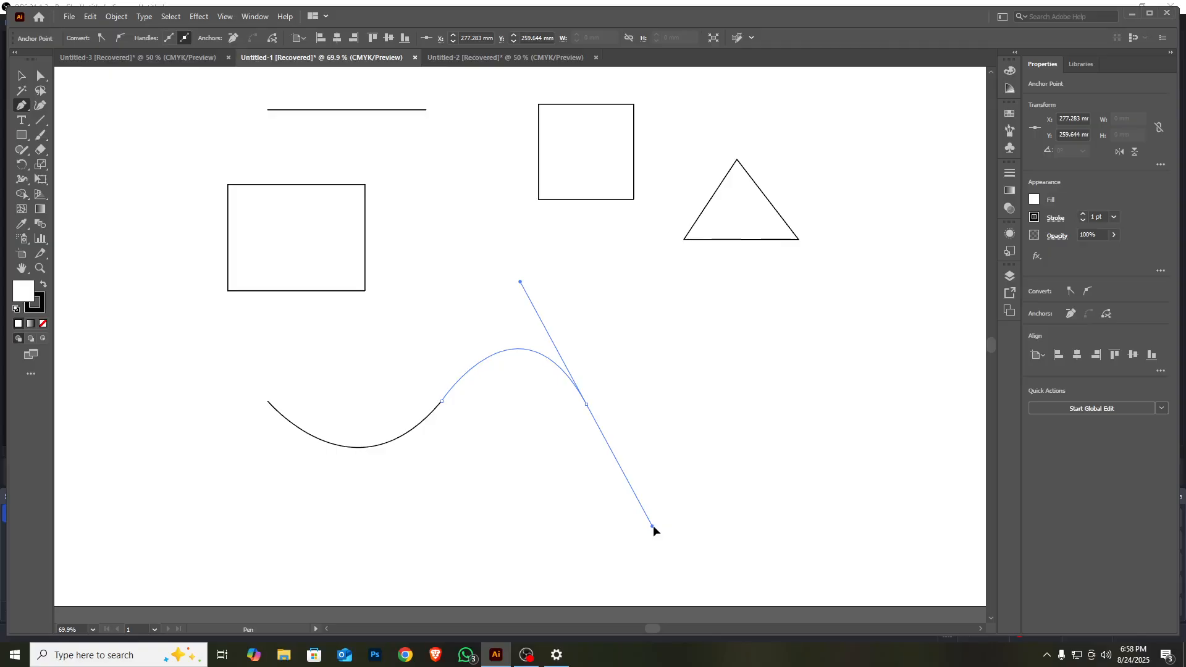
{"action": "left_click_drag", "start_coordinate": [654, 525], "coordinate": [655, 527]}
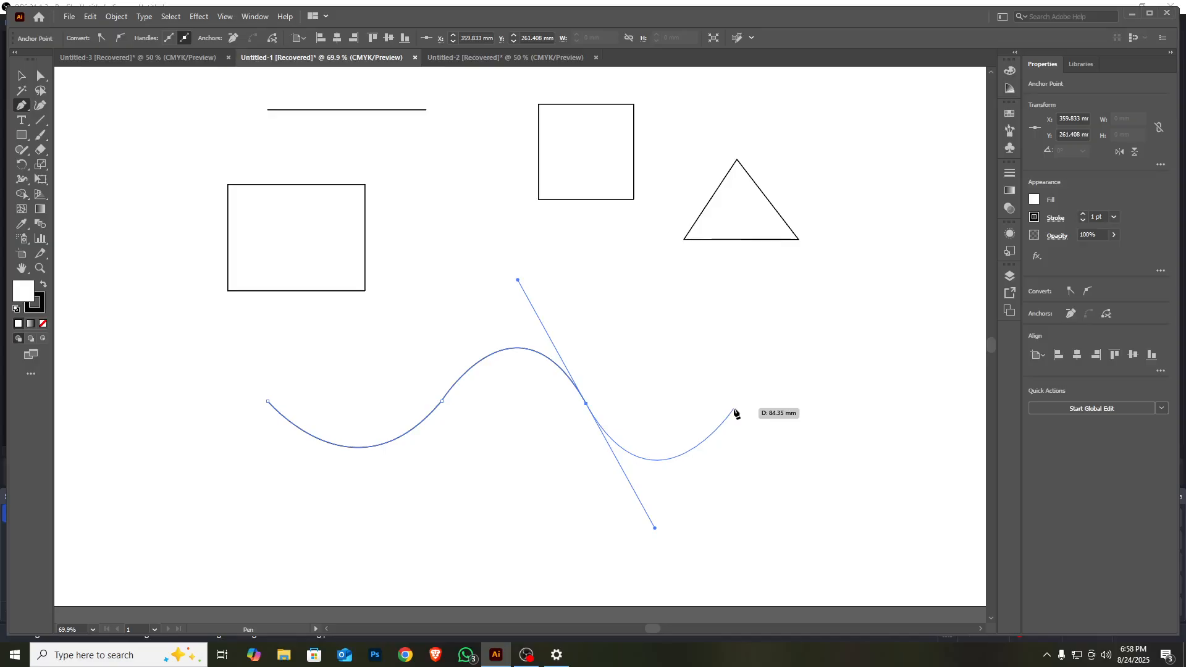
{"action": "left_click_drag", "start_coordinate": [725, 397], "coordinate": [80, 139]}
{"action": "left_click", "coordinate": [22, 74]}
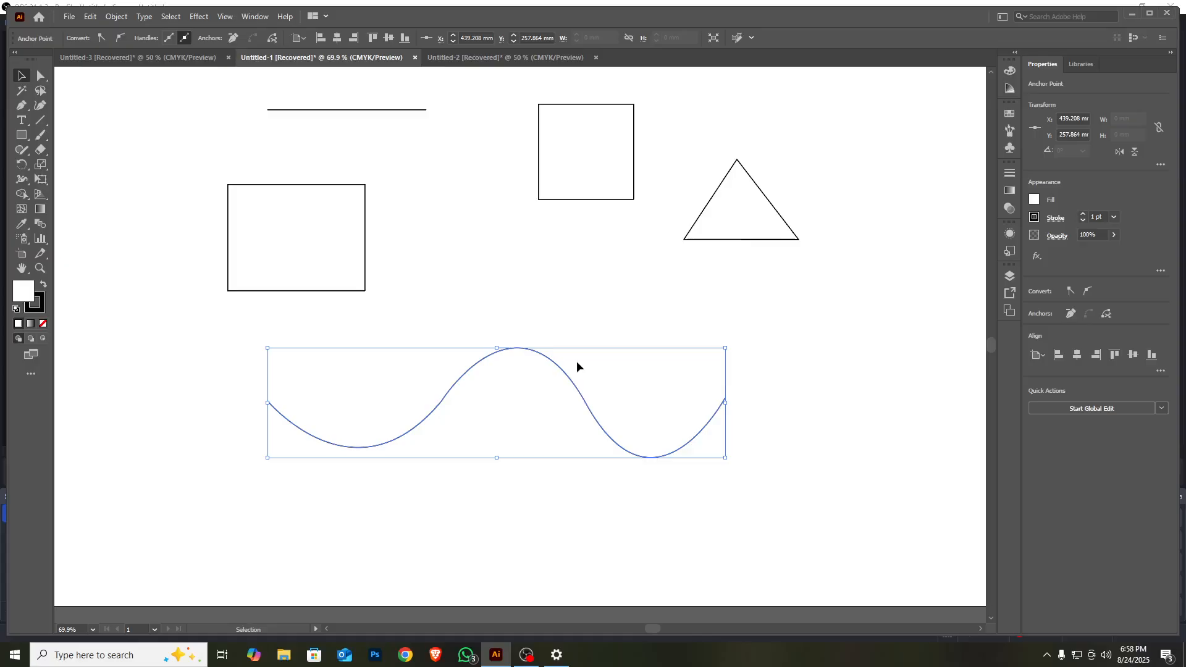
Step: Set the wave path's fill to None and move the path up and right, just below the square and triangle
{"action": "left_click_drag", "start_coordinate": [574, 383], "coordinate": [620, 374]}
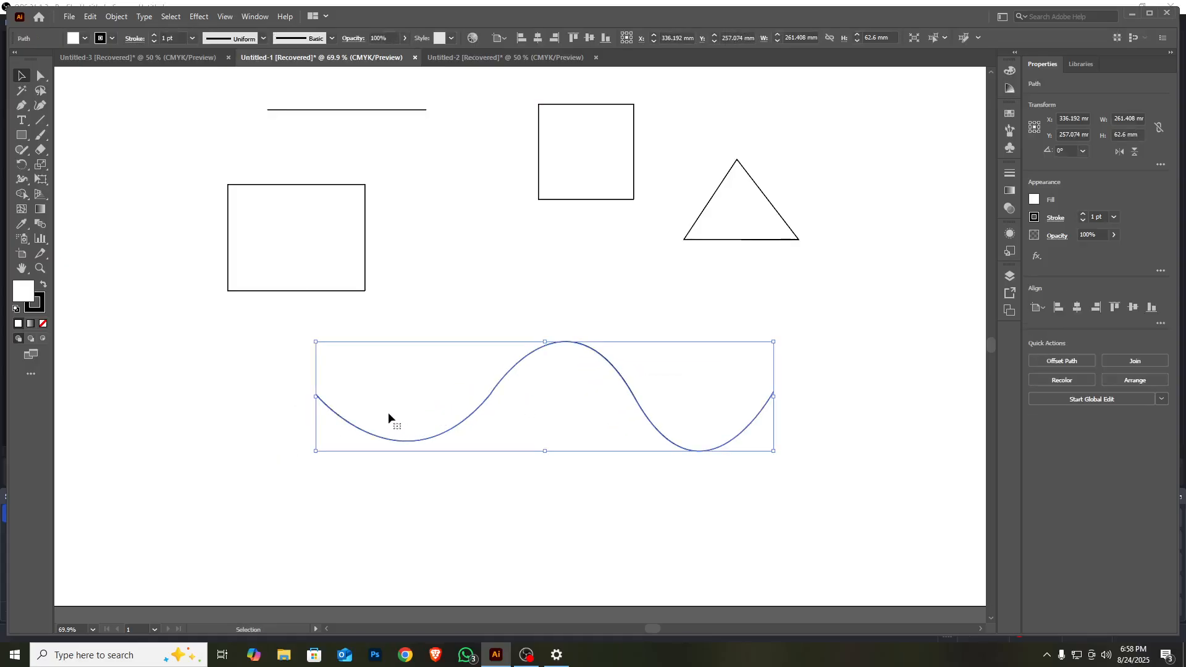
{"action": "left_click", "coordinate": [85, 38]}
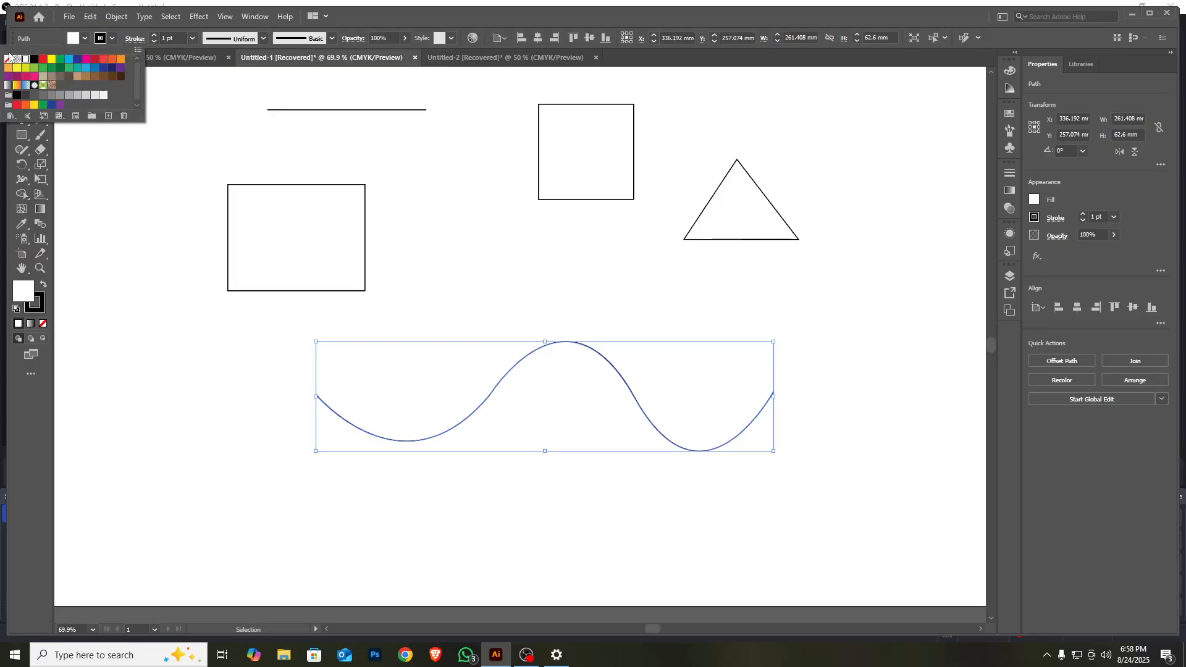
{"action": "left_click", "coordinate": [9, 60]}
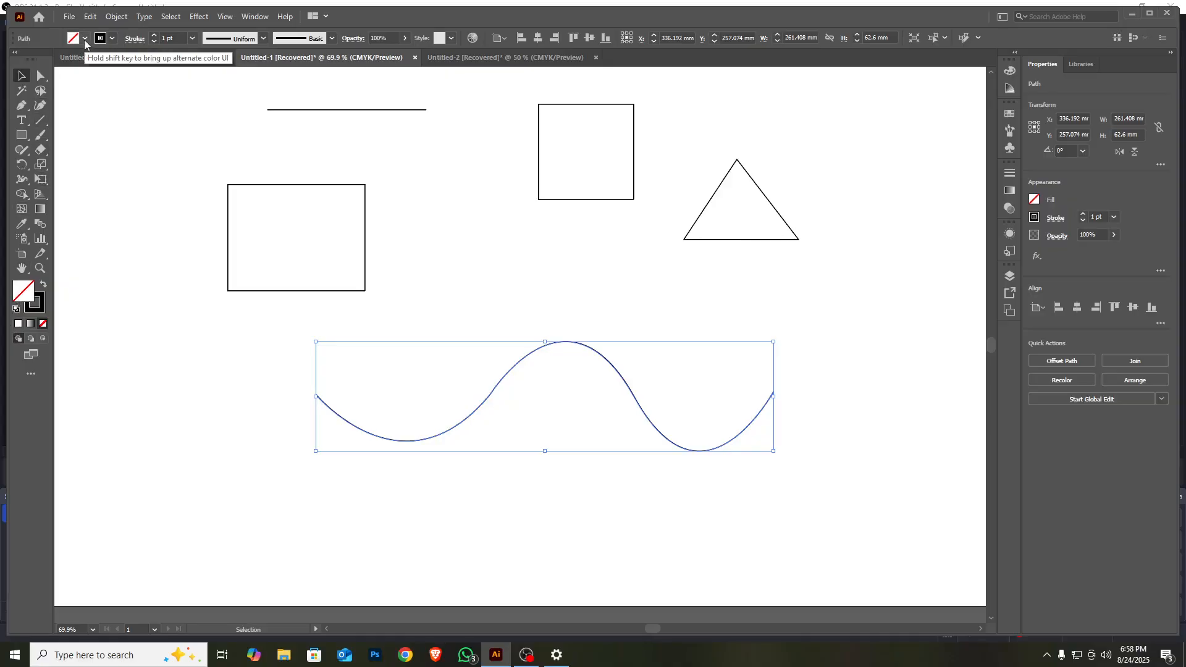
{"action": "left_click_drag", "start_coordinate": [668, 435], "coordinate": [699, 358]}
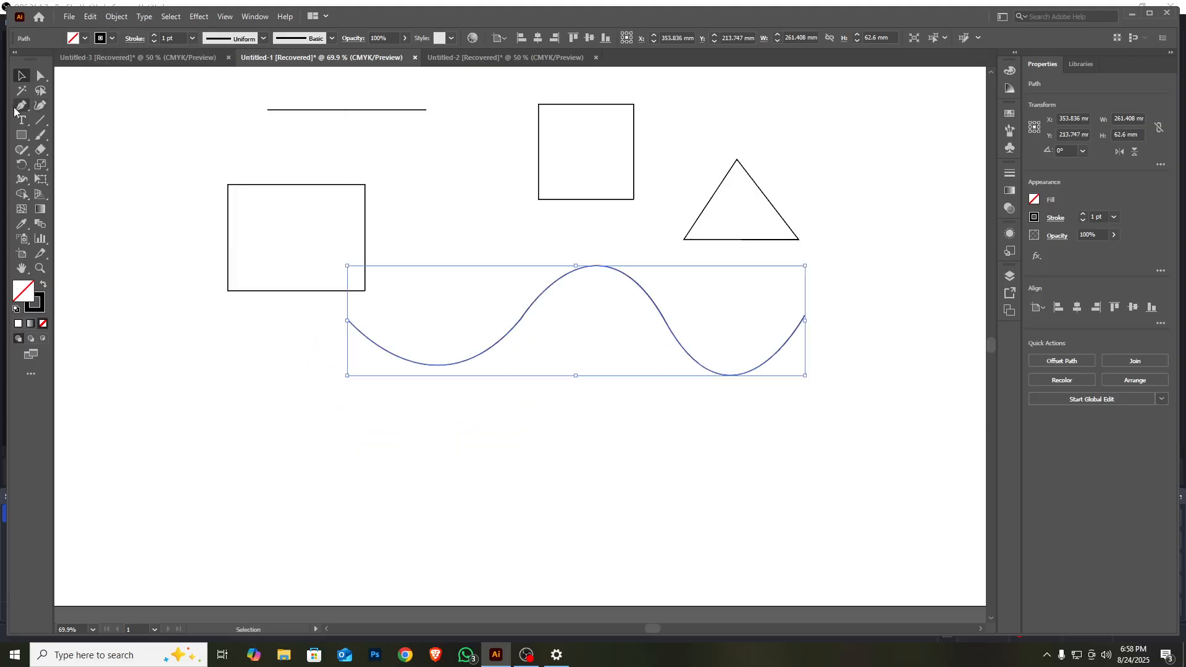
Step: Fill the open wave path with a dark red swatch
{"action": "left_click", "coordinate": [87, 39]}
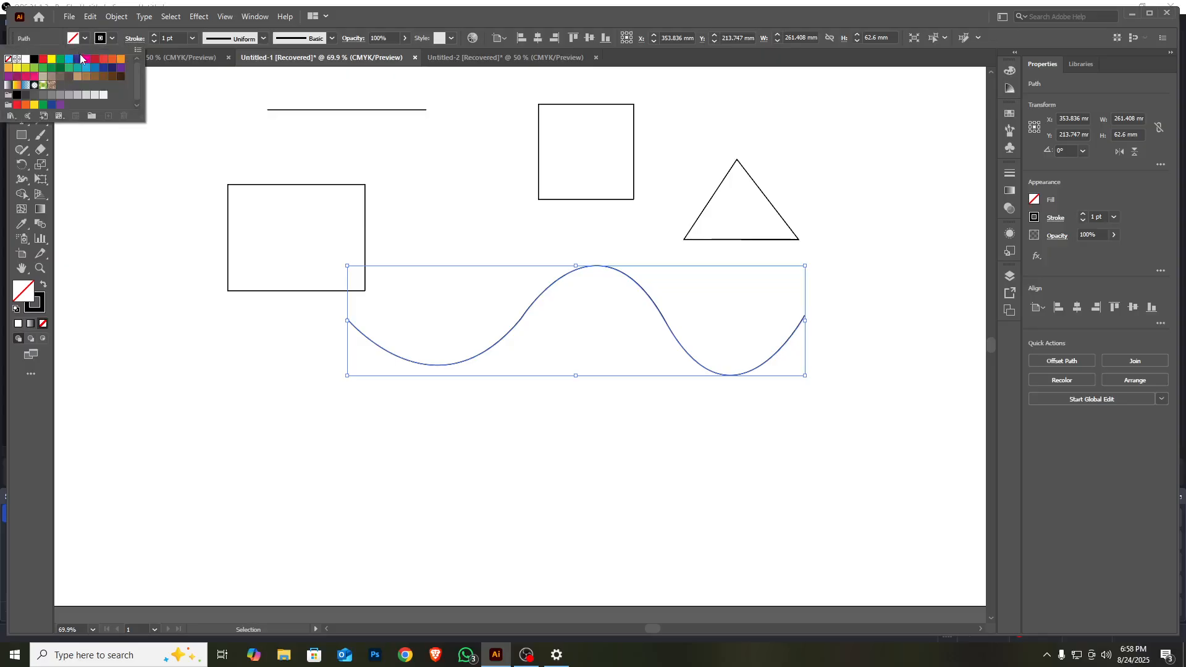
{"action": "left_click", "coordinate": [95, 58]}
{"action": "left_click", "coordinate": [135, 202]}
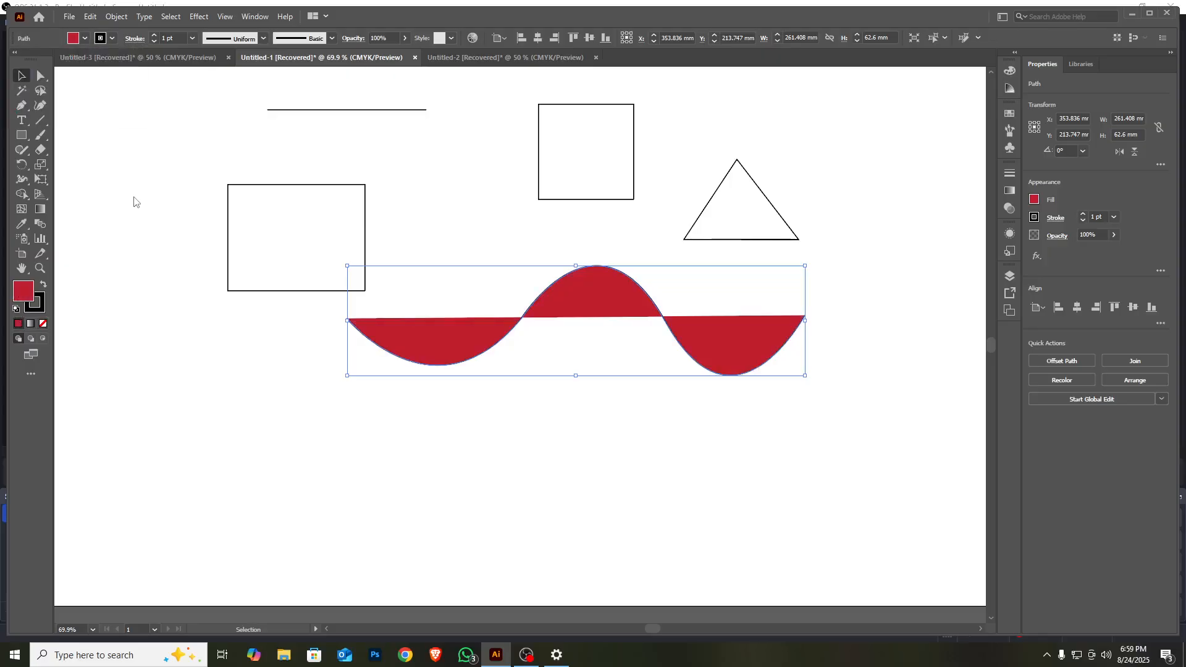
Step: Draw an open zigzag of crossing straight segments with the Pen tool below the rectangle, about 98 mm wide and 71 mm high
{"action": "left_click", "coordinate": [21, 105]}
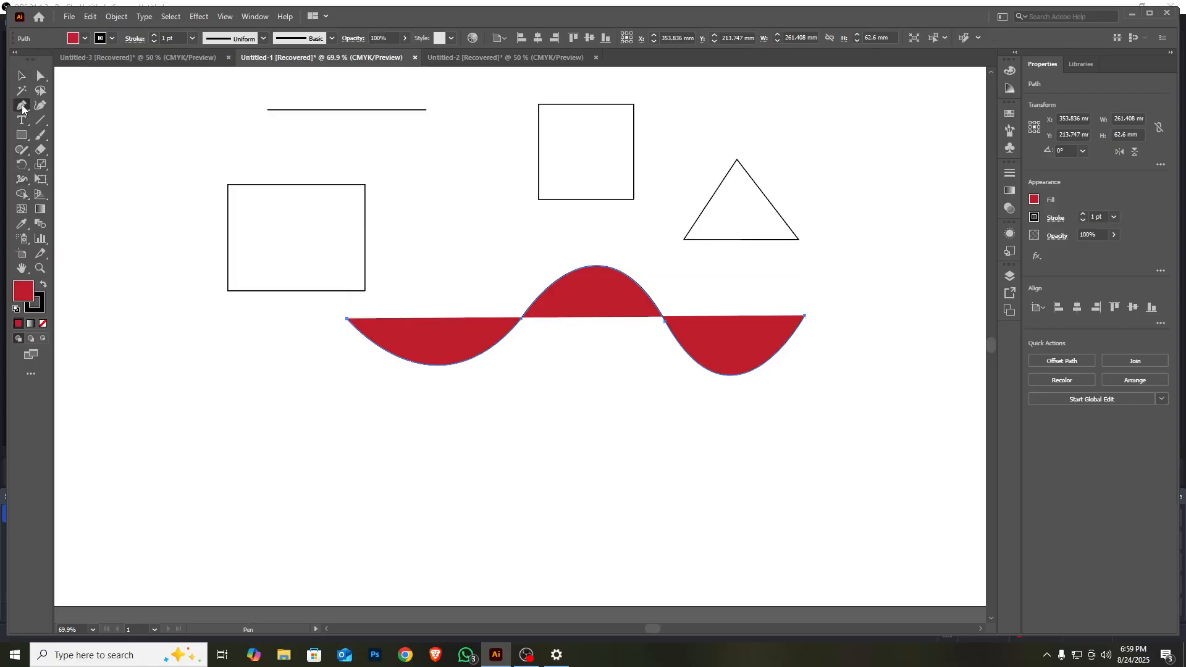
{"action": "left_click", "coordinate": [216, 482]}
{"action": "left_click", "coordinate": [253, 396]}
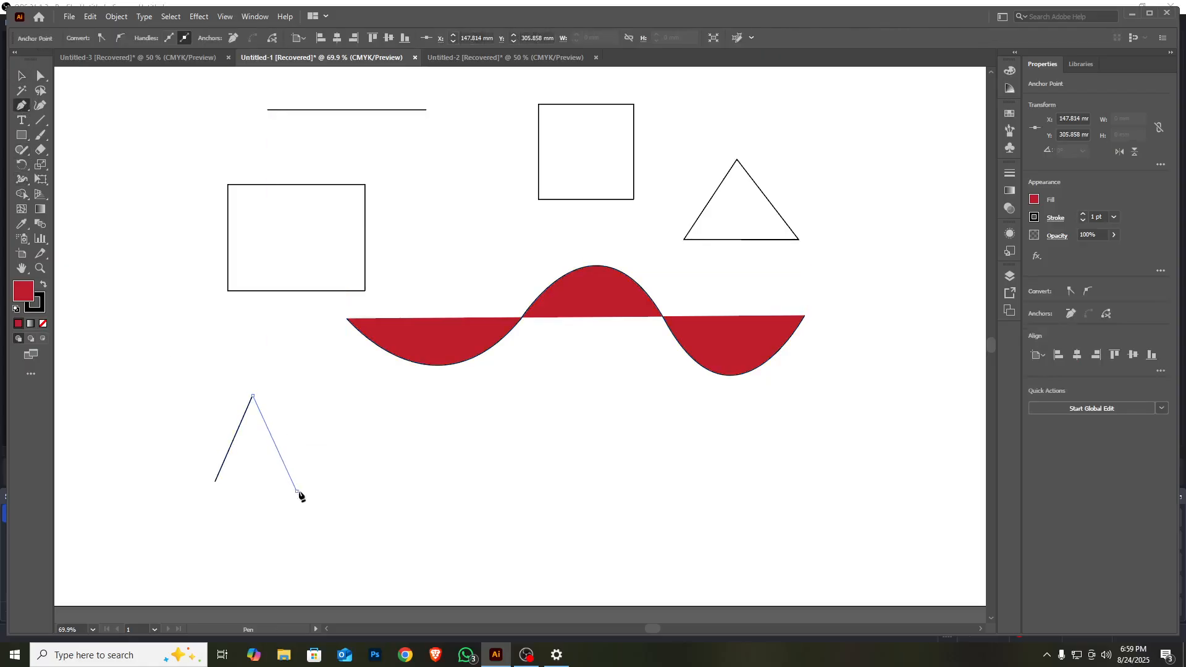
{"action": "left_click", "coordinate": [297, 490]}
{"action": "left_click", "coordinate": [179, 413]}
{"action": "left_click", "coordinate": [313, 427]}
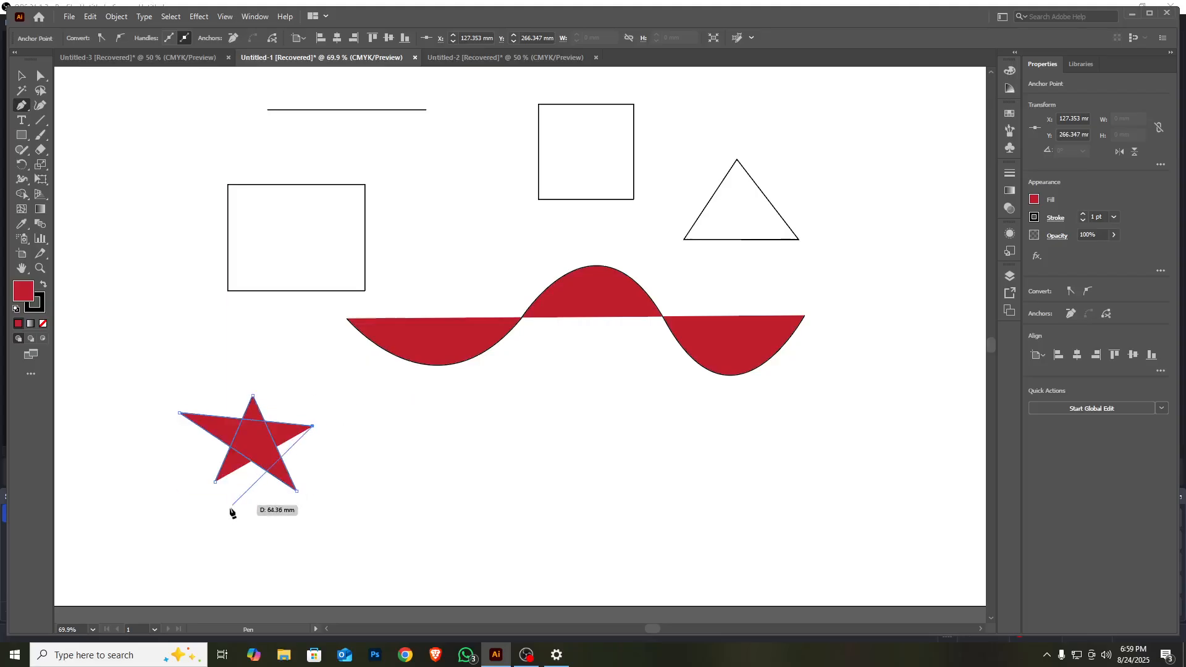
{"action": "left_click", "coordinate": [228, 511]}
{"action": "left_click", "coordinate": [163, 448]}
{"action": "left_click", "coordinate": [330, 457]}
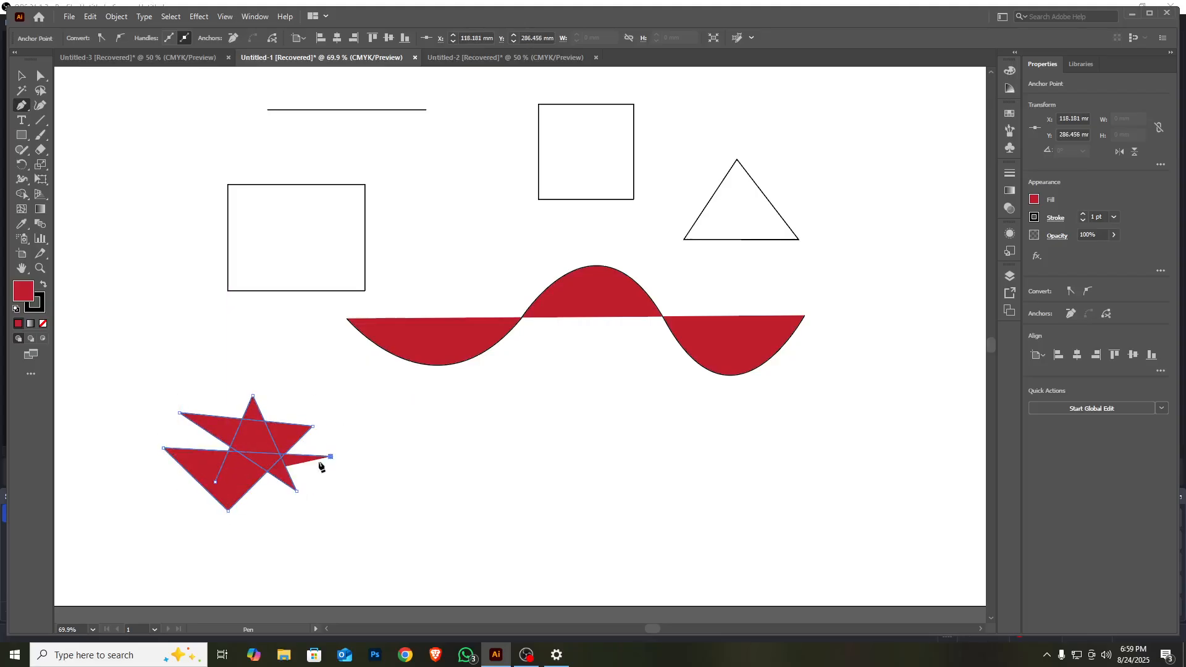
{"action": "left_click", "coordinate": [286, 510]}
{"action": "left_click", "coordinate": [178, 440]}
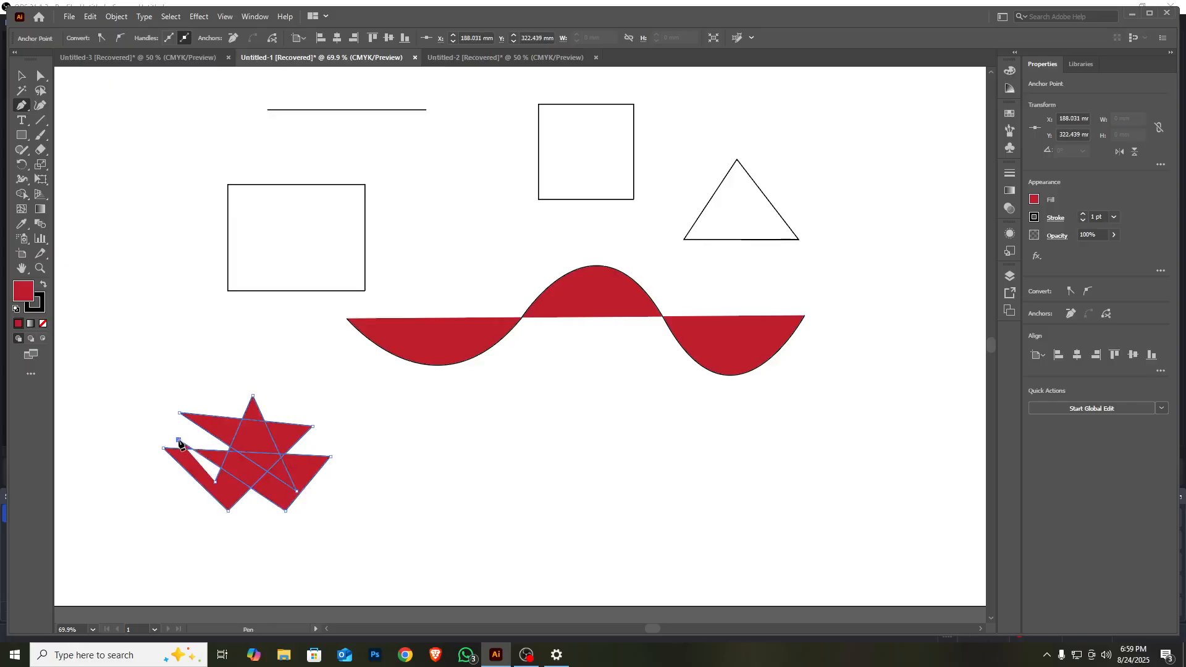
{"action": "left_click", "coordinate": [335, 448]}
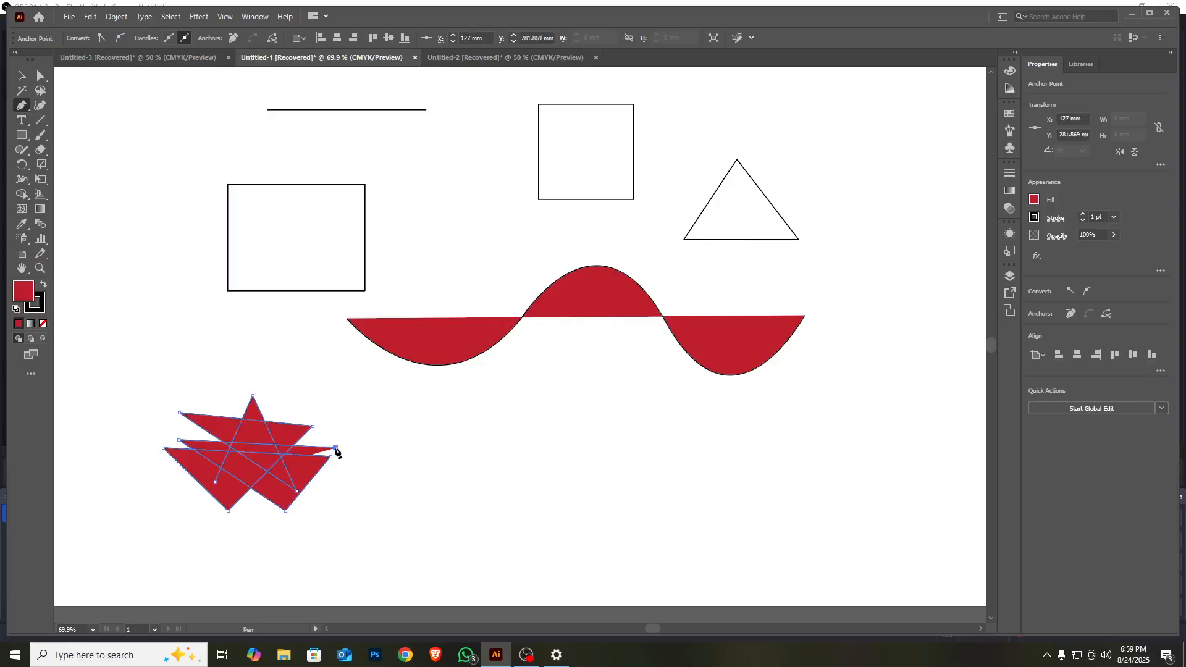
{"action": "left_click", "coordinate": [254, 519]}
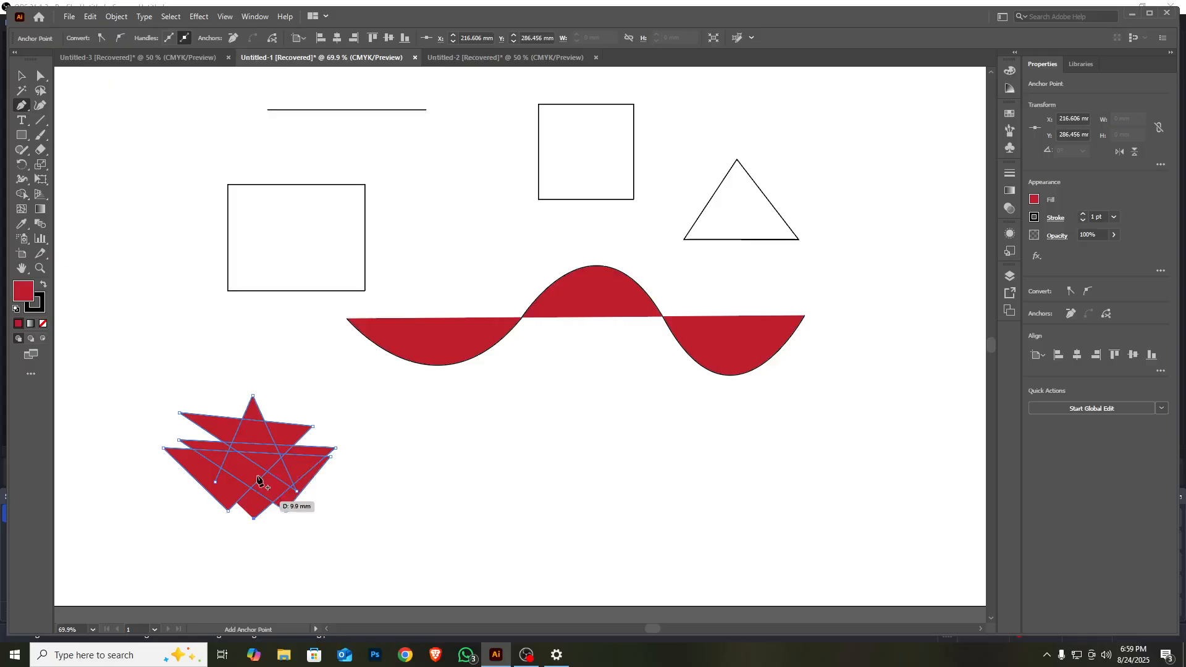
{"action": "left_click", "coordinate": [282, 399]}
{"action": "left_click", "coordinate": [195, 405]}
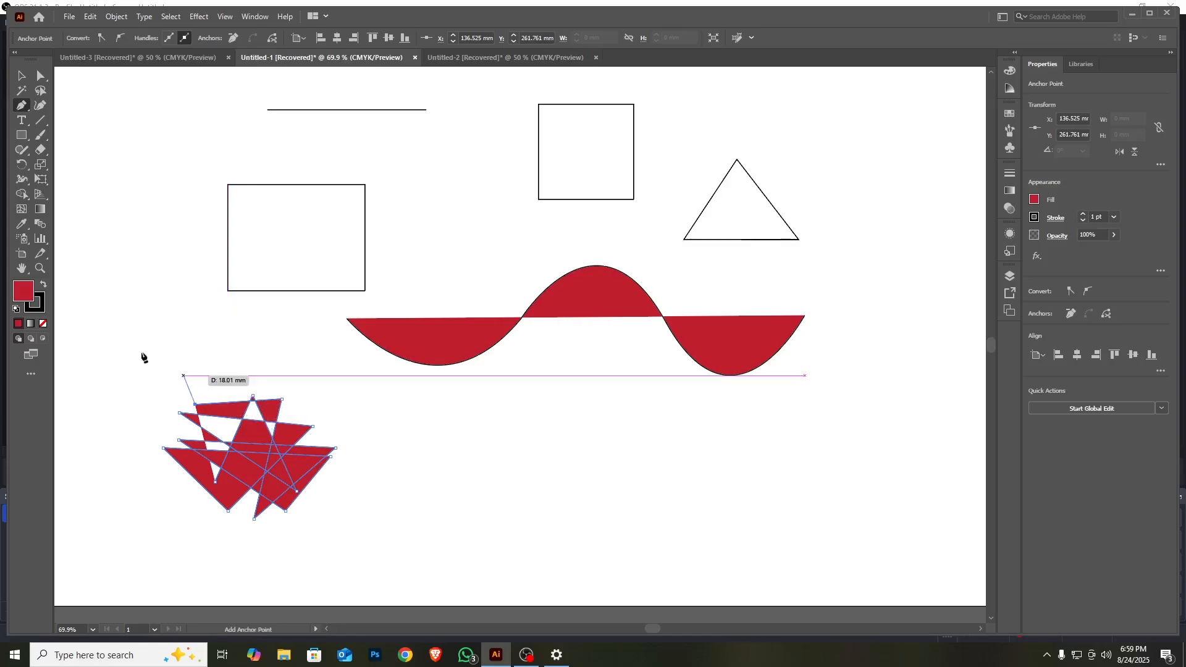
{"action": "left_click", "coordinate": [21, 75]}
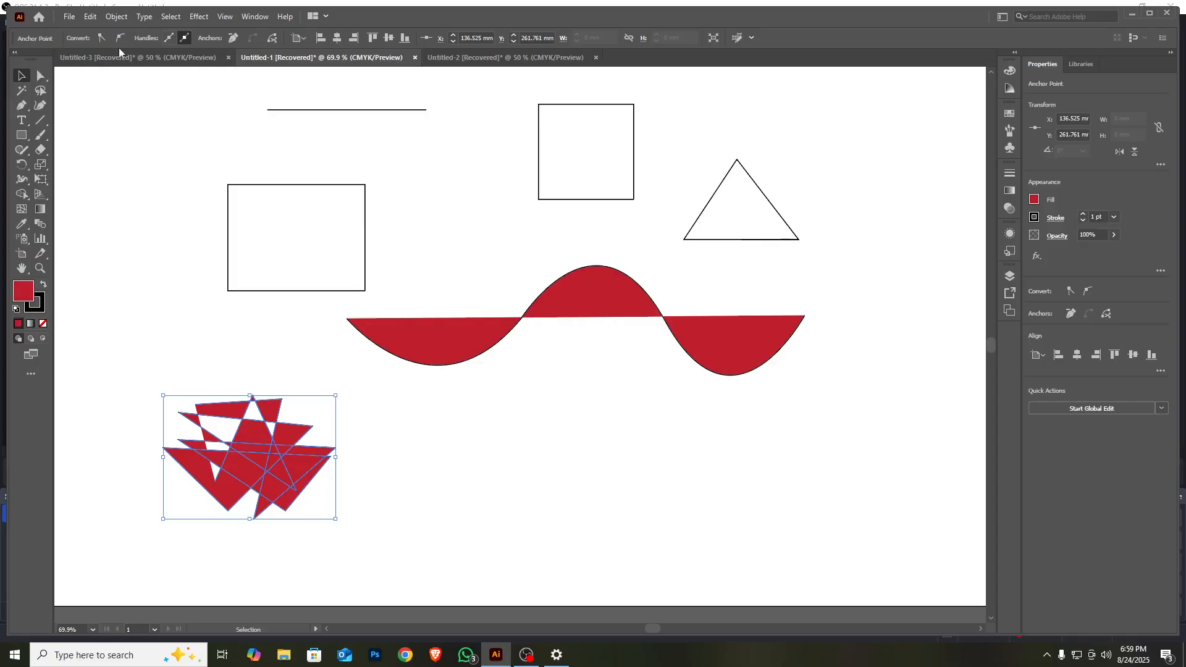
Step: Set the zigzag path's fill to None and deselect it
{"action": "left_click", "coordinate": [173, 200]}
{"action": "left_click", "coordinate": [269, 490]}
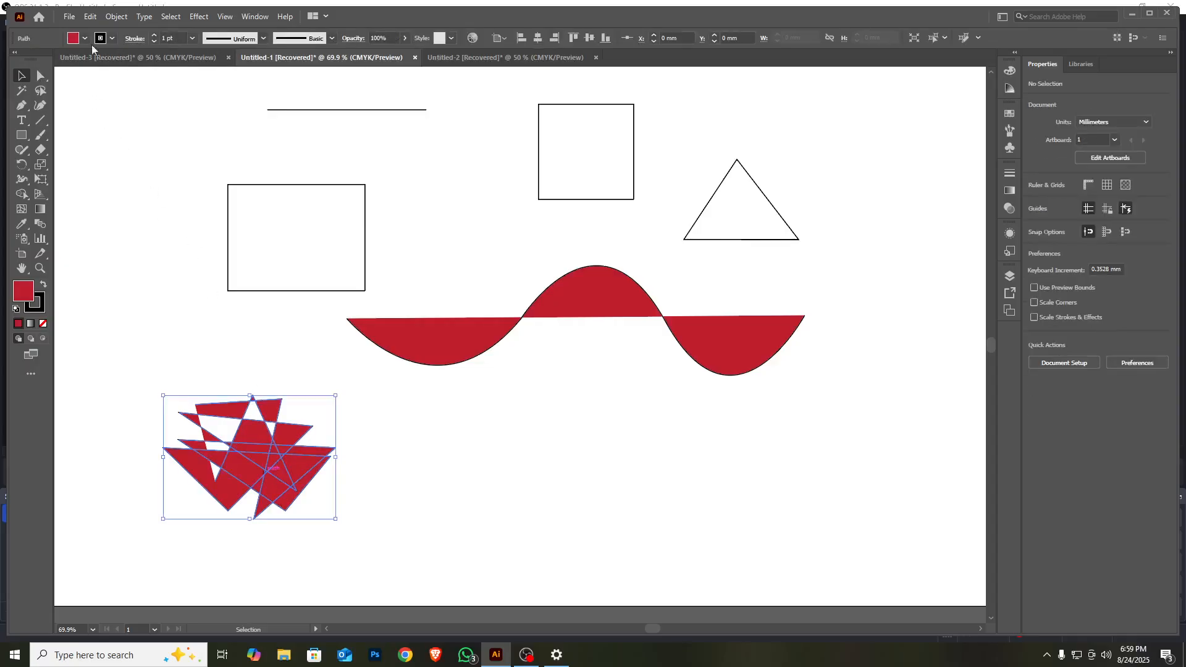
{"action": "left_click", "coordinate": [86, 39]}
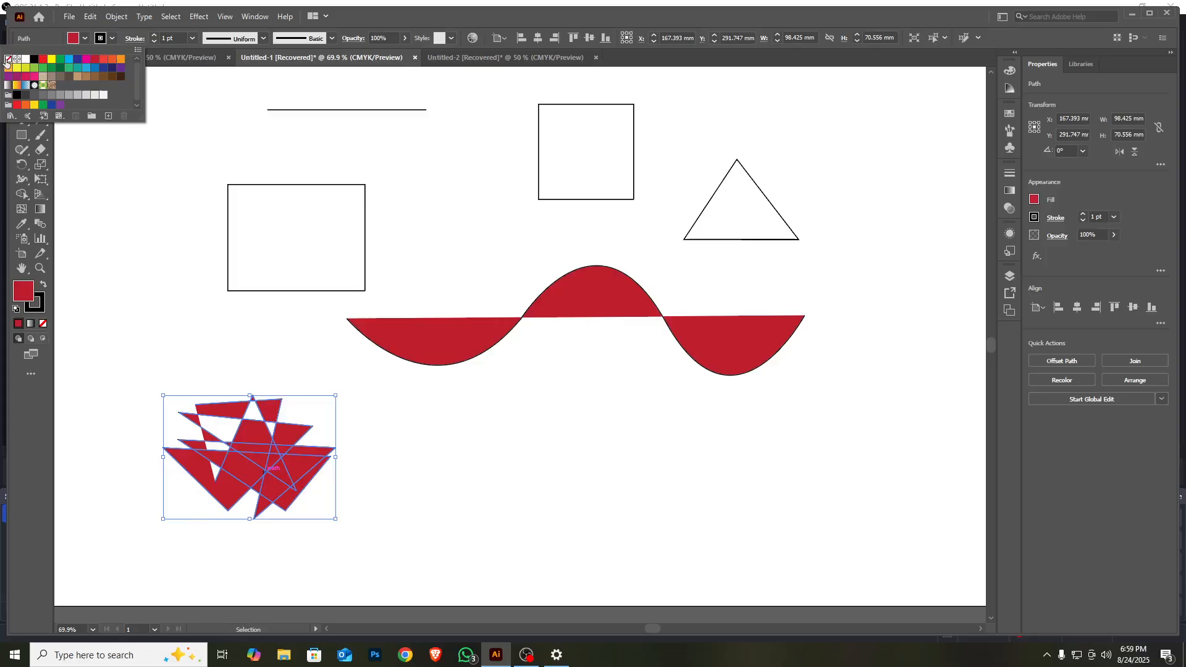
{"action": "left_click", "coordinate": [5, 60]}
{"action": "left_click", "coordinate": [401, 488]}
{"action": "left_click", "coordinate": [365, 491]}
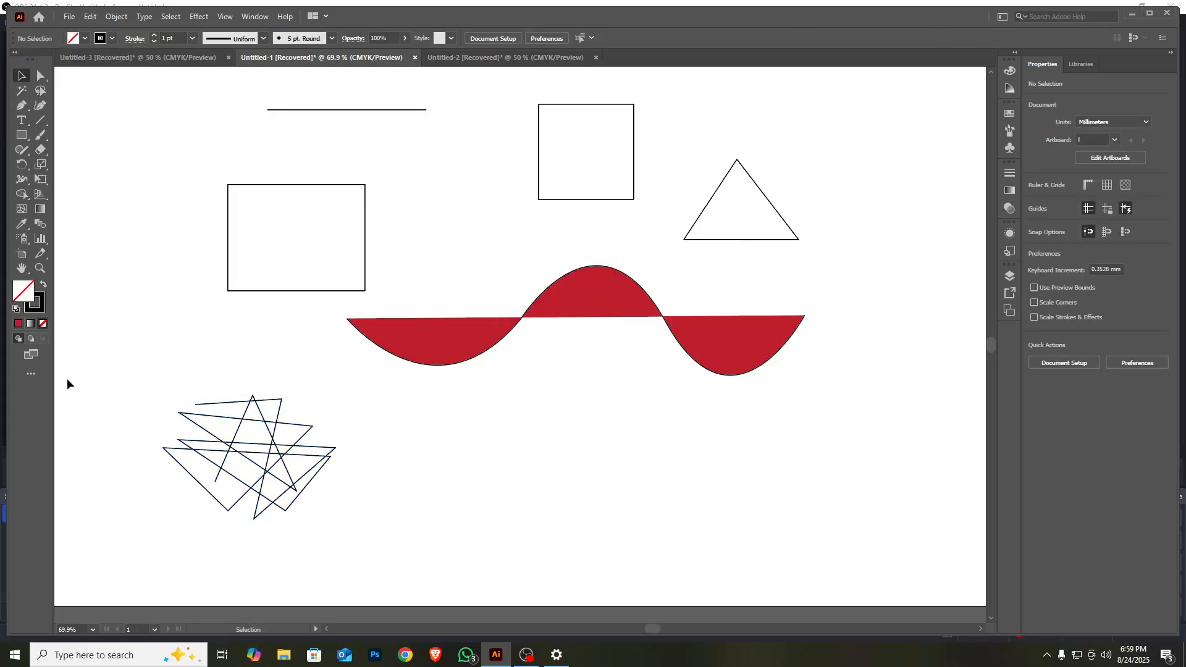
Step: Continue the zigzag path from its starting anchor with two straight segments, one across its lower side and one up its right side
{"action": "left_click", "coordinate": [19, 106]}
{"action": "left_click", "coordinate": [216, 483]}
{"action": "left_click", "coordinate": [328, 505]}
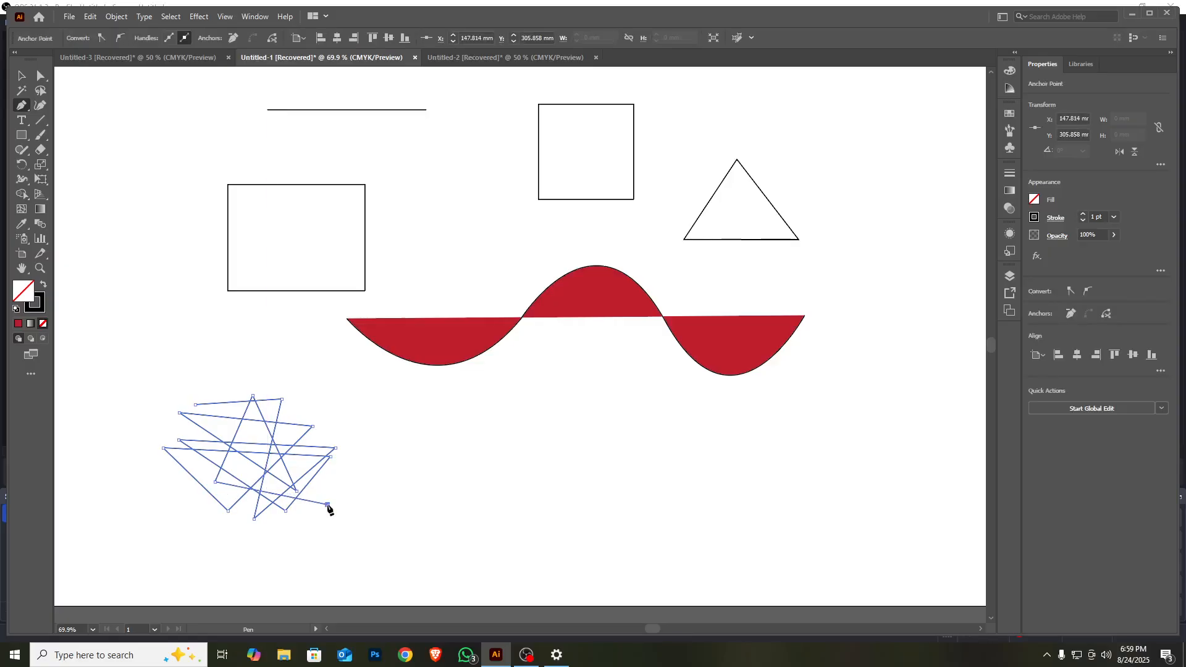
{"action": "left_click", "coordinate": [315, 417]}
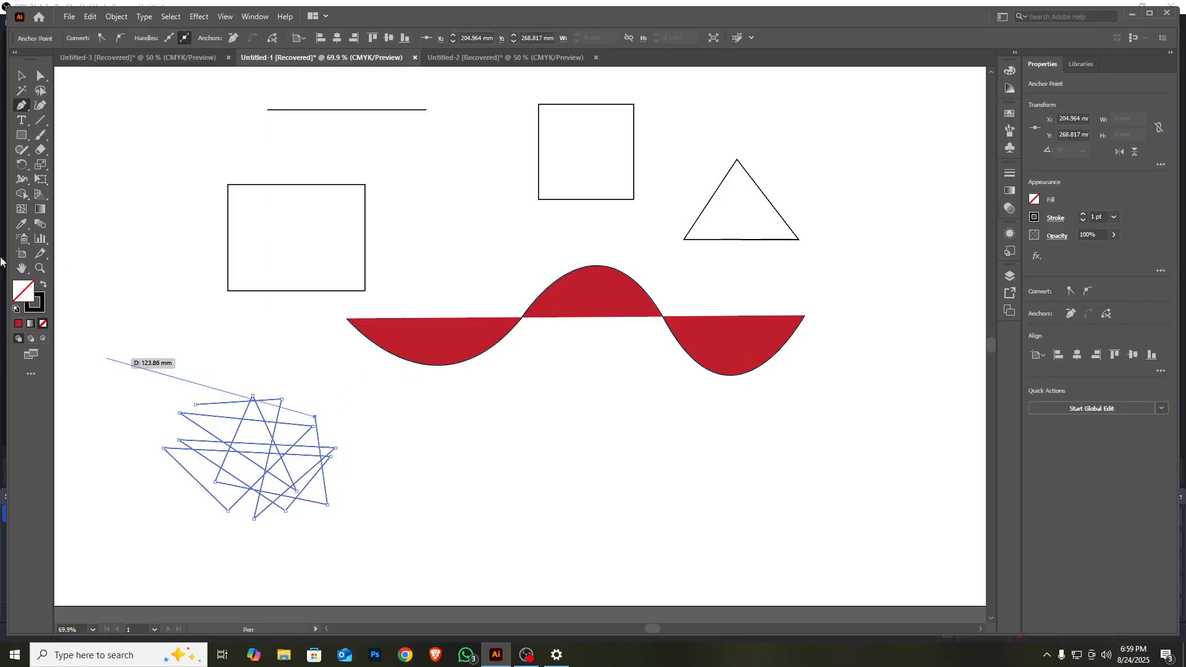
{"action": "left_click", "coordinate": [21, 76]}
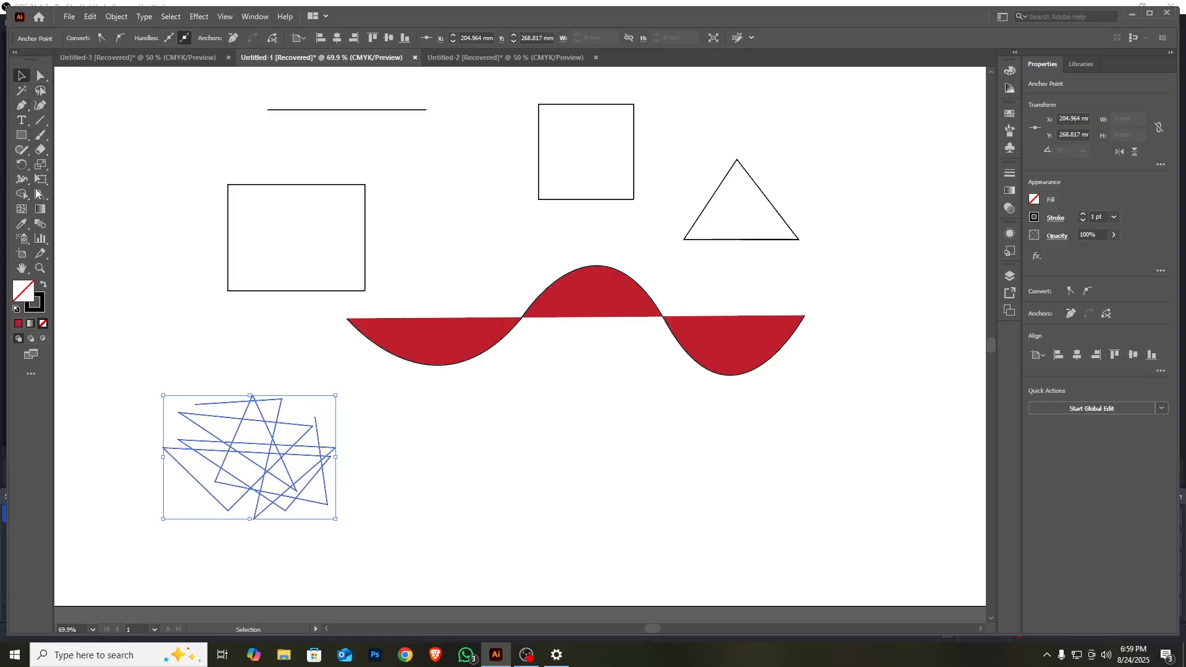
{"action": "left_click", "coordinate": [239, 477]}
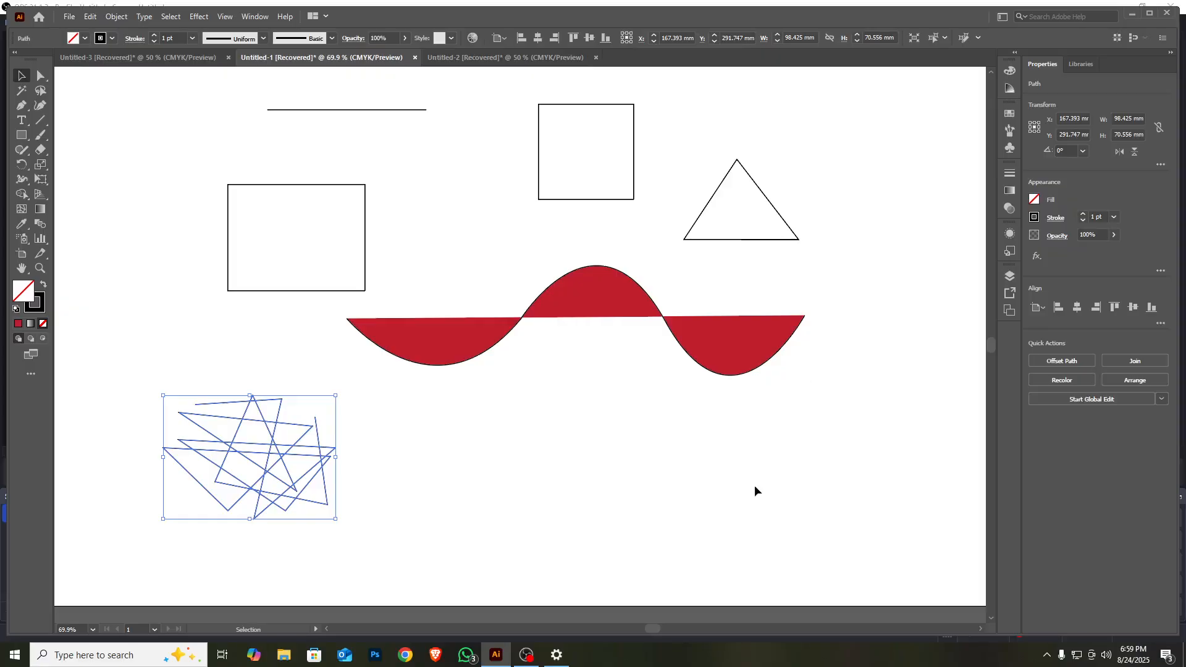
Step: Select all the practice shapes and paths on the artboard and delete them
{"action": "scroll", "coordinate": [682, 394], "scroll_direction": "down", "scroll_amount": 3}
{"action": "scroll", "coordinate": [773, 373], "scroll_direction": "up", "scroll_amount": 4}
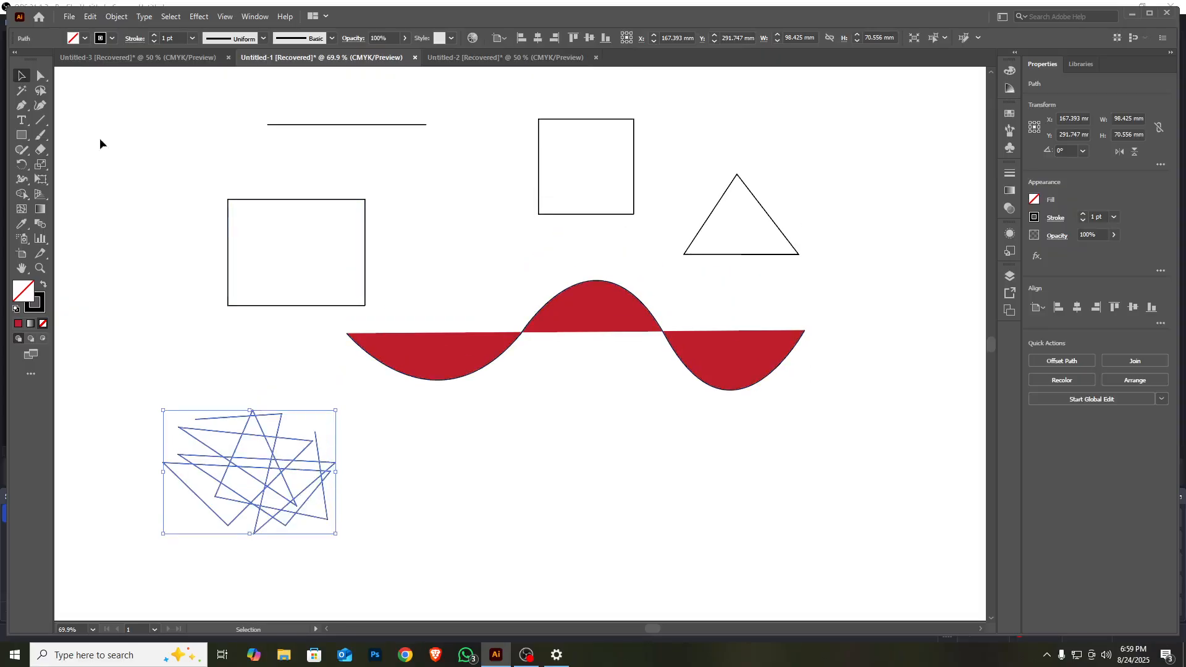
{"action": "left_click", "coordinate": [17, 110]}
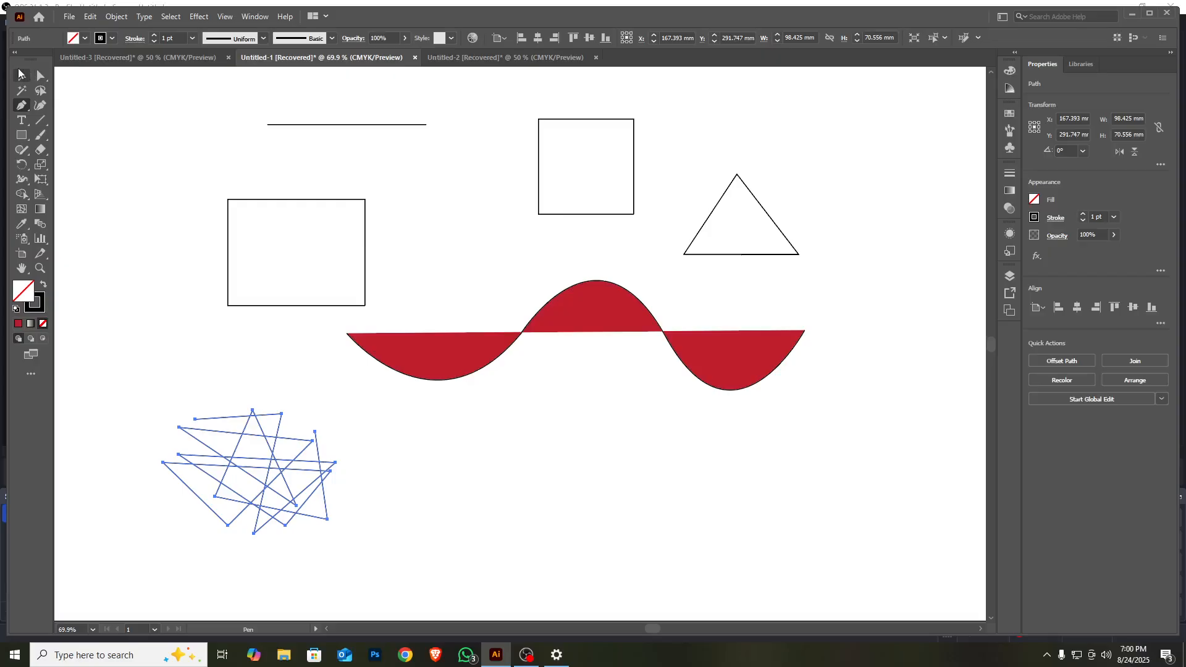
{"action": "left_click", "coordinate": [20, 71]}
{"action": "left_click_drag", "start_coordinate": [189, 77], "coordinate": [973, 620]}
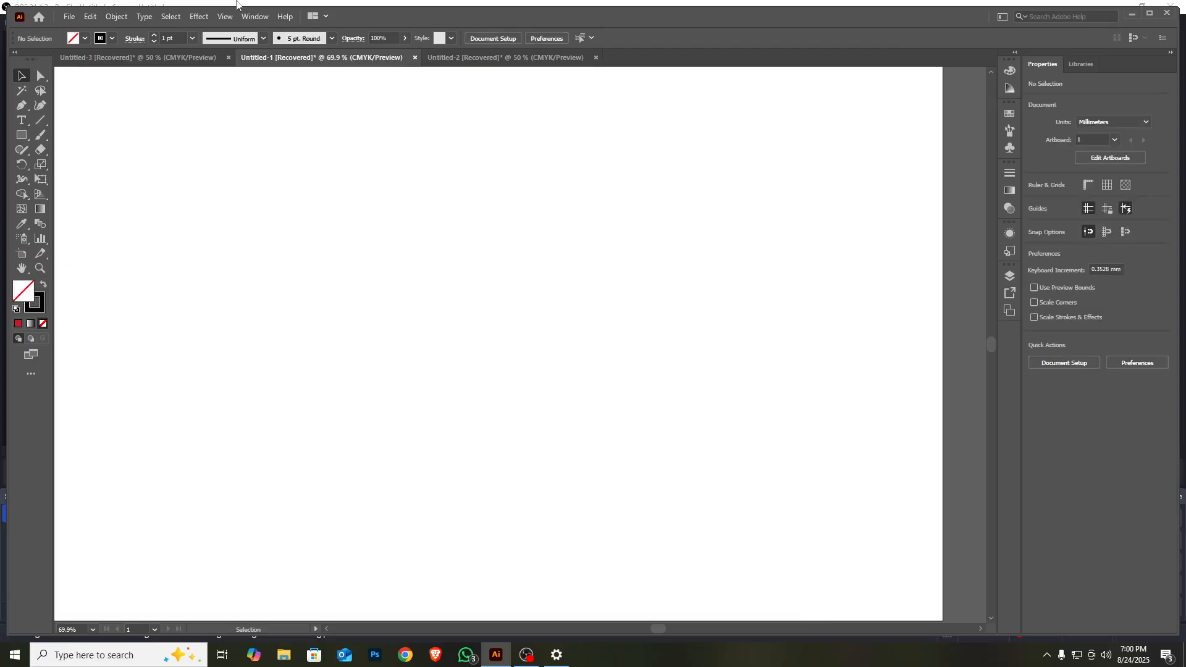
Step: Switch to the Untitled-2 document with the green apple artwork
{"action": "left_click", "coordinate": [500, 58]}
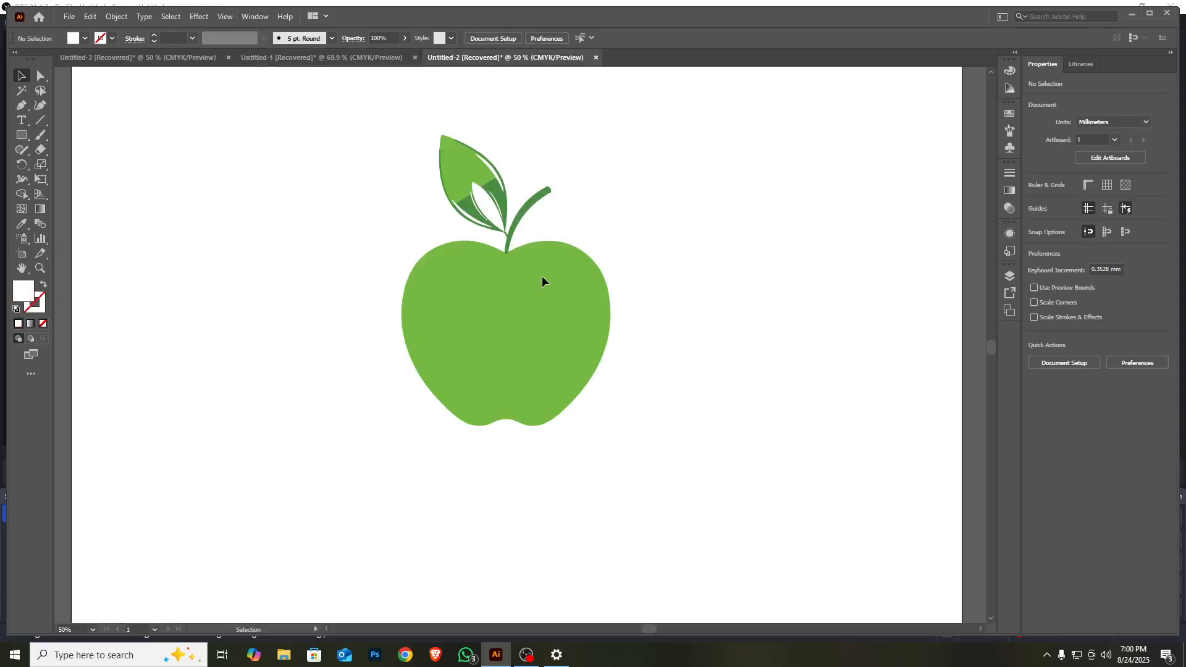
{"action": "scroll", "coordinate": [543, 282], "scroll_direction": "down", "scroll_amount": 1}
{"action": "scroll", "coordinate": [542, 281], "scroll_direction": "up", "scroll_amount": 1}
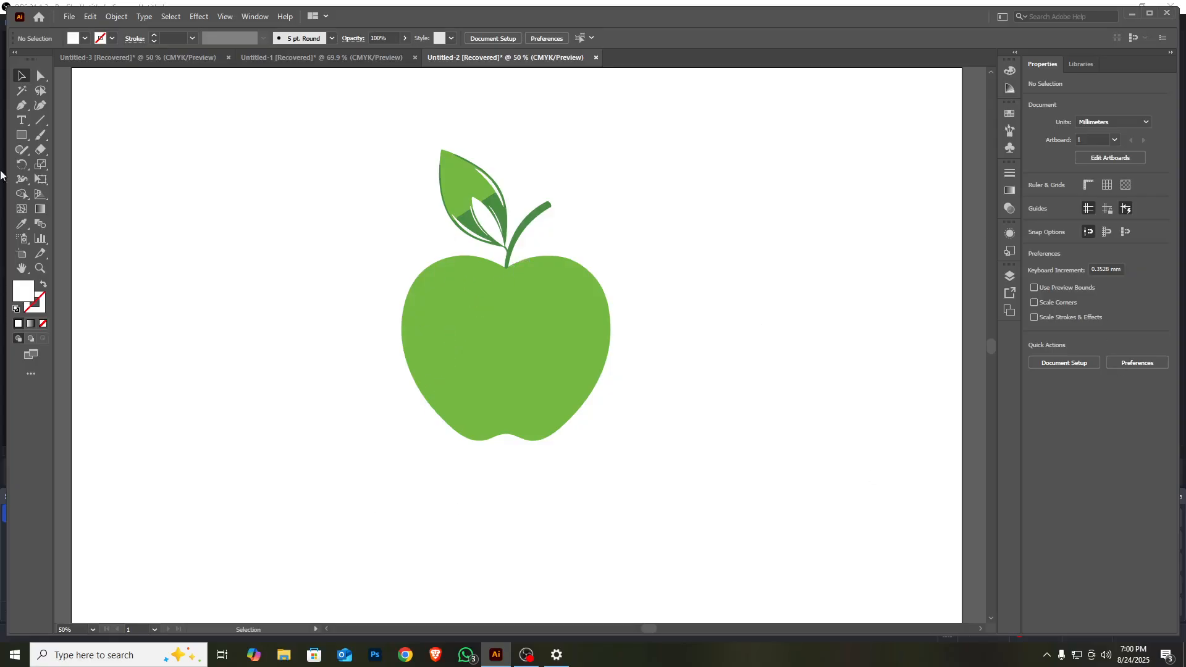
Step: Trace the rounded base of the apple's stem with a curved Pen tool segment from its left corner to its right corner
{"action": "left_click", "coordinate": [22, 105]}
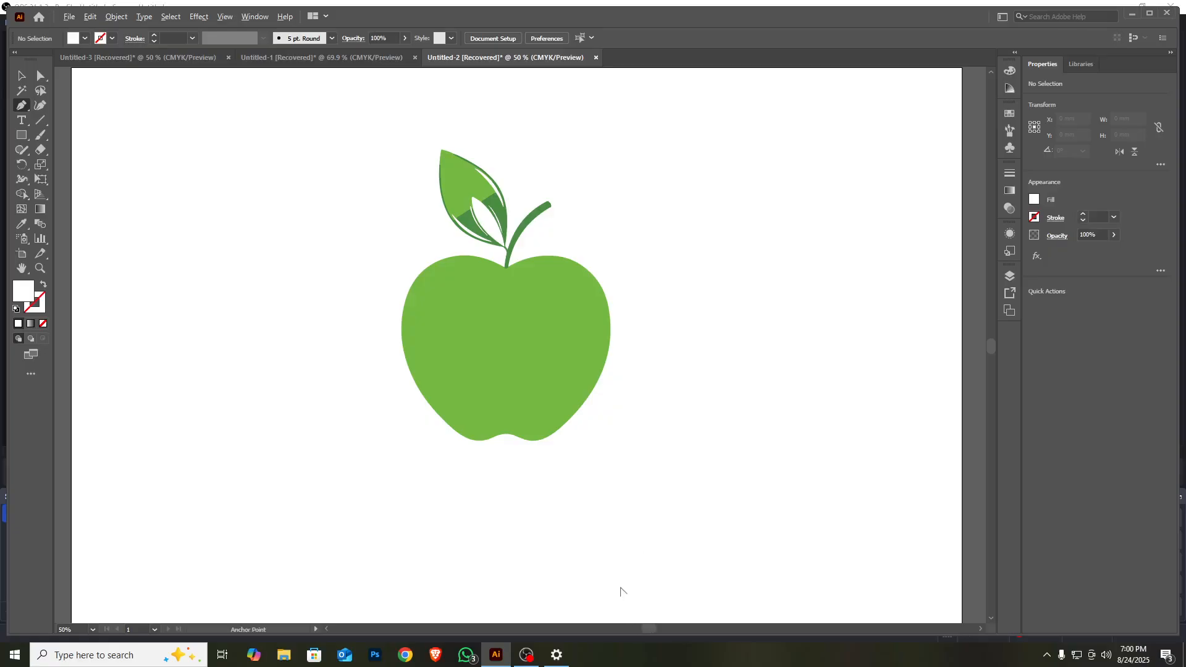
{"action": "scroll", "coordinate": [623, 575], "scroll_direction": "up", "scroll_amount": 3}
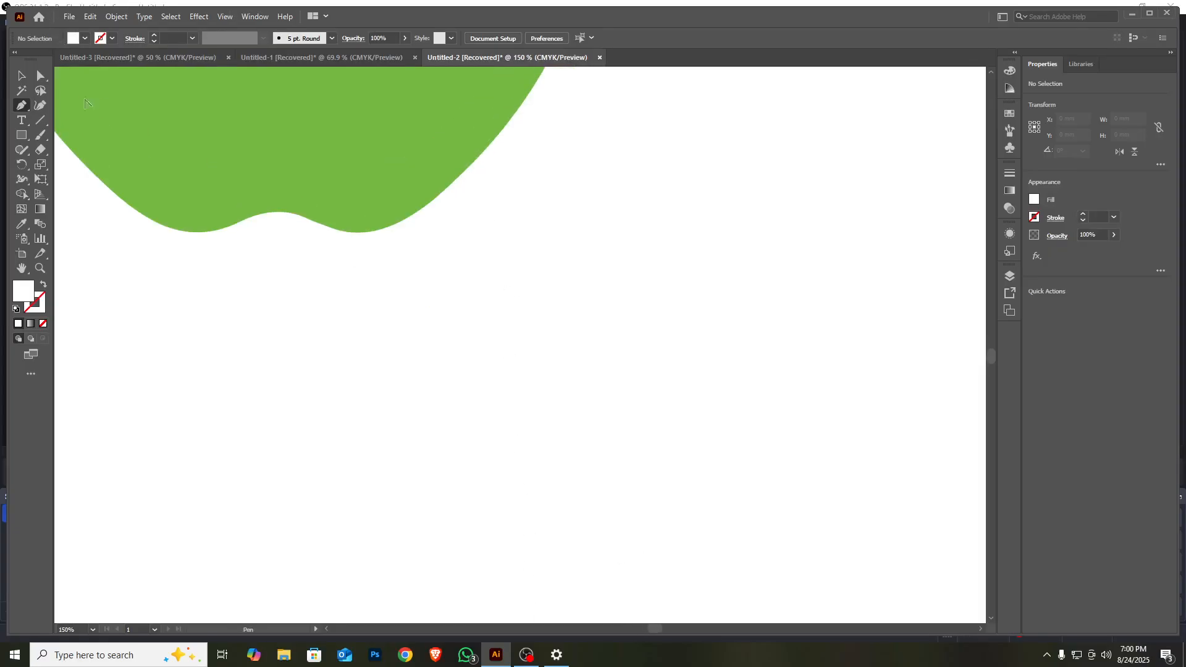
{"action": "scroll", "coordinate": [117, 564], "scroll_direction": "down", "scroll_amount": 2}
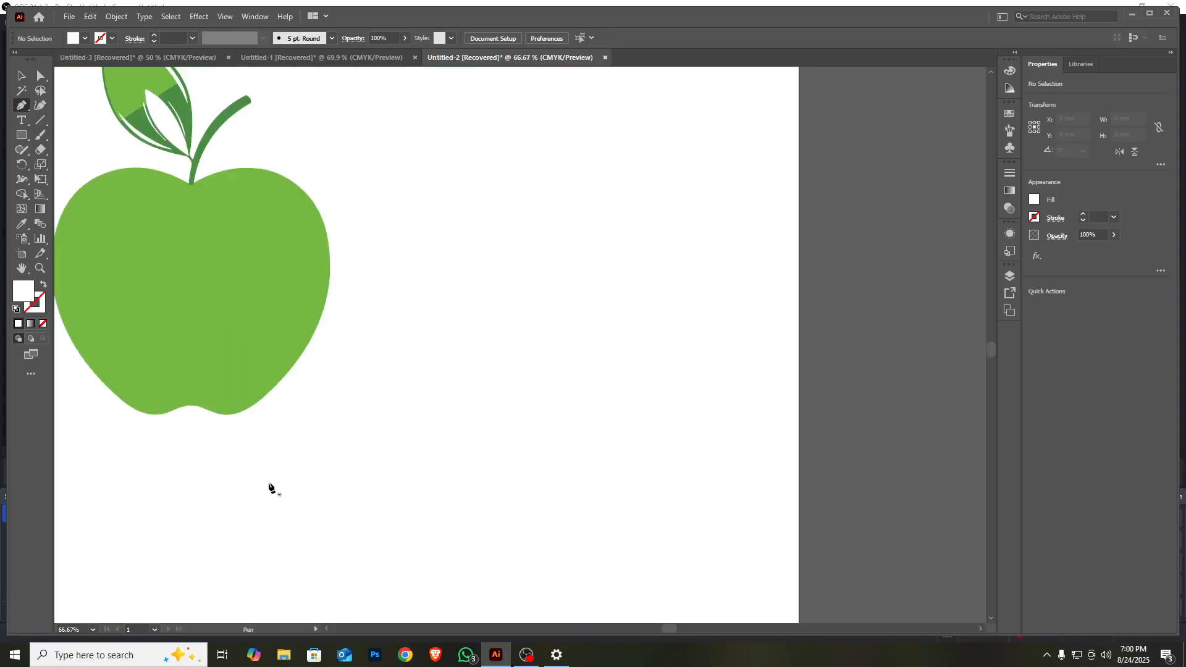
{"action": "scroll", "coordinate": [280, 366], "scroll_direction": "left", "scroll_amount": 5}
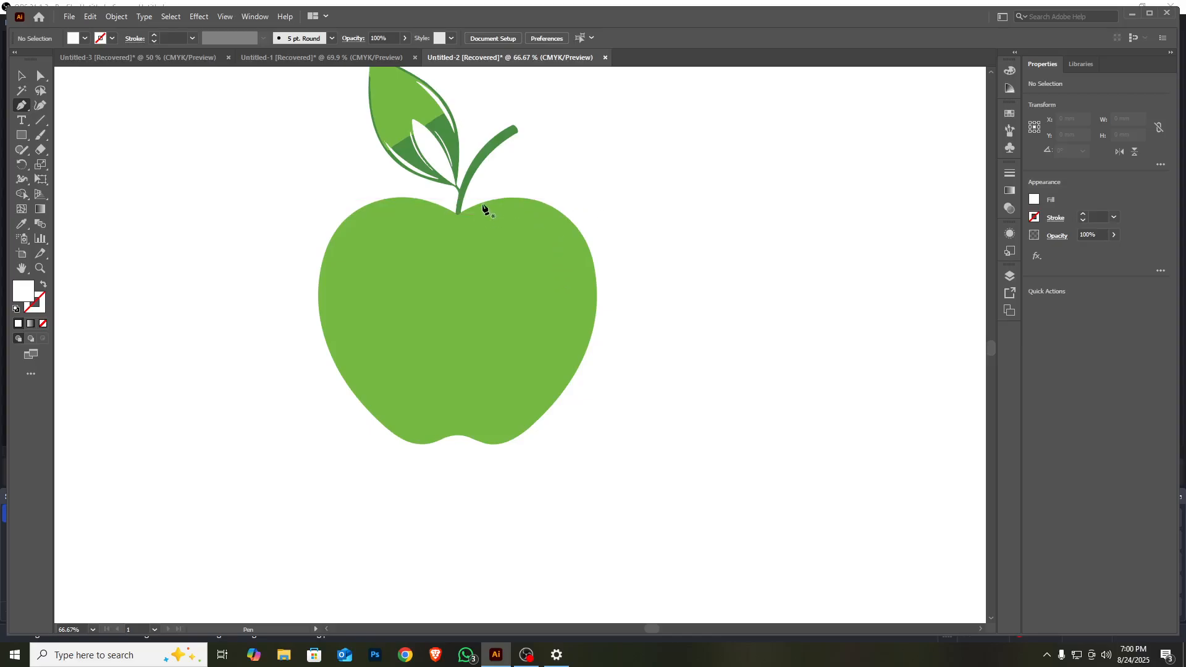
{"action": "scroll", "coordinate": [484, 206], "scroll_direction": "up", "scroll_amount": 3}
{"action": "scroll", "coordinate": [469, 223], "scroll_direction": "down", "scroll_amount": 5}
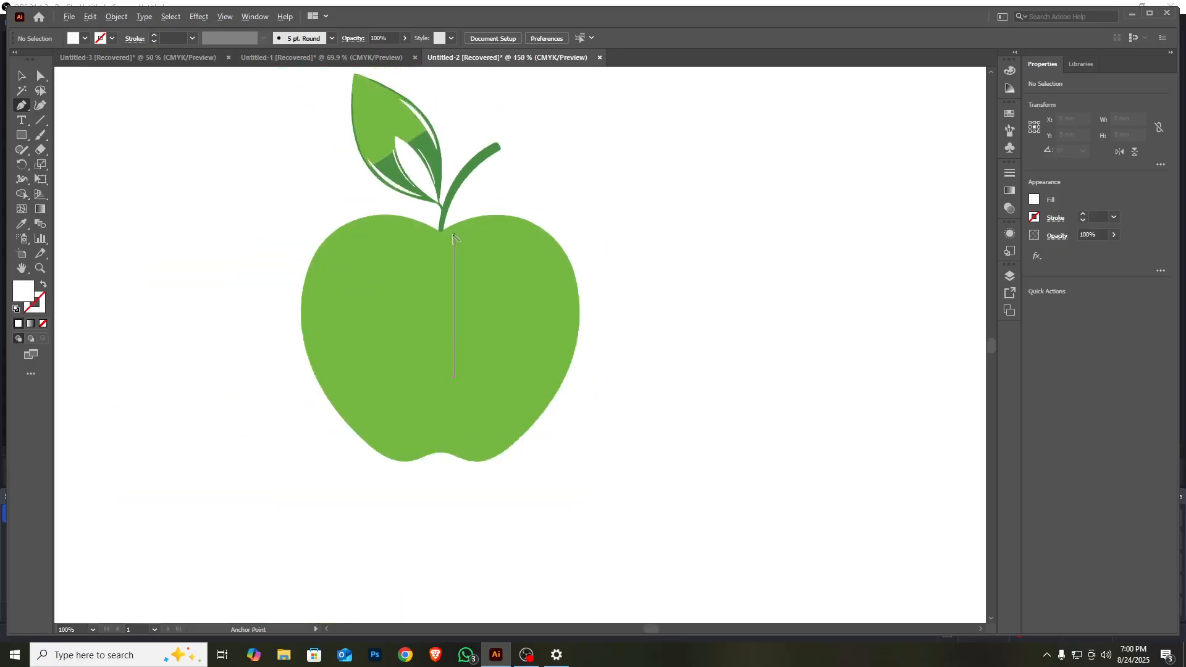
{"action": "scroll", "coordinate": [460, 232], "scroll_direction": "up", "scroll_amount": 3}
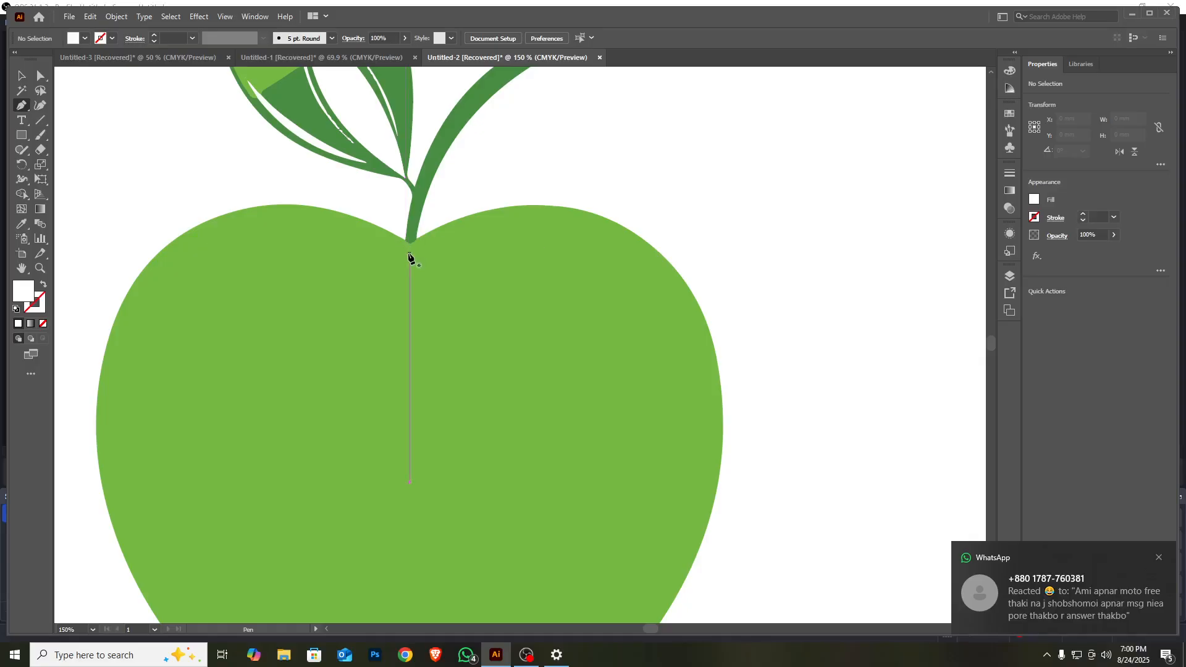
{"action": "scroll", "coordinate": [398, 256], "scroll_direction": "up", "scroll_amount": 1}
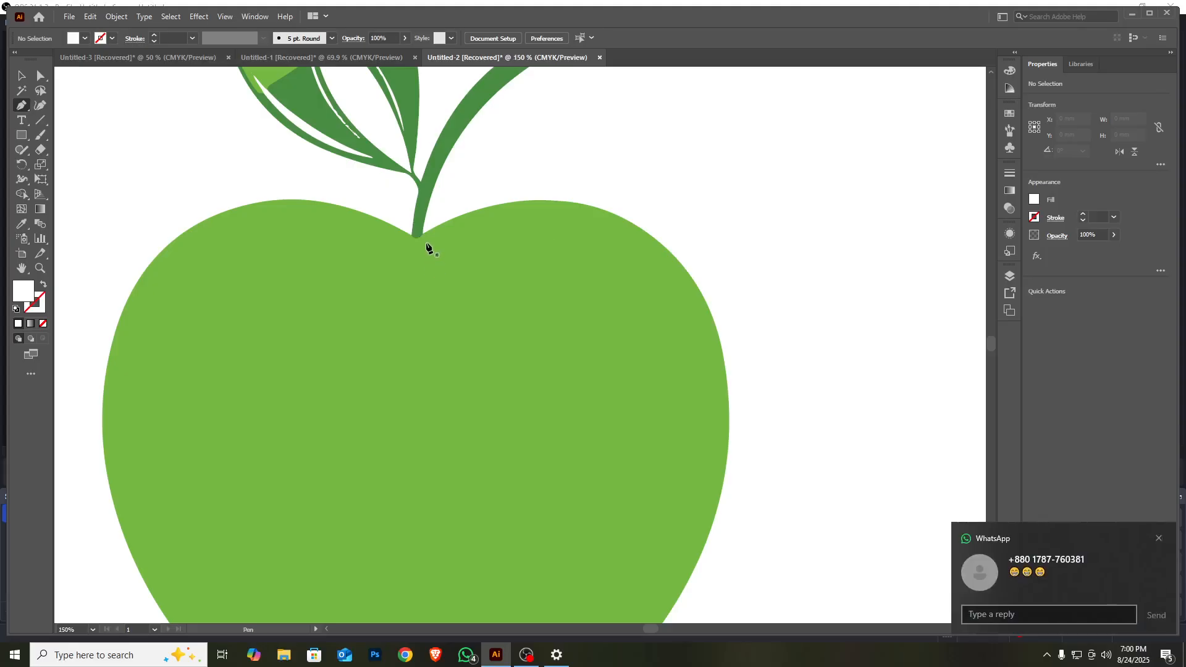
{"action": "scroll", "coordinate": [430, 247], "scroll_direction": "up", "scroll_amount": 1}
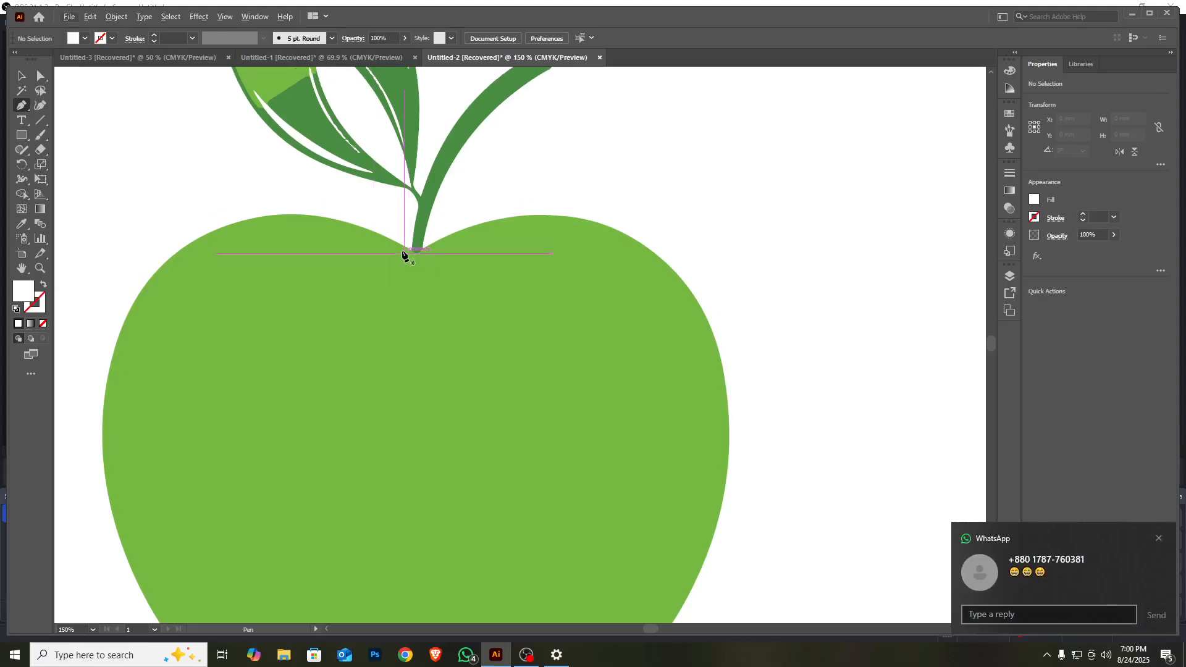
{"action": "scroll", "coordinate": [429, 283], "scroll_direction": "up", "scroll_amount": 2}
{"action": "scroll", "coordinate": [429, 283], "scroll_direction": "up", "scroll_amount": 1}
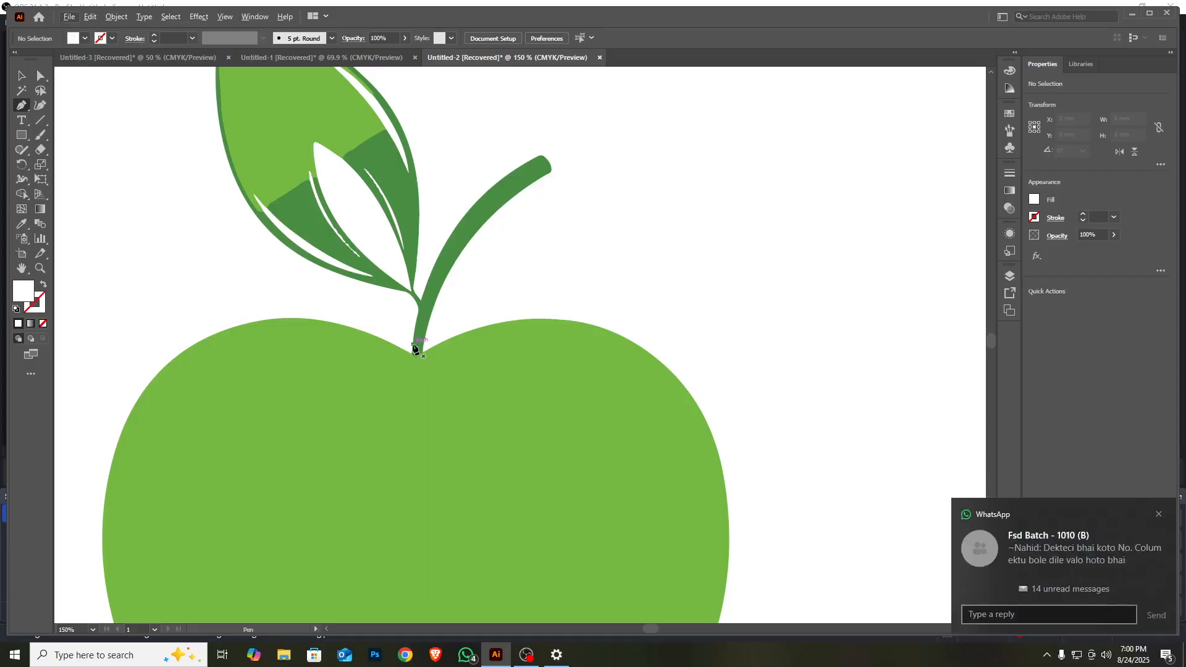
{"action": "scroll", "coordinate": [414, 349], "scroll_direction": "up", "scroll_amount": 2}
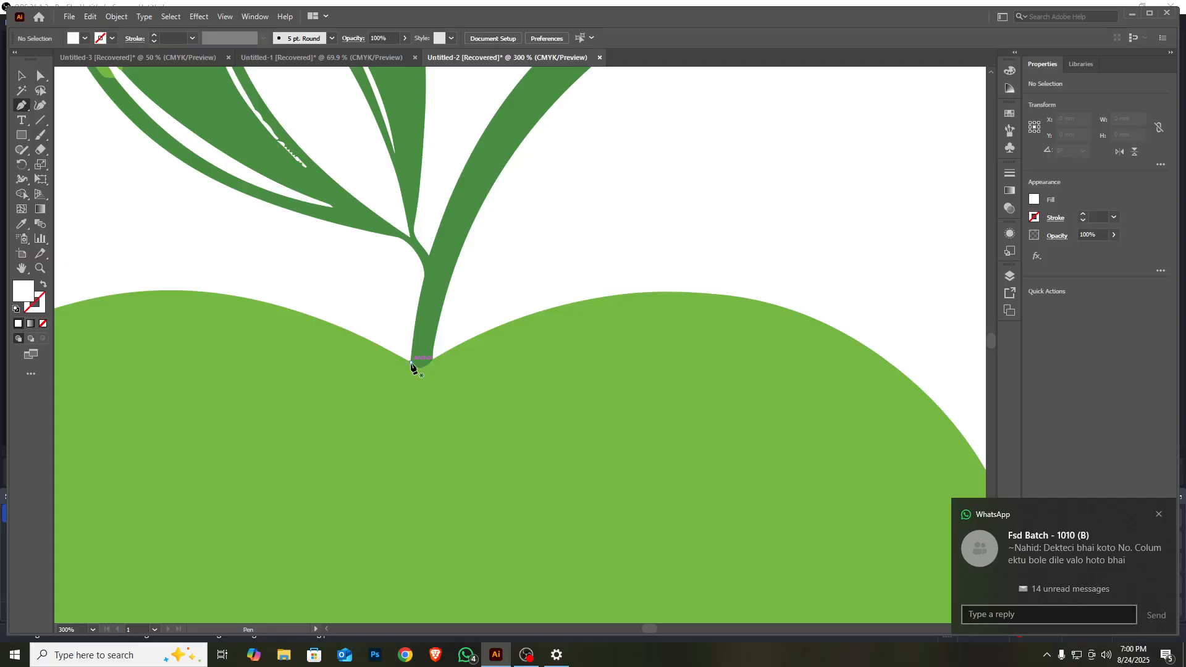
{"action": "left_click", "coordinate": [412, 363]}
{"action": "left_click", "coordinate": [433, 363]}
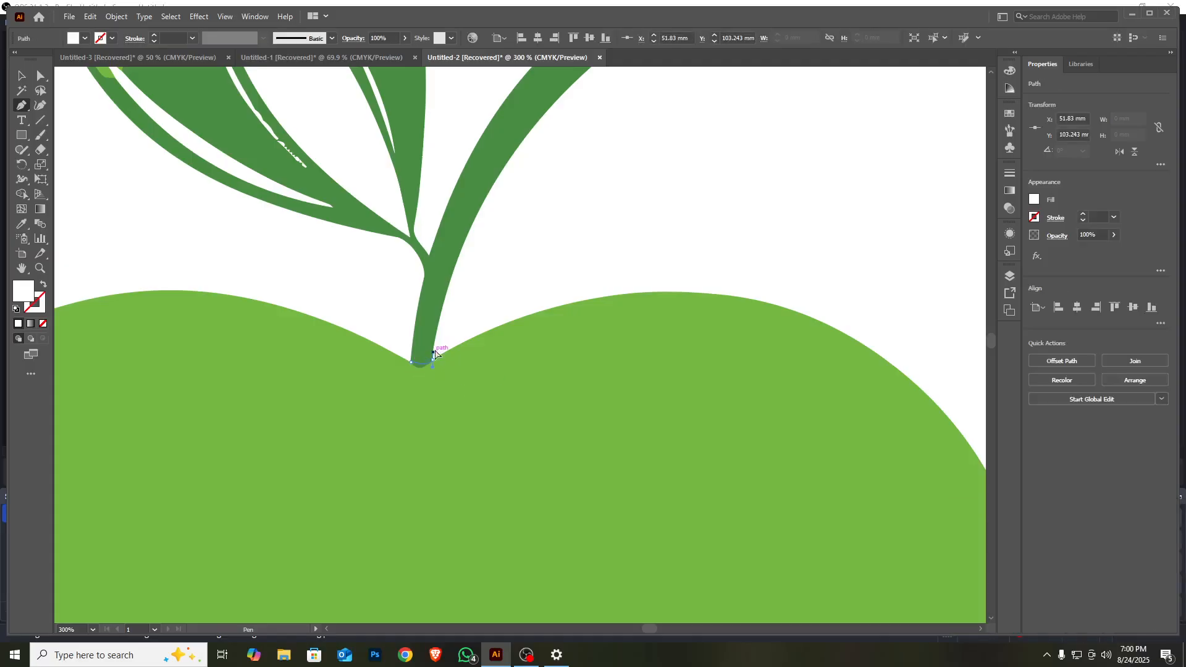
{"action": "left_click_drag", "start_coordinate": [433, 351], "coordinate": [448, 342]}
Step: Extend the path with a curve along the stem's right edge to about mid-height, and remove the new anchor's outgoing handle
{"action": "scroll", "coordinate": [457, 383], "scroll_direction": "up", "scroll_amount": 5}
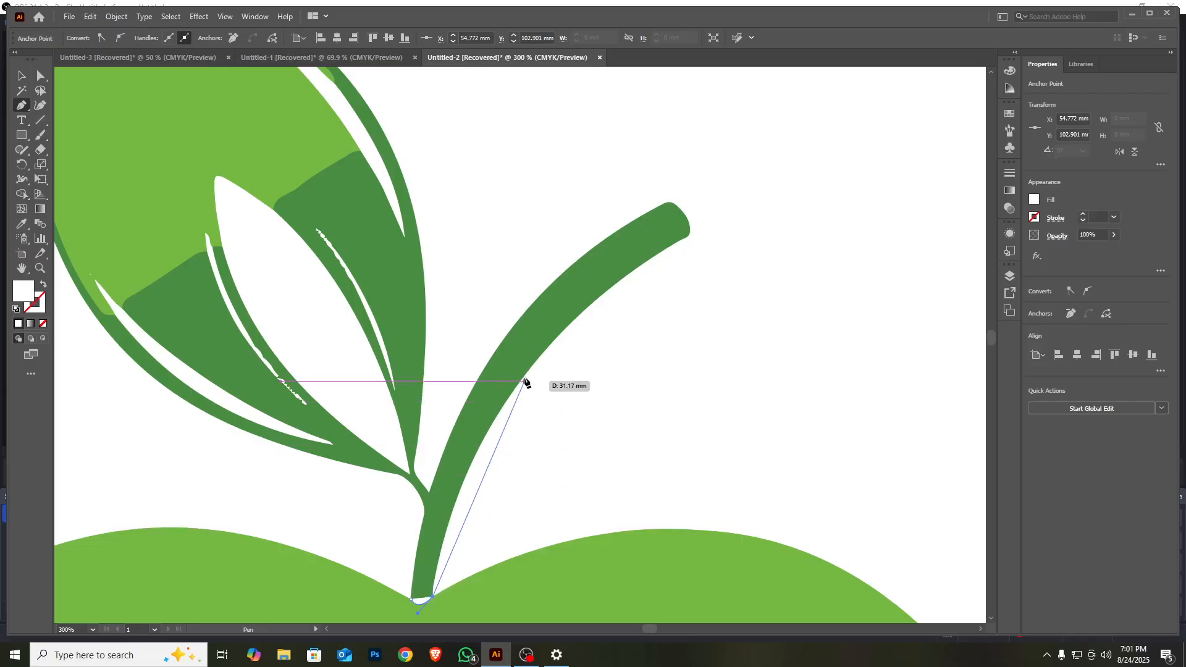
{"action": "left_click_drag", "start_coordinate": [524, 377], "coordinate": [611, 262]}
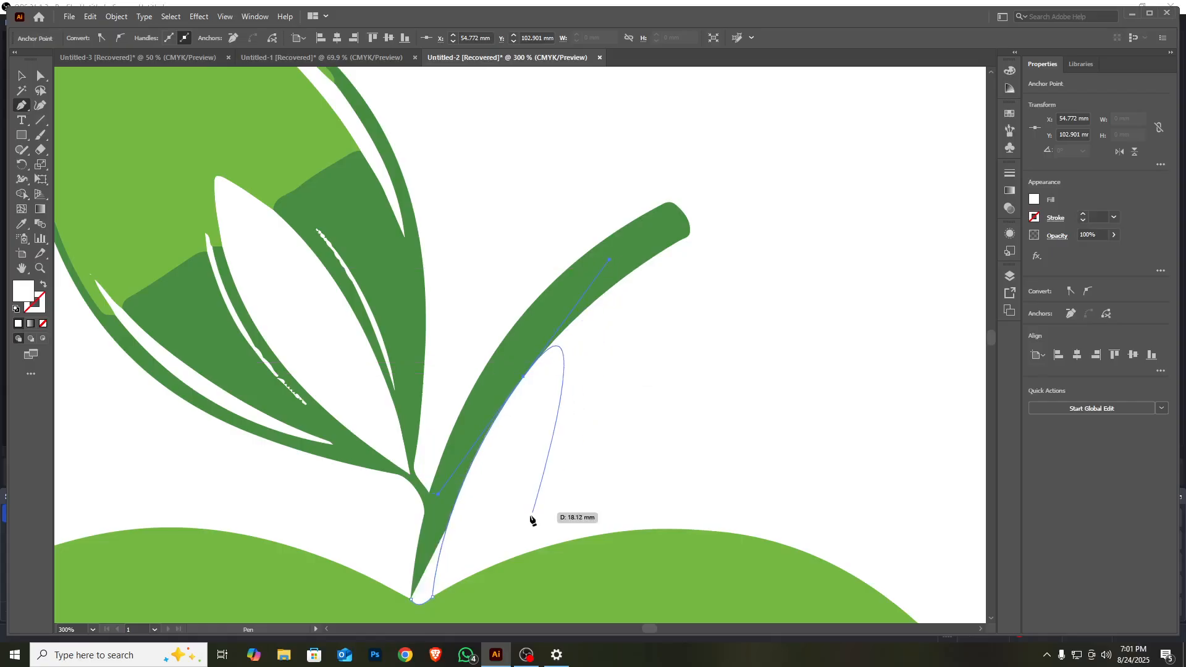
{"action": "scroll", "coordinate": [494, 506], "scroll_direction": "down", "scroll_amount": 2}
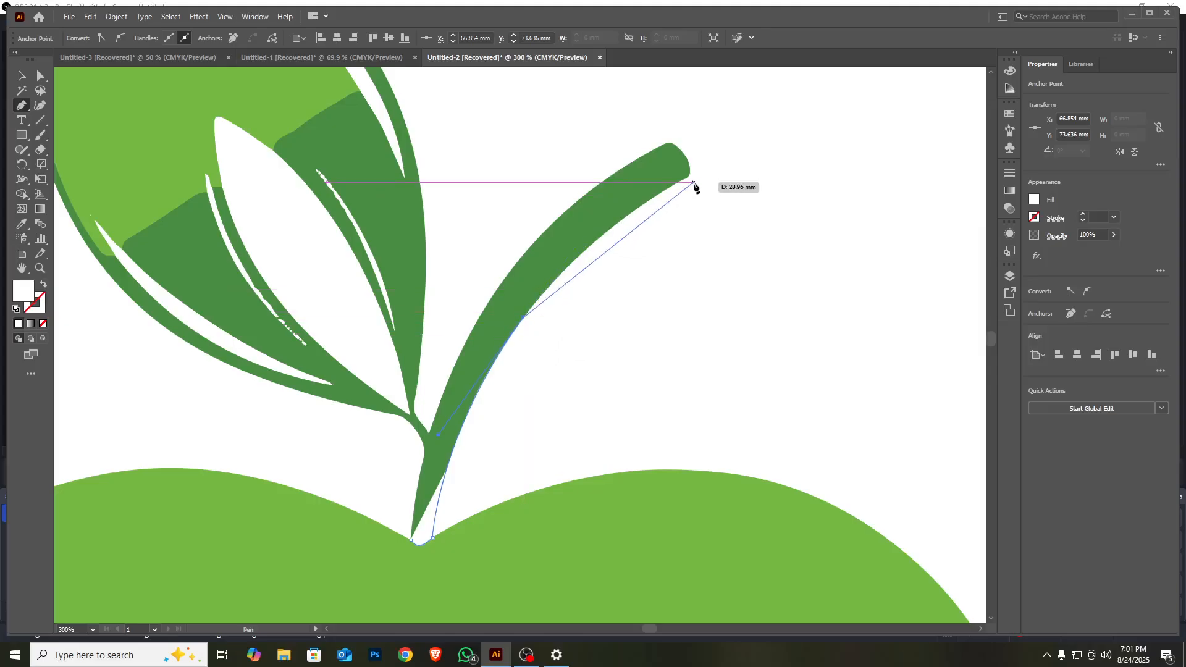
Step: Extend the path with a curve up the stem's right edge to its upper right corner, and remove the new anchor's outgoing handle
{"action": "scroll", "coordinate": [704, 204], "scroll_direction": "up", "scroll_amount": 2}
{"action": "scroll", "coordinate": [702, 250], "scroll_direction": "up", "scroll_amount": 4}
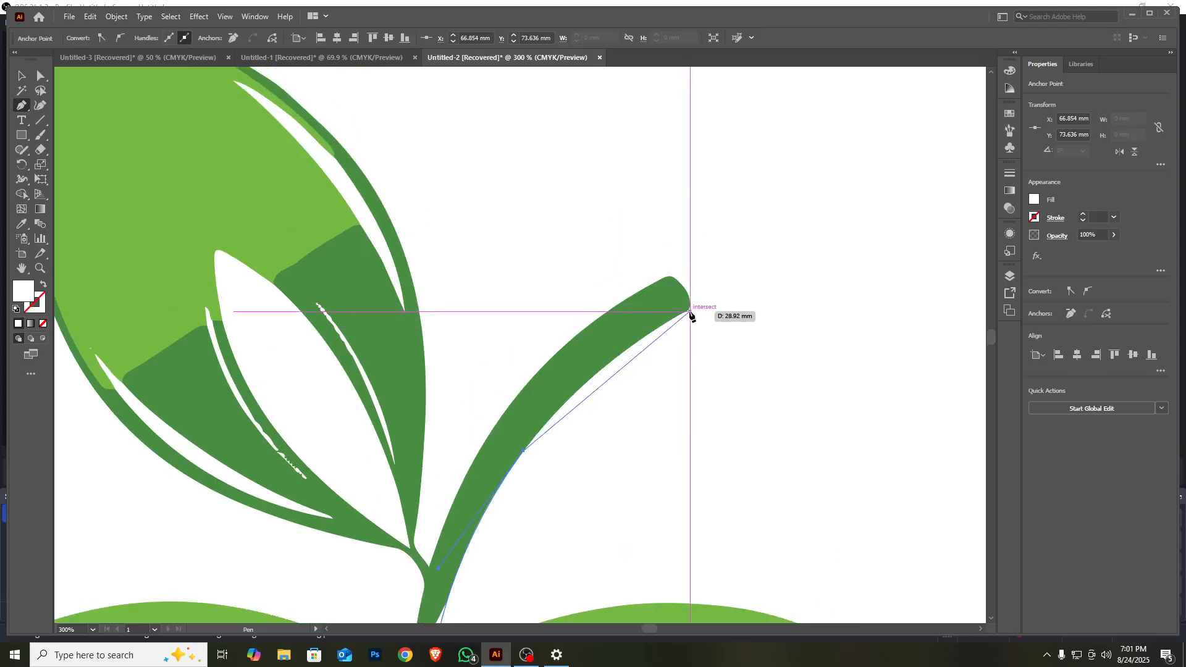
{"action": "left_click", "coordinate": [689, 310]}
{"action": "left_click_drag", "start_coordinate": [689, 310], "coordinate": [780, 266]}
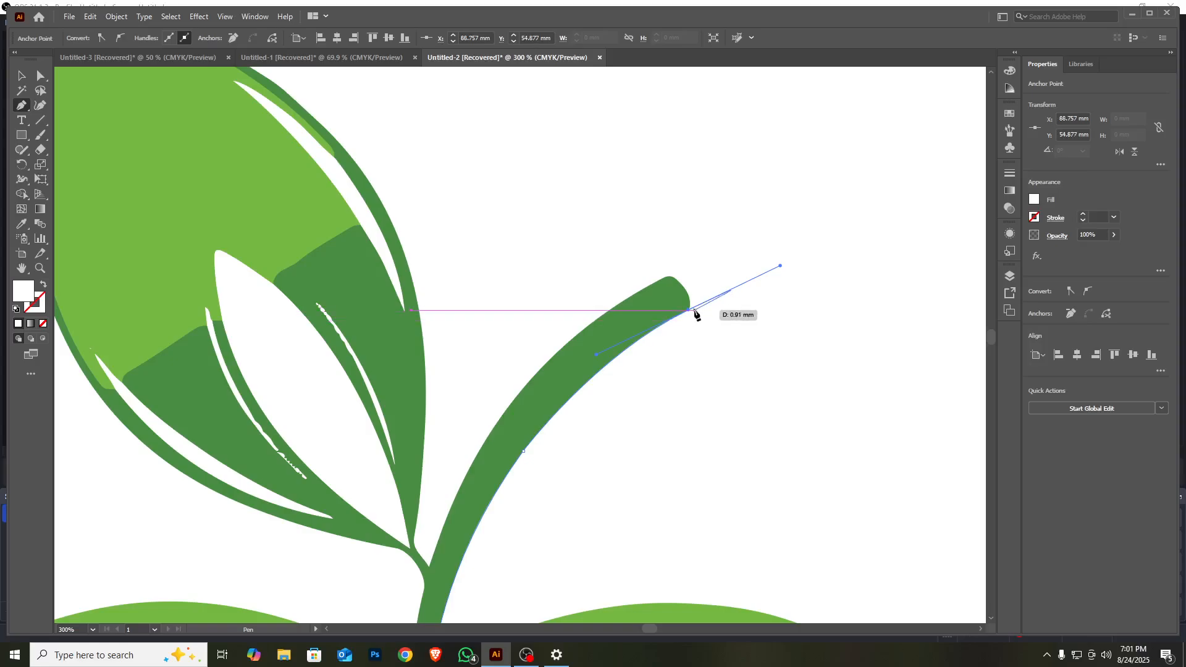
{"action": "left_click", "coordinate": [689, 309]}
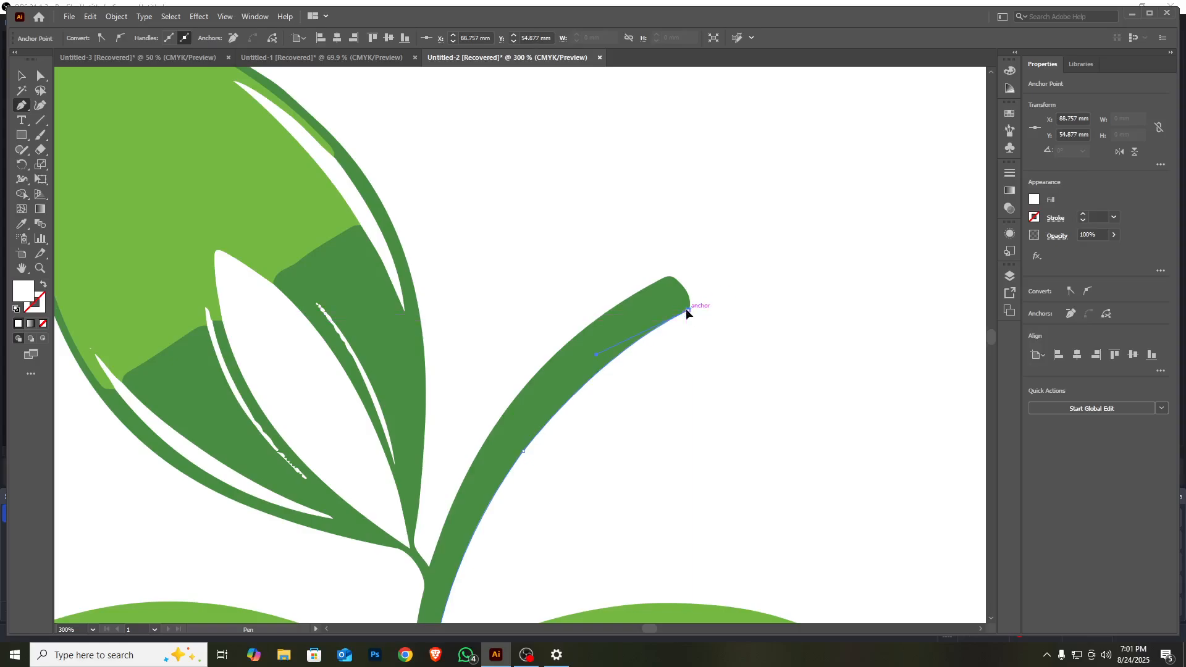
Step: Trace the stem's rounded tip with a short curve to its upper left corner, and remove the outgoing handle
{"action": "left_click", "coordinate": [667, 278]}
{"action": "mouse_move", "coordinate": [634, 254]}
{"action": "left_mouse_down"}
{"action": "mouse_move", "coordinate": [645, 268]}
{"action": "mouse_move", "coordinate": [635, 281]}
{"action": "mouse_move", "coordinate": [639, 272]}
{"action": "left_mouse_up"}
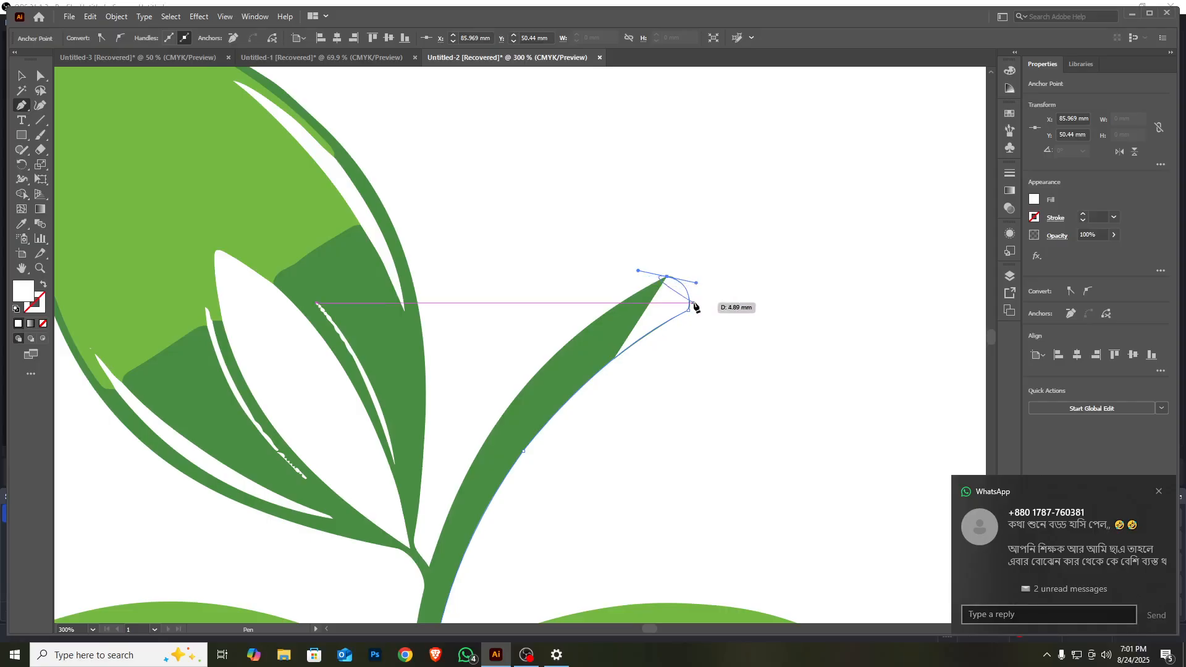
{"action": "left_click", "coordinate": [668, 278]}
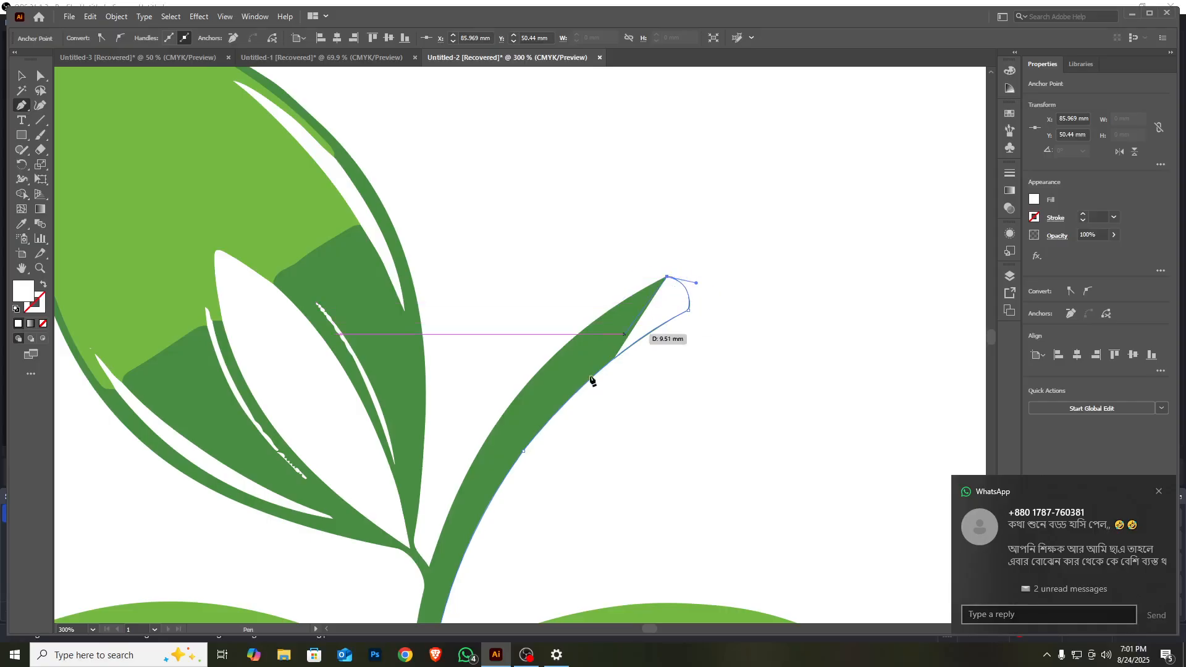
Step: Continue the path with a curve down the stem's left edge to about mid-height, and remove the outgoing handle
{"action": "scroll", "coordinate": [473, 454], "scroll_direction": "down", "scroll_amount": 3}
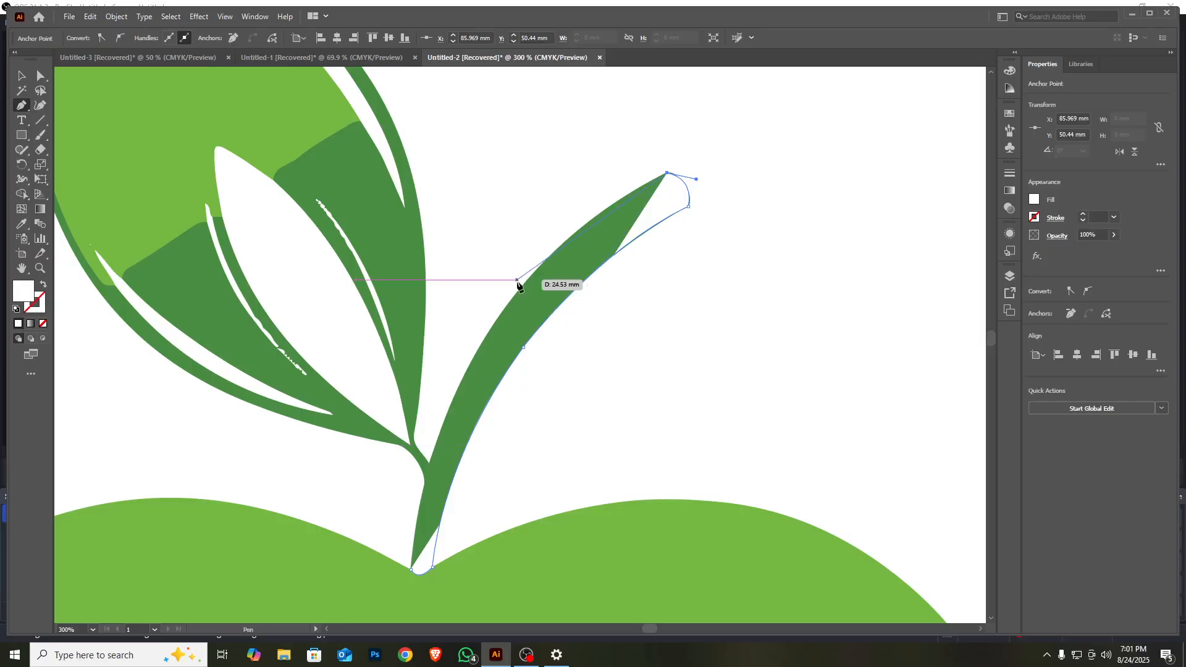
{"action": "left_click_drag", "start_coordinate": [517, 294], "coordinate": [475, 357]}
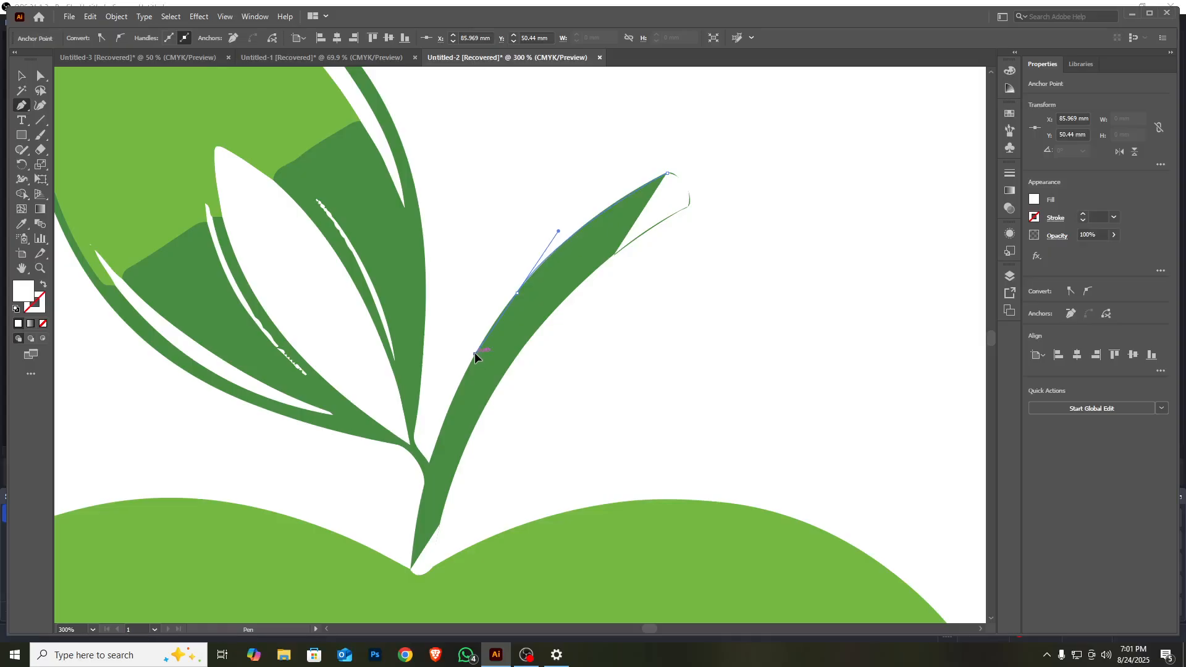
{"action": "mouse_move", "coordinate": [474, 356]}
{"action": "left_mouse_down"}
{"action": "mouse_move", "coordinate": [471, 367]}
{"action": "mouse_move", "coordinate": [476, 354]}
{"action": "left_mouse_up"}
{"action": "scroll", "coordinate": [487, 347], "scroll_direction": "down", "scroll_amount": 4}
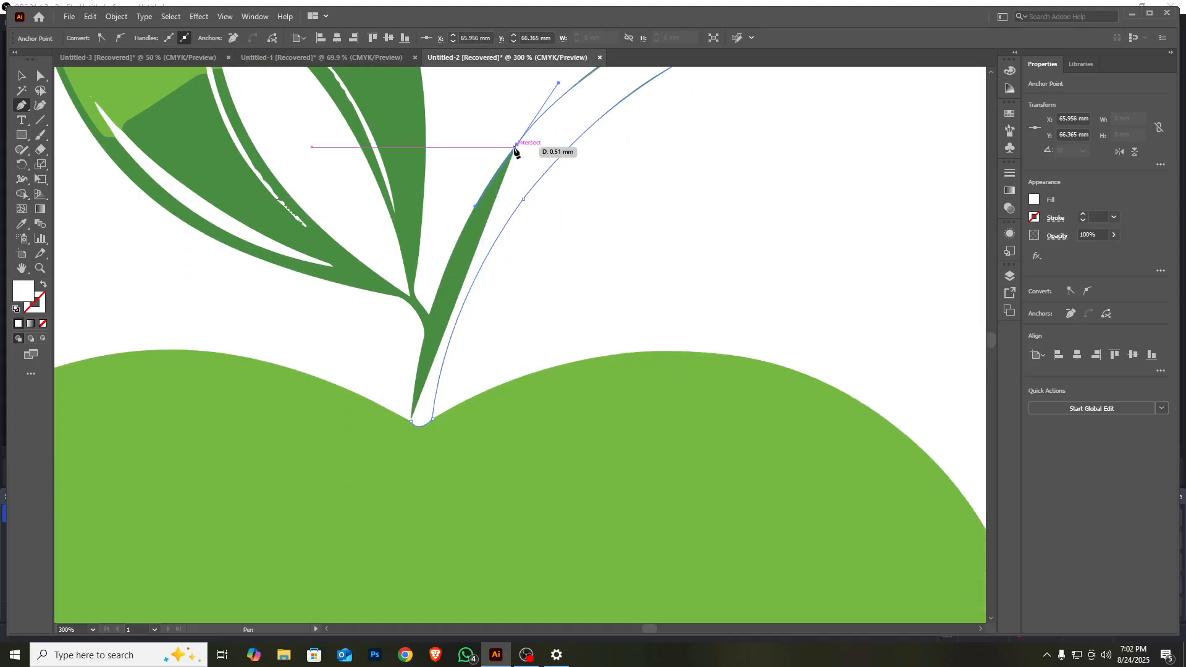
{"action": "left_click", "coordinate": [518, 146]}
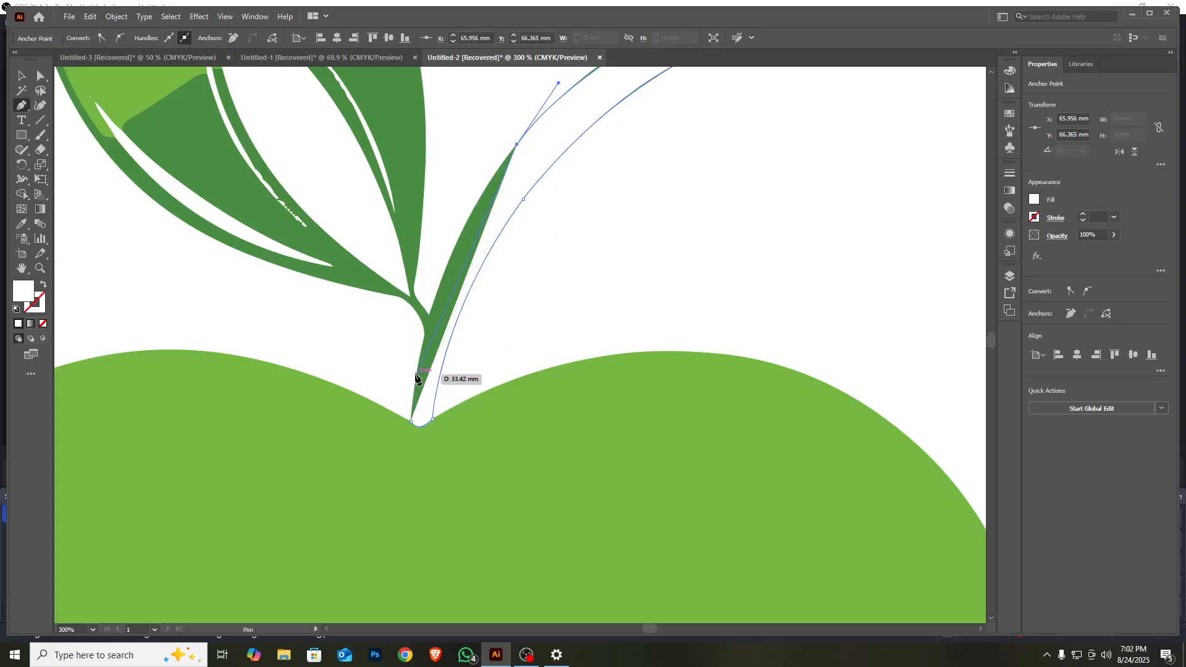
Step: Trace the rest of the stem's left edge with a curve to just above the base, and close the path at its starting anchor
{"action": "left_click_drag", "start_coordinate": [416, 375], "coordinate": [402, 492]}
{"action": "scroll", "coordinate": [408, 434], "scroll_direction": "down", "scroll_amount": 1}
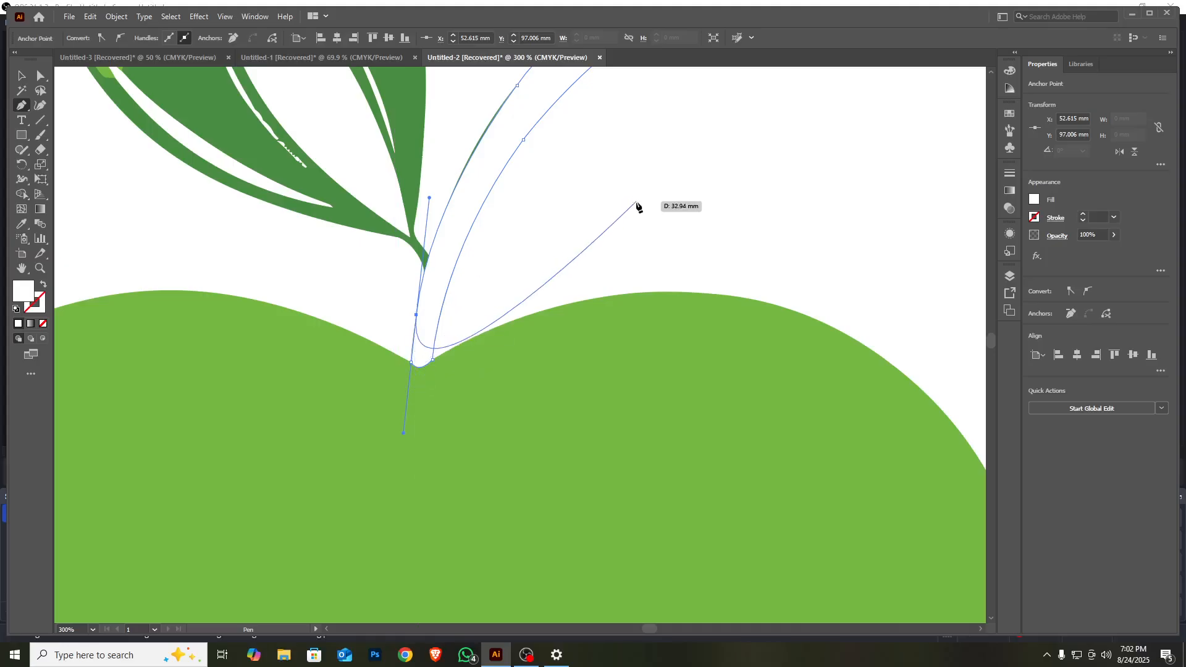
{"action": "left_click", "coordinate": [416, 316]}
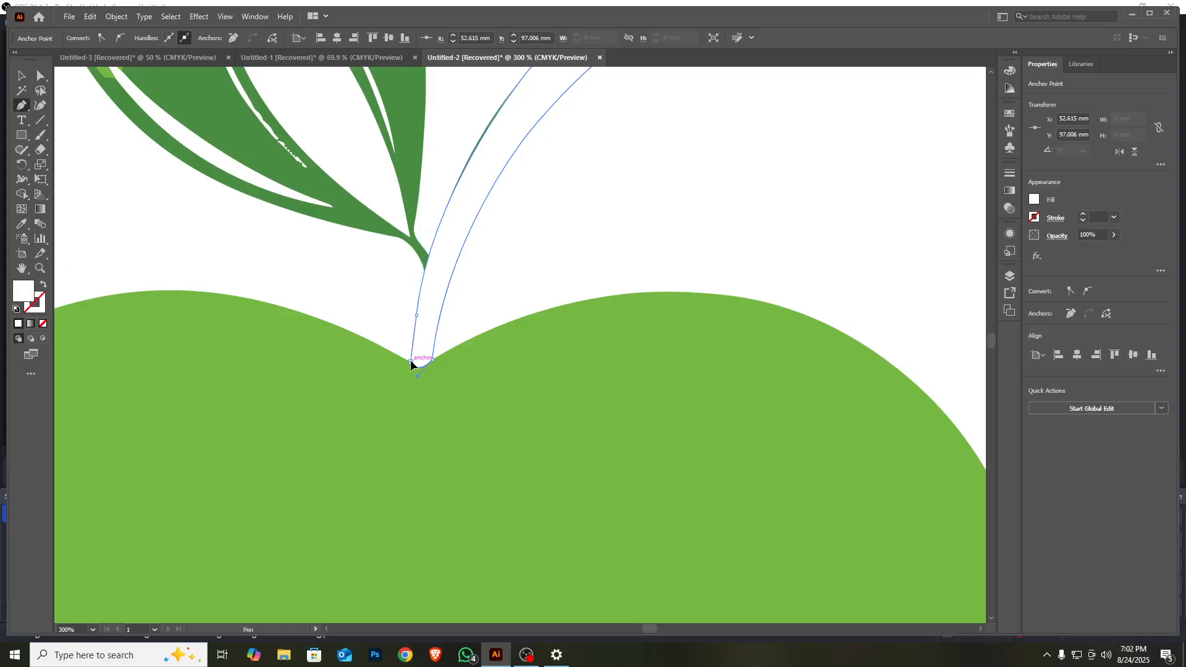
{"action": "left_click_drag", "start_coordinate": [411, 362], "coordinate": [419, 375]}
{"action": "scroll", "coordinate": [221, 473], "scroll_direction": "up", "scroll_amount": 1}
{"action": "scroll", "coordinate": [257, 387], "scroll_direction": "up", "scroll_amount": 1}
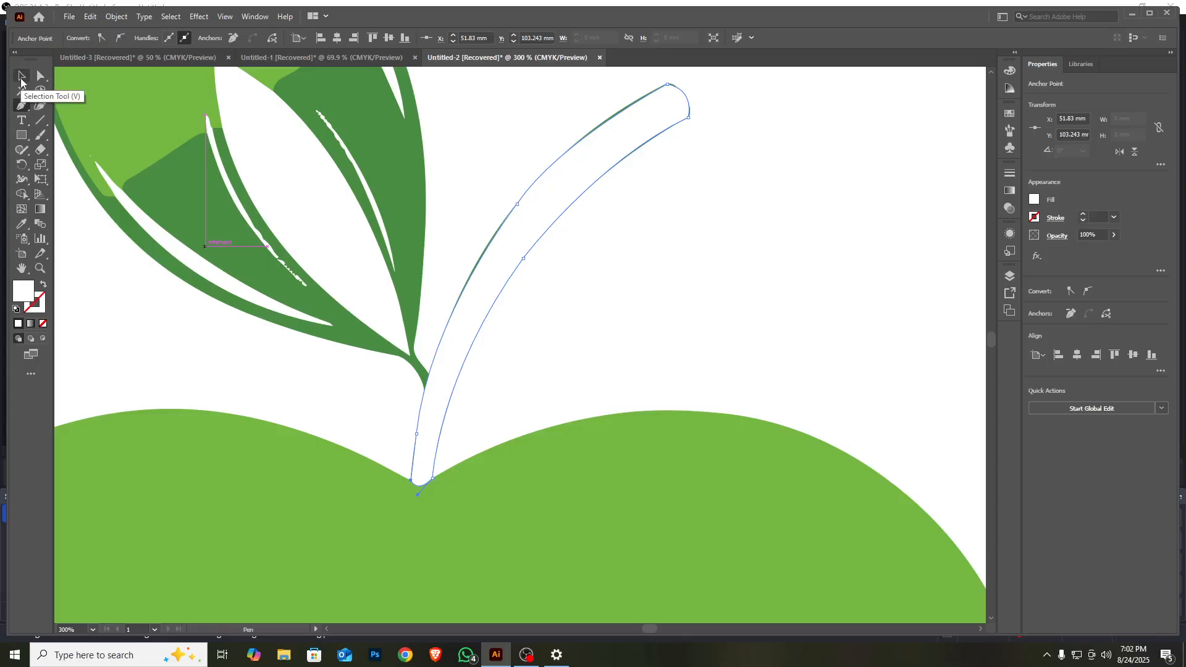
Step: Select the traced stem path and give it no fill and a black stroke
{"action": "left_click", "coordinate": [22, 75]}
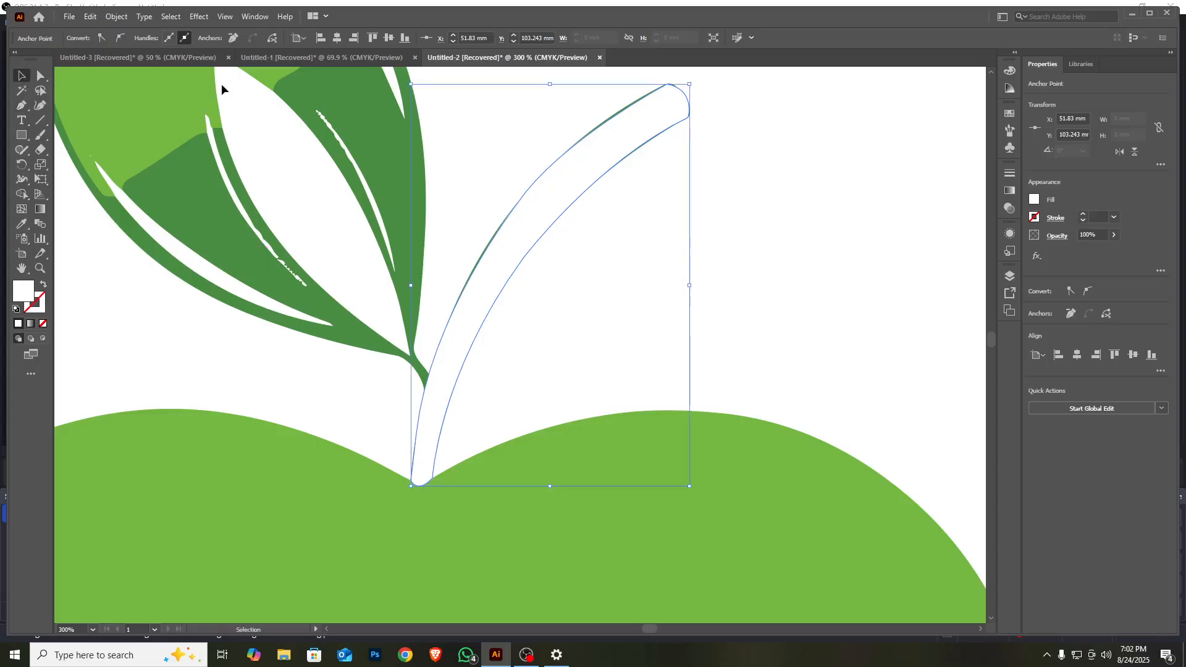
{"action": "left_click", "coordinate": [728, 227]}
{"action": "left_click", "coordinate": [630, 158]}
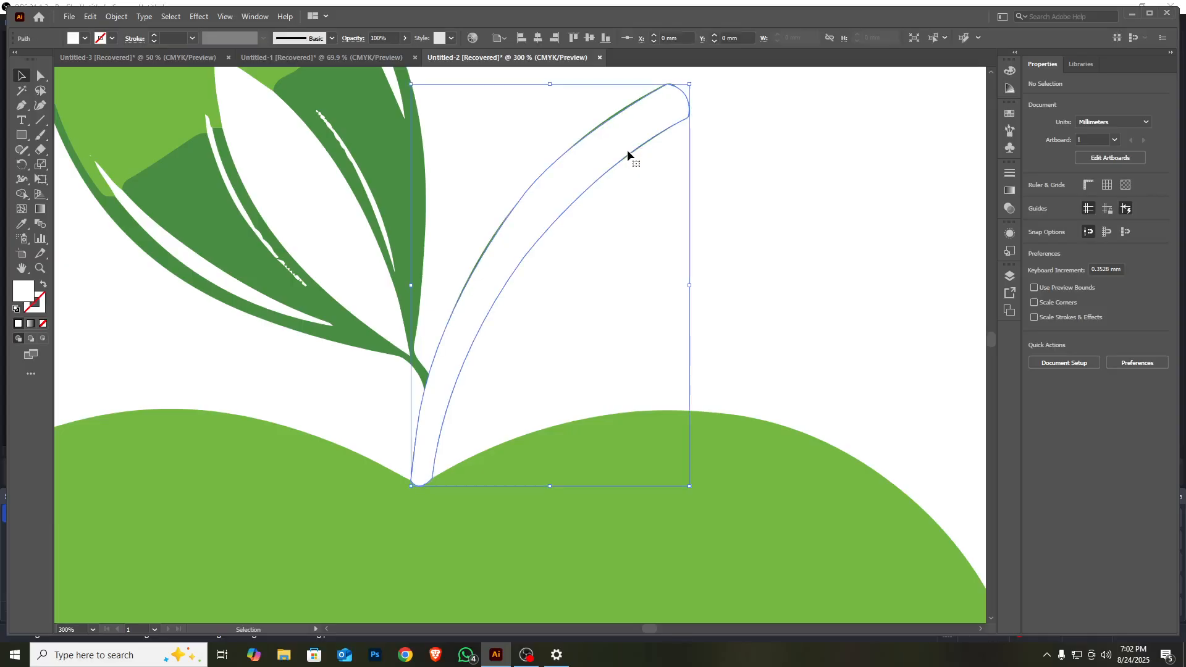
{"action": "left_click", "coordinate": [86, 41]}
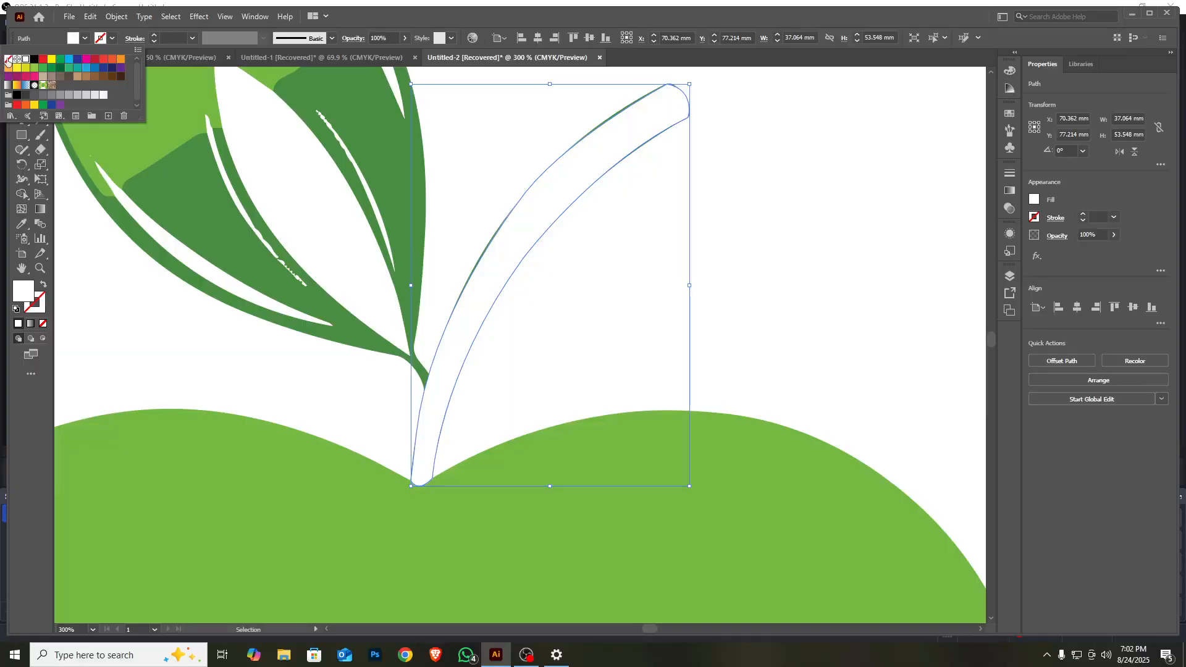
{"action": "left_click", "coordinate": [8, 60]}
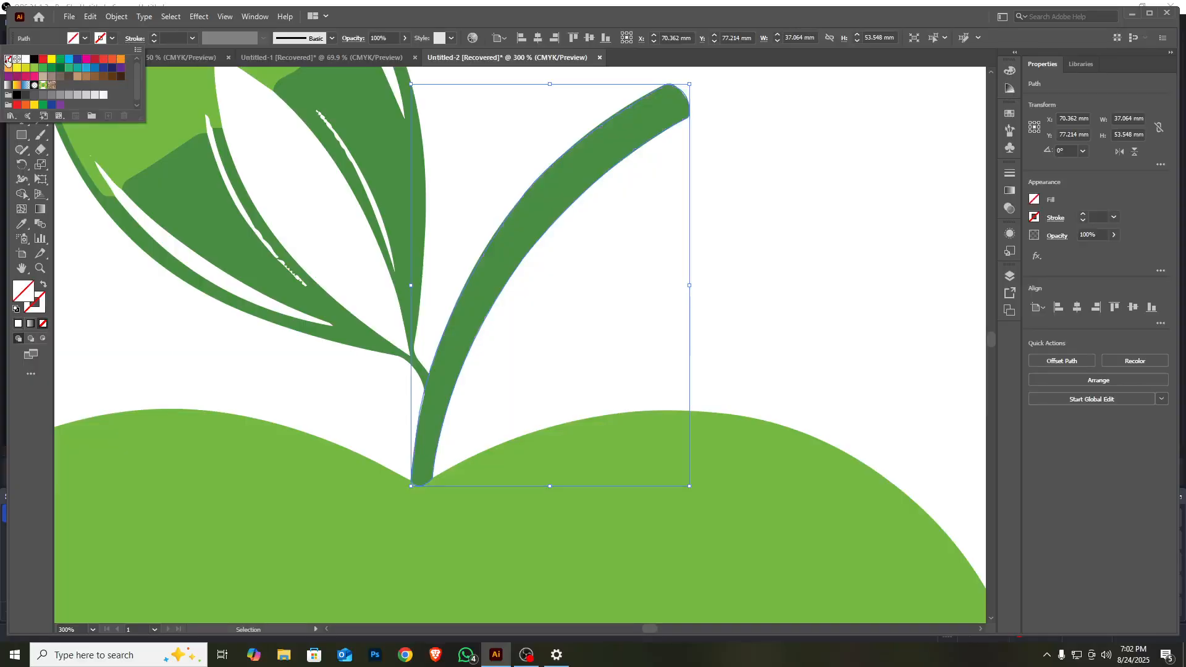
{"action": "left_click", "coordinate": [110, 38]}
{"action": "left_click", "coordinate": [110, 38]}
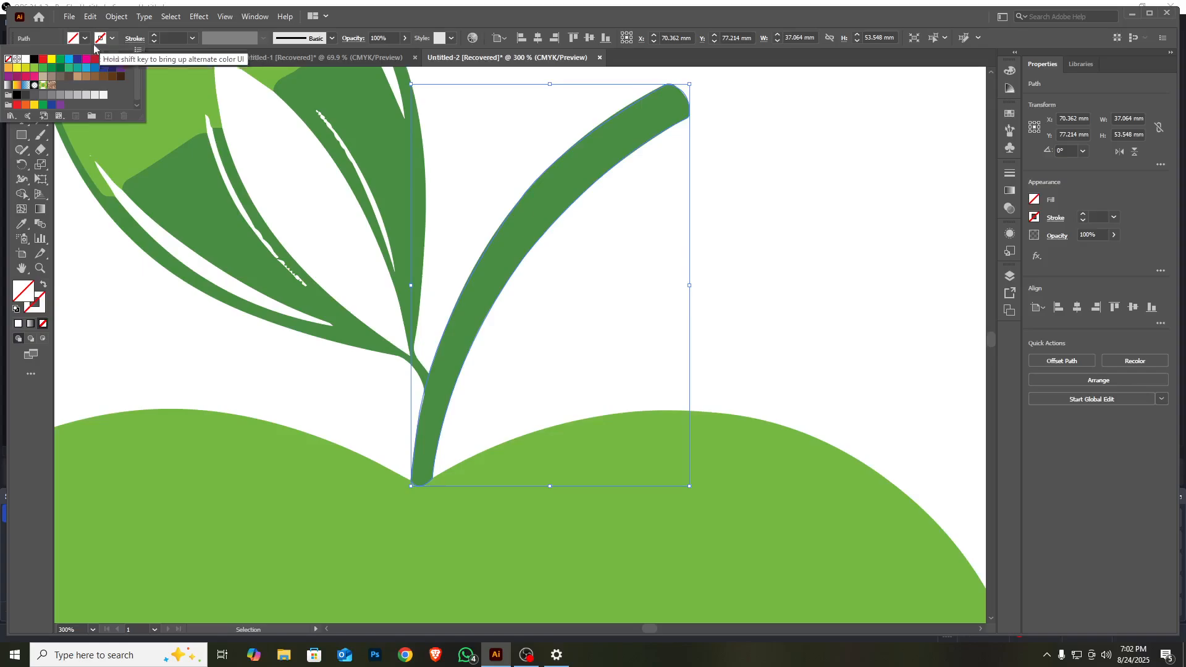
{"action": "left_click", "coordinate": [36, 60]}
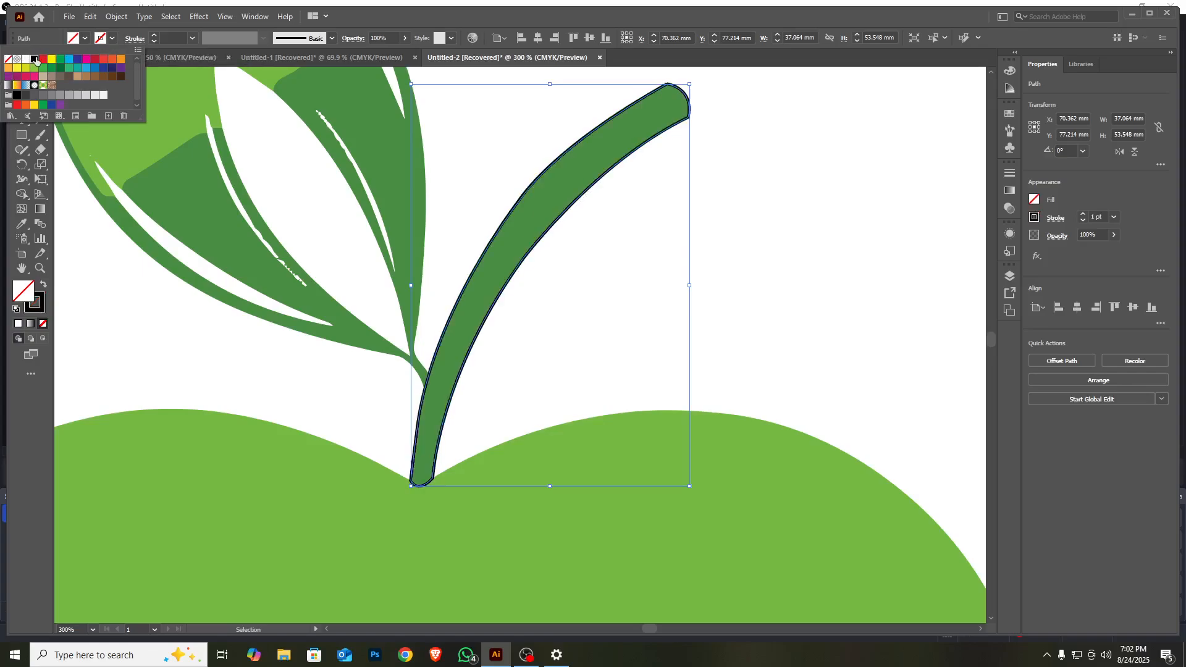
Step: Smooth both long edges of the stem outline with the Smooth tool
{"action": "scroll", "coordinate": [792, 314], "scroll_direction": "down", "scroll_amount": 3}
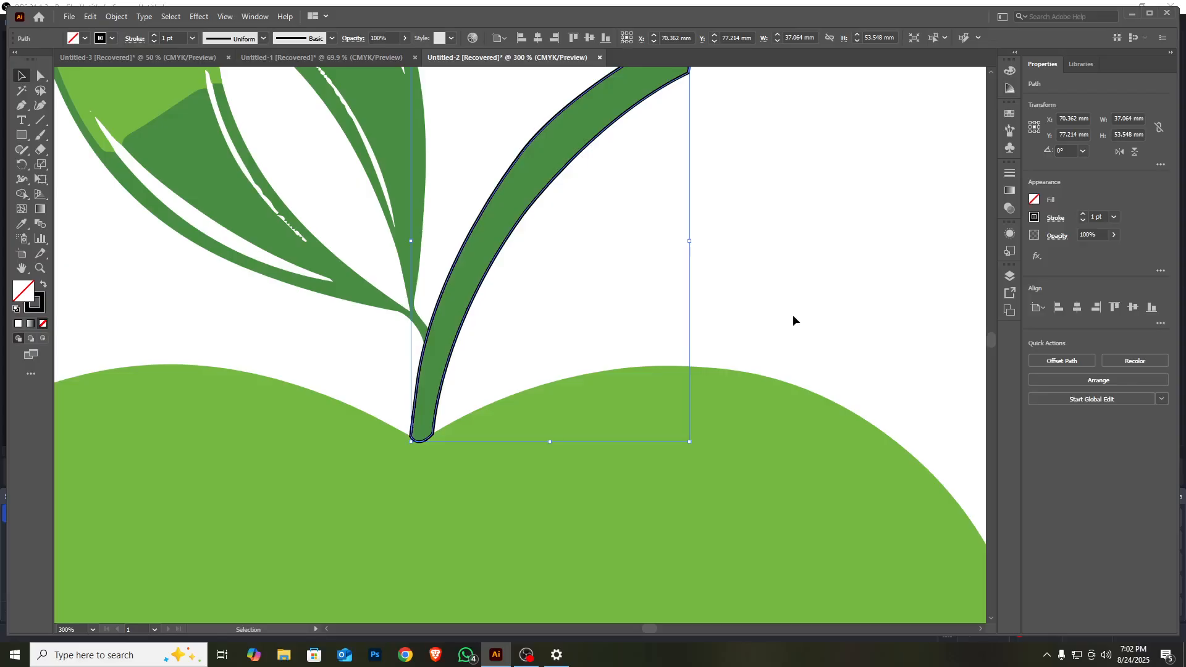
{"action": "scroll", "coordinate": [793, 313], "scroll_direction": "up", "scroll_amount": 2}
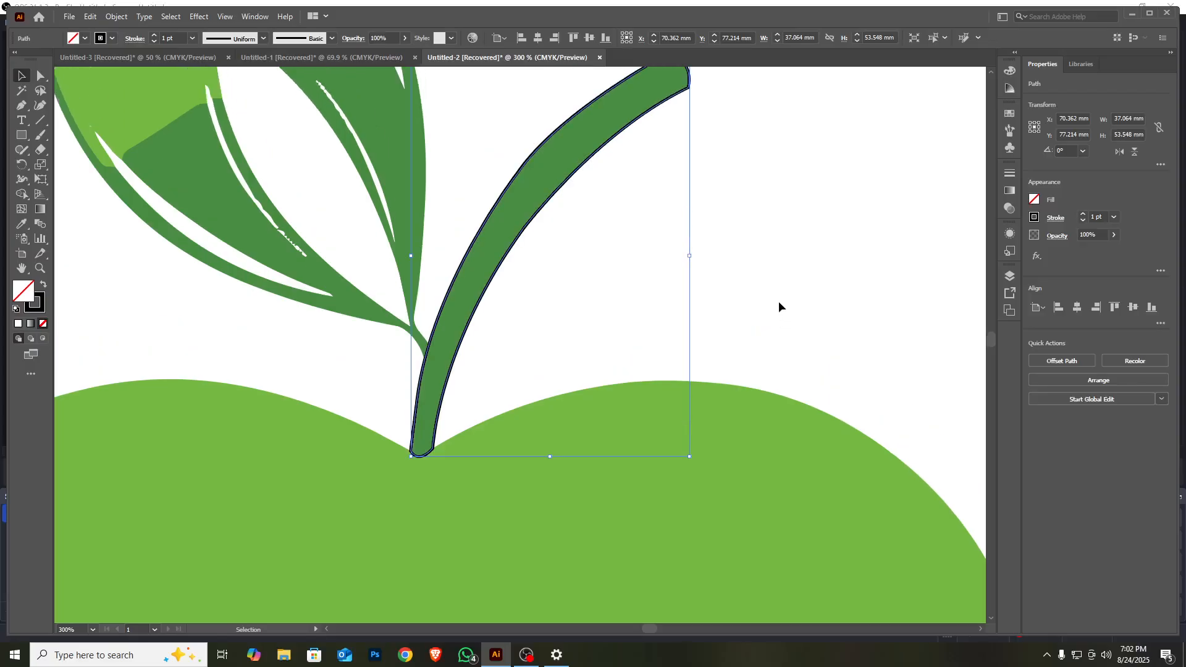
{"action": "scroll", "coordinate": [776, 233], "scroll_direction": "up", "scroll_amount": 2}
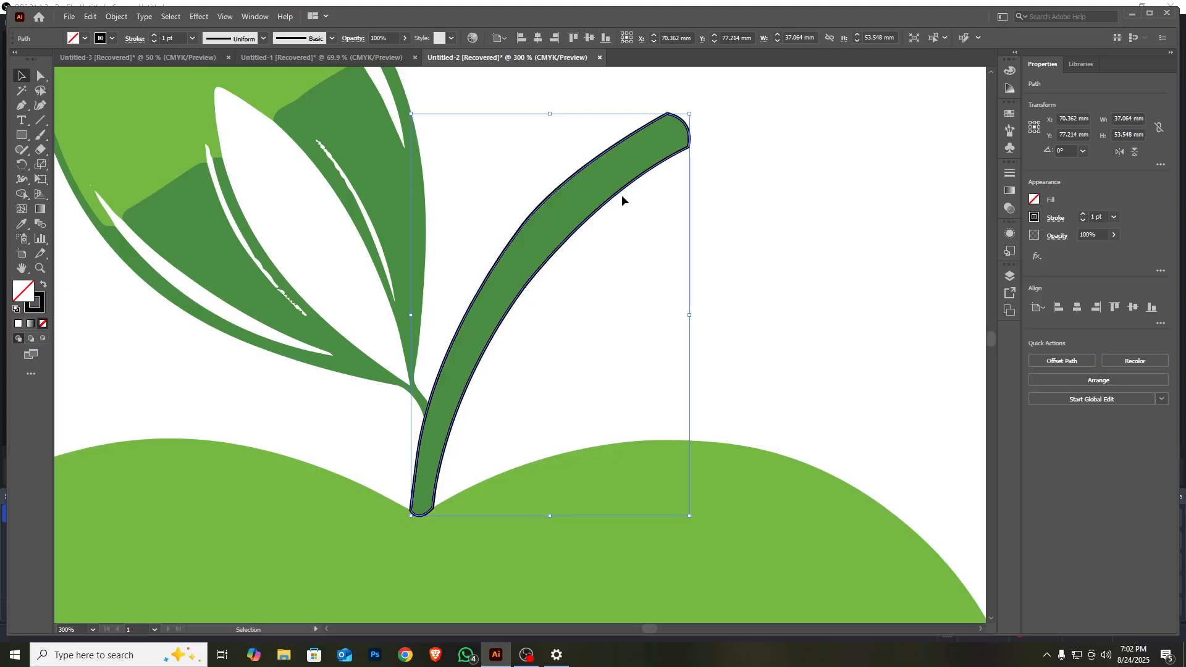
{"action": "left_click", "coordinate": [27, 154]}
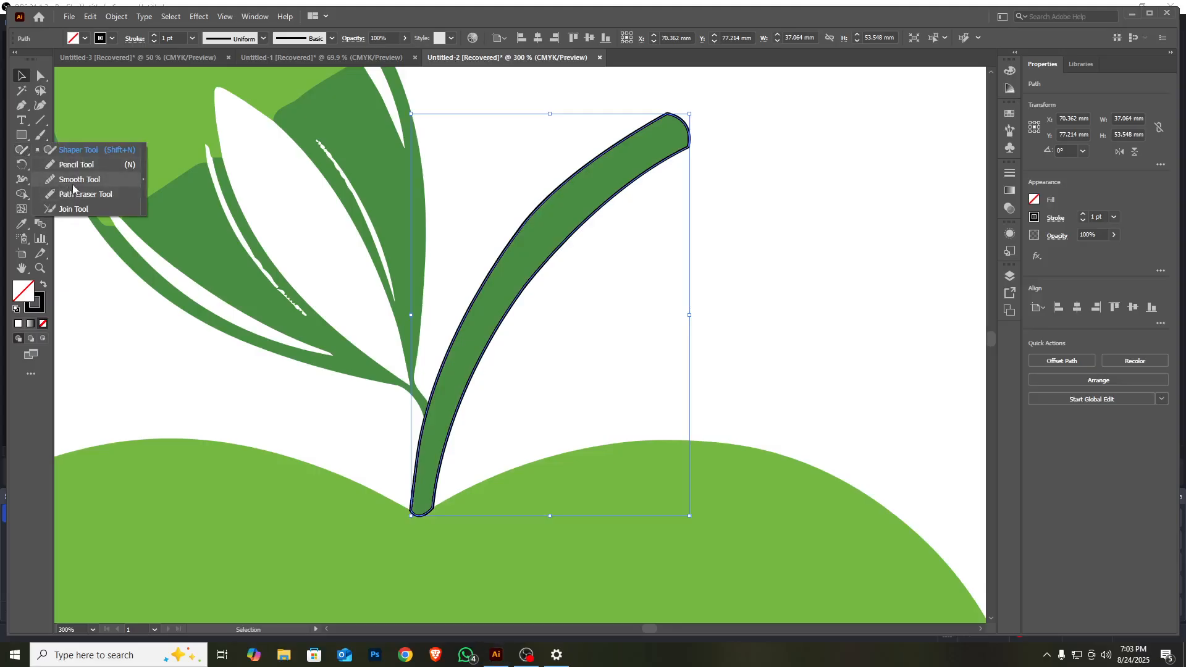
{"action": "left_click", "coordinate": [73, 184]}
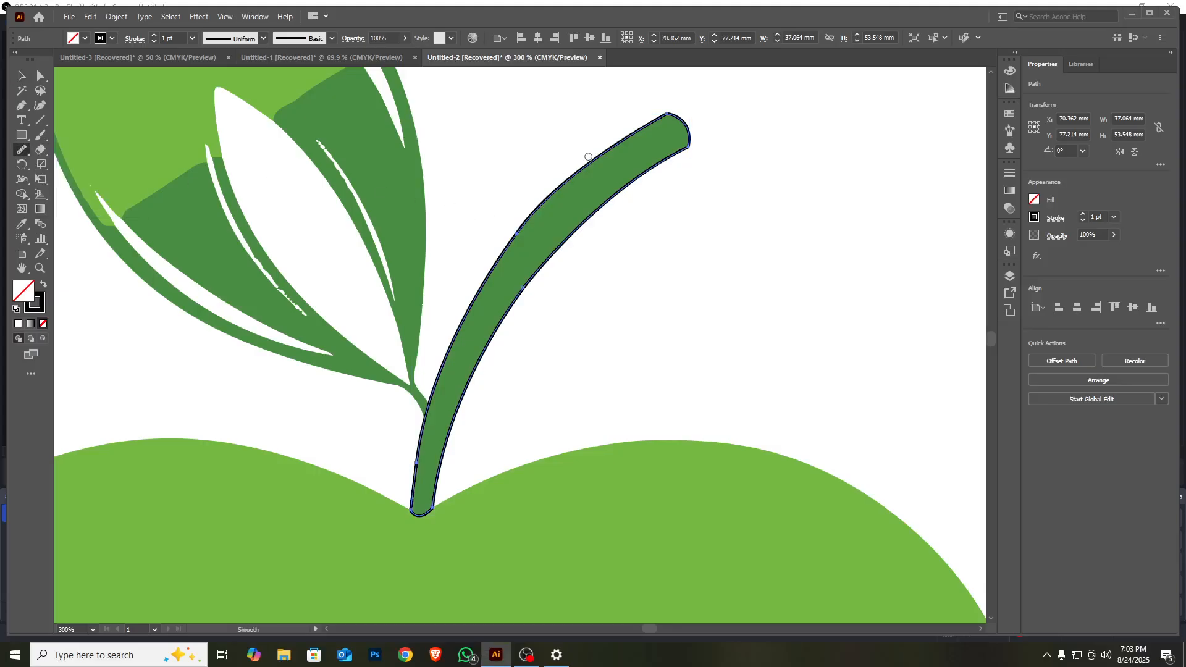
{"action": "left_click_drag", "start_coordinate": [588, 158], "coordinate": [469, 329]}
{"action": "left_click_drag", "start_coordinate": [584, 151], "coordinate": [501, 309]}
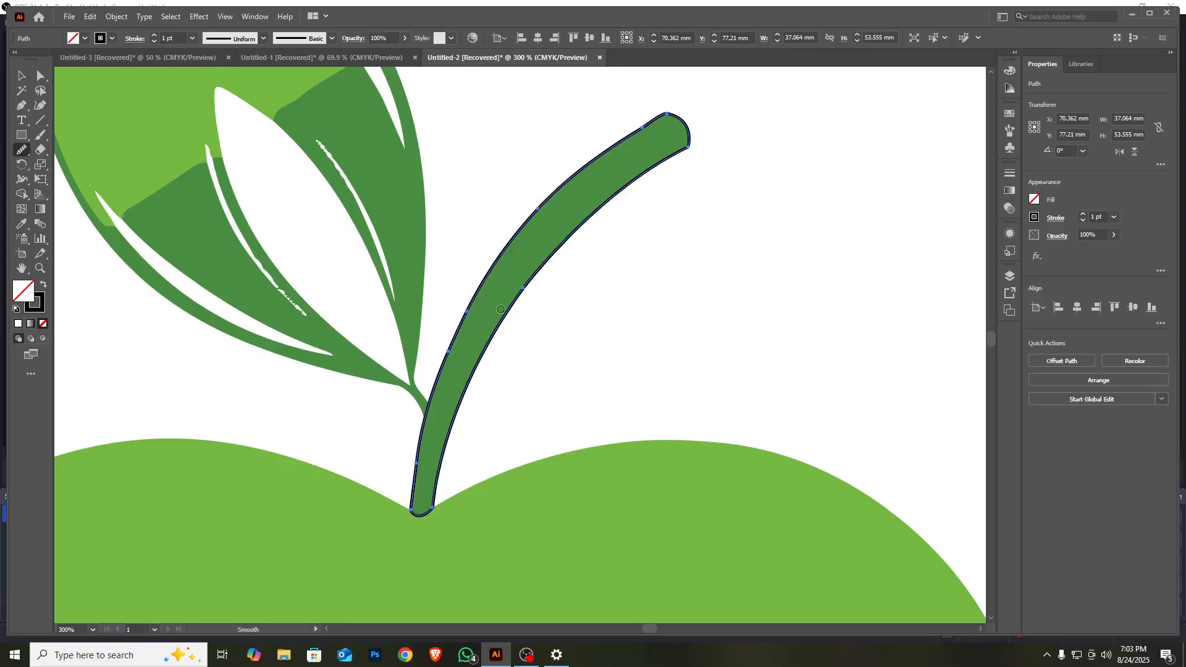
{"action": "left_click_drag", "start_coordinate": [581, 187], "coordinate": [757, 116]}
{"action": "left_click_drag", "start_coordinate": [439, 432], "coordinate": [440, 429]}
{"action": "mouse_move", "coordinate": [443, 369]}
{"action": "left_mouse_down"}
{"action": "mouse_move", "coordinate": [424, 580]}
{"action": "mouse_move", "coordinate": [423, 469]}
{"action": "left_mouse_up"}
{"action": "left_click_drag", "start_coordinate": [392, 557], "coordinate": [392, 557]}
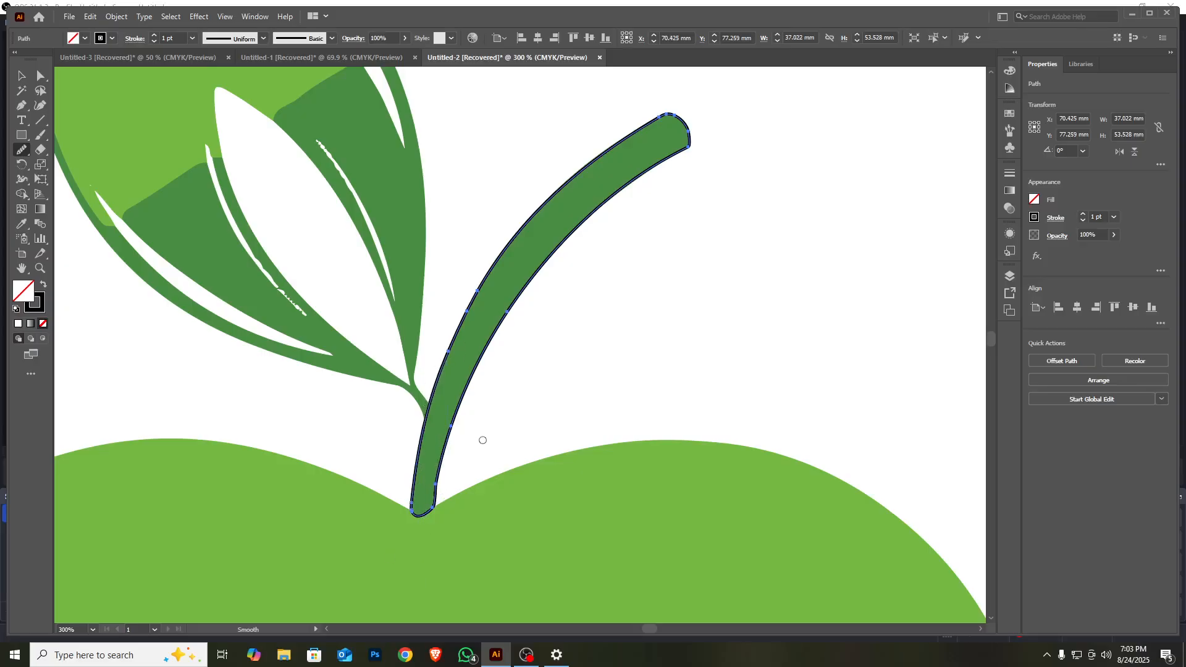
Step: Start a new Pen tool path where the lower edge of the leaf's stalk meets the stem, undoing a straight segment along the stalk
{"action": "scroll", "coordinate": [322, 451], "scroll_direction": "up", "scroll_amount": 3}
{"action": "scroll", "coordinate": [197, 388], "scroll_direction": "up", "scroll_amount": 1}
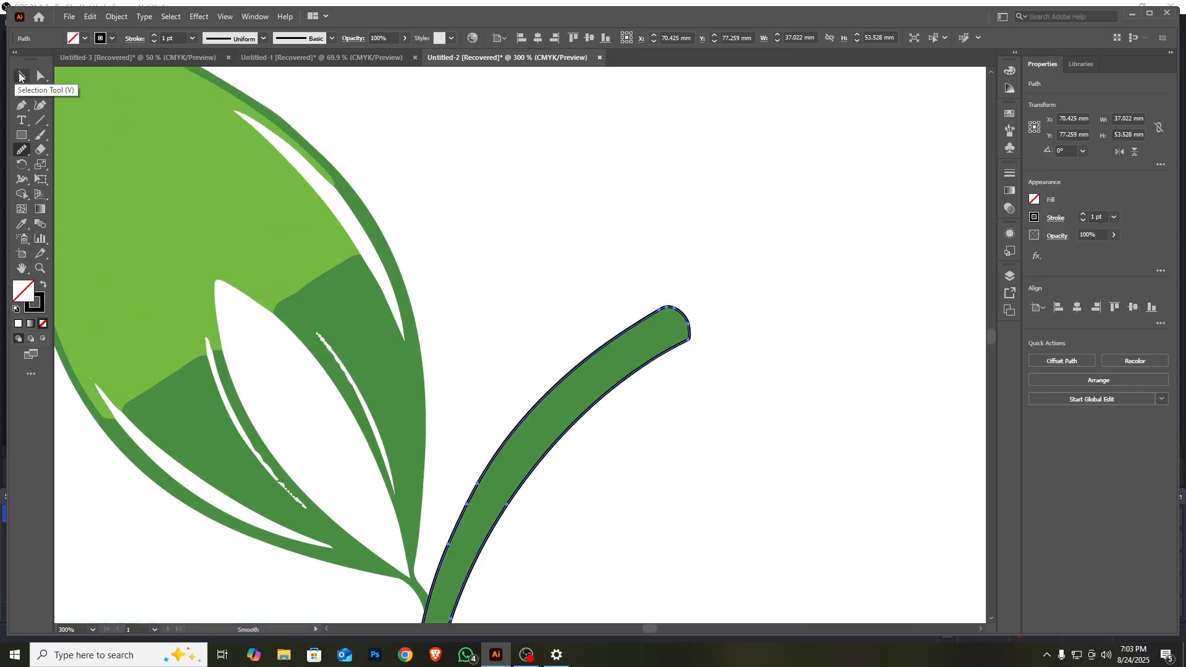
{"action": "left_click", "coordinate": [21, 75]}
{"action": "left_click", "coordinate": [21, 105]}
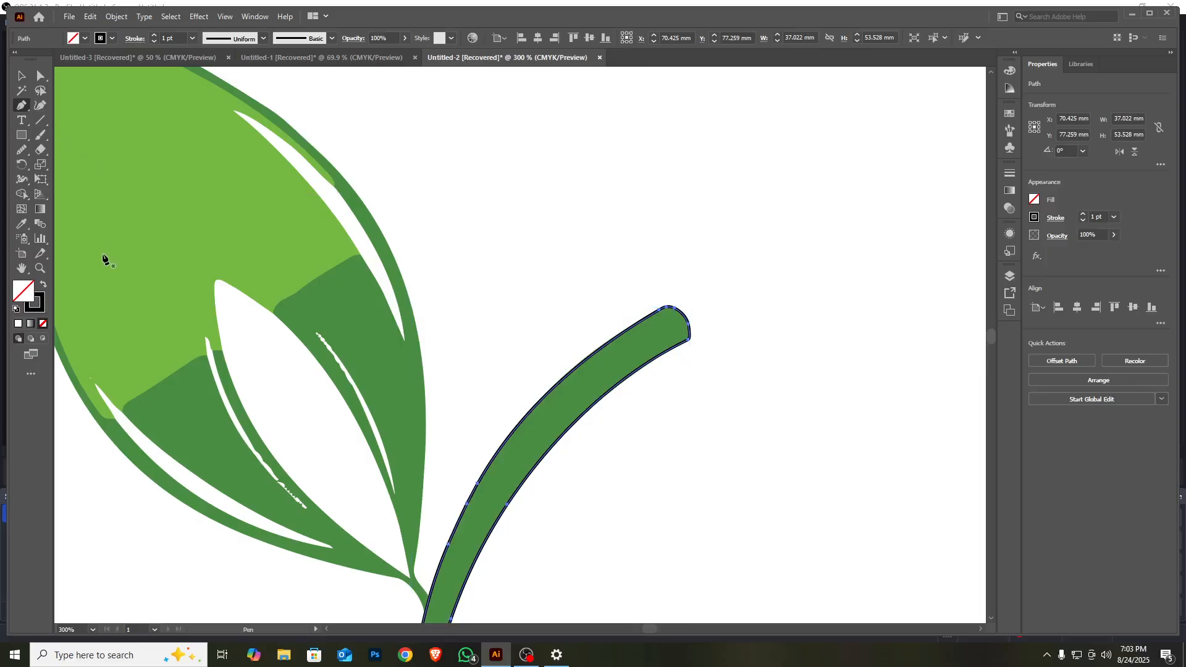
{"action": "scroll", "coordinate": [110, 264], "scroll_direction": "down", "scroll_amount": 2}
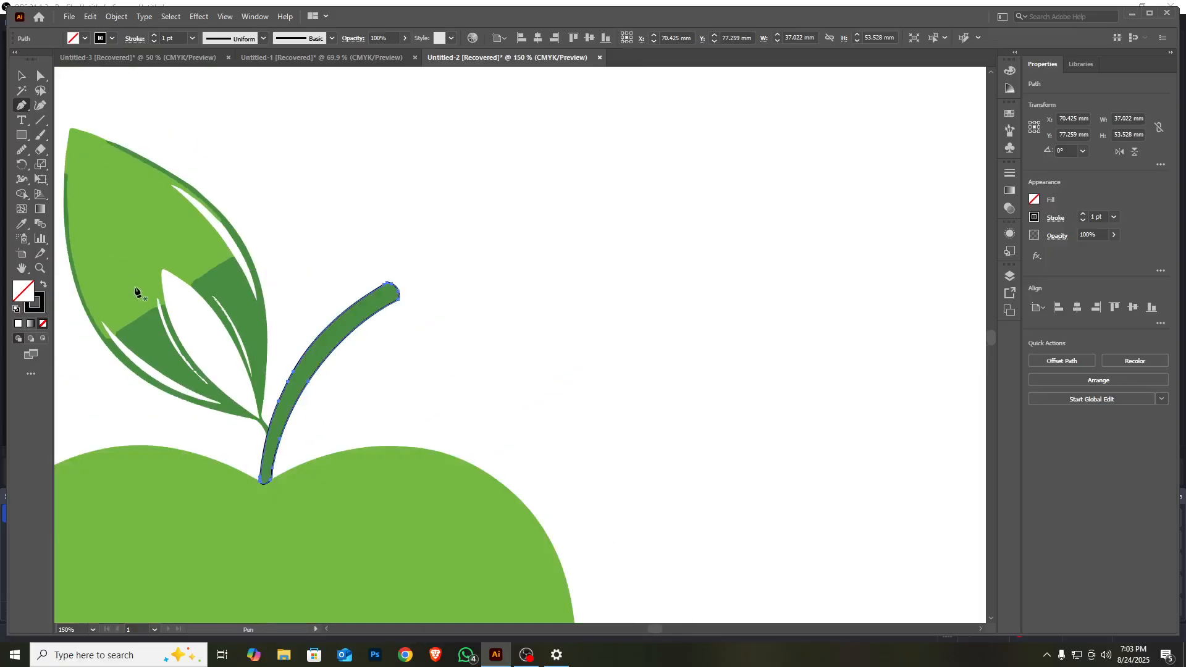
{"action": "scroll", "coordinate": [158, 309], "scroll_direction": "up", "scroll_amount": 1}
{"action": "scroll", "coordinate": [145, 286], "scroll_direction": "left", "scroll_amount": 1}
{"action": "scroll", "coordinate": [144, 286], "scroll_direction": "left", "scroll_amount": 2}
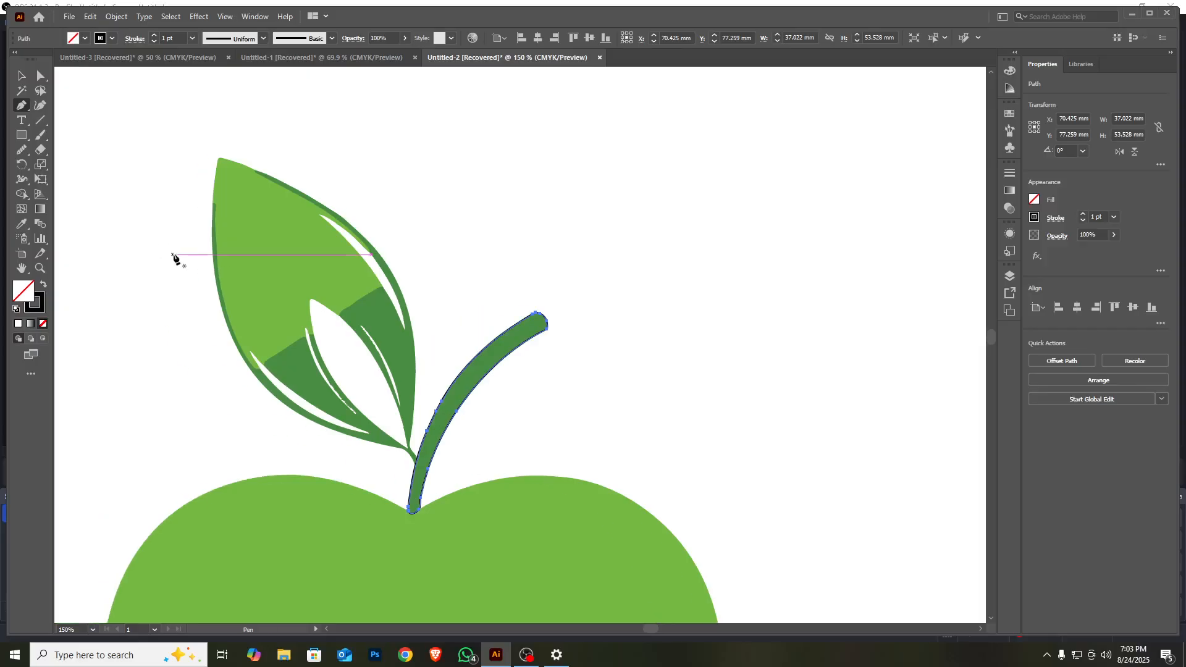
{"action": "scroll", "coordinate": [228, 326], "scroll_direction": "up", "scroll_amount": 2}
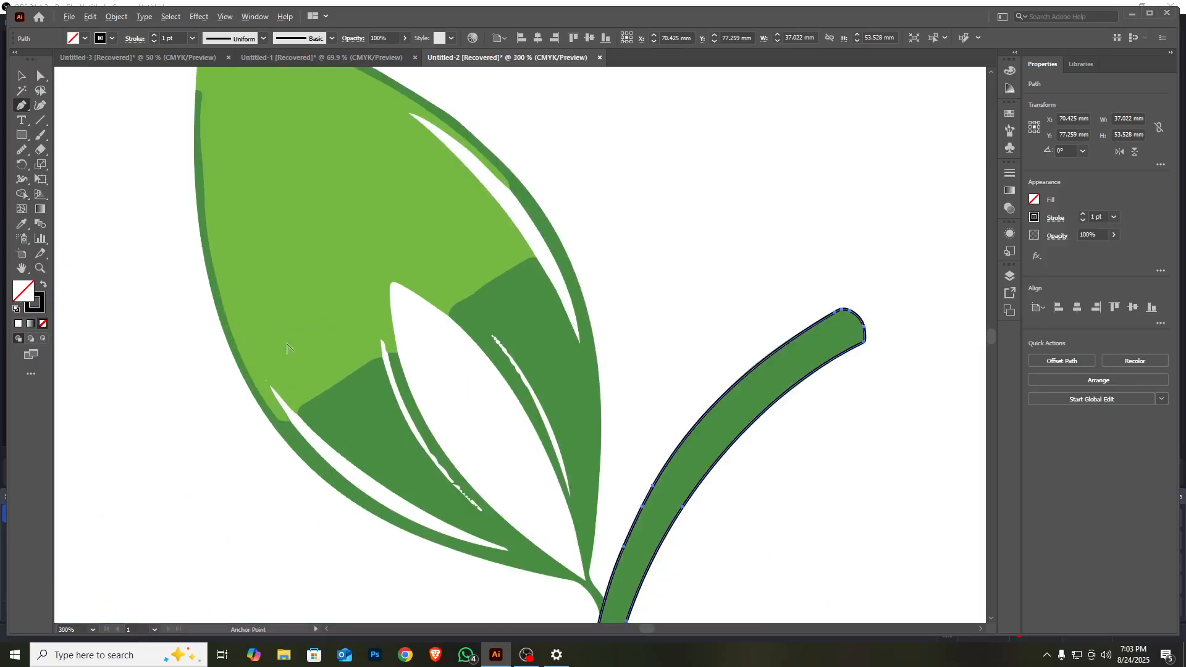
{"action": "scroll", "coordinate": [566, 562], "scroll_direction": "down", "scroll_amount": 1}
{"action": "scroll", "coordinate": [565, 568], "scroll_direction": "down", "scroll_amount": 3}
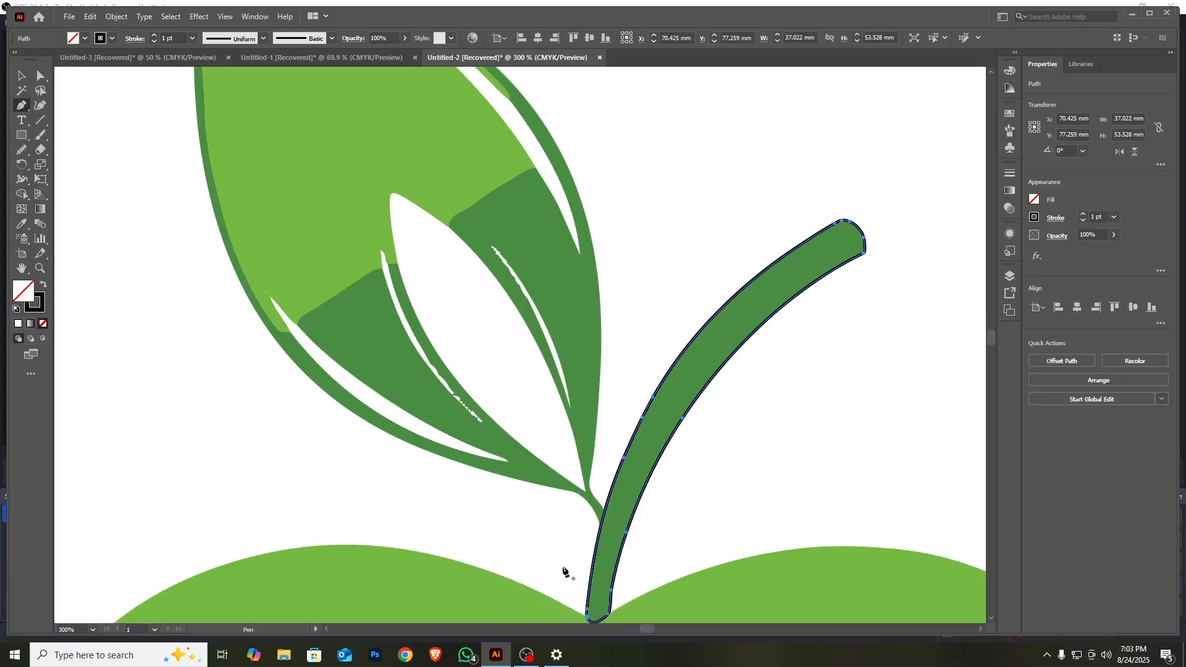
{"action": "scroll", "coordinate": [595, 504], "scroll_direction": "up", "scroll_amount": 5}
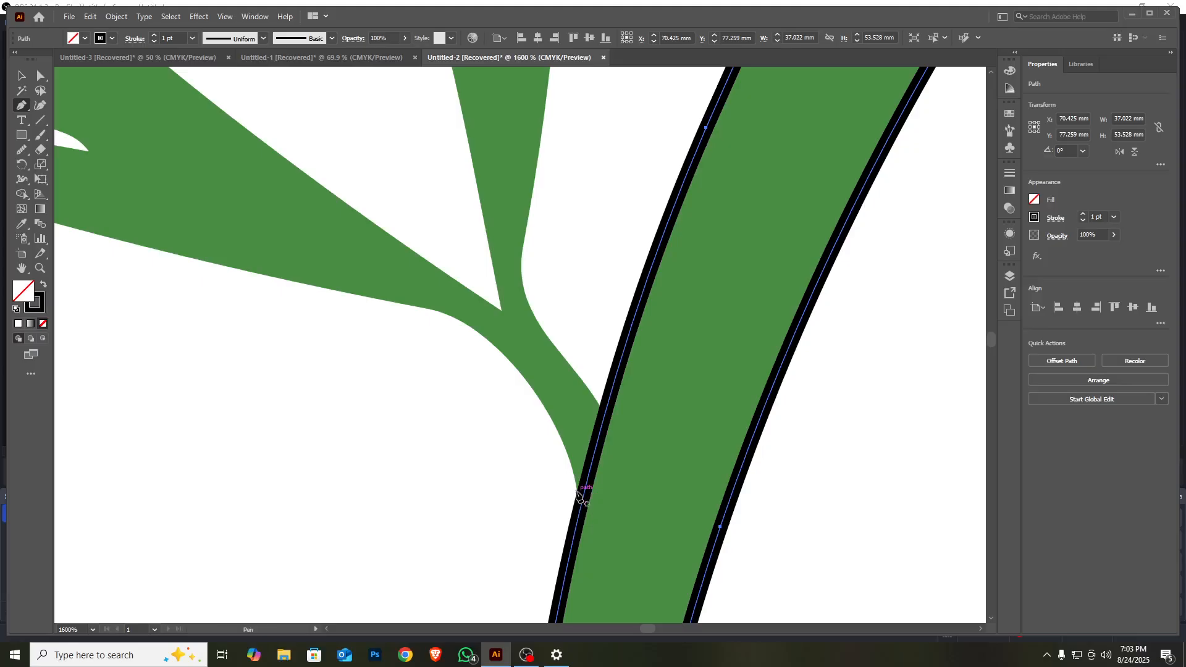
{"action": "left_click", "coordinate": [577, 491]}
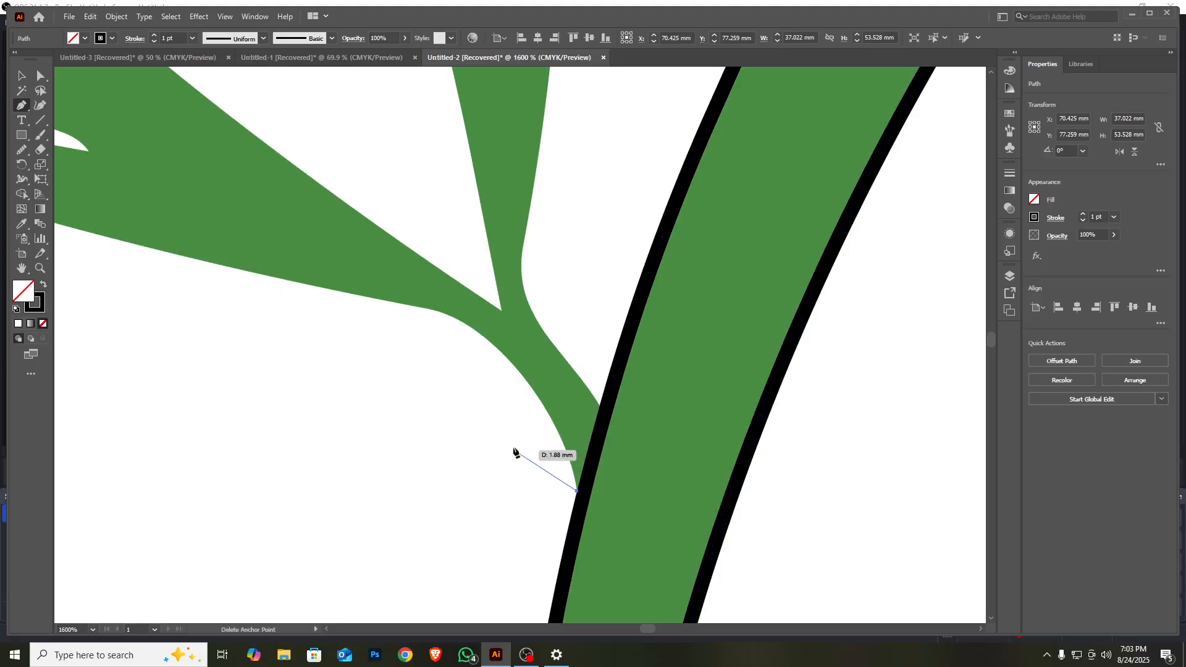
{"action": "left_click", "coordinate": [447, 311]}
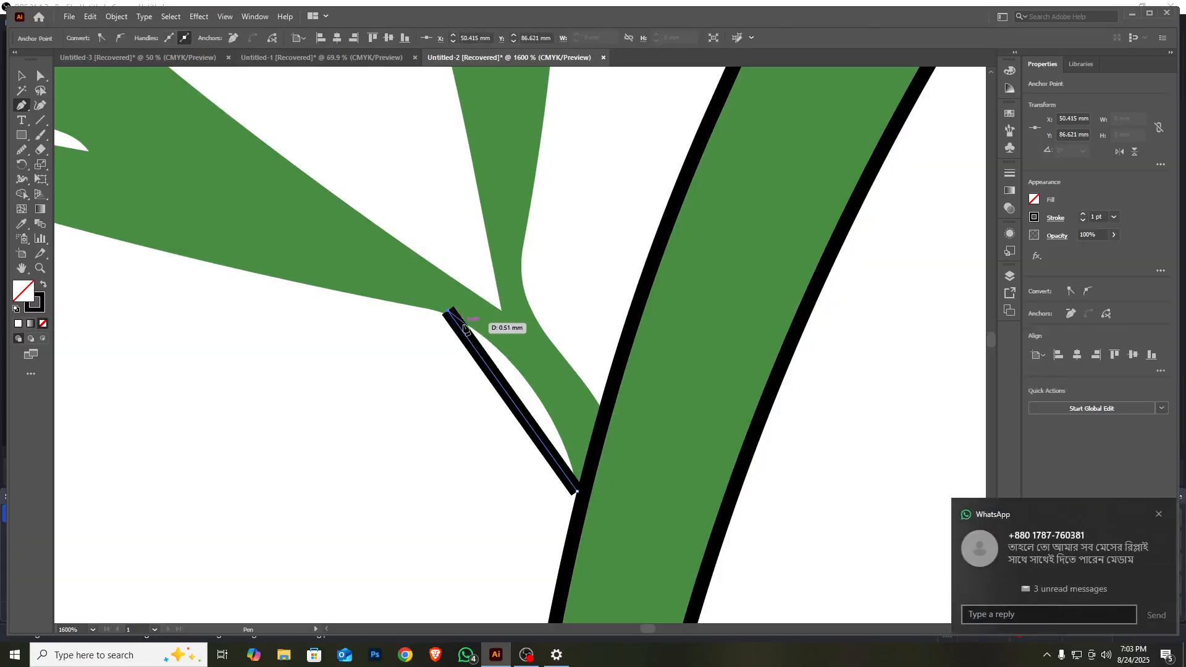
{"action": "key", "text": "ctrl+z"}
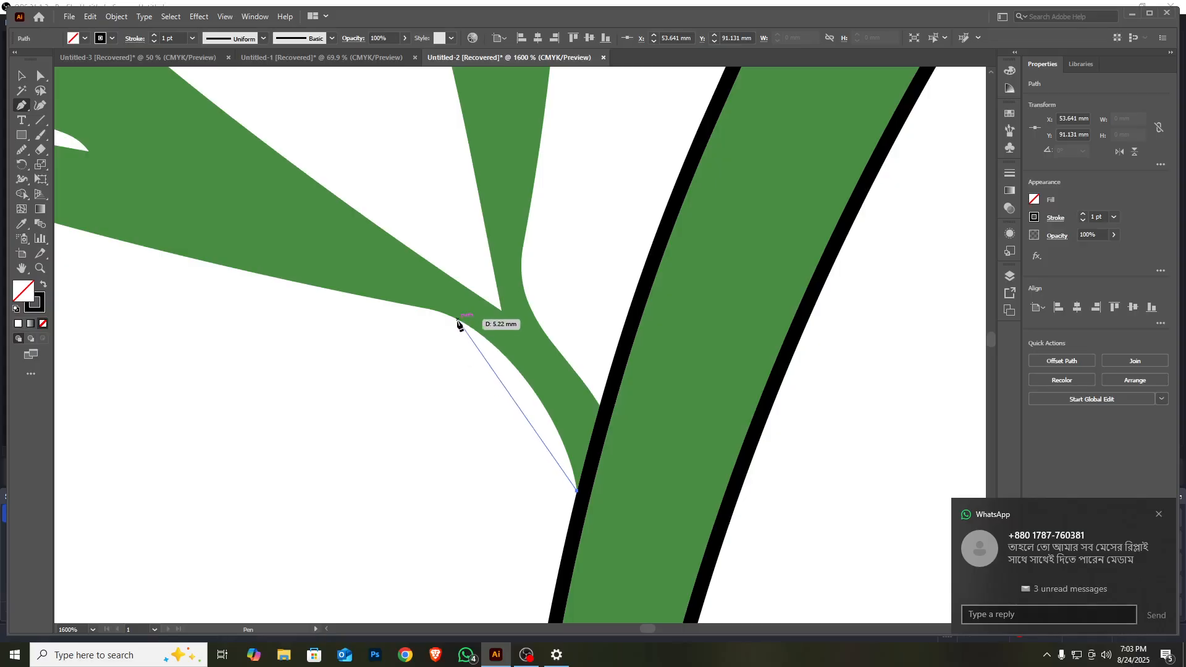
{"action": "left_click_drag", "start_coordinate": [458, 320], "coordinate": [354, 254]}
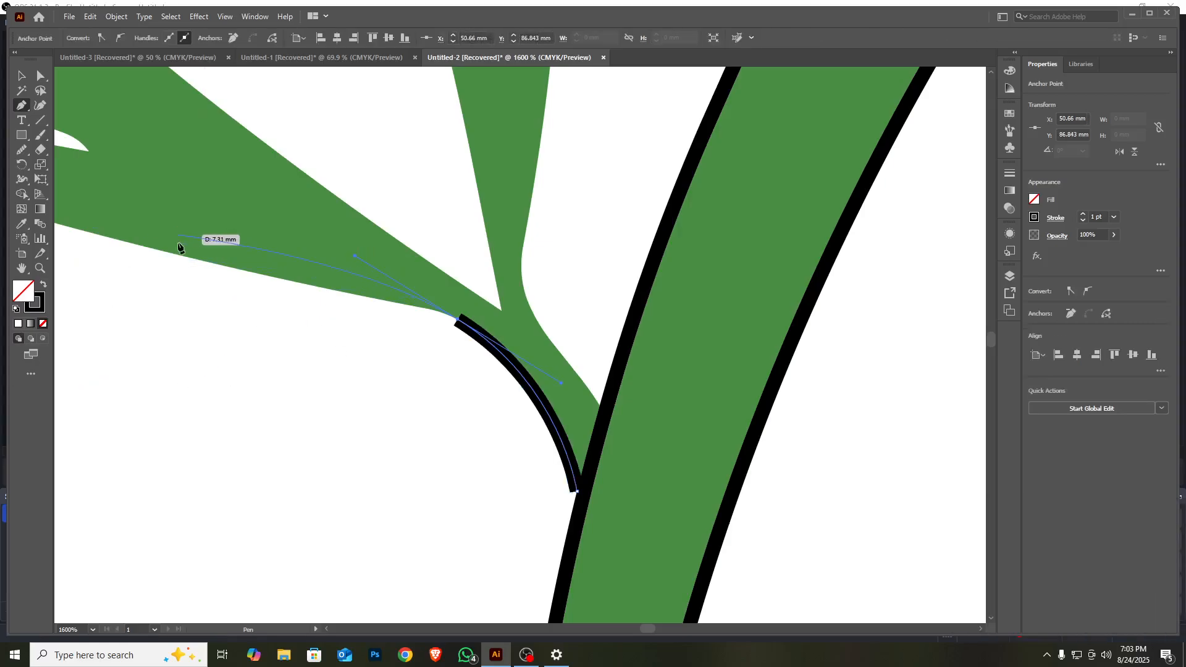
{"action": "scroll", "coordinate": [177, 402], "scroll_direction": "left", "scroll_amount": 2}
{"action": "scroll", "coordinate": [178, 401], "scroll_direction": "left", "scroll_amount": 2}
{"action": "scroll", "coordinate": [149, 392], "scroll_direction": "up", "scroll_amount": 1}
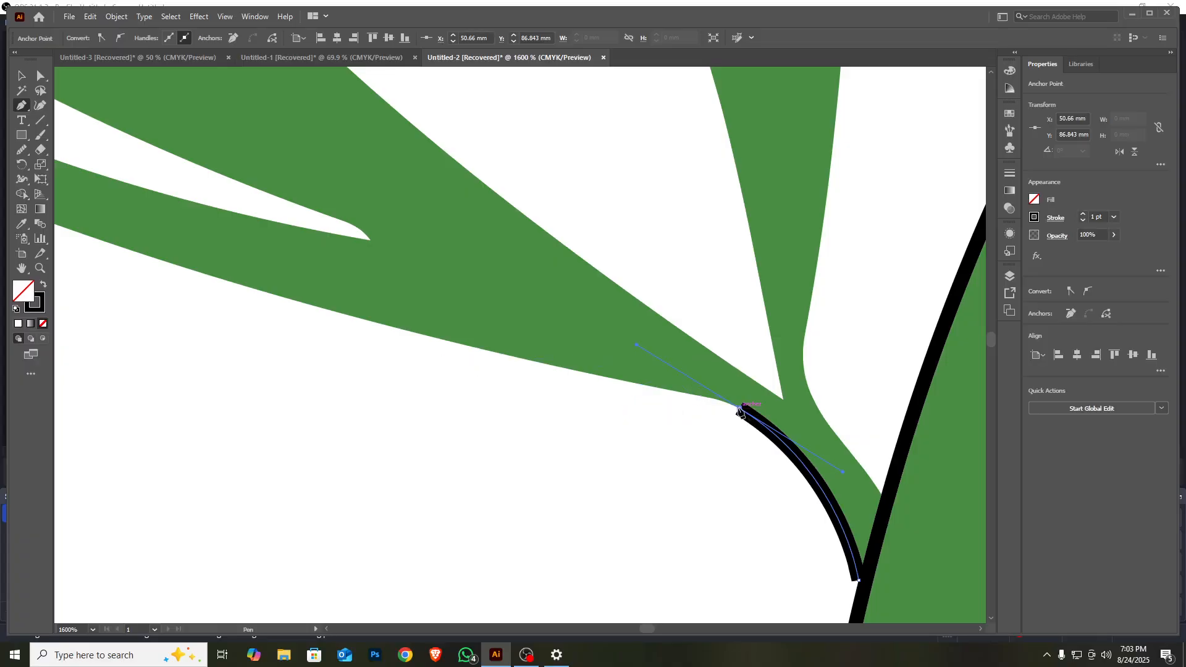
{"action": "left_click", "coordinate": [299, 302]}
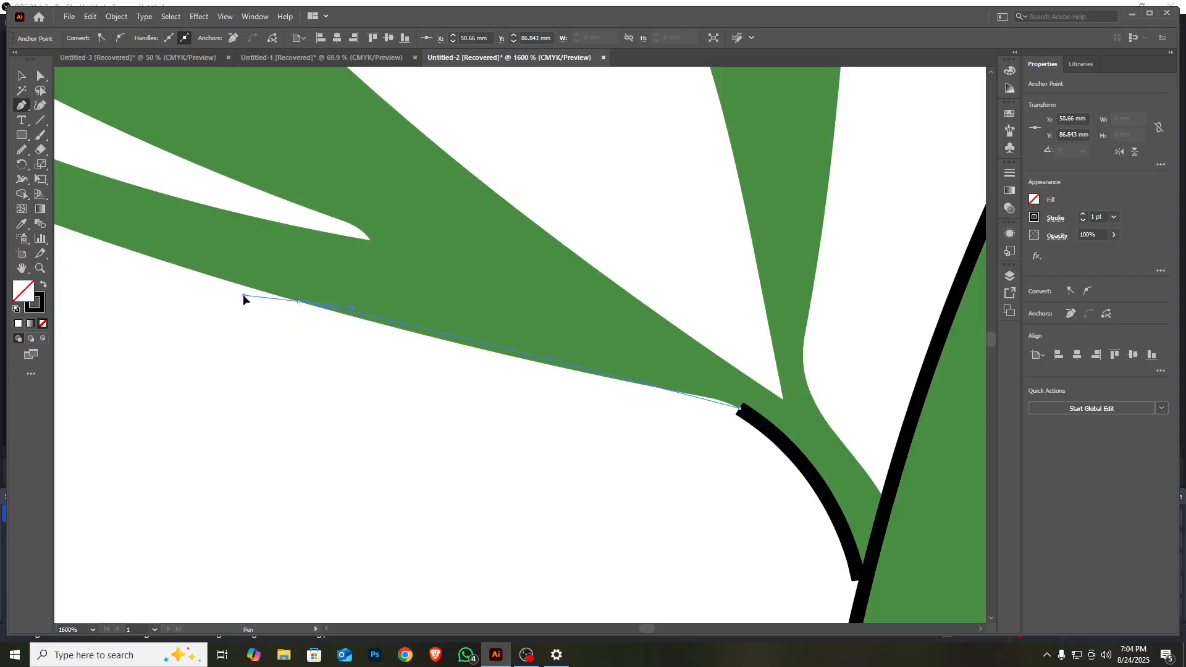
{"action": "left_click_drag", "start_coordinate": [243, 295], "coordinate": [244, 295]}
{"action": "key", "text": "ctrl+z"}
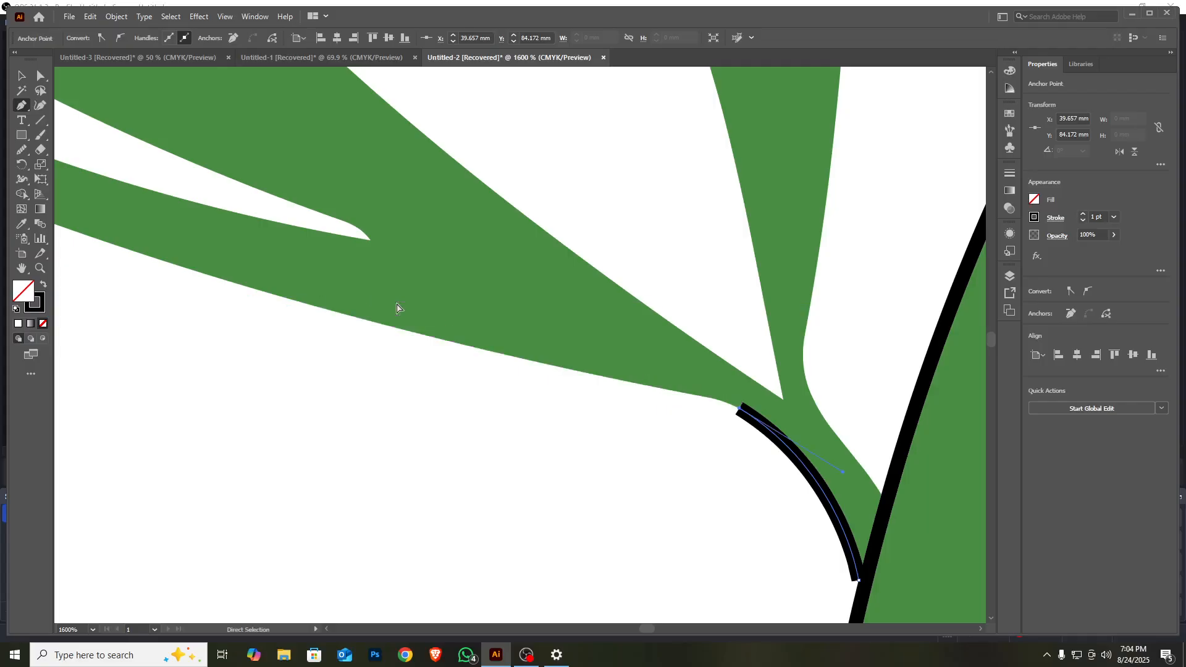
{"action": "key", "text": "ctrl+z"}
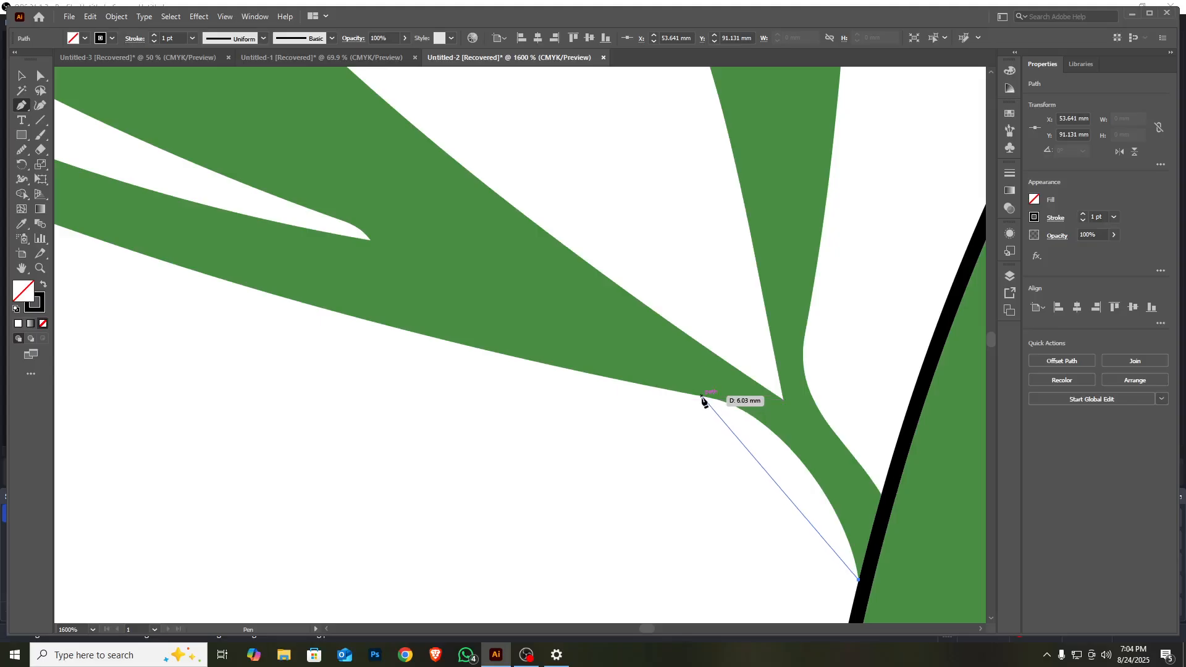
Step: Trace the stalk's lower edge with a curve from the stem to the leaf's underside, and remove the new anchor's outgoing handle
{"action": "mouse_move", "coordinate": [702, 396]}
{"action": "left_mouse_down"}
{"action": "mouse_move", "coordinate": [582, 402]}
{"action": "mouse_move", "coordinate": [561, 371]}
{"action": "mouse_move", "coordinate": [580, 367]}
{"action": "mouse_move", "coordinate": [573, 349]}
{"action": "mouse_move", "coordinate": [577, 372]}
{"action": "left_mouse_up"}
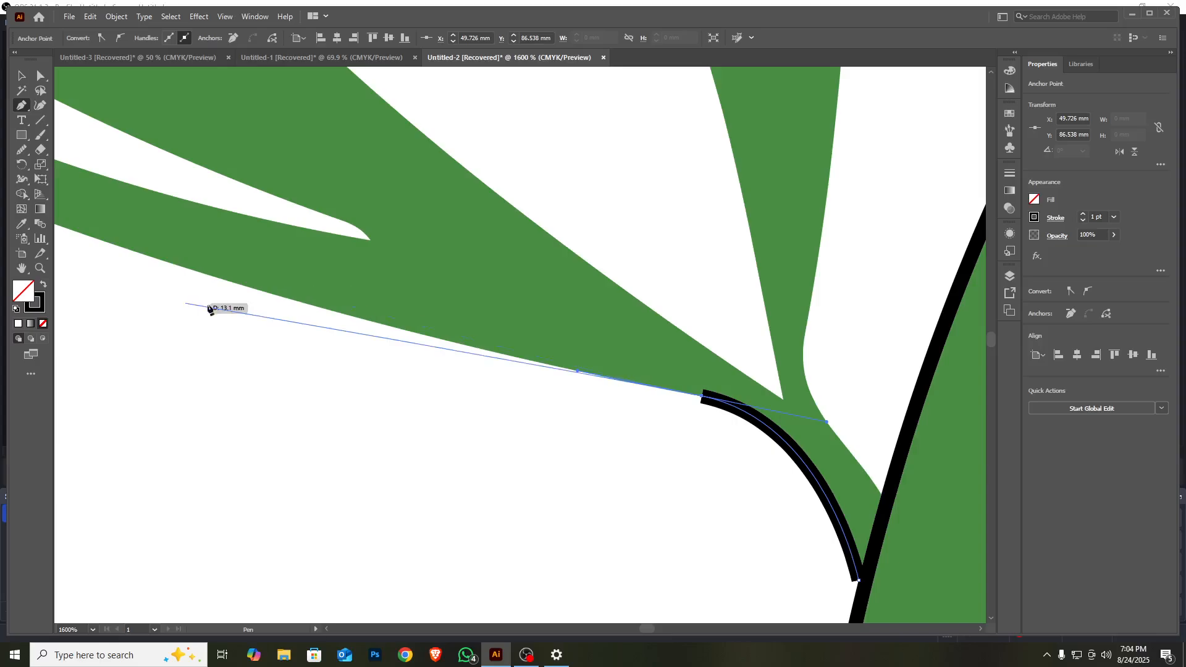
{"action": "left_click", "coordinate": [699, 399]}
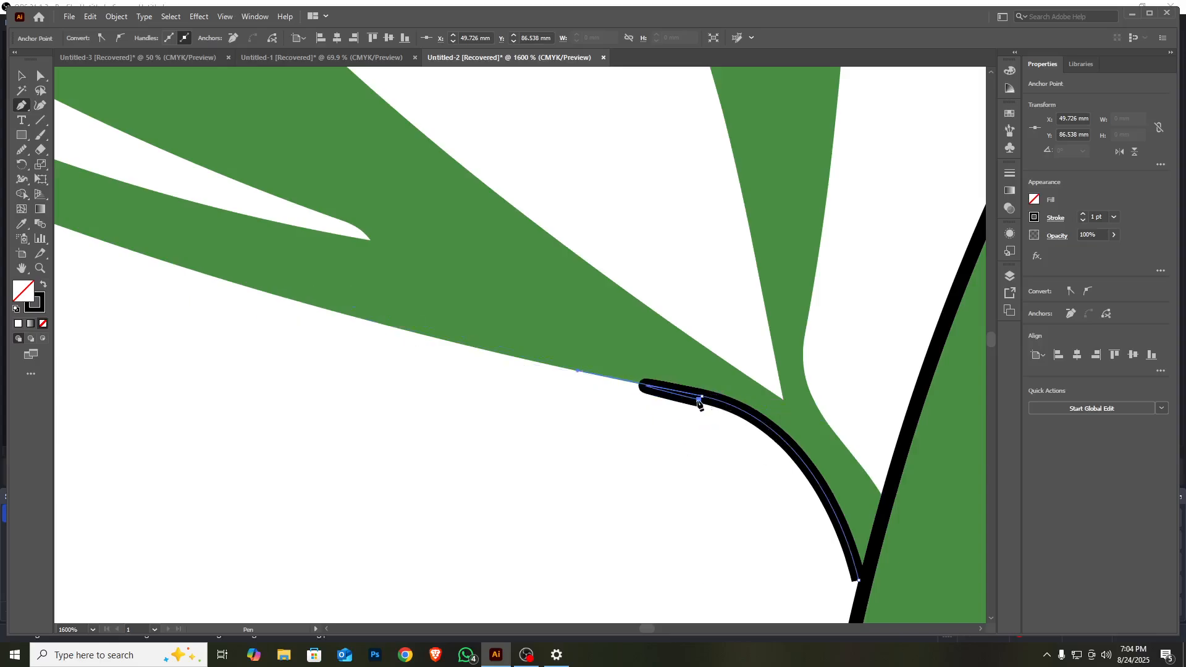
{"action": "key", "text": "ctrl+z"}
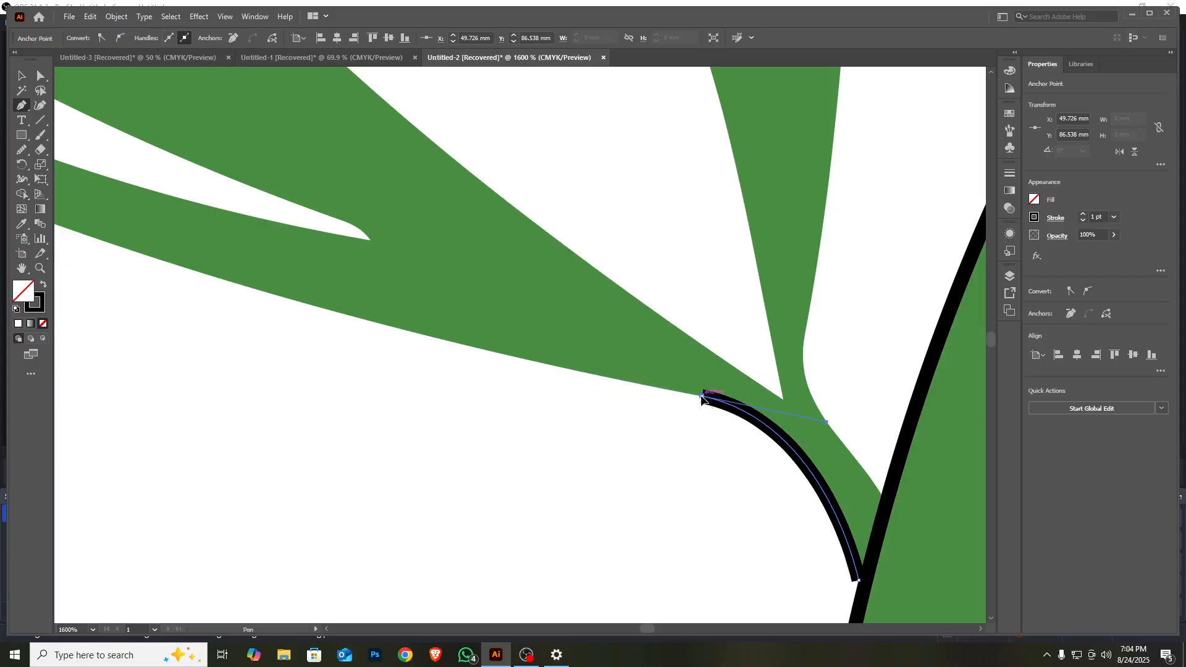
Step: Extend the path with a curve along the leaf's lower edge, past the inner end of the lowest white highlight
{"action": "scroll", "coordinate": [358, 181], "scroll_direction": "down", "scroll_amount": 1}
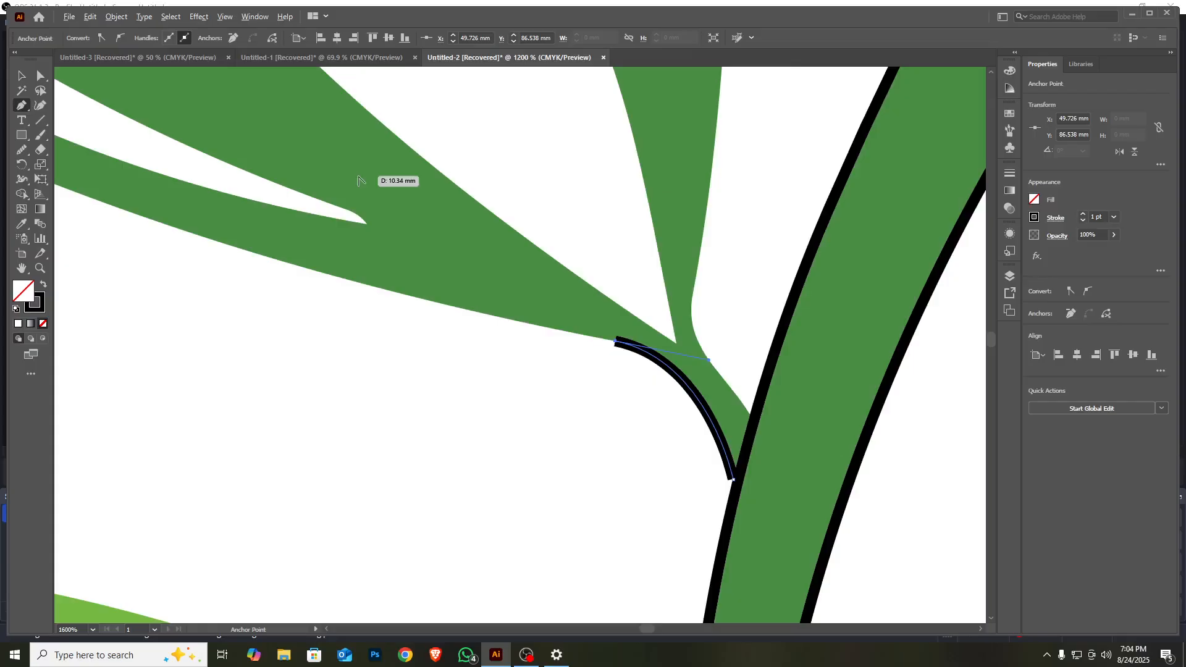
{"action": "scroll", "coordinate": [359, 180], "scroll_direction": "down", "scroll_amount": 1}
{"action": "scroll", "coordinate": [400, 194], "scroll_direction": "up", "scroll_amount": 5}
{"action": "scroll", "coordinate": [394, 256], "scroll_direction": "left", "scroll_amount": 4}
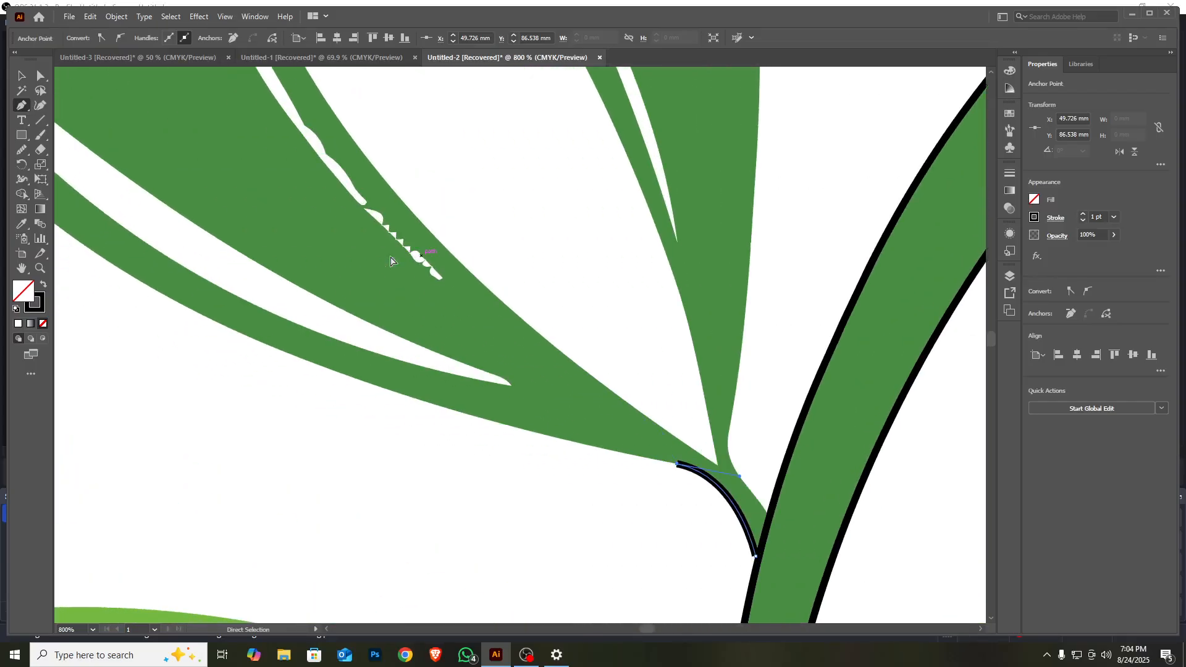
{"action": "scroll", "coordinate": [391, 261], "scroll_direction": "left", "scroll_amount": 2}
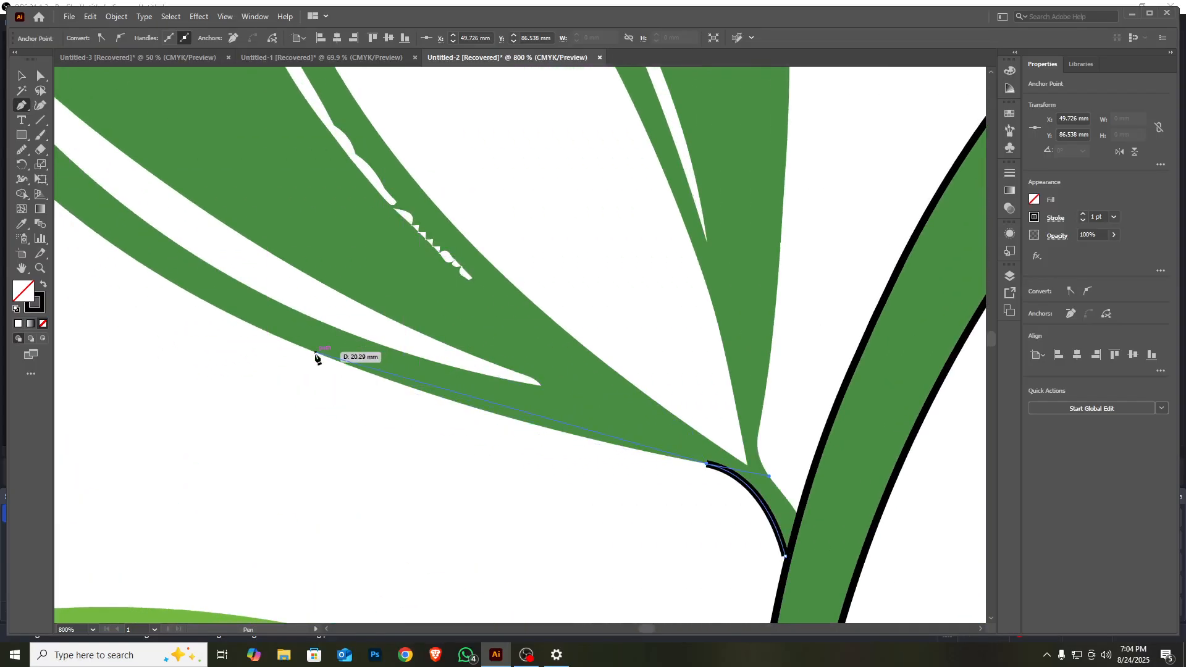
{"action": "mouse_move", "coordinate": [319, 354]}
{"action": "left_mouse_down"}
{"action": "mouse_move", "coordinate": [308, 313]}
{"action": "mouse_move", "coordinate": [230, 278]}
{"action": "mouse_move", "coordinate": [183, 299]}
{"action": "mouse_move", "coordinate": [171, 282]}
{"action": "mouse_move", "coordinate": [150, 292]}
{"action": "mouse_move", "coordinate": [159, 283]}
{"action": "left_mouse_up"}
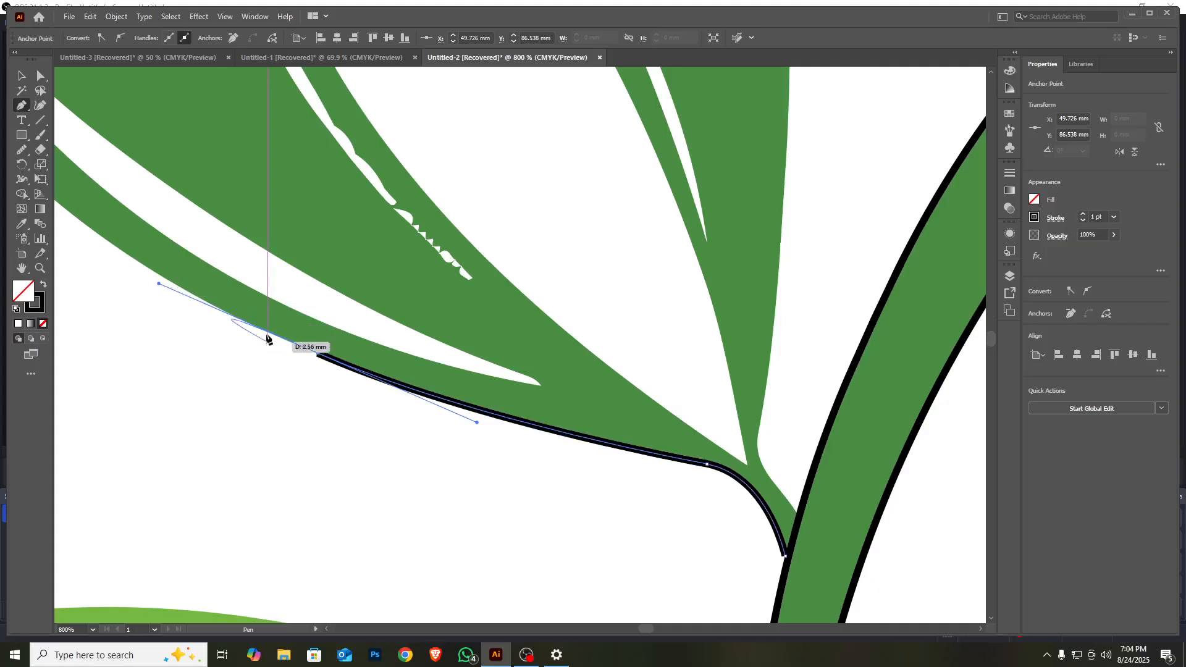
Step: Remove the last anchor's outgoing handle and continue with a curve around the leaf's lower left edge, up past the lowest white highlight
{"action": "scroll", "coordinate": [260, 334], "scroll_direction": "up", "scroll_amount": 2}
{"action": "scroll", "coordinate": [164, 411], "scroll_direction": "down", "scroll_amount": 3}
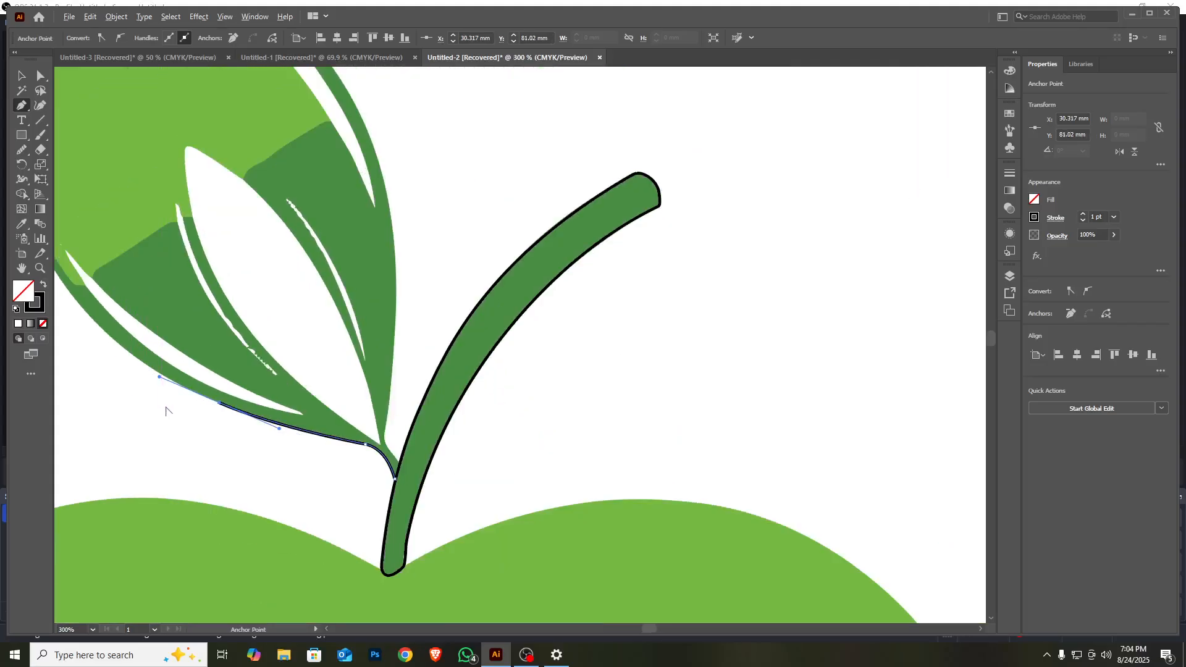
{"action": "scroll", "coordinate": [106, 318], "scroll_direction": "left", "scroll_amount": 2}
{"action": "scroll", "coordinate": [106, 318], "scroll_direction": "up", "scroll_amount": 2}
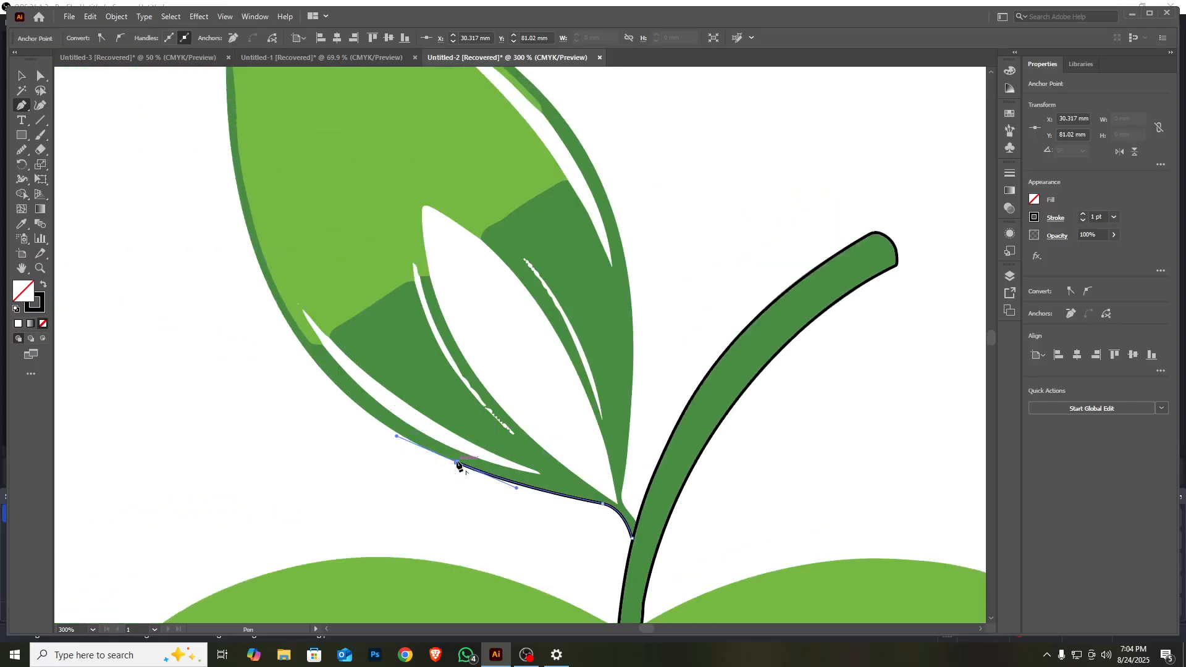
{"action": "left_click_drag", "start_coordinate": [457, 462], "coordinate": [286, 301]}
{"action": "left_click_drag", "start_coordinate": [260, 243], "coordinate": [227, 205]}
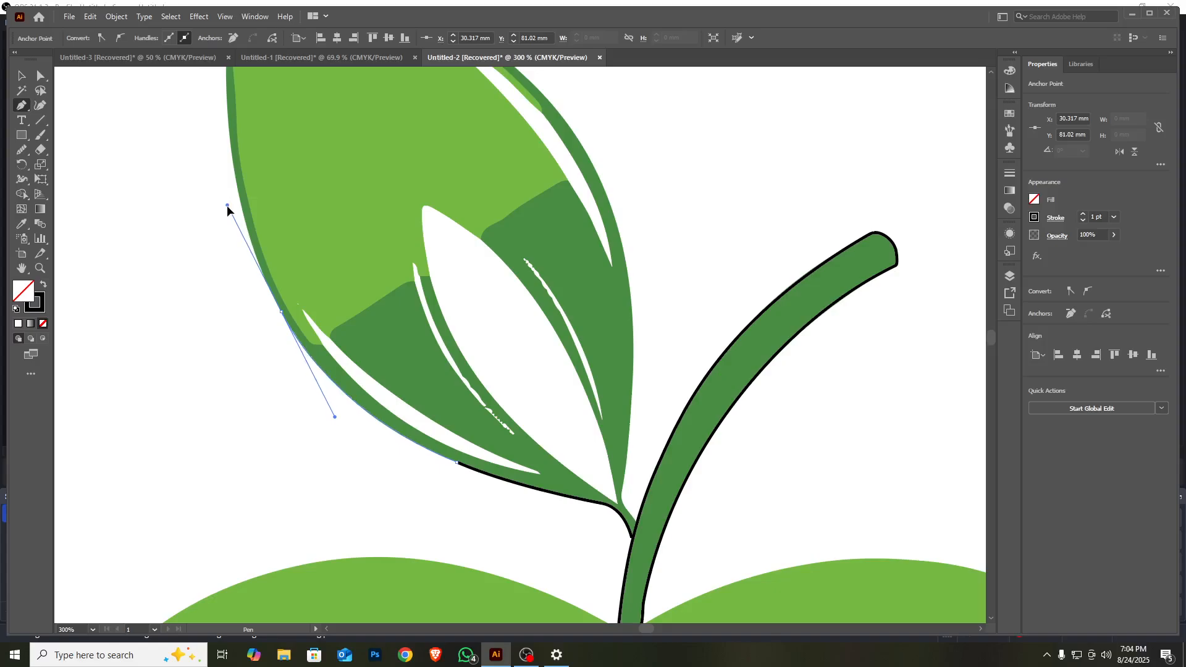
Step: Trace the rest of the leaf's left edge with two curves up to the tip, removing the outgoing handles to leave a sharp corner
{"action": "scroll", "coordinate": [269, 345], "scroll_direction": "up", "scroll_amount": 2}
{"action": "scroll", "coordinate": [316, 438], "scroll_direction": "up", "scroll_amount": 5}
{"action": "scroll", "coordinate": [360, 580], "scroll_direction": "down", "scroll_amount": 1}
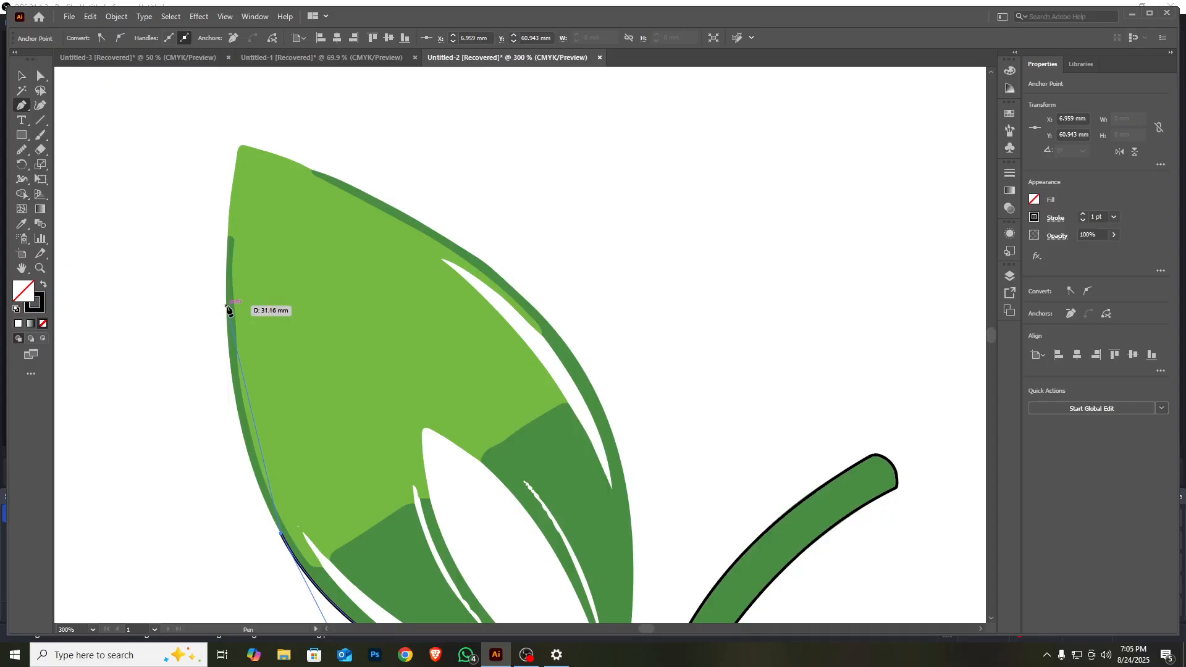
{"action": "left_click_drag", "start_coordinate": [225, 300], "coordinate": [224, 148]}
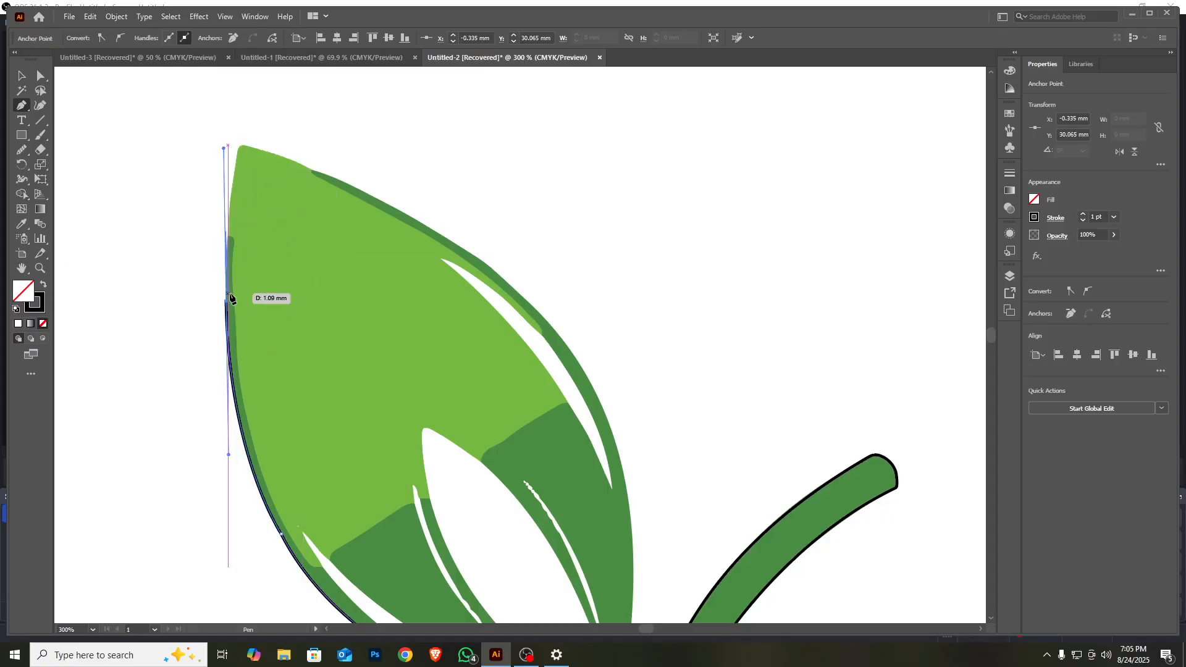
{"action": "left_click", "coordinate": [227, 302]}
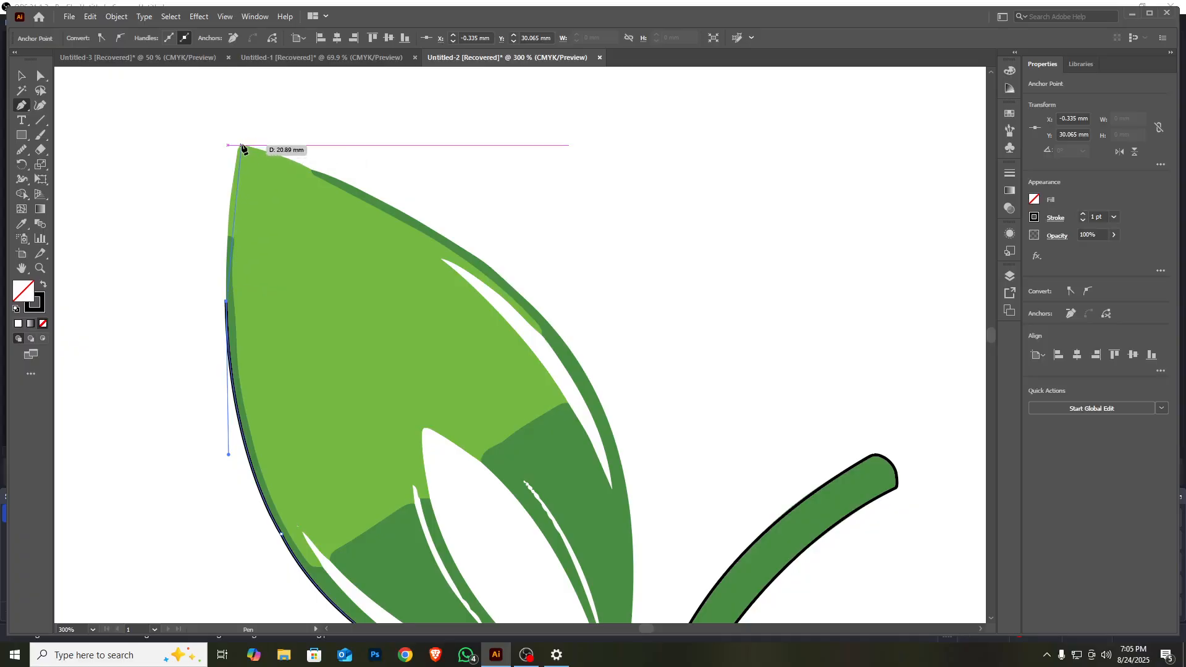
{"action": "scroll", "coordinate": [241, 148], "scroll_direction": "up", "scroll_amount": 2}
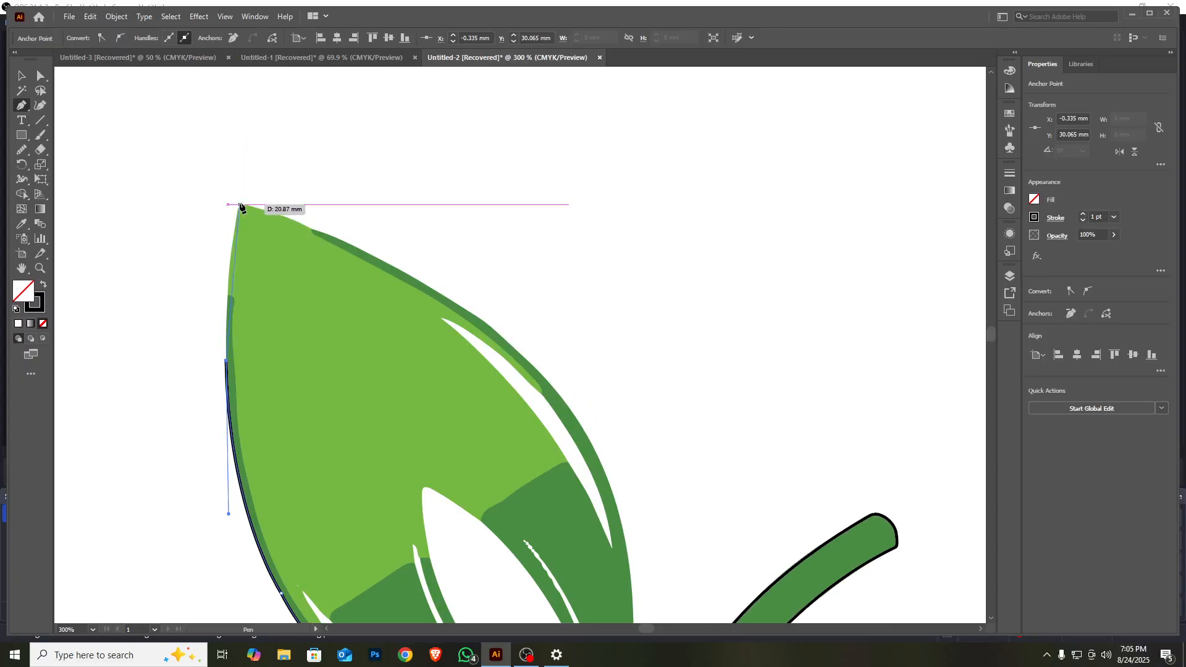
{"action": "left_click_drag", "start_coordinate": [240, 206], "coordinate": [258, 123]}
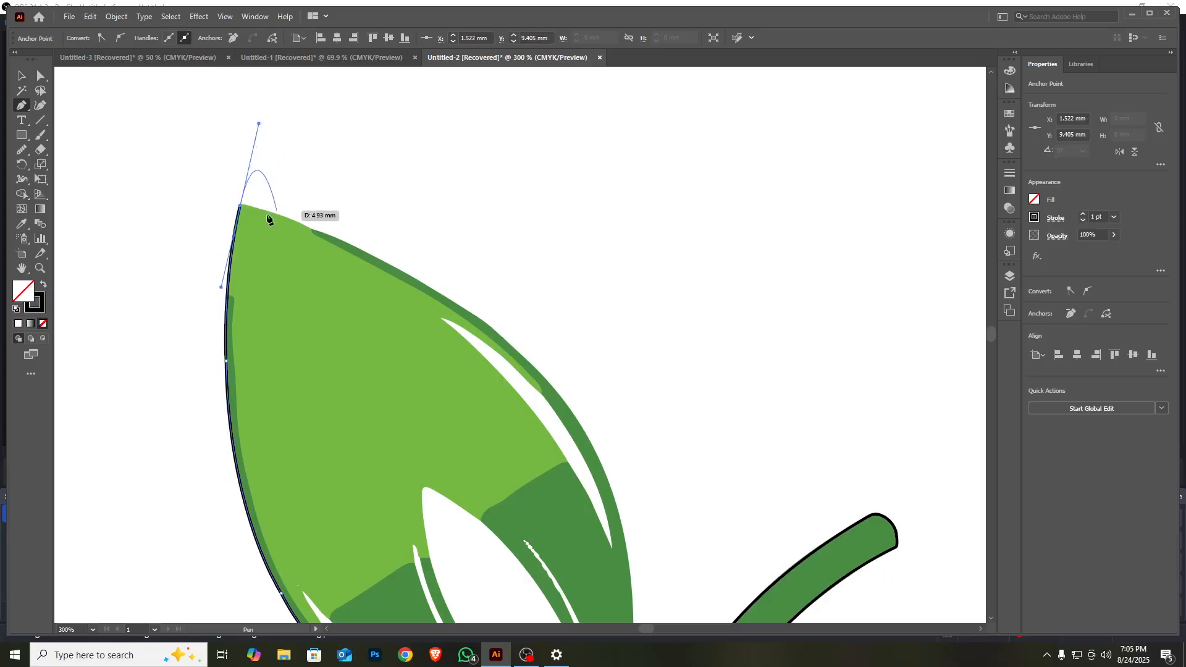
{"action": "left_click", "coordinate": [240, 207]}
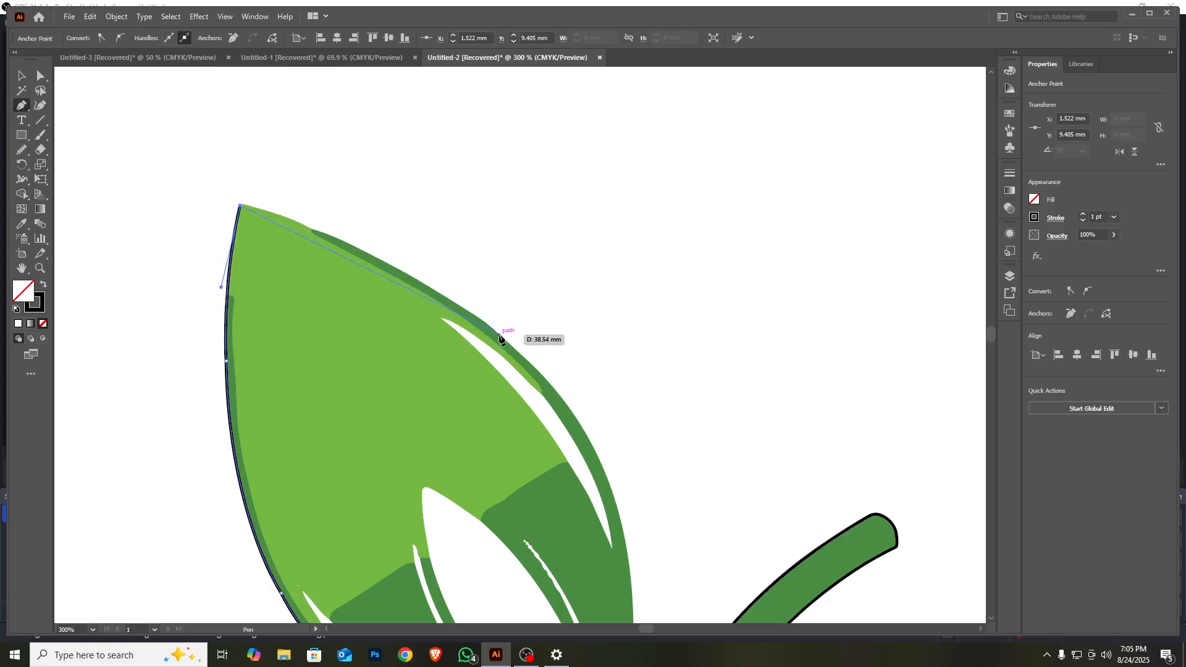
Step: Trace the leaf's upper right edge from the tip with a curve, and continue it down to the leaf's widest point on the right
{"action": "left_click_drag", "start_coordinate": [499, 335], "coordinate": [629, 435]}
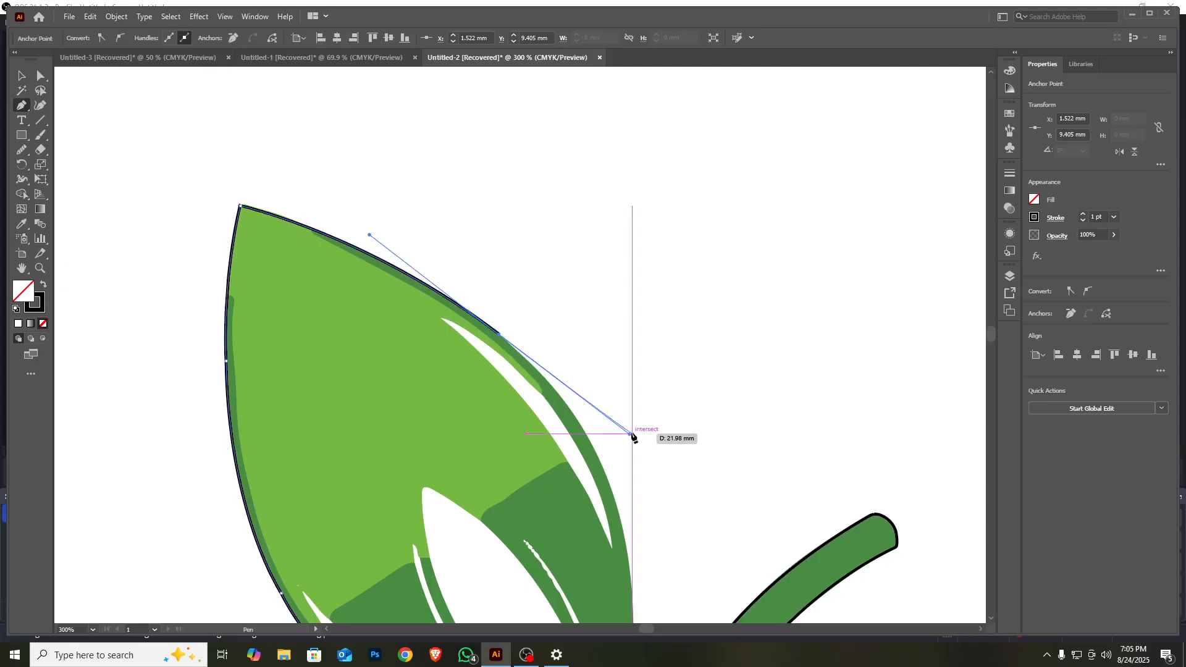
{"action": "scroll", "coordinate": [550, 383], "scroll_direction": "down", "scroll_amount": 5}
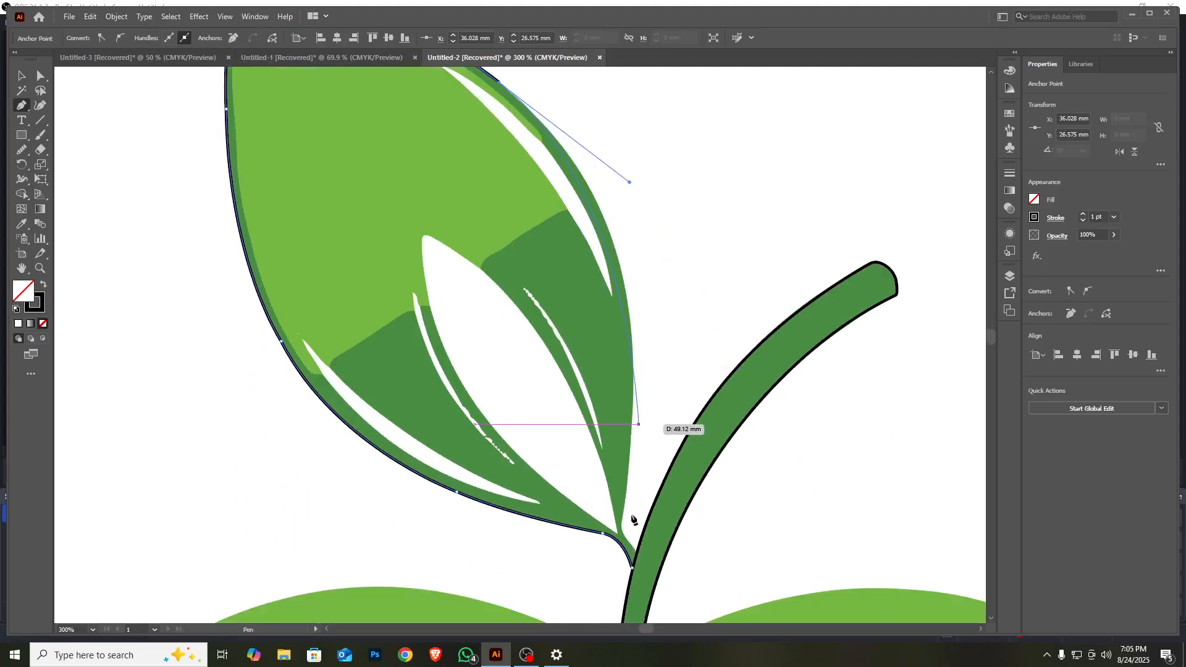
{"action": "scroll", "coordinate": [591, 507], "scroll_direction": "up", "scroll_amount": 1}
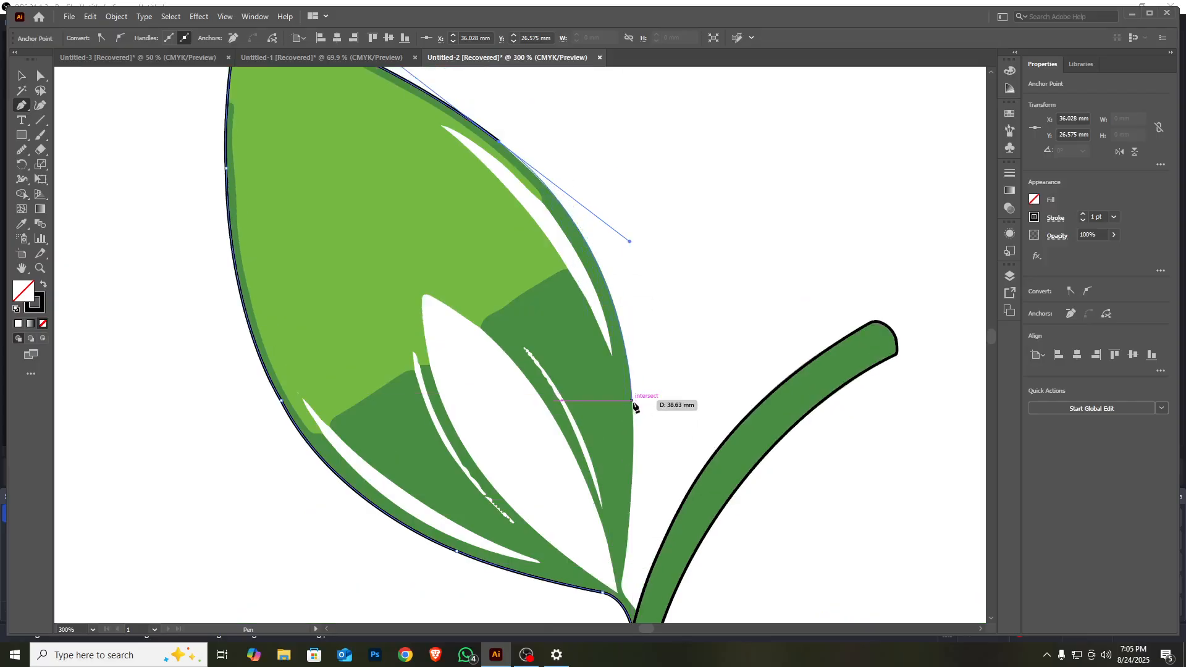
{"action": "left_click", "coordinate": [632, 401]}
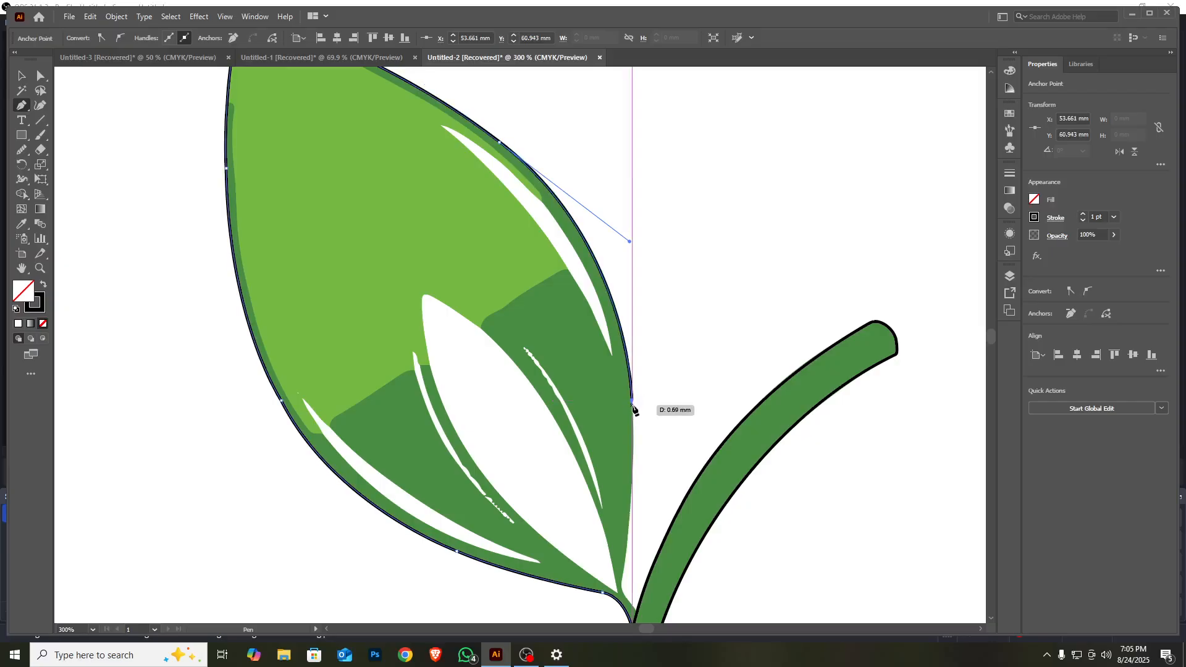
Step: Trace the leaf's lower right edge with a curve to its base, and add a straight segment along the stalk's upper edge to the stem
{"action": "scroll", "coordinate": [636, 410], "scroll_direction": "down", "scroll_amount": 2}
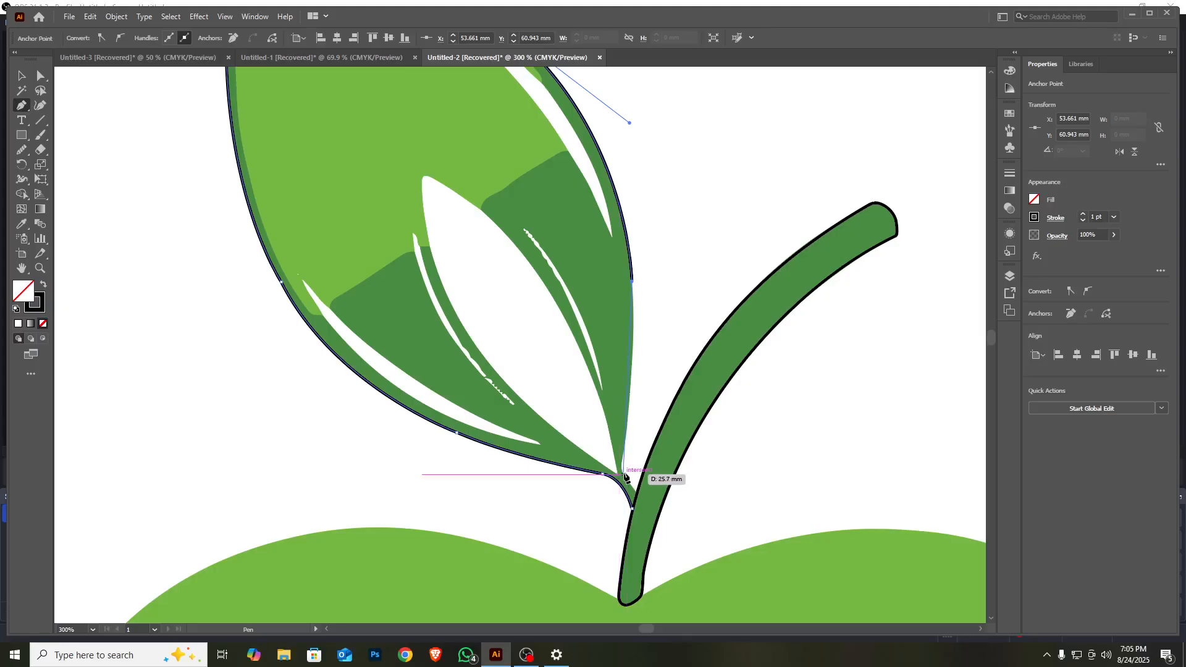
{"action": "left_click", "coordinate": [621, 475]}
{"action": "left_click", "coordinate": [620, 494]}
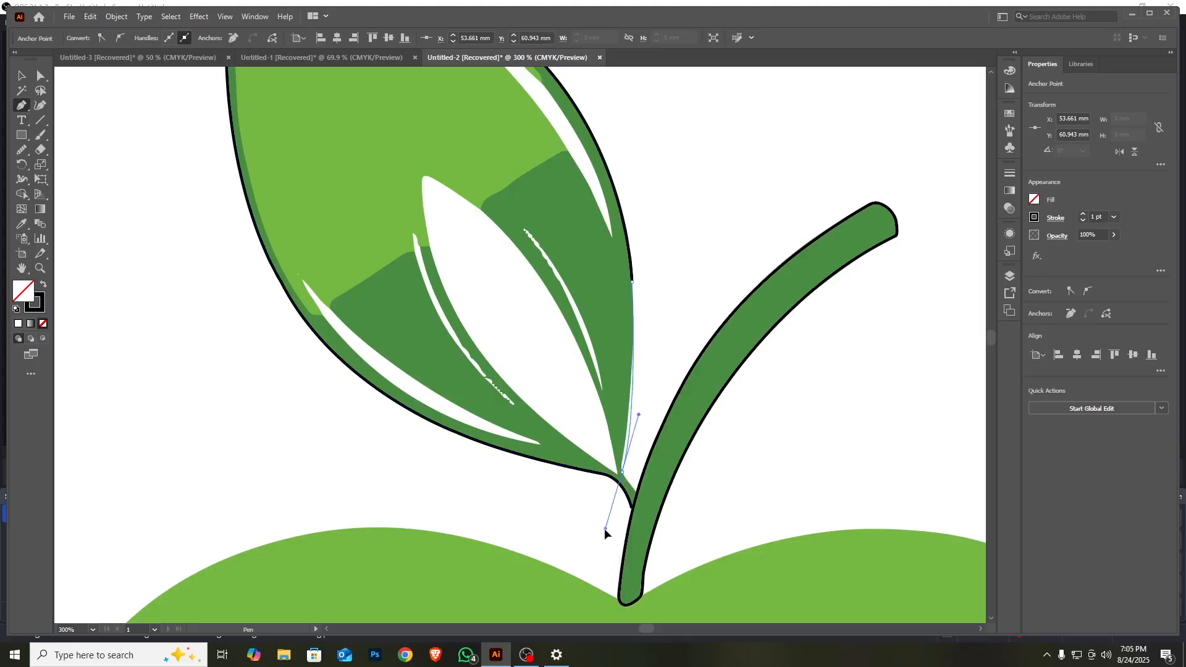
{"action": "left_click_drag", "start_coordinate": [604, 528], "coordinate": [610, 530]}
{"action": "scroll", "coordinate": [624, 476], "scroll_direction": "down", "scroll_amount": 2}
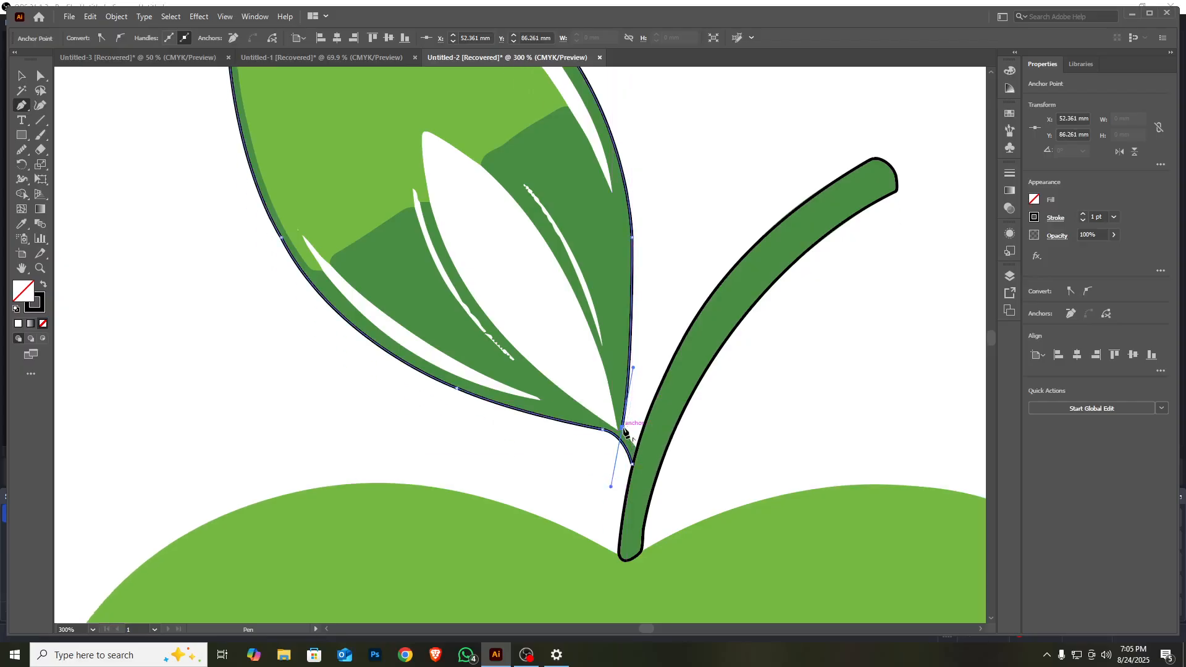
{"action": "left_click_drag", "start_coordinate": [625, 432], "coordinate": [639, 455]}
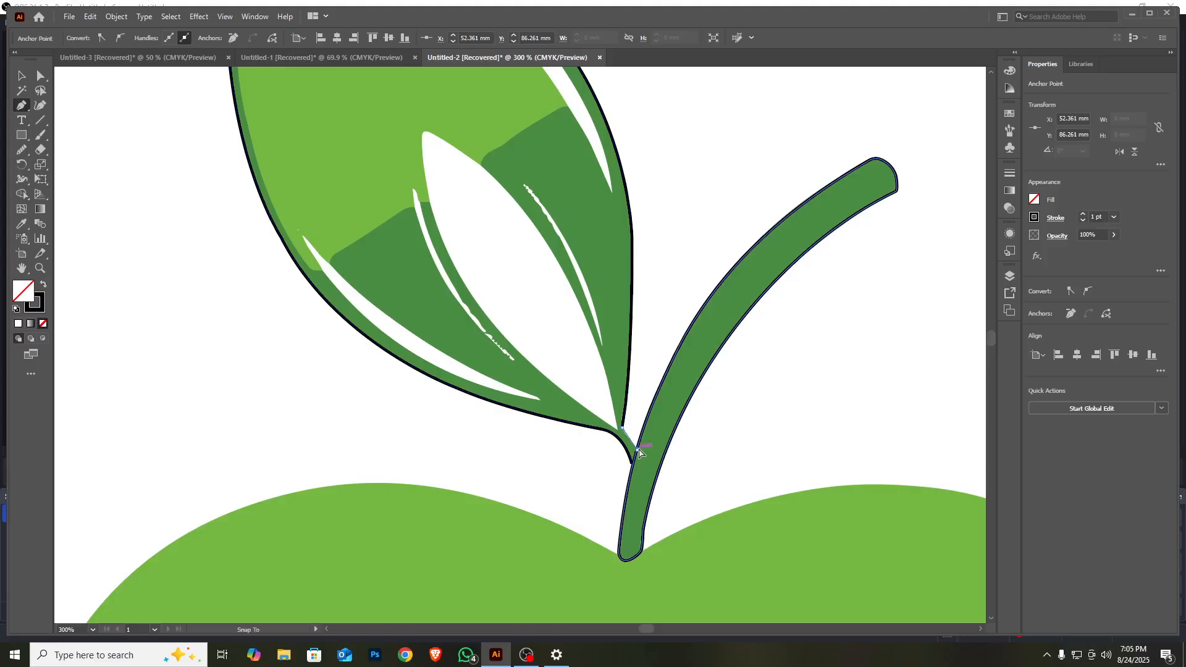
{"action": "left_click", "coordinate": [639, 455]}
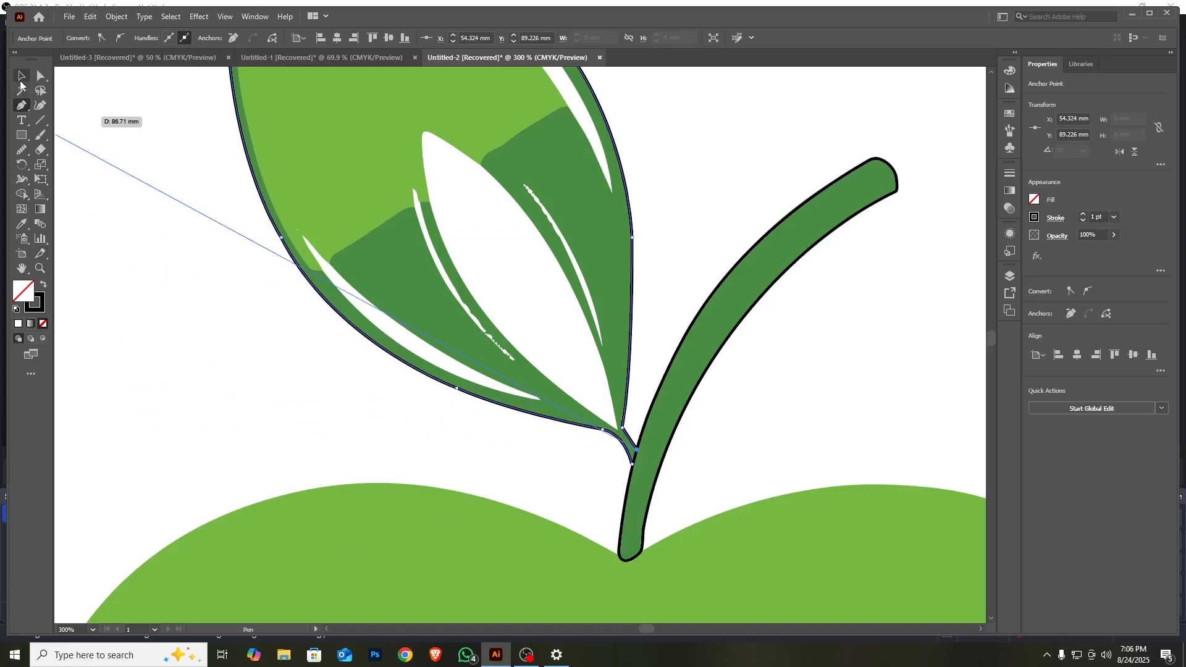
Step: Move the leaf path's starting anchor at the stalk's lower edge onto the middle of the stem's outline with Direct Selection
{"action": "left_click", "coordinate": [21, 79]}
{"action": "scroll", "coordinate": [657, 571], "scroll_direction": "up", "scroll_amount": 1}
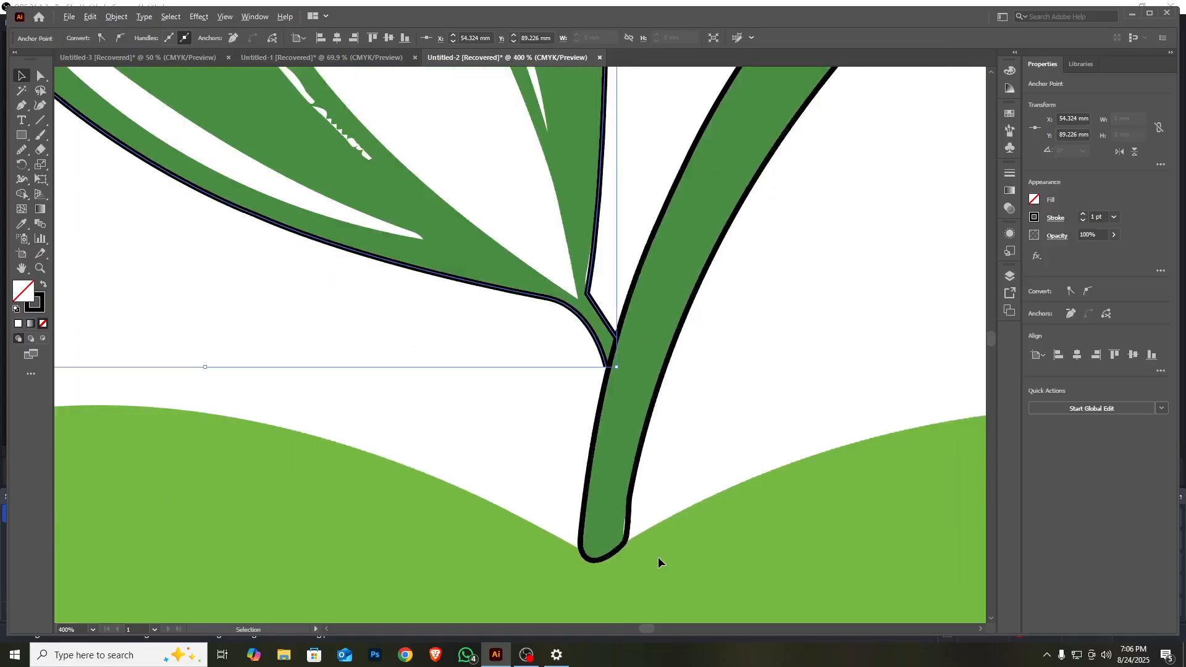
{"action": "scroll", "coordinate": [565, 316], "scroll_direction": "up", "scroll_amount": 1}
{"action": "scroll", "coordinate": [639, 371], "scroll_direction": "up", "scroll_amount": 1}
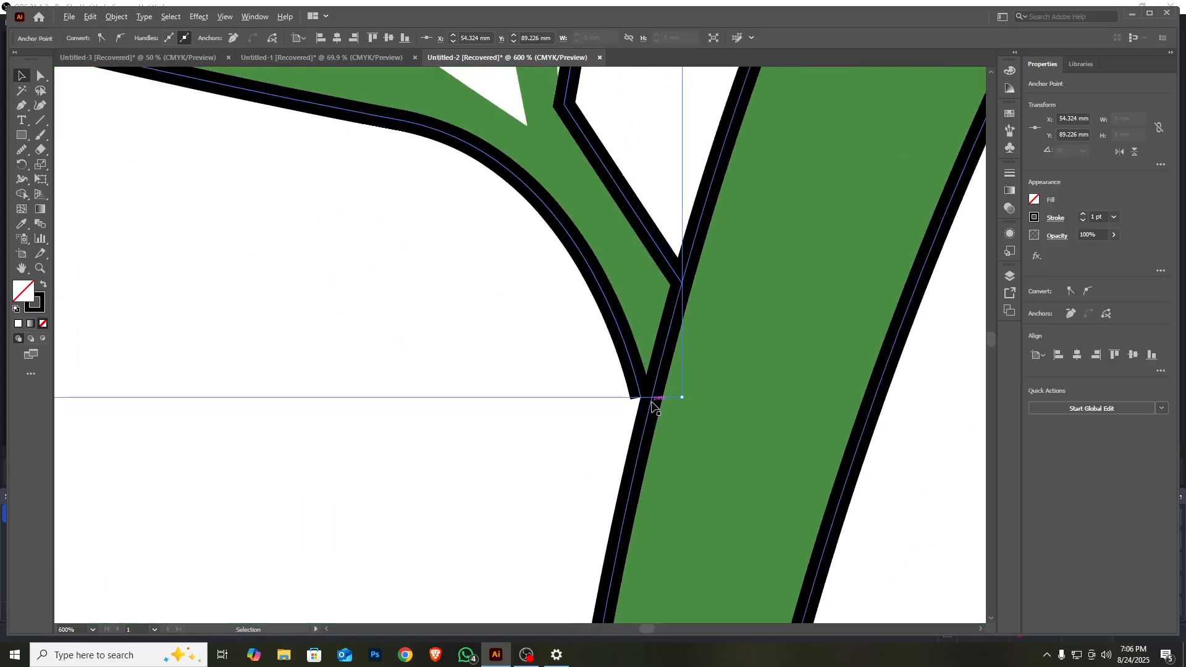
{"action": "scroll", "coordinate": [641, 398], "scroll_direction": "up", "scroll_amount": 1}
{"action": "scroll", "coordinate": [641, 398], "scroll_direction": "up", "scroll_amount": 6}
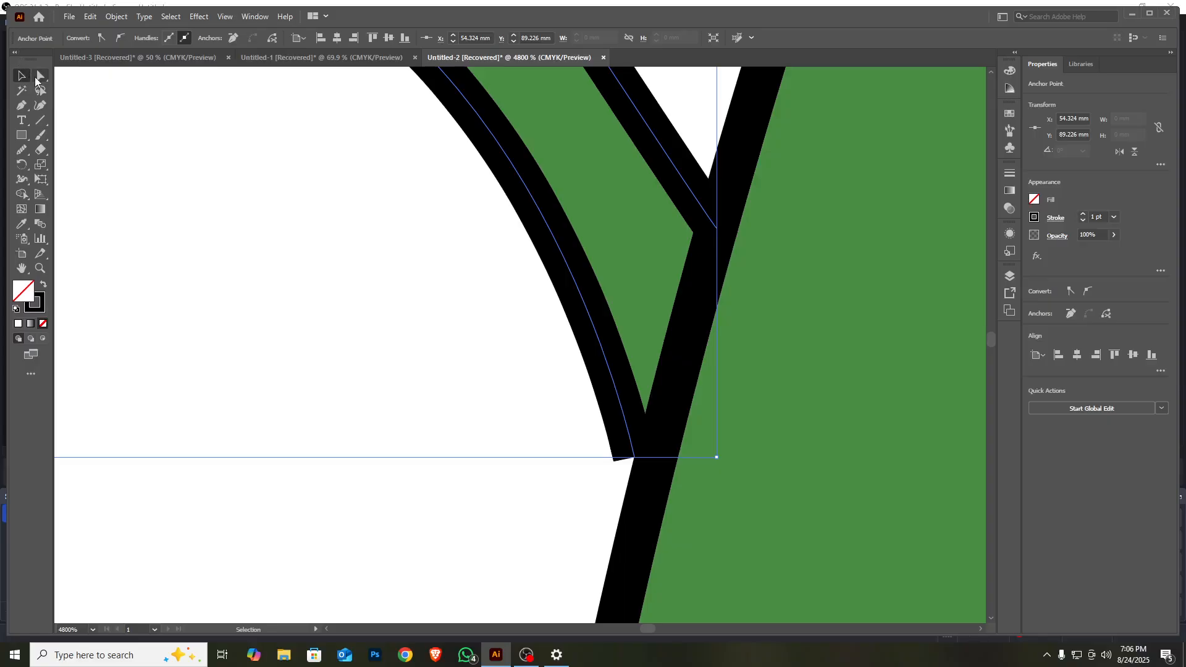
{"action": "left_click", "coordinate": [40, 76]}
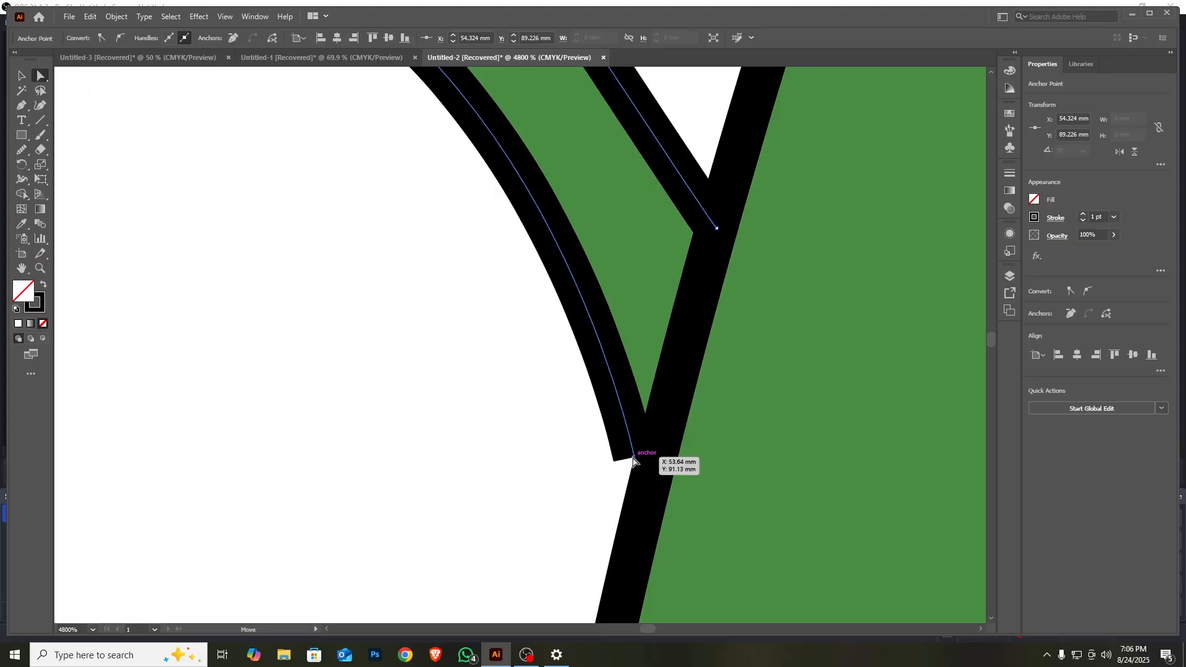
{"action": "left_click_drag", "start_coordinate": [635, 460], "coordinate": [653, 477]}
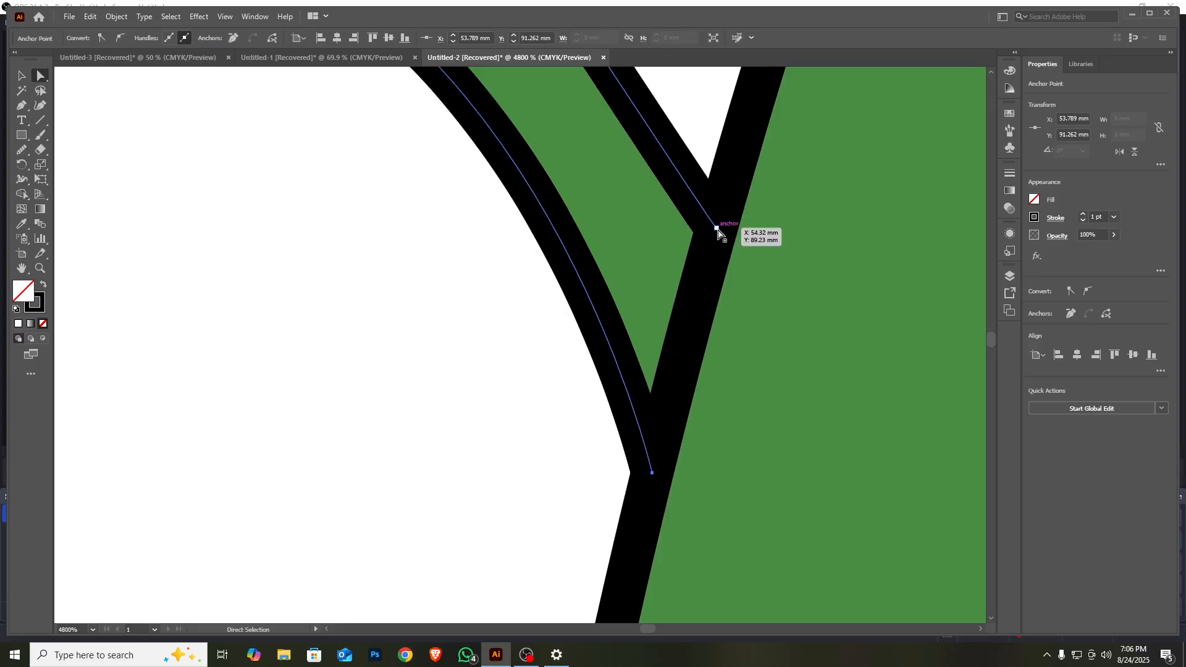
Step: Move the leaf path's end anchor at the stalk's upper edge onto the middle of the stem's outline
{"action": "left_click_drag", "start_coordinate": [717, 232], "coordinate": [721, 231]}
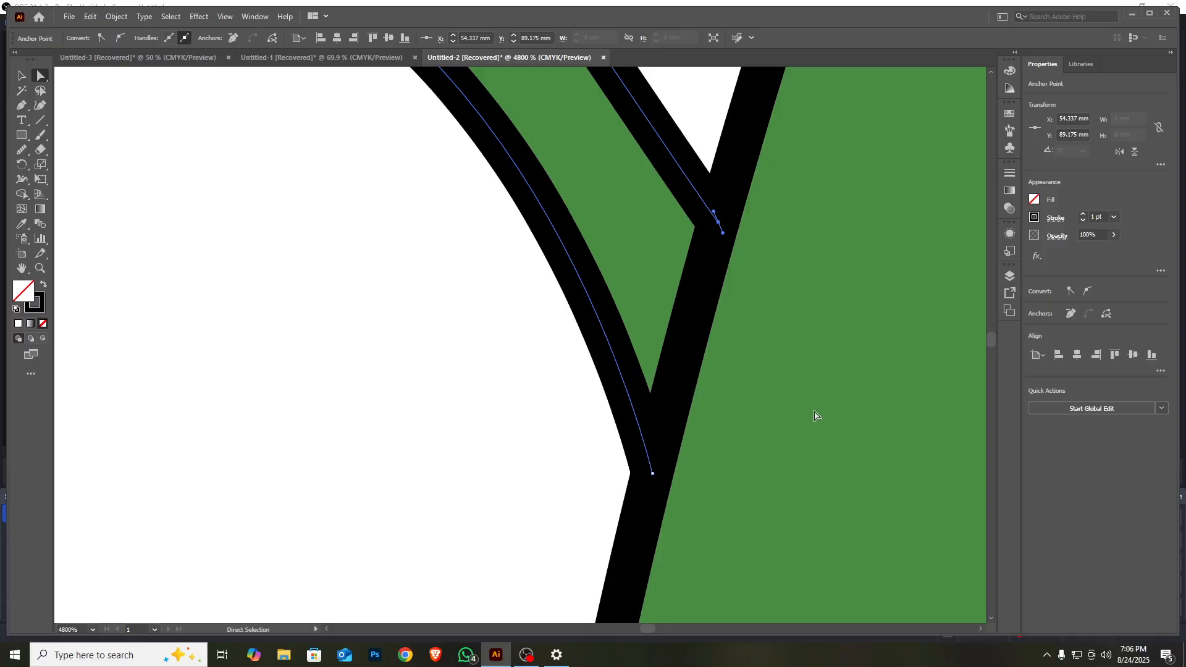
{"action": "scroll", "coordinate": [723, 342], "scroll_direction": "down", "scroll_amount": 5}
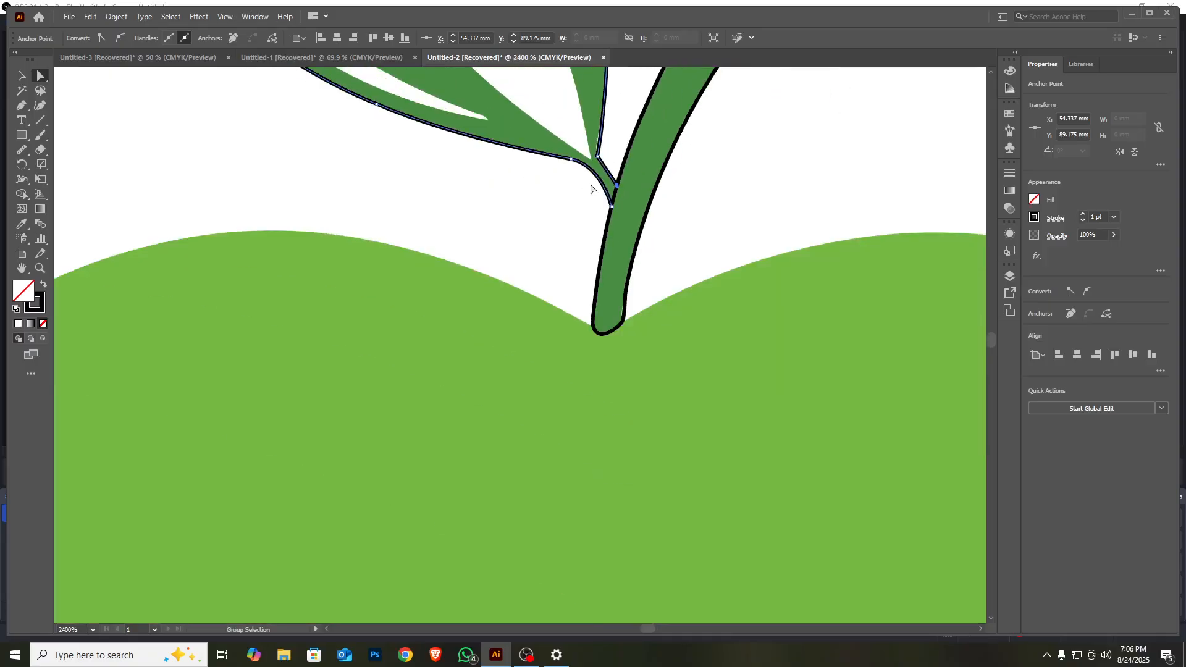
{"action": "scroll", "coordinate": [655, 315], "scroll_direction": "down", "scroll_amount": 7}
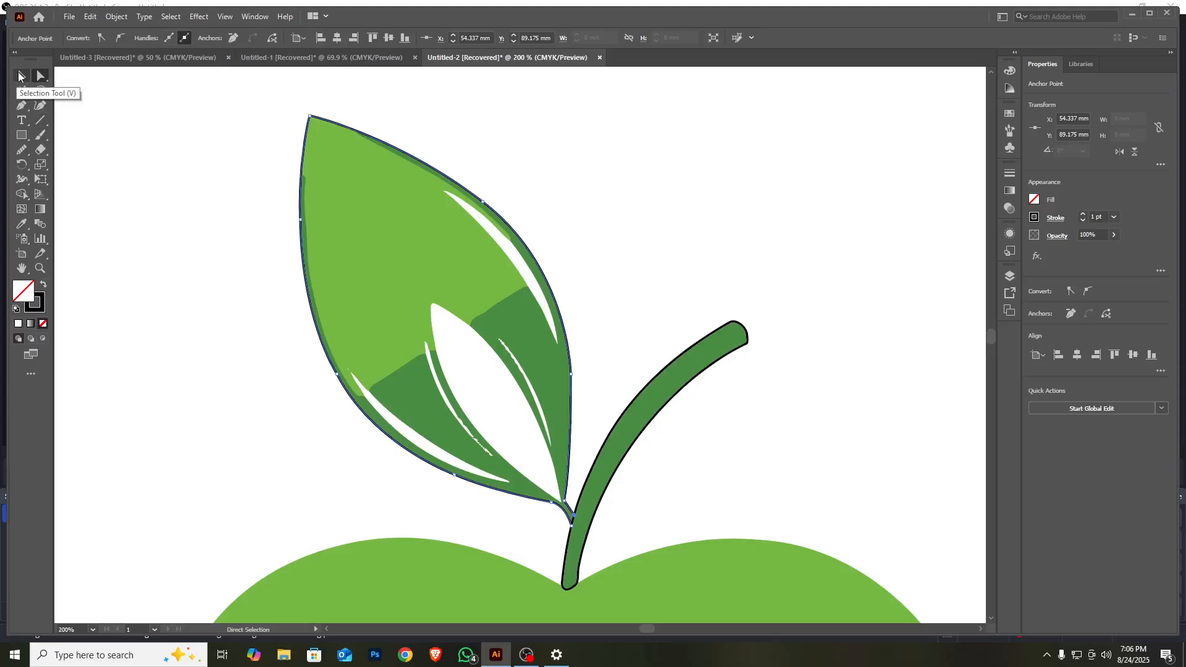
Step: Smooth the leaf outline along its left and right edges and along the lower left edge with the Smooth tool
{"action": "left_click", "coordinate": [20, 76]}
{"action": "left_click", "coordinate": [28, 148]}
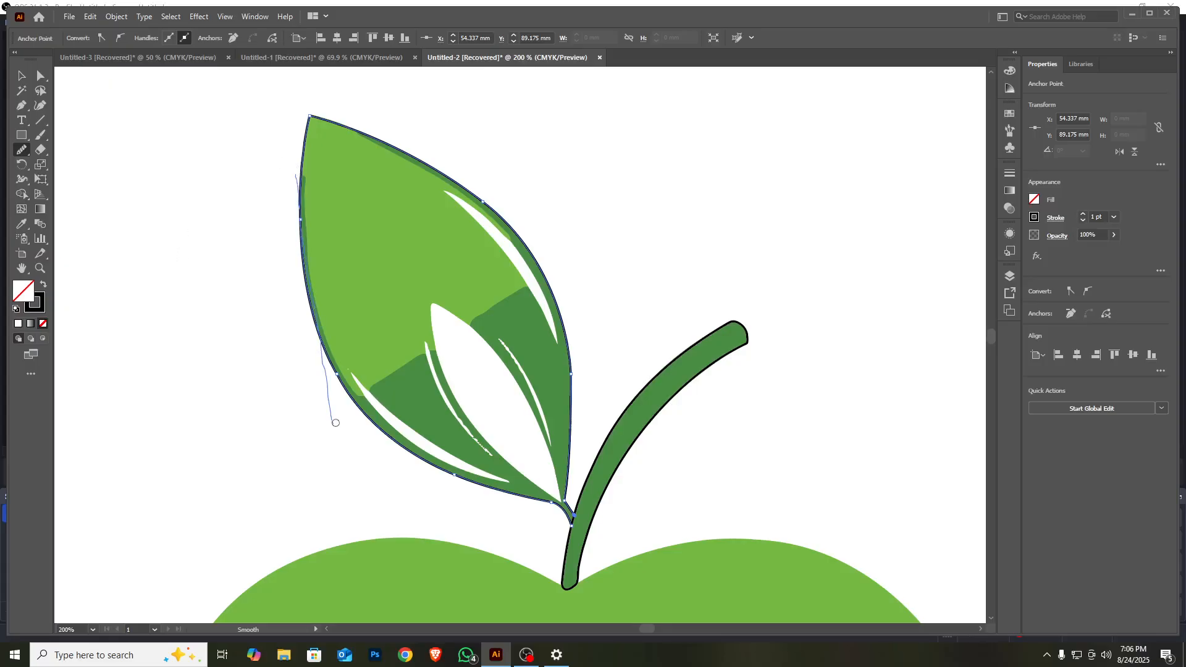
{"action": "left_click_drag", "start_coordinate": [335, 423], "coordinate": [366, 412]}
{"action": "left_click_drag", "start_coordinate": [596, 514], "coordinate": [596, 509]}
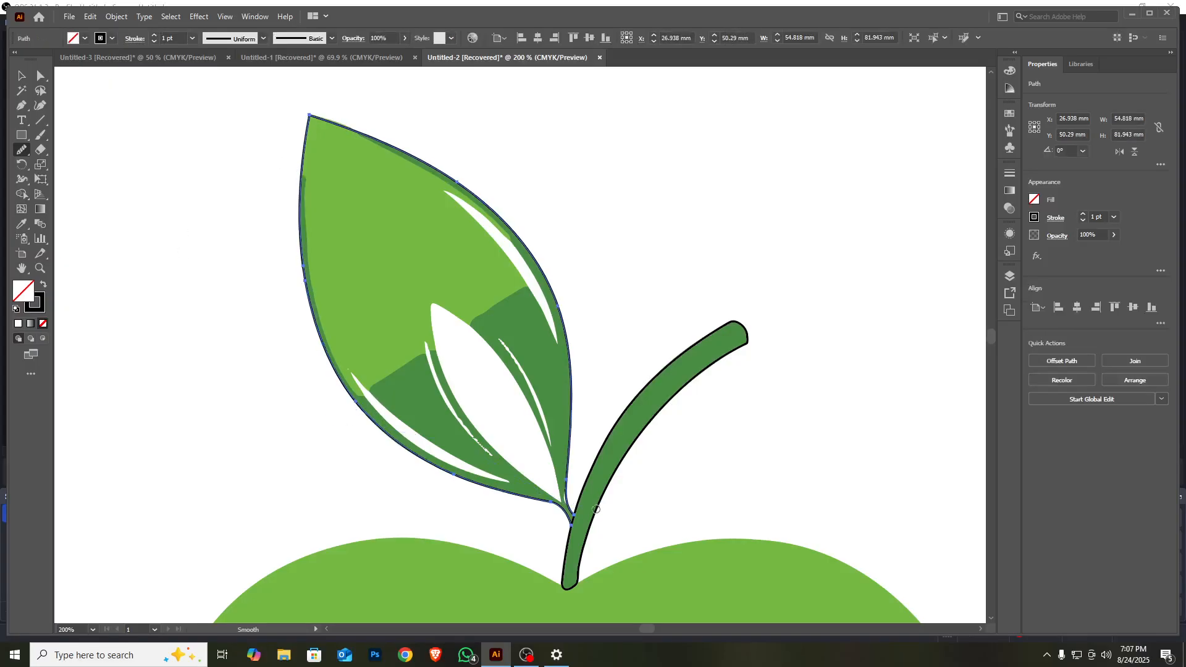
{"action": "left_click_drag", "start_coordinate": [481, 482], "coordinate": [520, 495]}
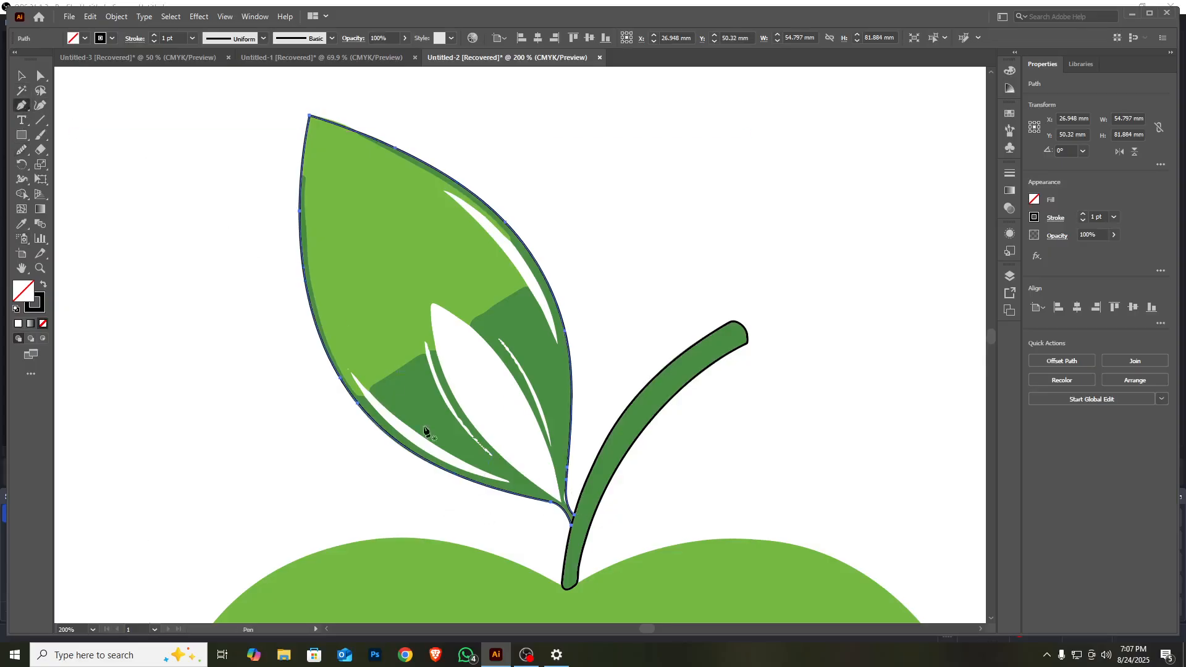
Step: Start a Pen path at the base of the leaf's white centre shape and trace its left edge with two curves to the tip
{"action": "scroll", "coordinate": [445, 544], "scroll_direction": "up", "scroll_amount": 3}
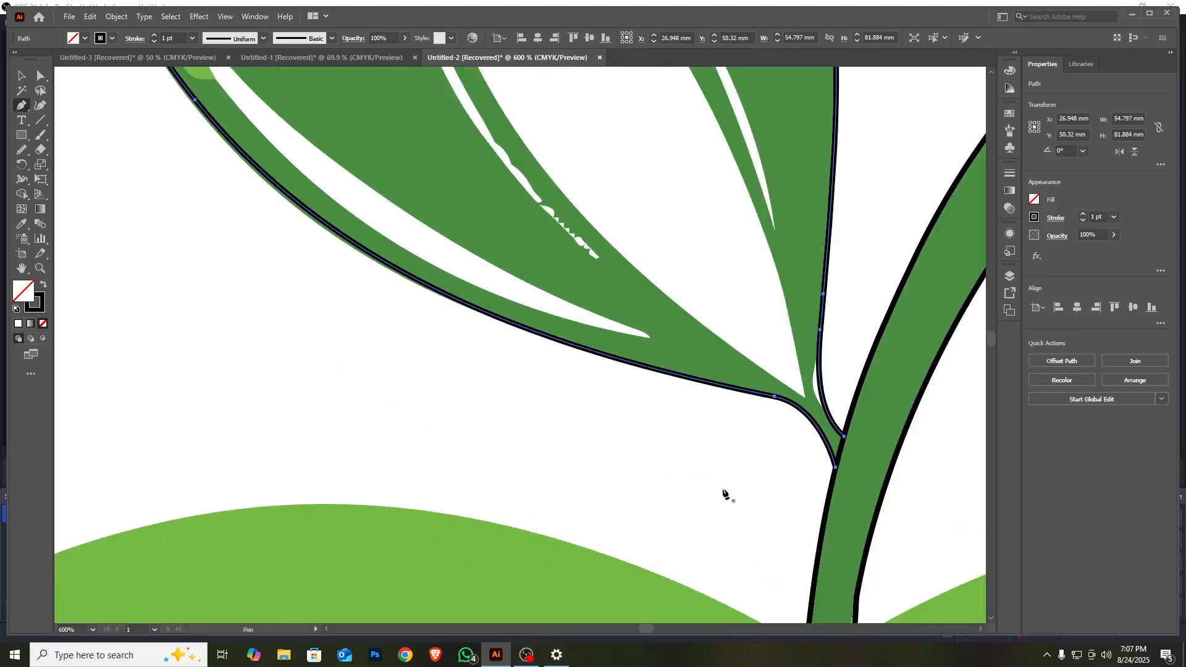
{"action": "scroll", "coordinate": [728, 471], "scroll_direction": "down", "scroll_amount": 2}
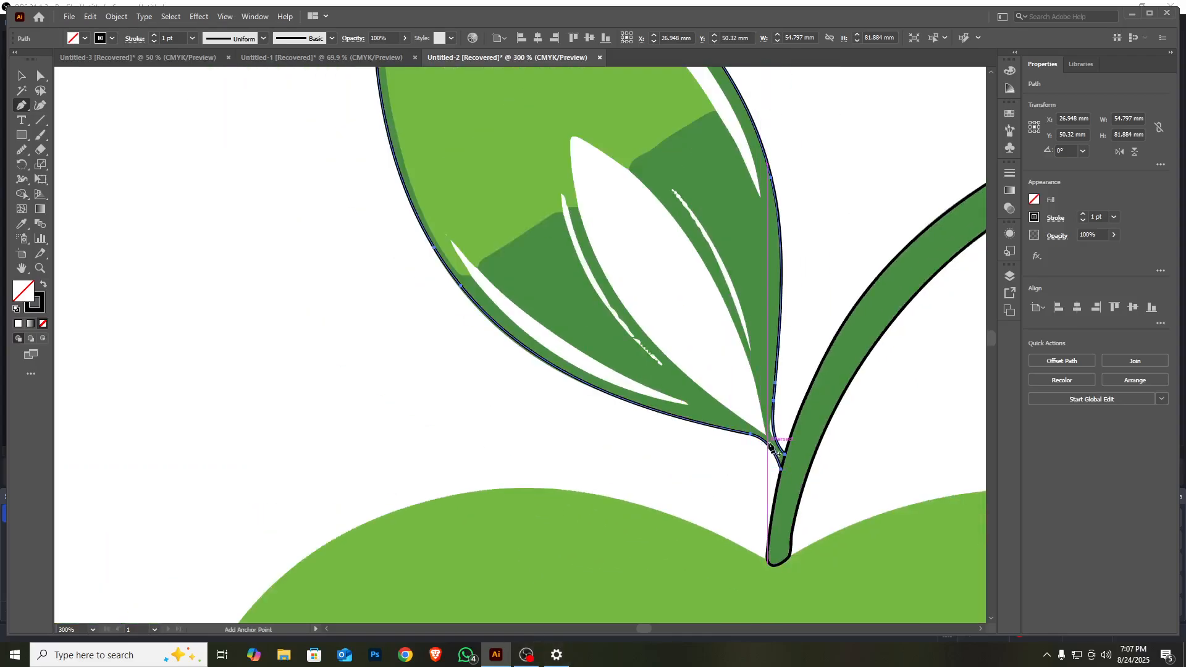
{"action": "scroll", "coordinate": [769, 443], "scroll_direction": "up", "scroll_amount": 1}
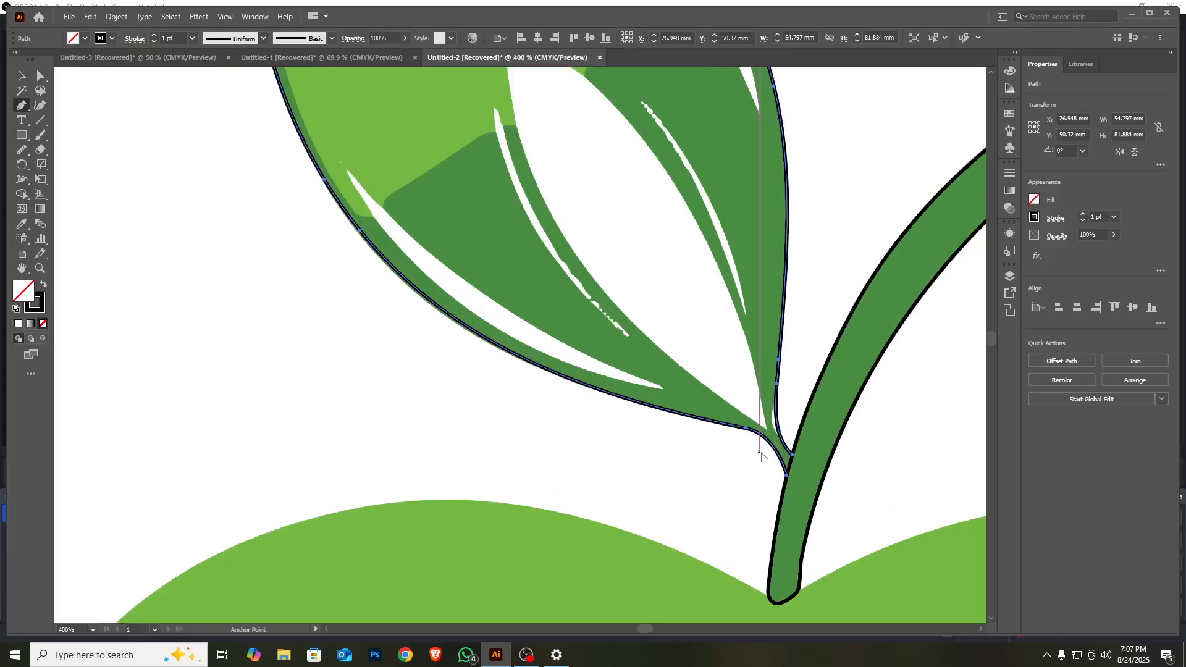
{"action": "left_click", "coordinate": [767, 430]}
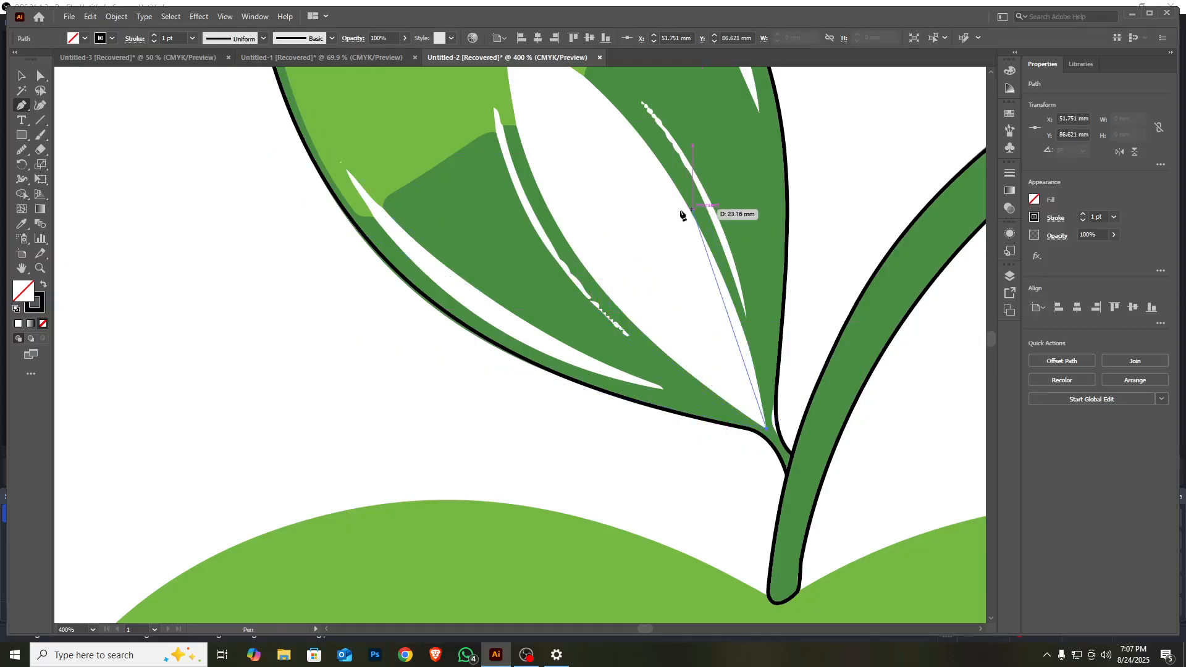
{"action": "scroll", "coordinate": [582, 262], "scroll_direction": "up", "scroll_amount": 3}
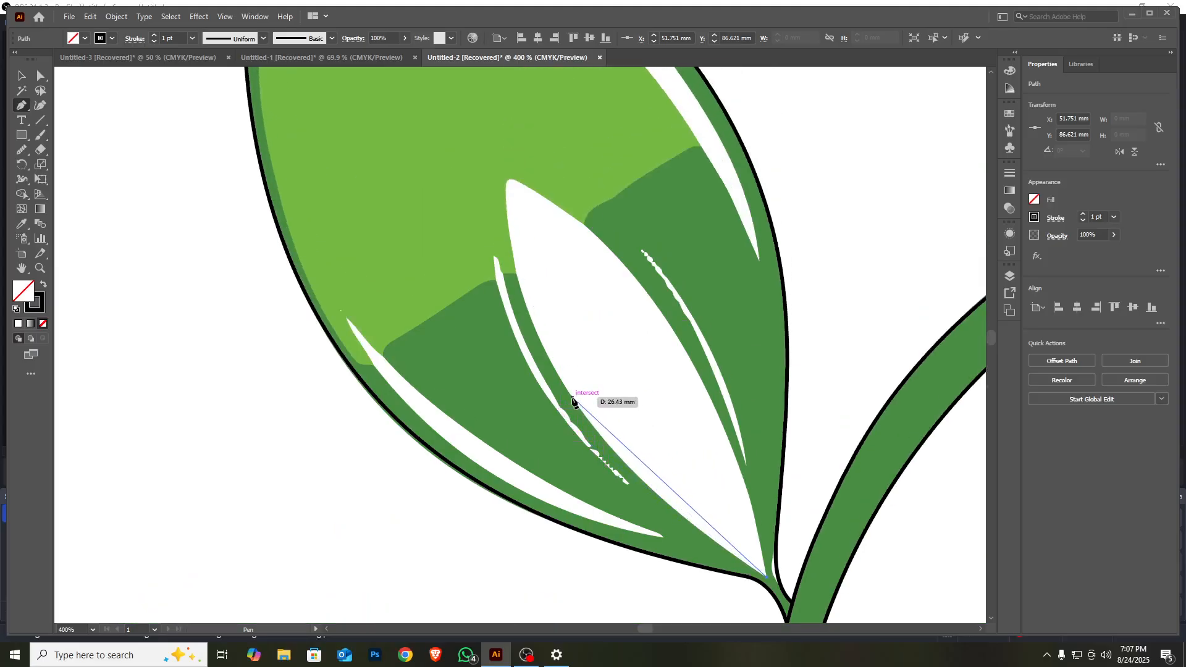
{"action": "left_click_drag", "start_coordinate": [572, 397], "coordinate": [499, 286]}
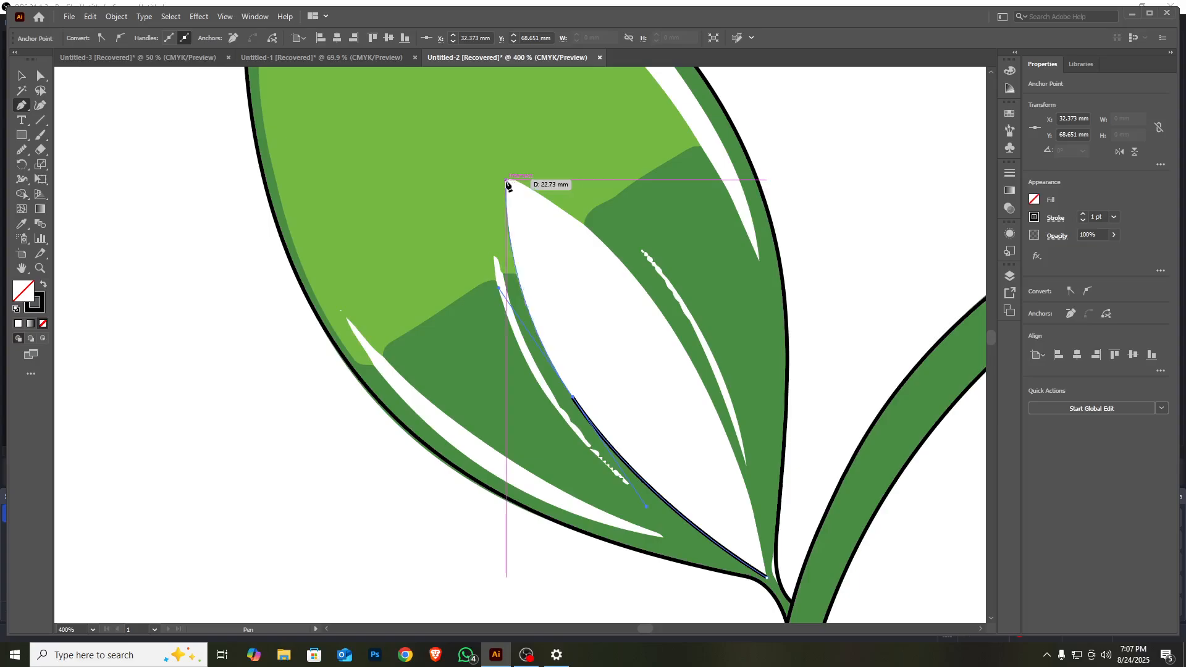
{"action": "left_click", "coordinate": [507, 180]}
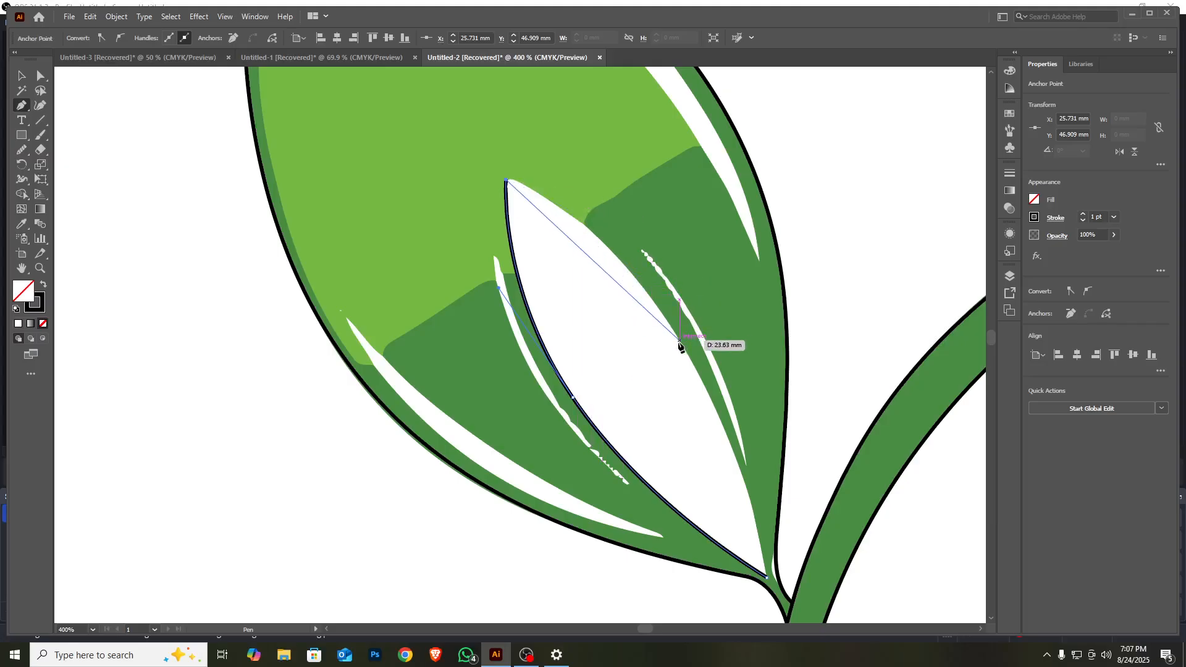
Step: Trace the white centre shape's right edge with two curves and close the path at its base, removing the middle anchor's outgoing handle
{"action": "left_click_drag", "start_coordinate": [679, 341], "coordinate": [781, 495]}
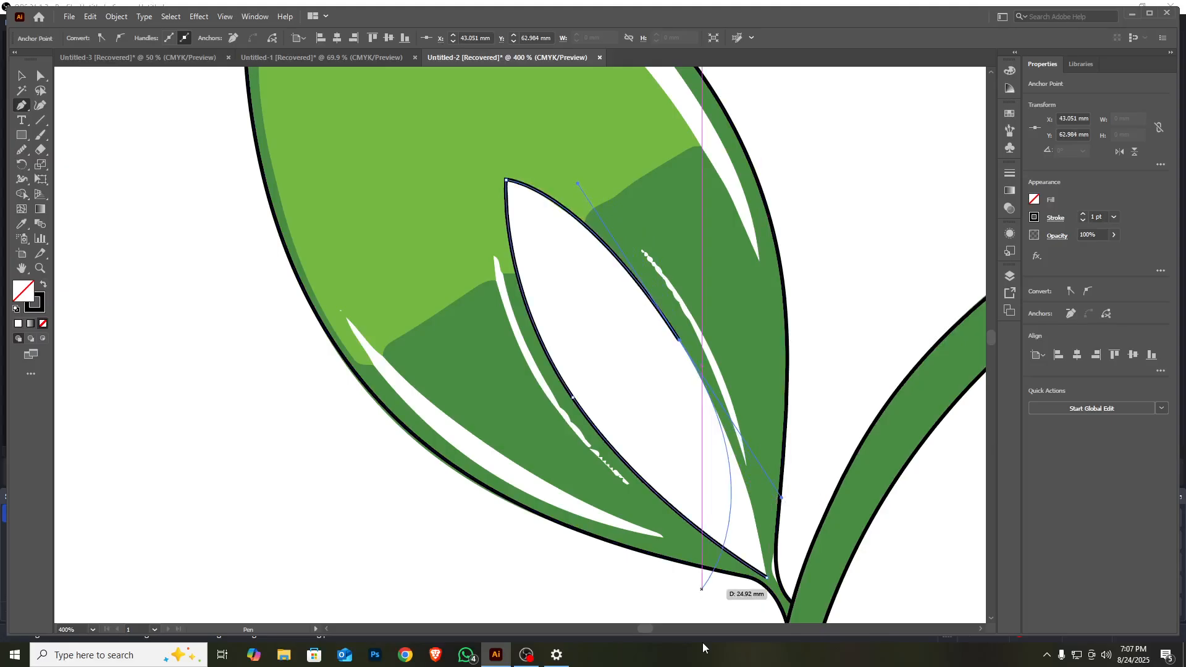
{"action": "scroll", "coordinate": [697, 465], "scroll_direction": "down", "scroll_amount": 2}
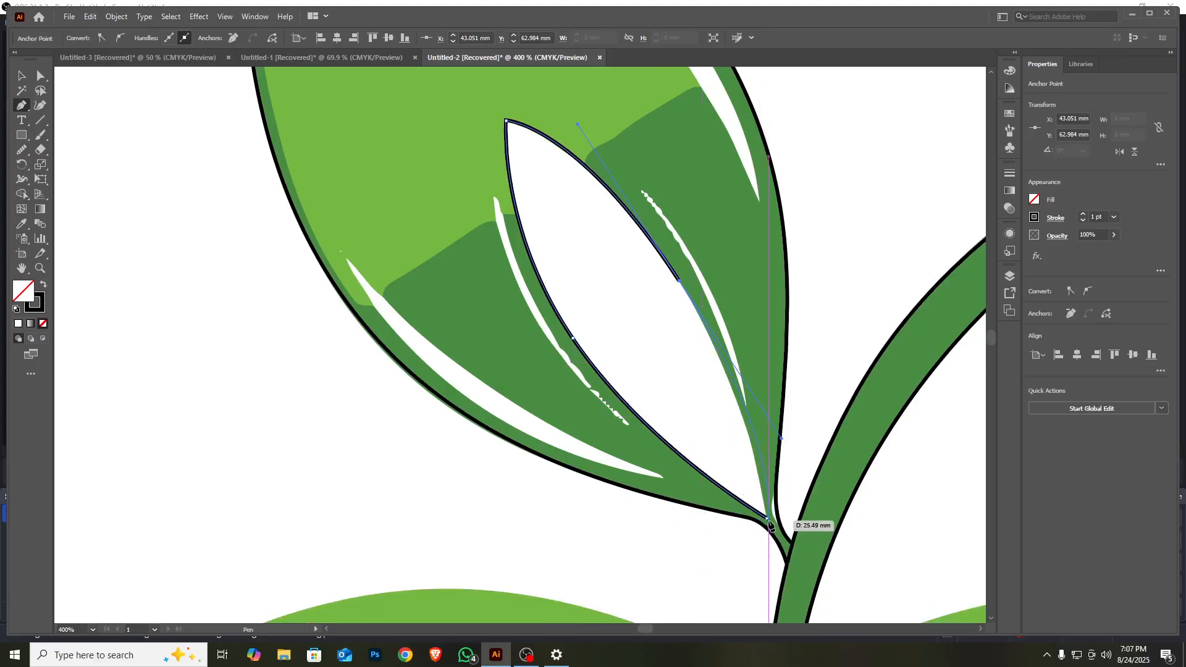
{"action": "left_click", "coordinate": [679, 282]}
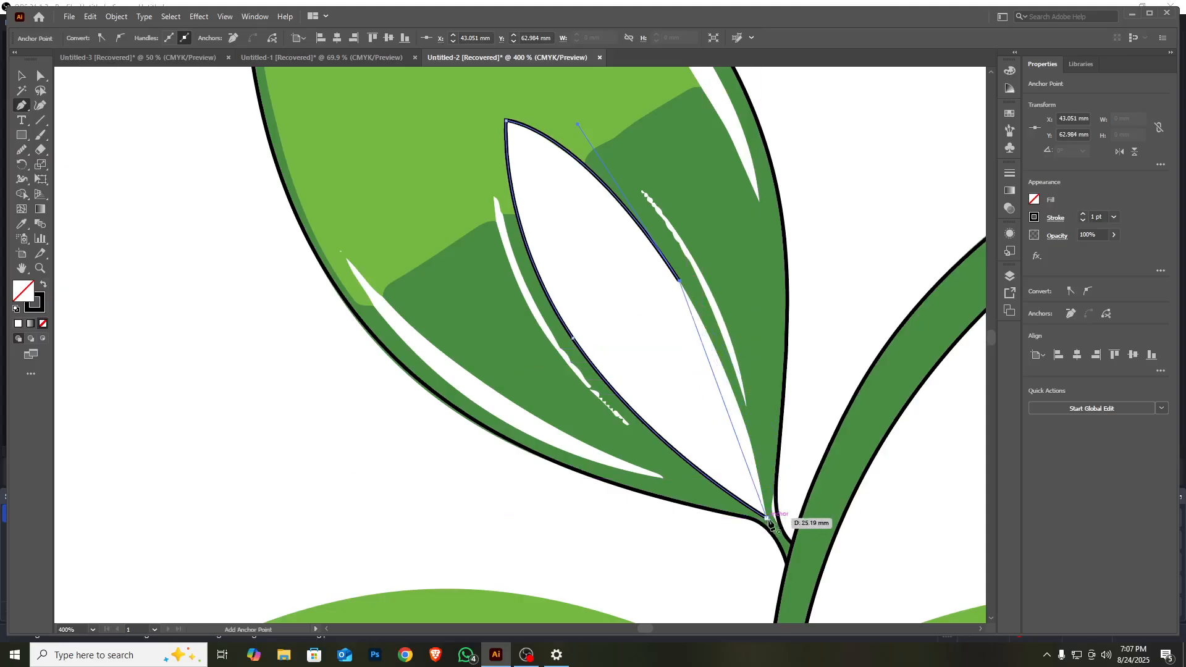
{"action": "left_click_drag", "start_coordinate": [766, 519], "coordinate": [780, 615]}
{"action": "mouse_move", "coordinate": [777, 556]}
{"action": "left_mouse_down"}
{"action": "mouse_move", "coordinate": [792, 563]}
{"action": "mouse_move", "coordinate": [782, 556]}
{"action": "left_mouse_up"}
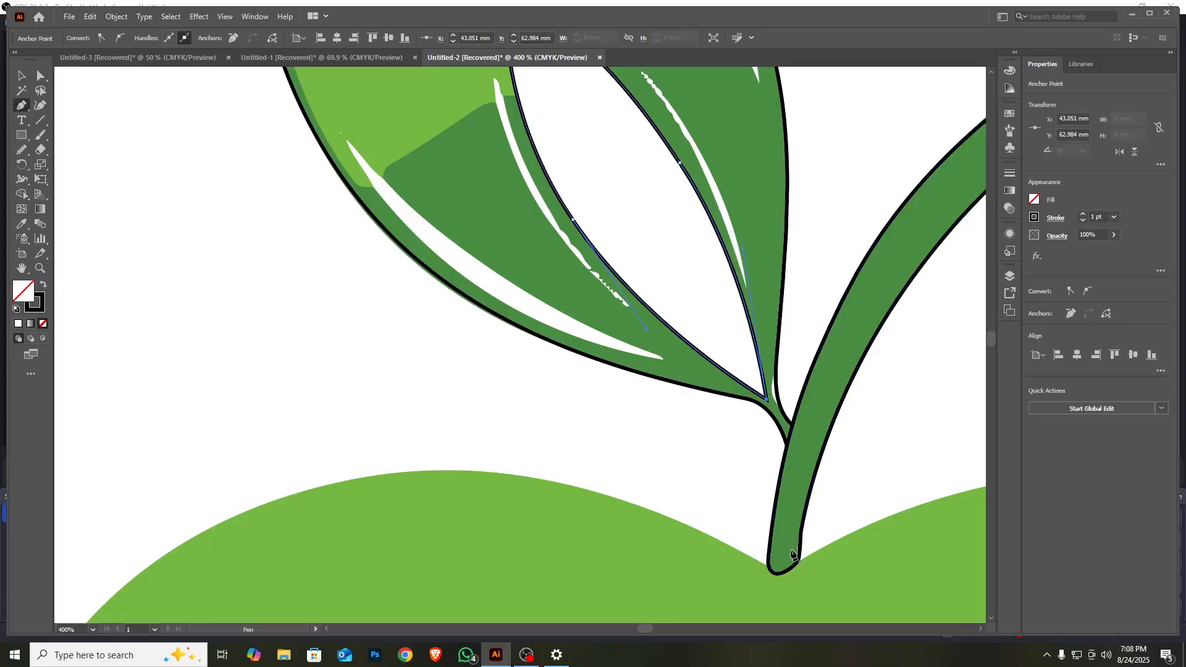
Step: Trace the white highlight along the leaf's upper right edge as a closed path, with two curves down its inner edge and one back up
{"action": "scroll", "coordinate": [766, 531], "scroll_direction": "up", "scroll_amount": 5}
{"action": "scroll", "coordinate": [454, 430], "scroll_direction": "up", "scroll_amount": 7}
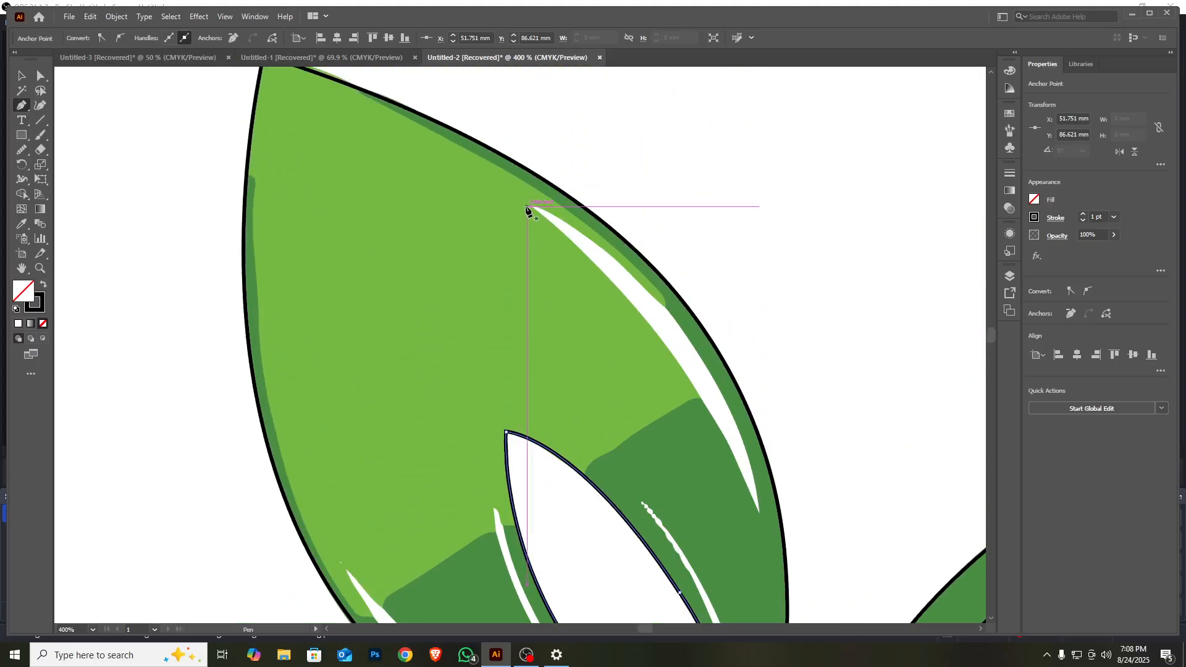
{"action": "left_click", "coordinate": [531, 206]}
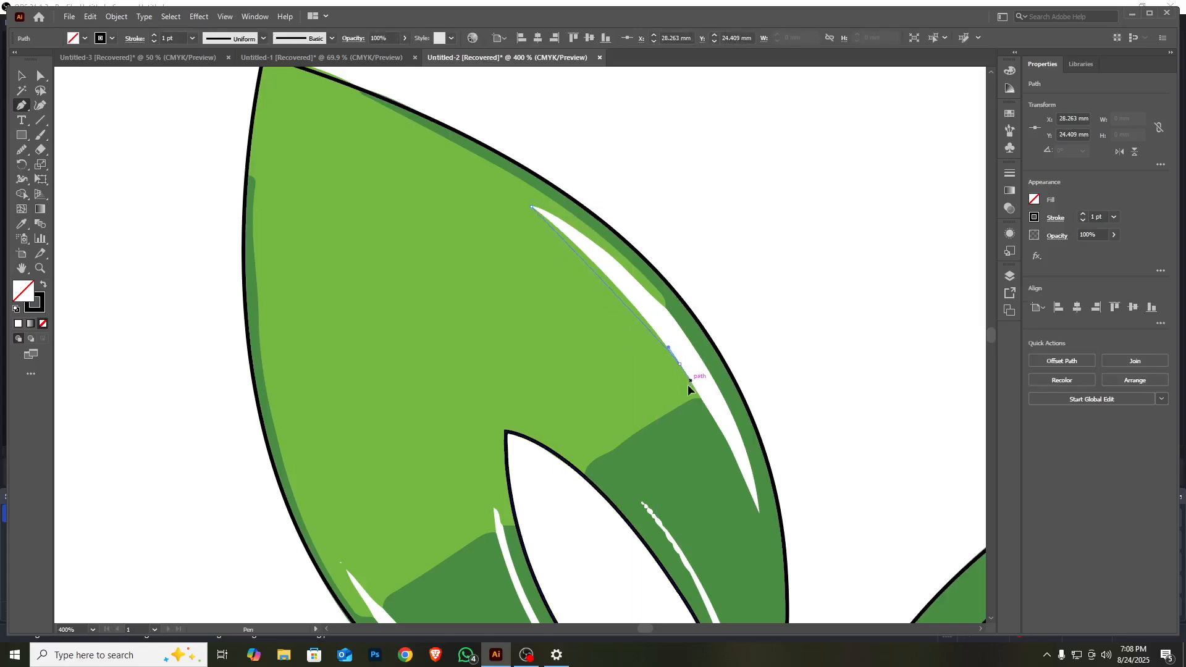
{"action": "left_click_drag", "start_coordinate": [698, 406], "coordinate": [722, 430]}
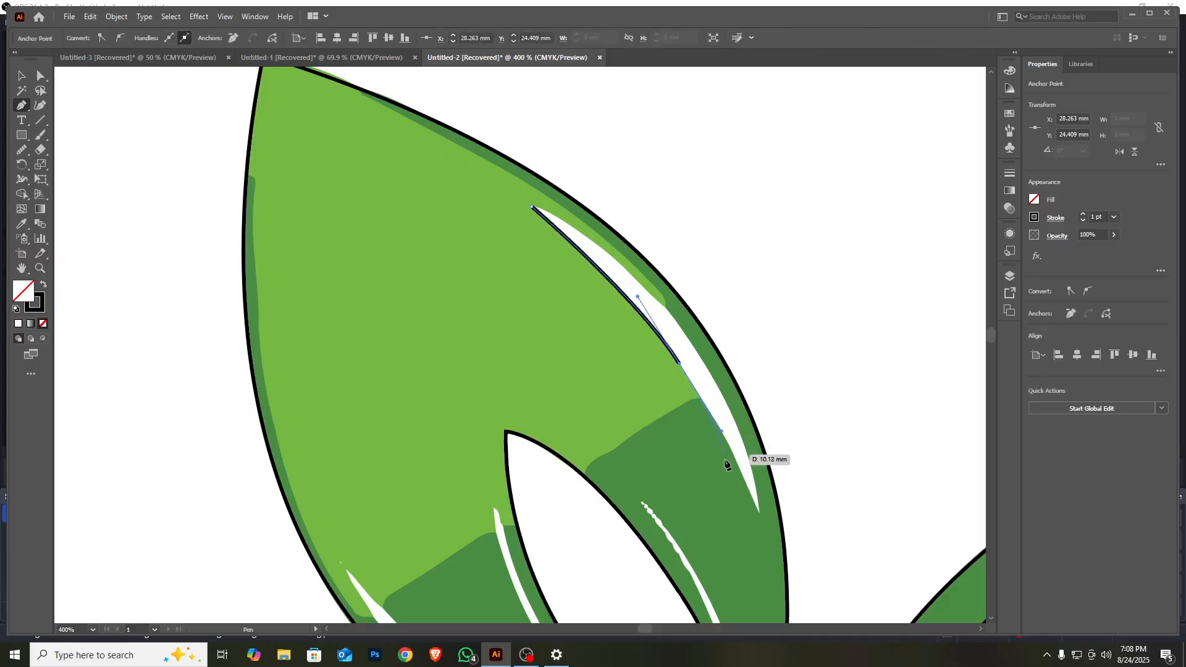
{"action": "left_click", "coordinate": [760, 511]}
{"action": "mouse_move", "coordinate": [771, 540]}
{"action": "left_mouse_down"}
{"action": "mouse_move", "coordinate": [787, 537]}
{"action": "mouse_move", "coordinate": [768, 549]}
{"action": "mouse_move", "coordinate": [768, 535]}
{"action": "left_mouse_up"}
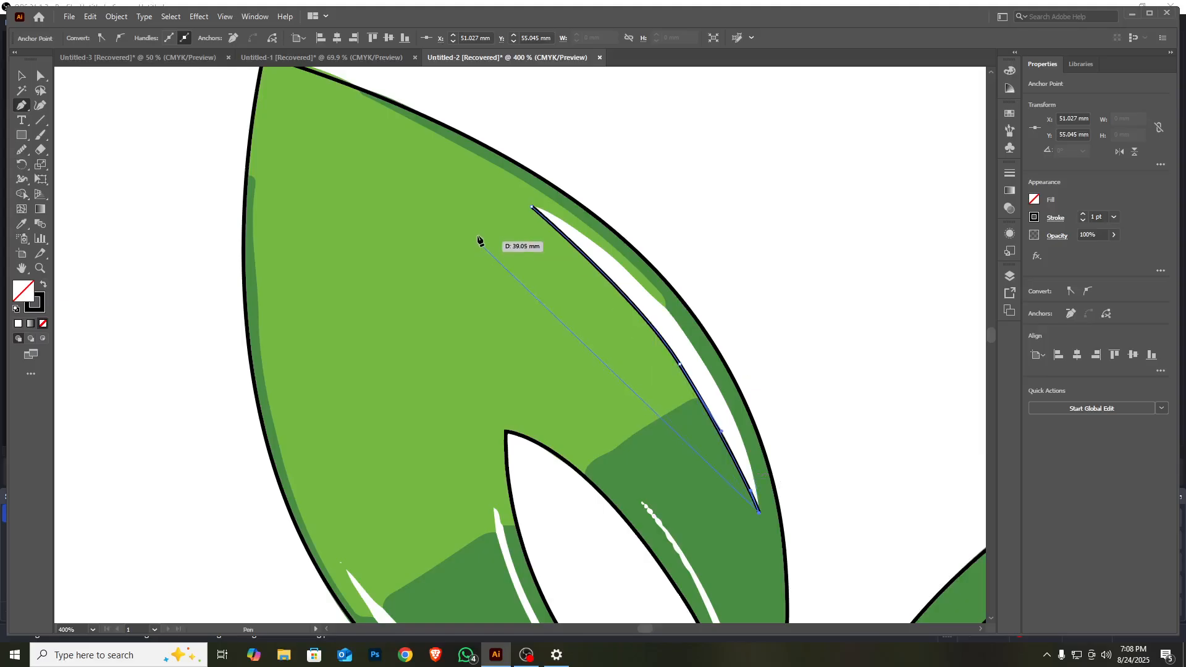
{"action": "left_click", "coordinate": [532, 207]}
{"action": "left_click_drag", "start_coordinate": [532, 210], "coordinate": [321, 107]}
Step: Trace the white highlight along the leaf's lower left edge as a closed path of two curves with a sharp lower corner
{"action": "scroll", "coordinate": [544, 291], "scroll_direction": "down", "scroll_amount": 5}
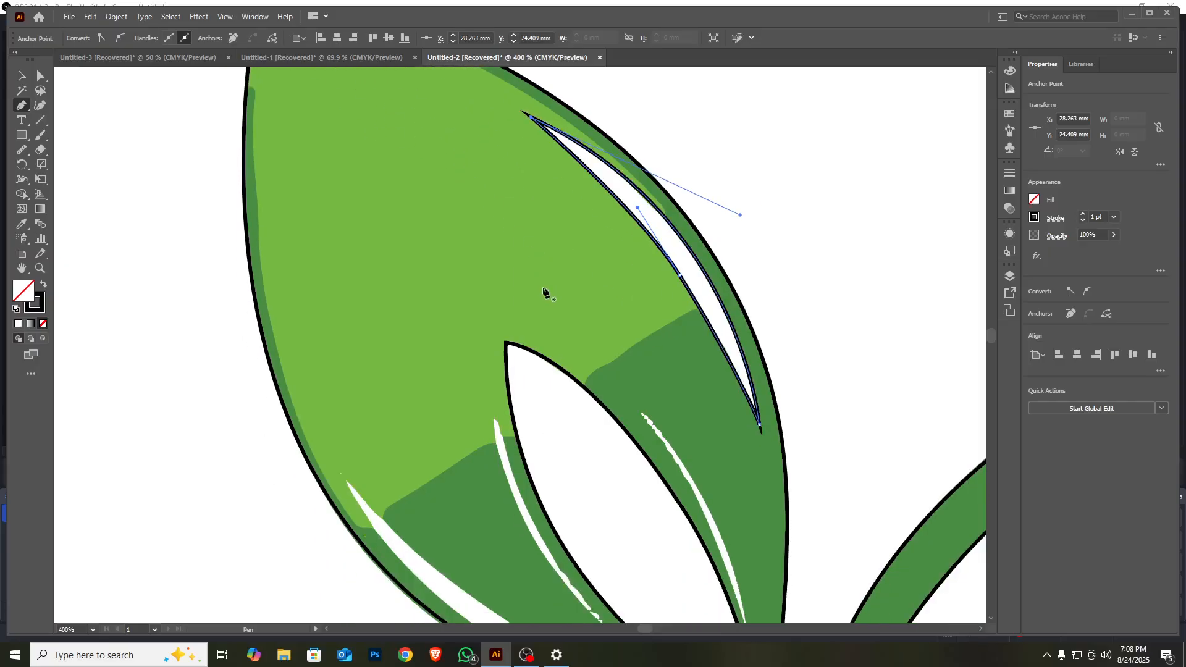
{"action": "scroll", "coordinate": [540, 300], "scroll_direction": "down", "scroll_amount": 1}
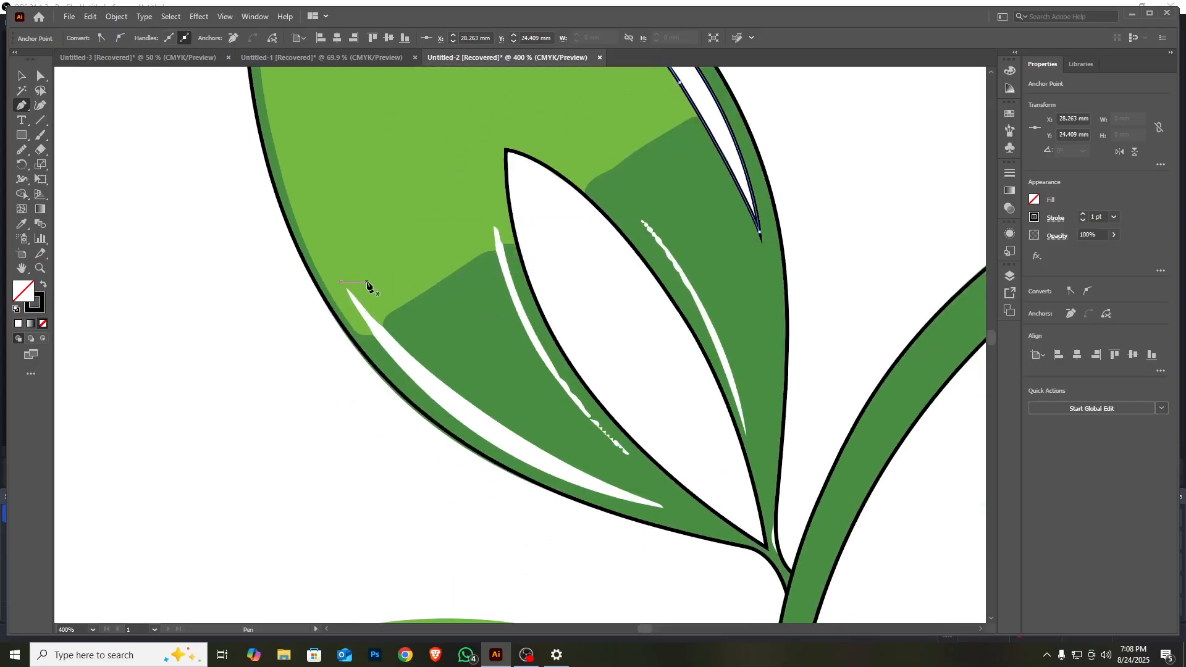
{"action": "left_click", "coordinate": [347, 288]}
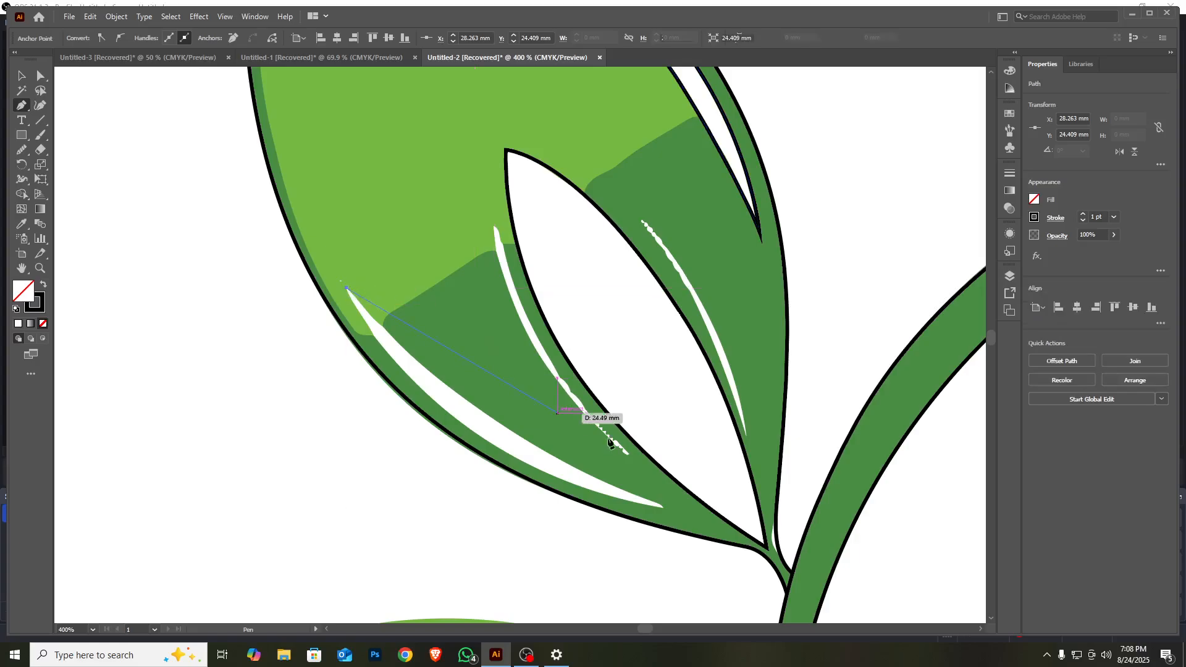
{"action": "left_click_drag", "start_coordinate": [666, 508], "coordinate": [866, 579]}
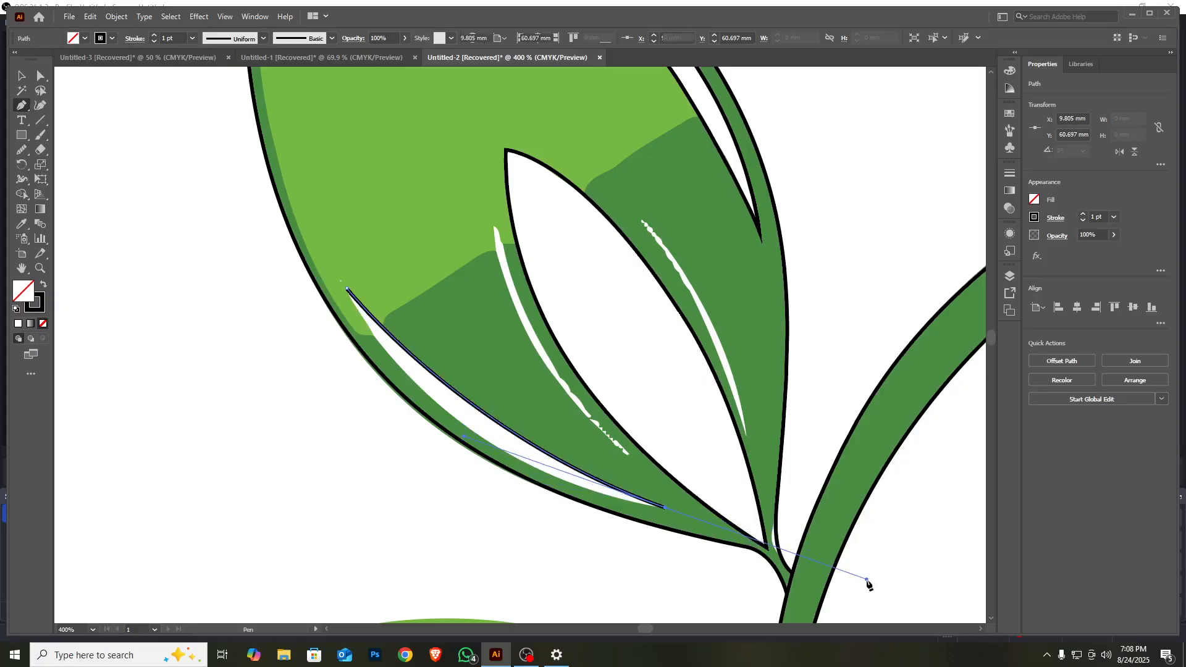
{"action": "left_click", "coordinate": [667, 510]}
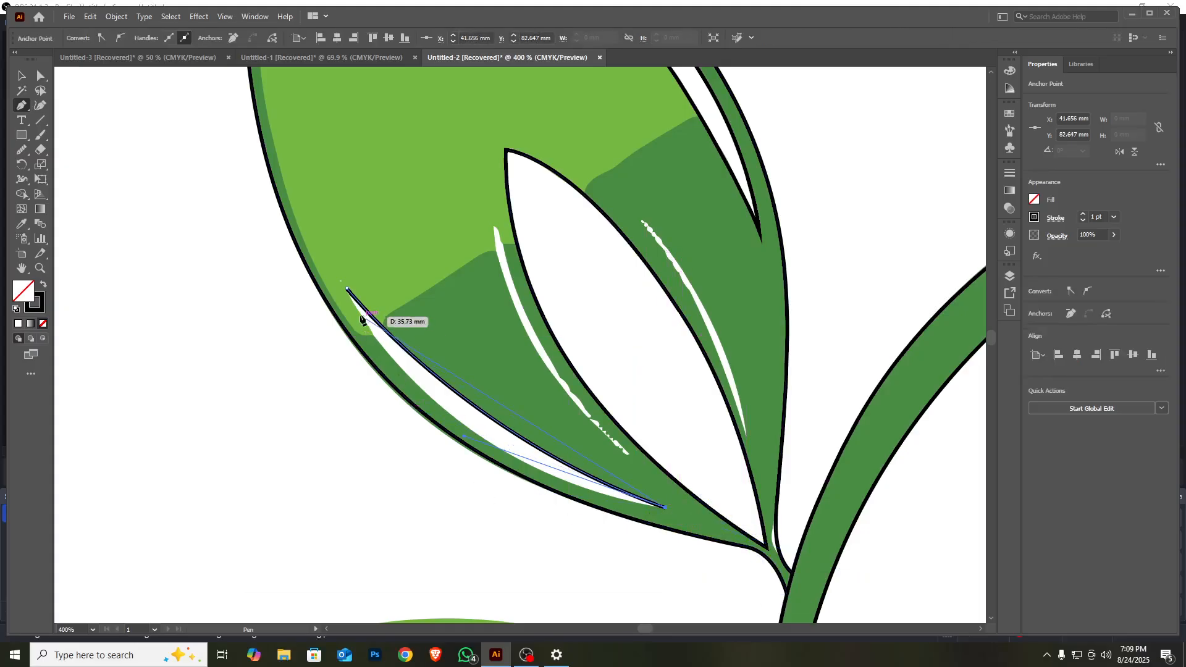
{"action": "left_click_drag", "start_coordinate": [347, 290], "coordinate": [250, 108]}
Step: Trace the narrow white highlight just left of the centre shape as a closed path of two curves with a sharp lower corner
{"action": "scroll", "coordinate": [608, 432], "scroll_direction": "down", "scroll_amount": 2}
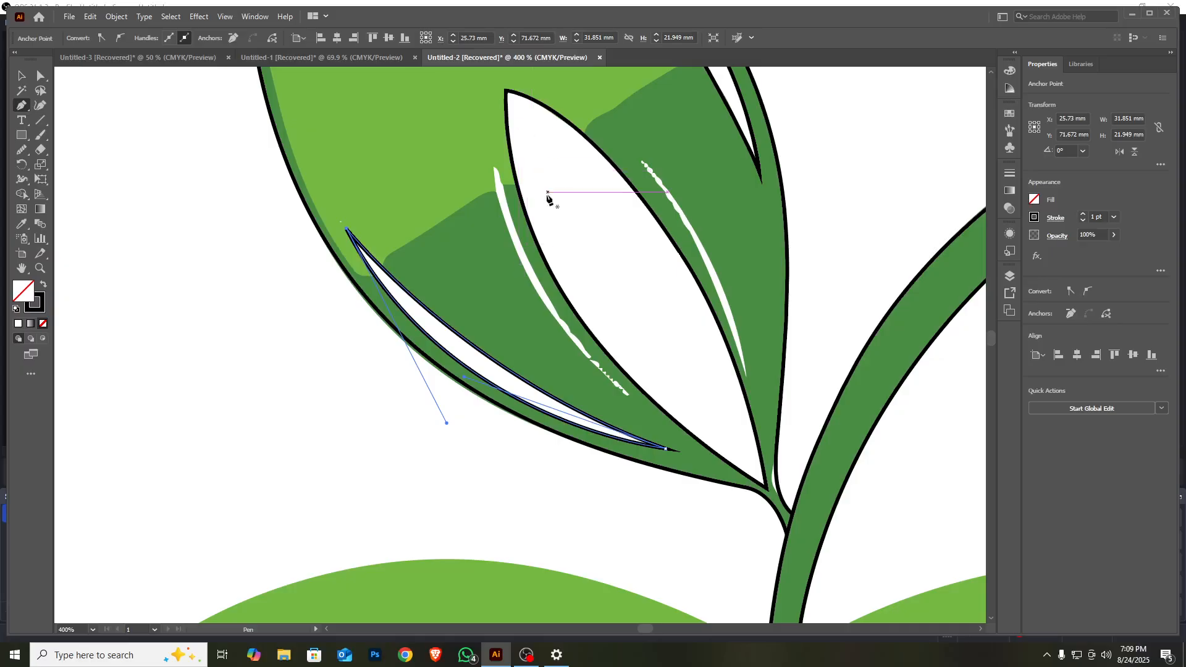
{"action": "scroll", "coordinate": [510, 256], "scroll_direction": "up", "scroll_amount": 1}
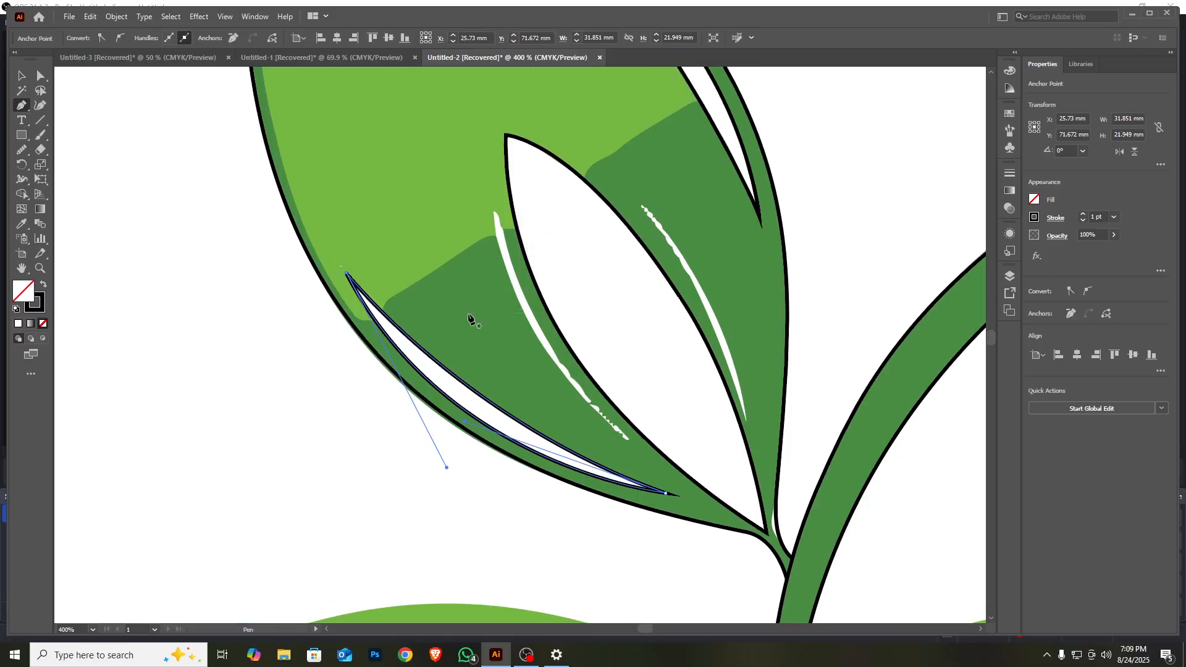
{"action": "left_click", "coordinate": [494, 208]}
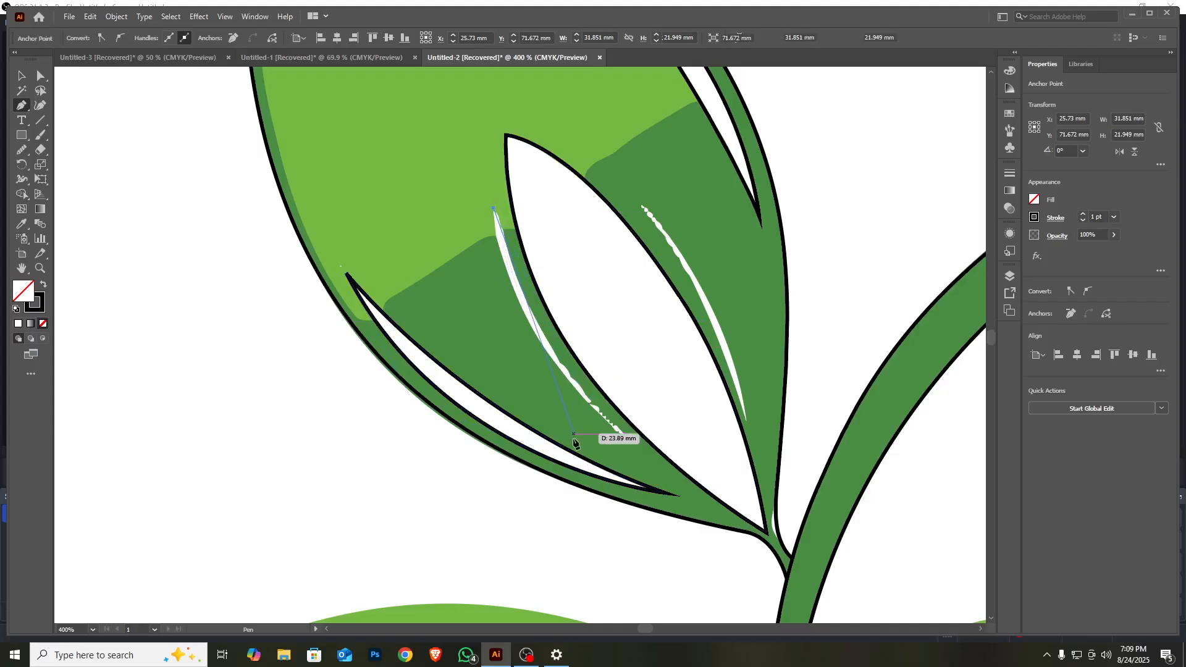
{"action": "mouse_move", "coordinate": [626, 437]}
{"action": "left_mouse_down"}
{"action": "mouse_move", "coordinate": [627, 463]}
{"action": "mouse_move", "coordinate": [630, 441]}
{"action": "left_mouse_up"}
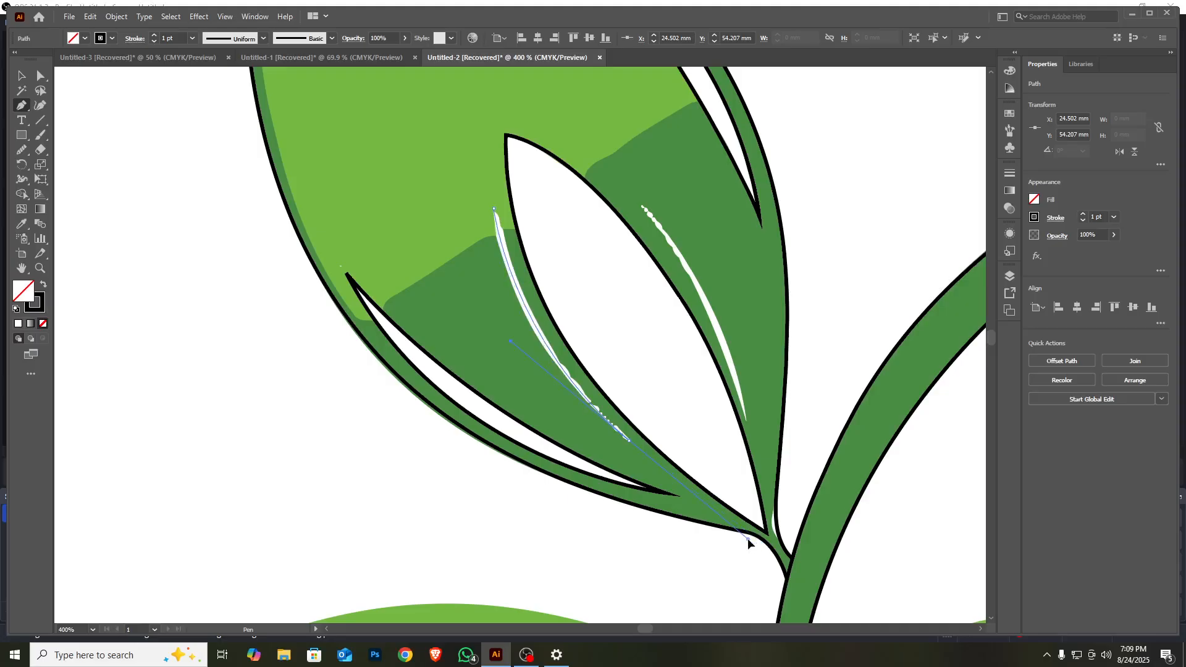
{"action": "left_click", "coordinate": [630, 441]}
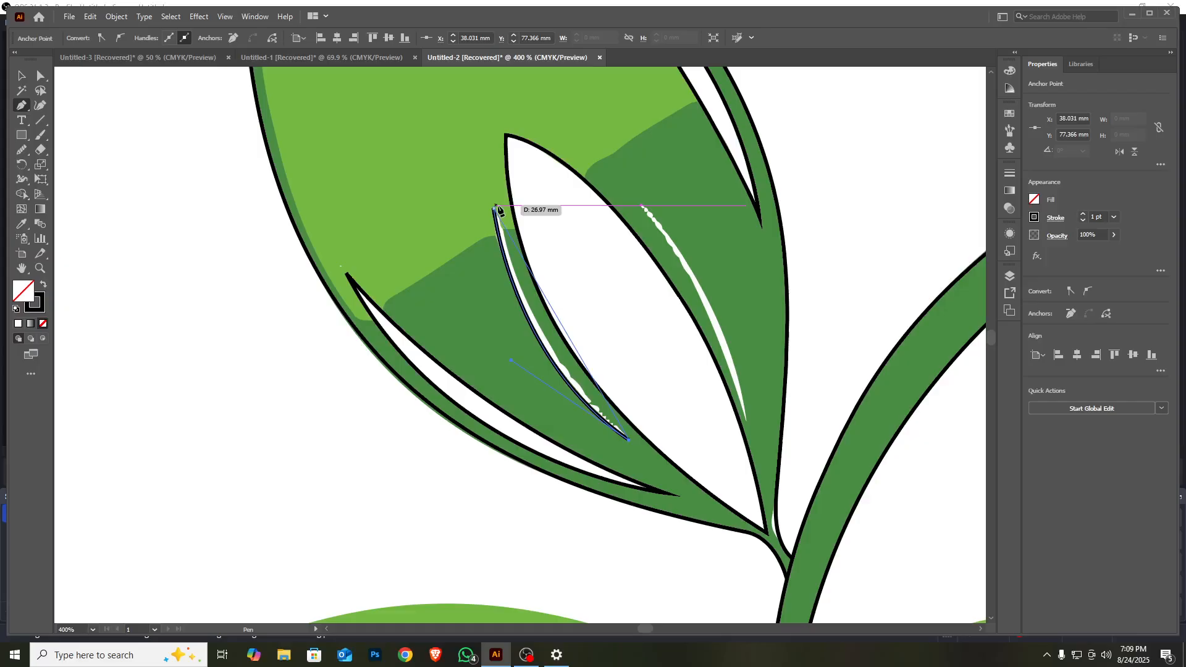
{"action": "left_click_drag", "start_coordinate": [495, 210], "coordinate": [494, 178]}
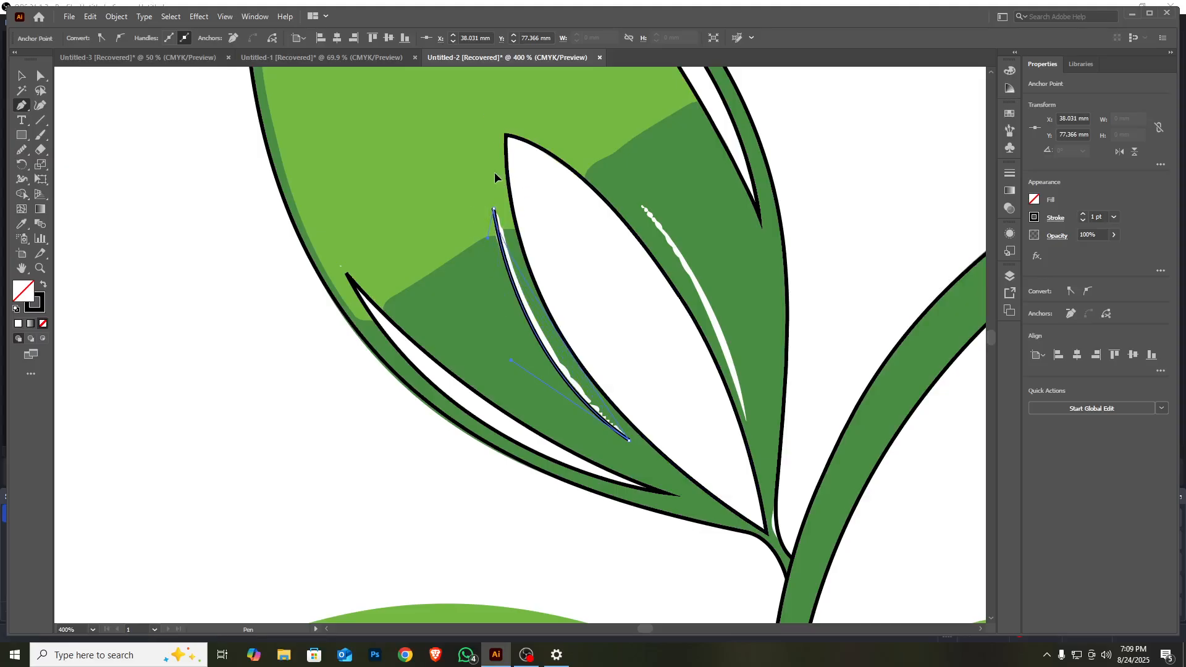
{"action": "scroll", "coordinate": [428, 74], "scroll_direction": "up", "scroll_amount": 4}
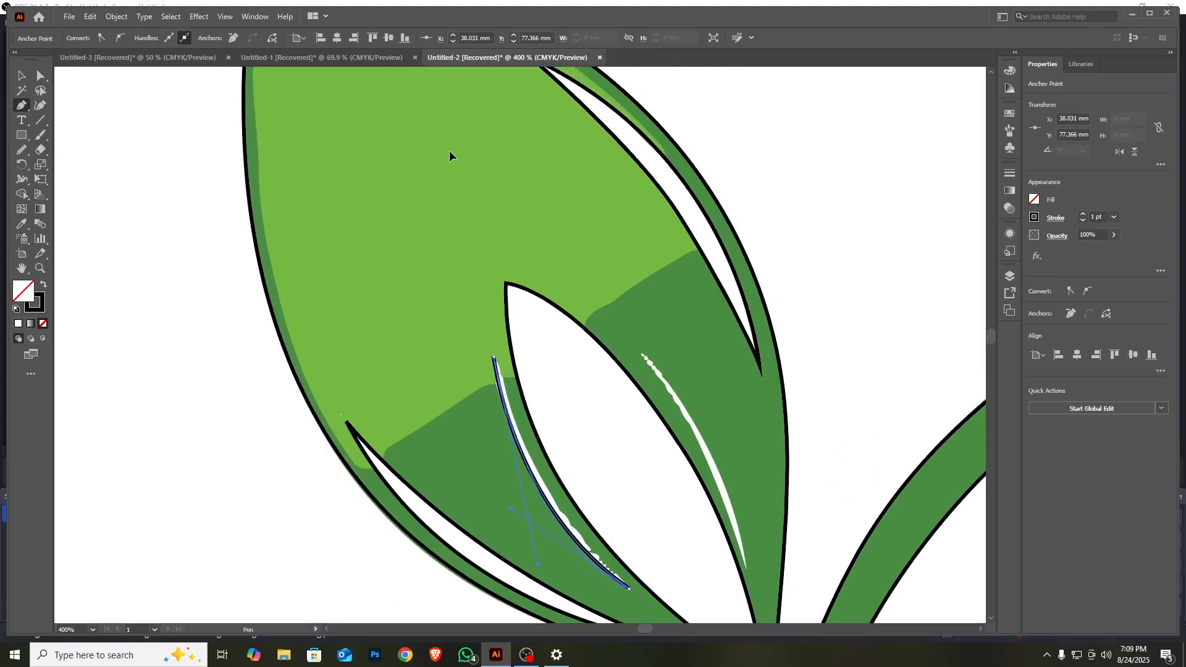
{"action": "mouse_move", "coordinate": [432, 204]}
{"action": "left_mouse_down"}
{"action": "mouse_move", "coordinate": [455, 183]}
{"action": "mouse_move", "coordinate": [461, 210]}
{"action": "left_mouse_up"}
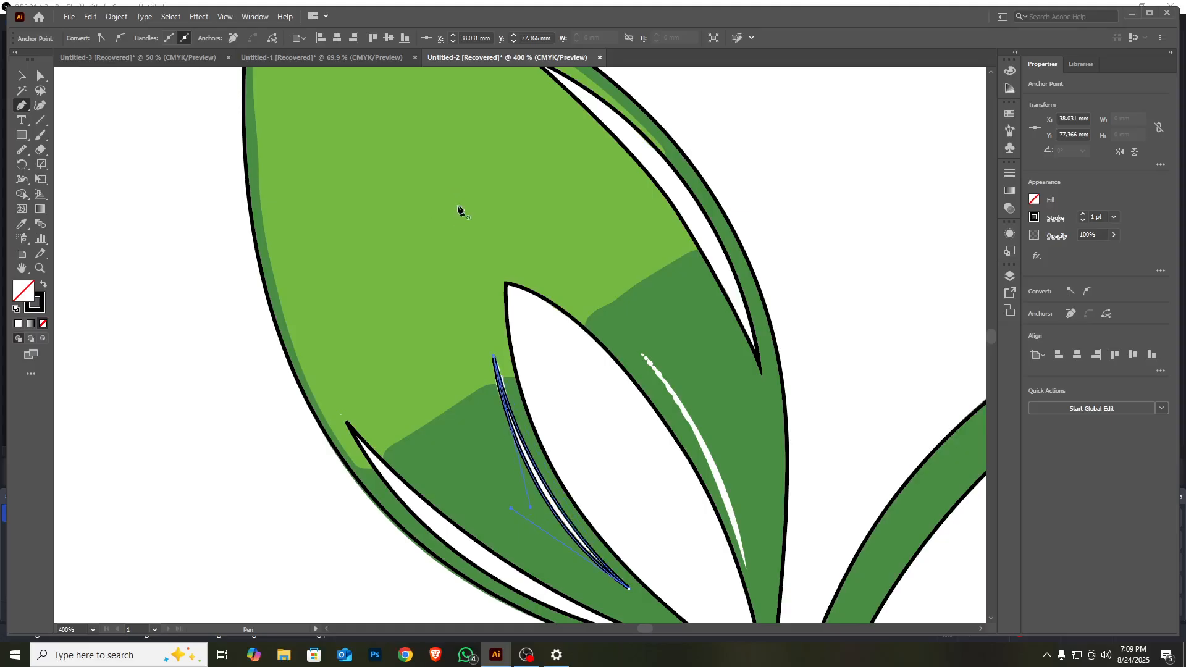
Step: Trace the narrow white highlight just right of the leaf's centre shape as a closed path of two curves with a sharp lower corner
{"action": "left_click", "coordinate": [642, 355]}
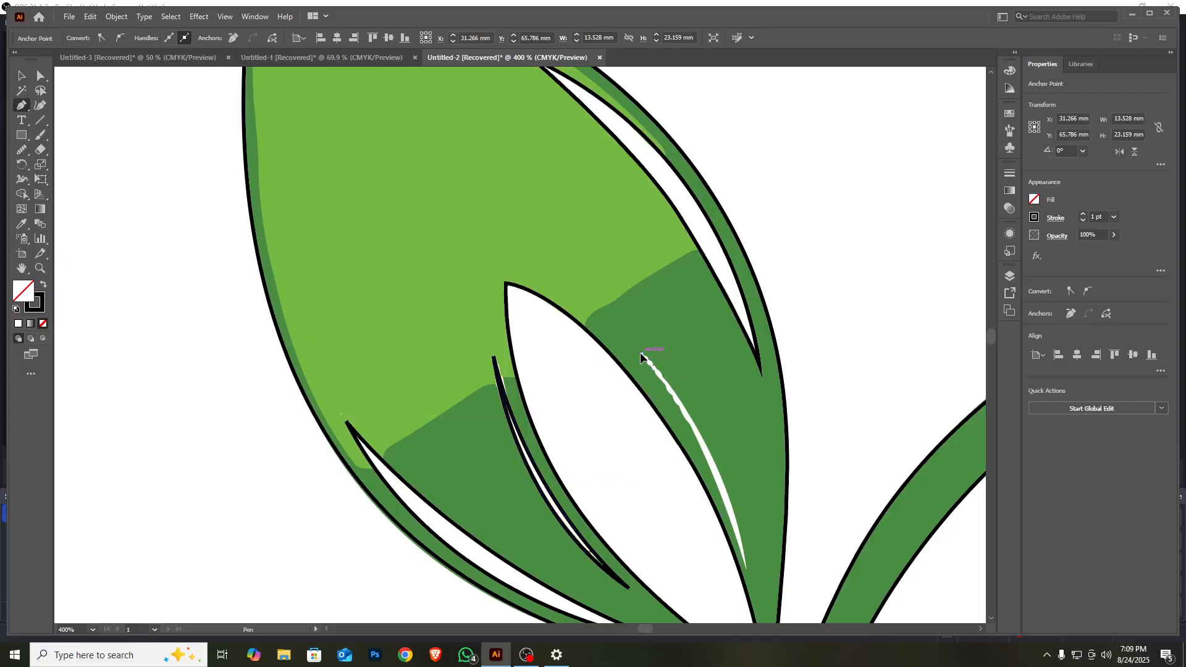
{"action": "scroll", "coordinate": [748, 575], "scroll_direction": "down", "scroll_amount": 4}
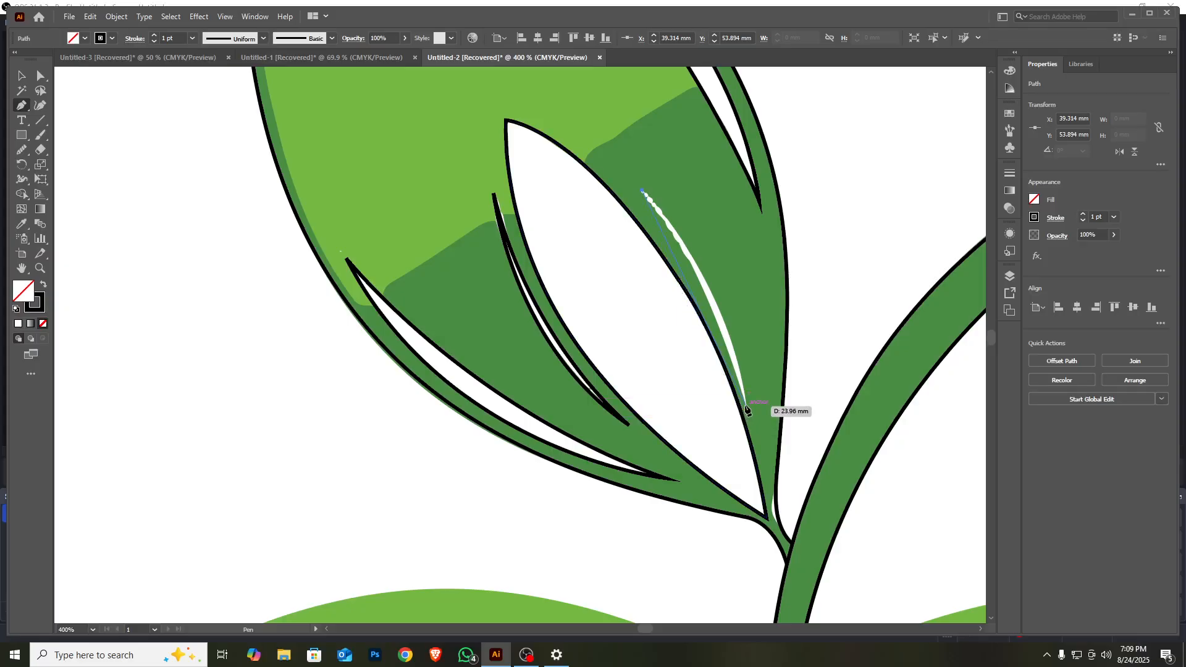
{"action": "mouse_move", "coordinate": [746, 407]}
{"action": "left_mouse_down"}
{"action": "mouse_move", "coordinate": [742, 479]}
{"action": "mouse_move", "coordinate": [763, 480]}
{"action": "mouse_move", "coordinate": [785, 544]}
{"action": "left_mouse_up"}
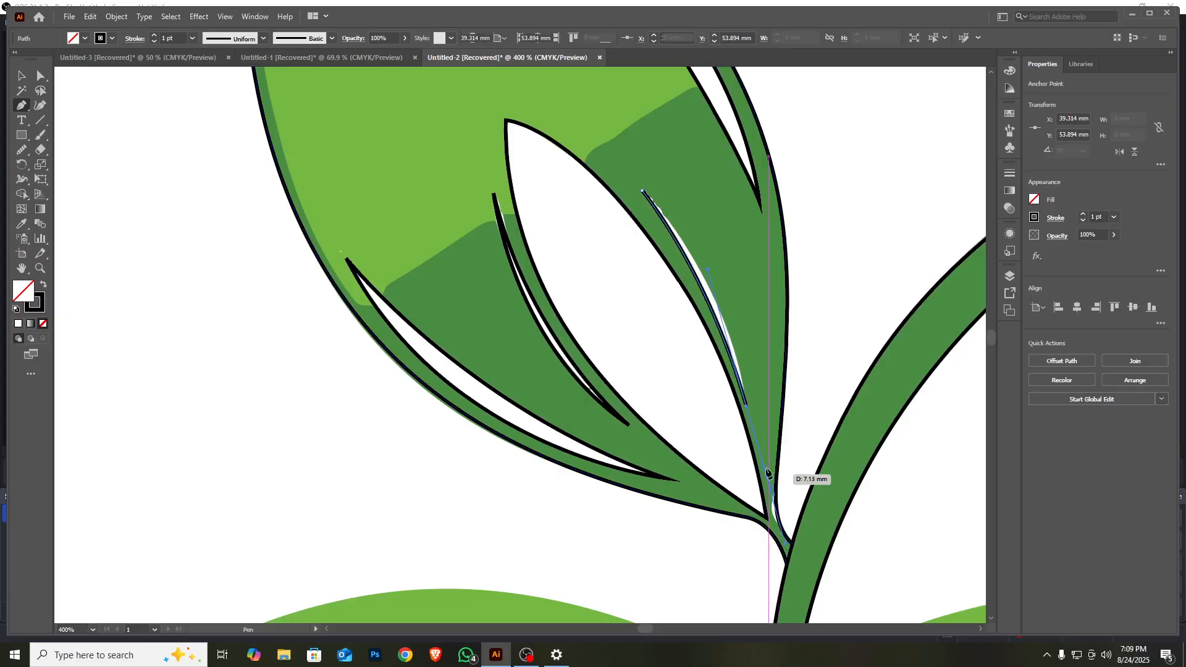
{"action": "left_click", "coordinate": [746, 408]}
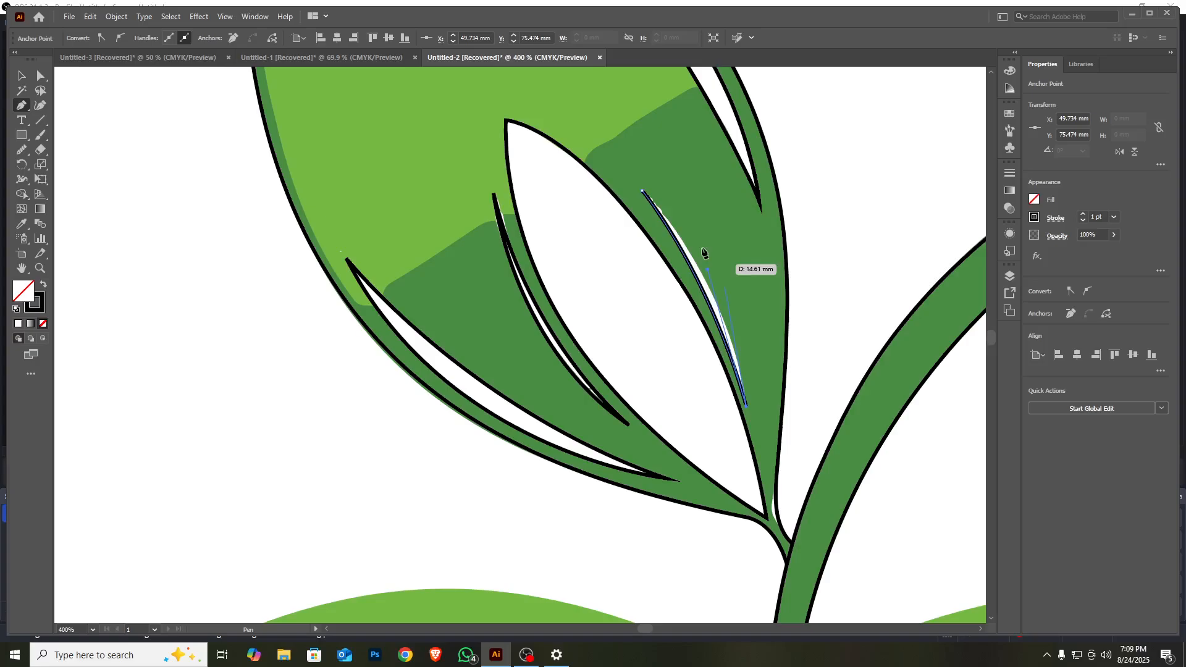
{"action": "left_click", "coordinate": [642, 189]}
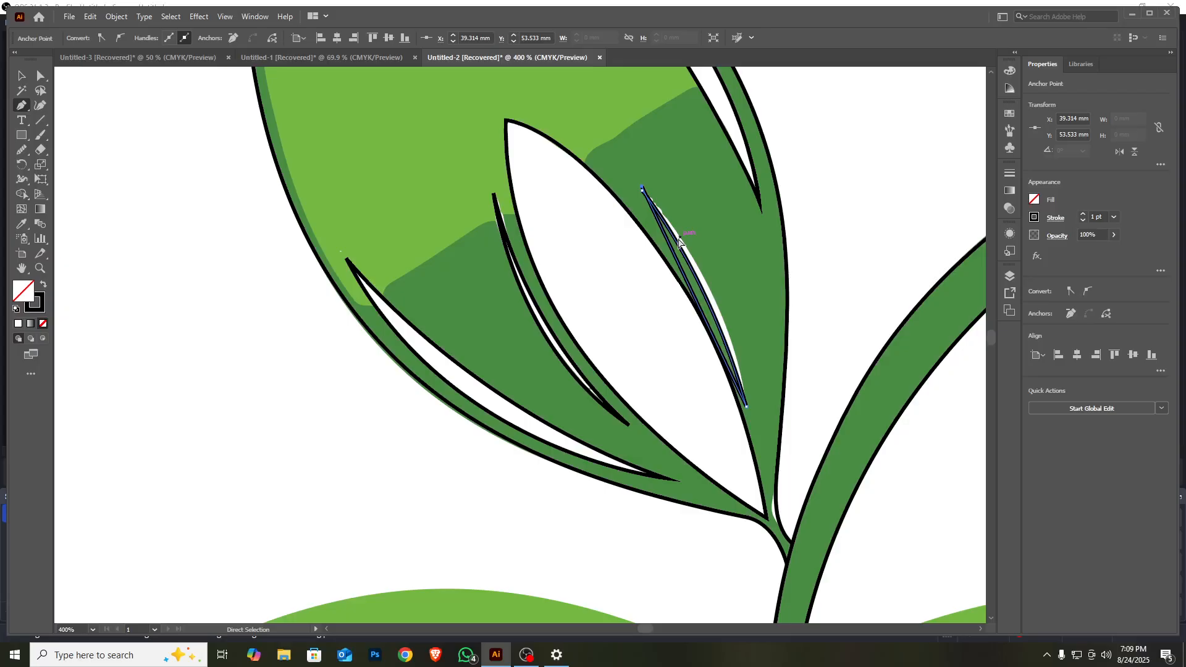
{"action": "left_click", "coordinate": [679, 242], "text": "ctrl"}
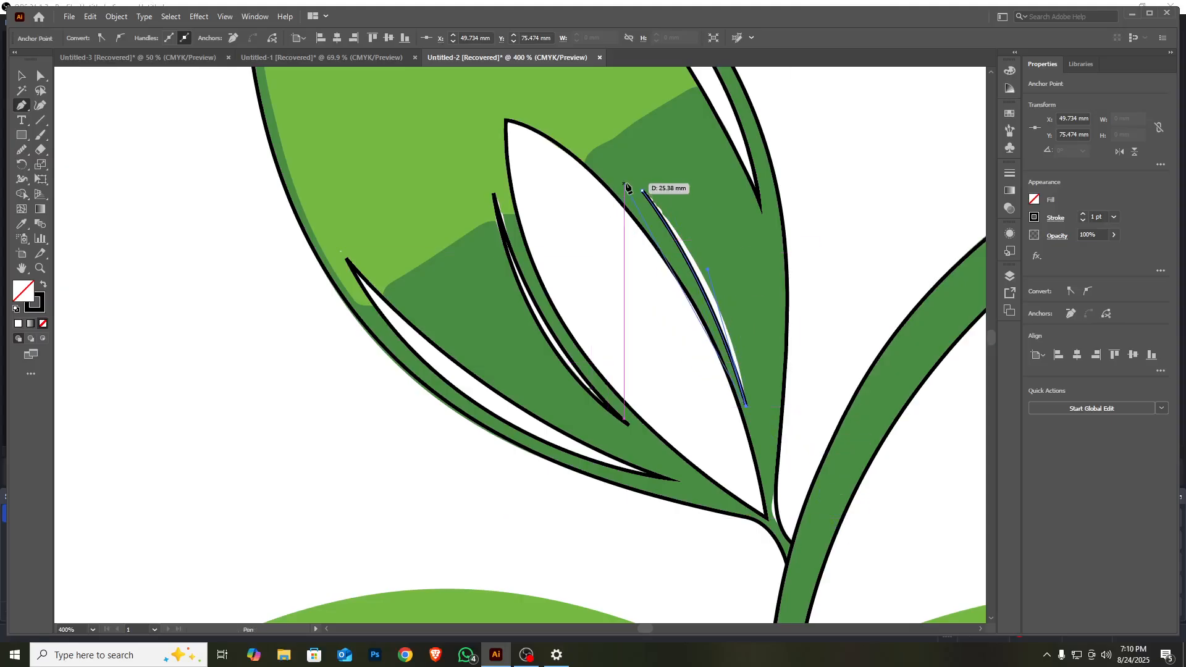
{"action": "left_click_drag", "start_coordinate": [603, 195], "coordinate": [578, 197]}
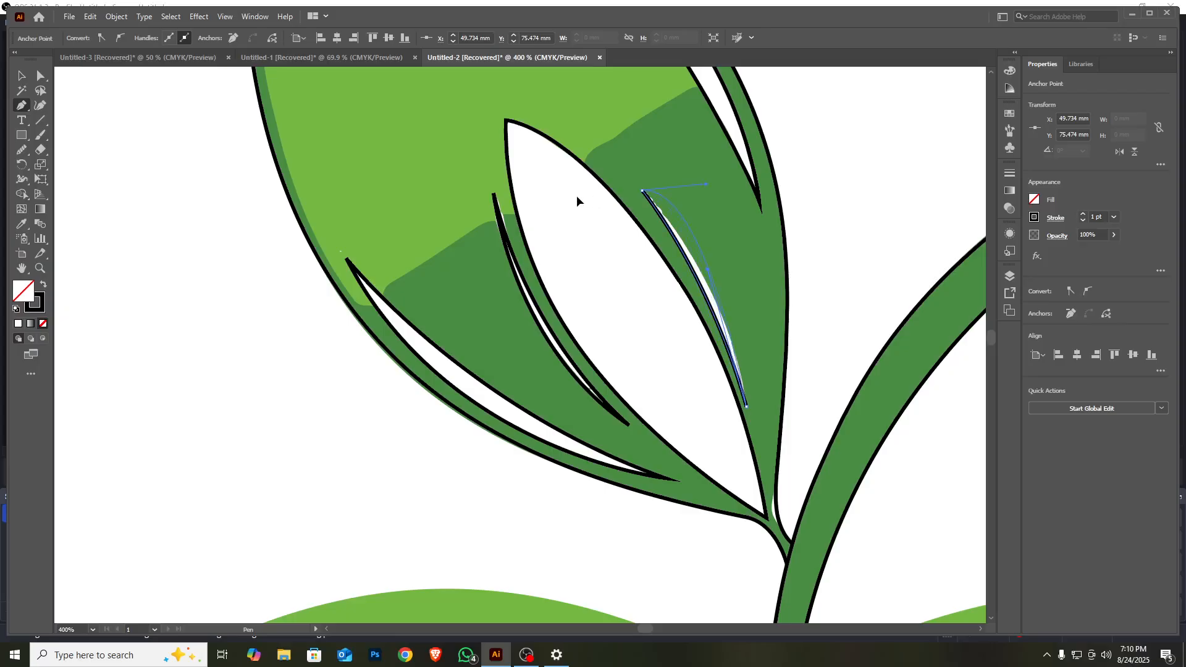
{"action": "left_click_drag", "start_coordinate": [549, 115], "coordinate": [556, 106]}
Step: Start the apple body's outline at the stem base, curve it over the upper right shoulder and remove the shoulder anchor's outgoing handle
{"action": "scroll", "coordinate": [539, 302], "scroll_direction": "down", "scroll_amount": 3}
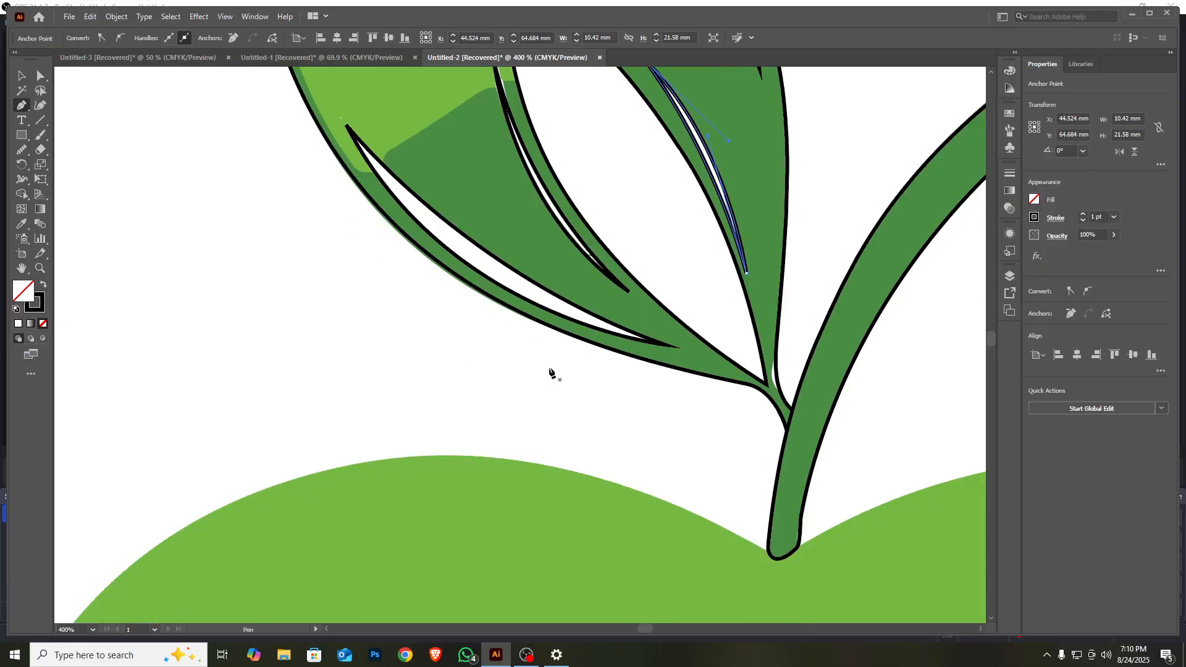
{"action": "scroll", "coordinate": [556, 434], "scroll_direction": "down", "scroll_amount": 1}
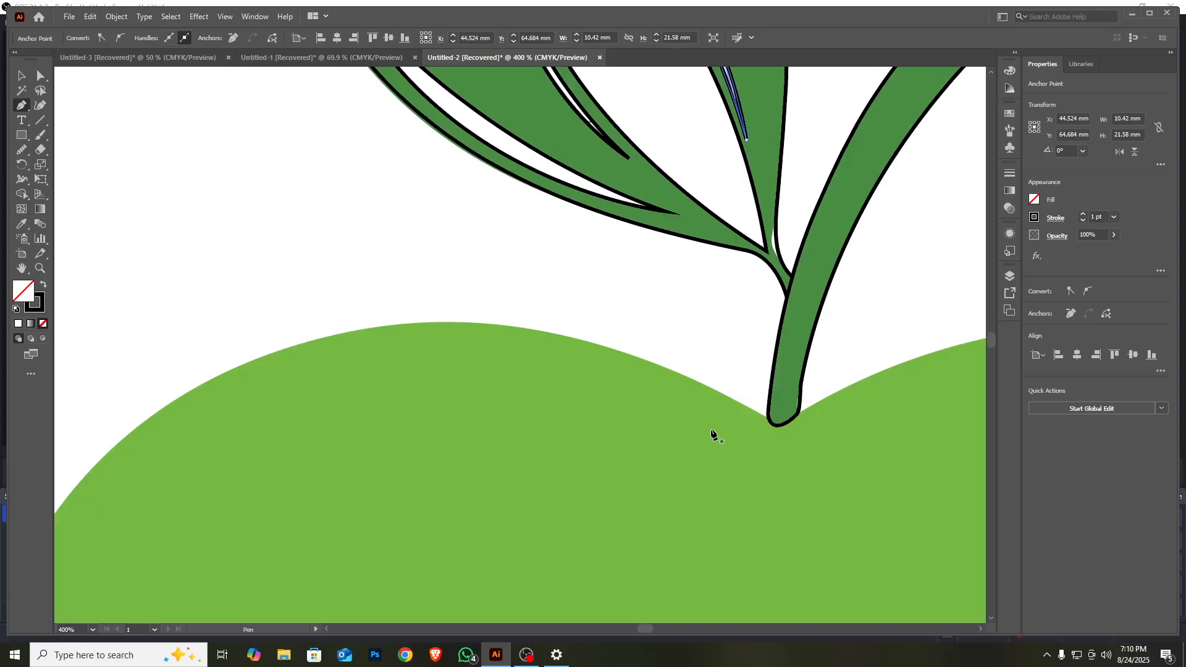
{"action": "scroll", "coordinate": [715, 418], "scroll_direction": "down", "scroll_amount": 4}
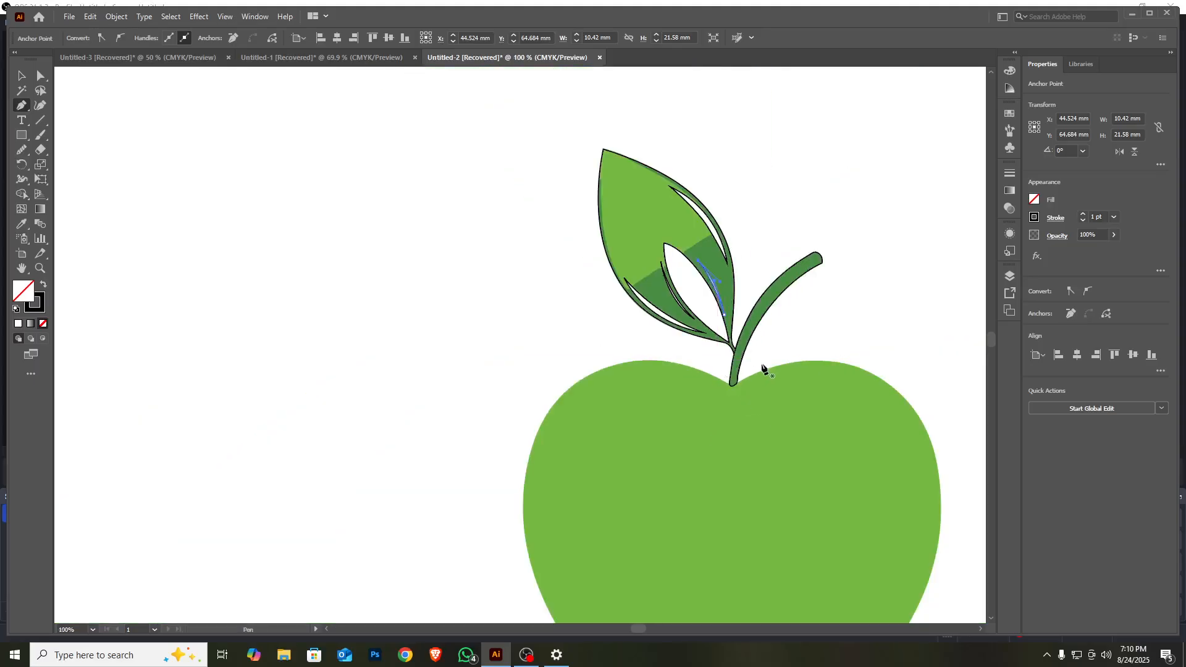
{"action": "scroll", "coordinate": [764, 369], "scroll_direction": "right", "scroll_amount": 2}
{"action": "scroll", "coordinate": [642, 383], "scroll_direction": "down", "scroll_amount": 4}
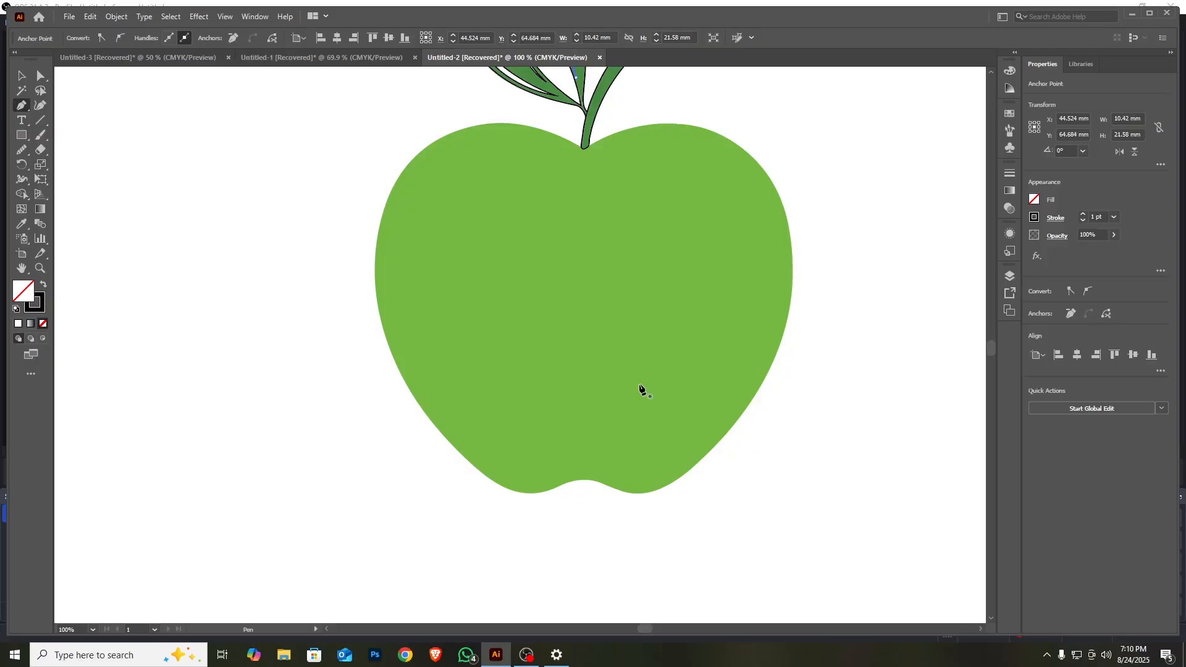
{"action": "left_click", "coordinate": [587, 146]}
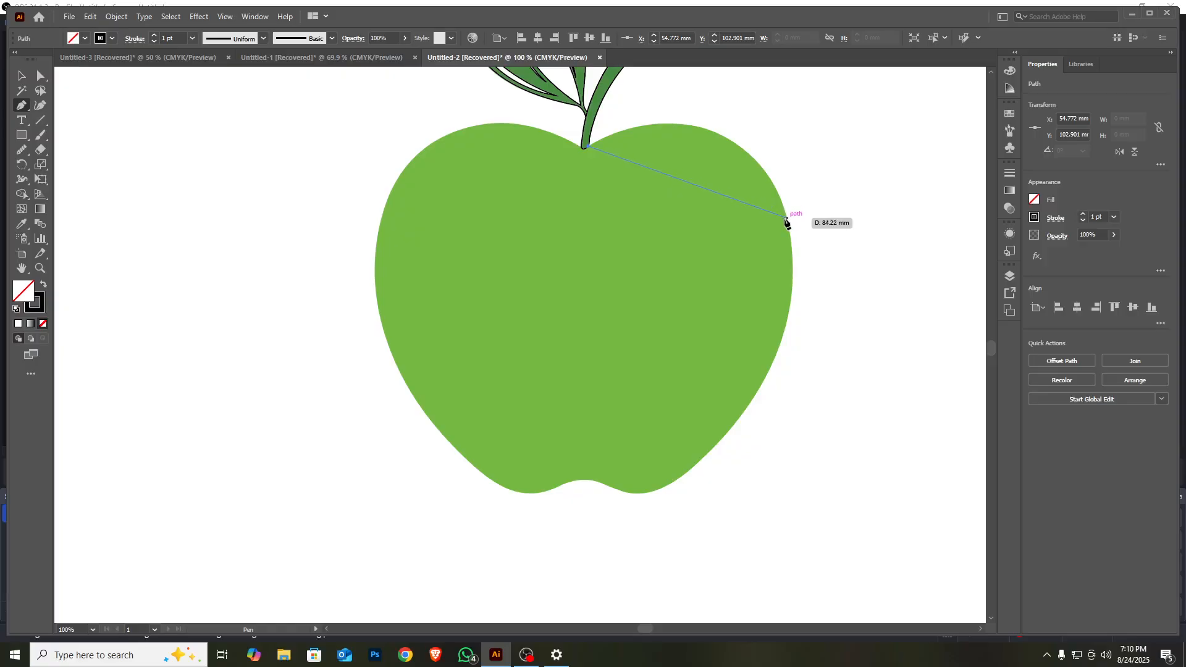
{"action": "left_click", "coordinate": [786, 215]}
{"action": "left_click_drag", "start_coordinate": [785, 217], "coordinate": [843, 366]}
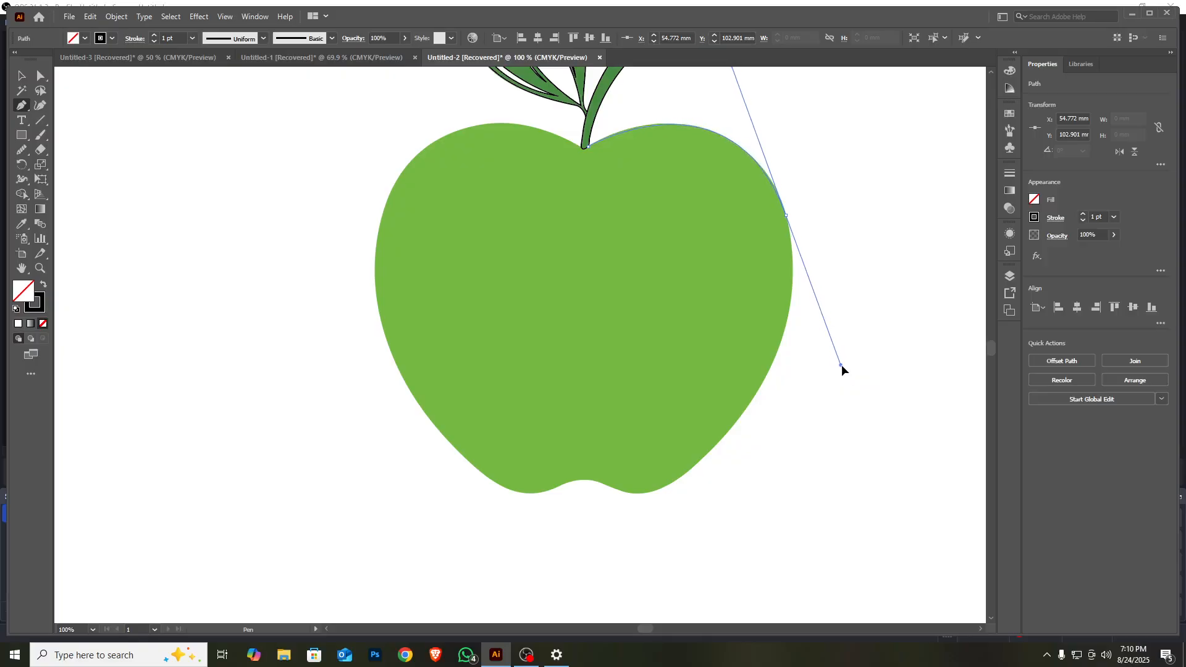
{"action": "left_click_drag", "start_coordinate": [842, 365], "coordinate": [841, 364]}
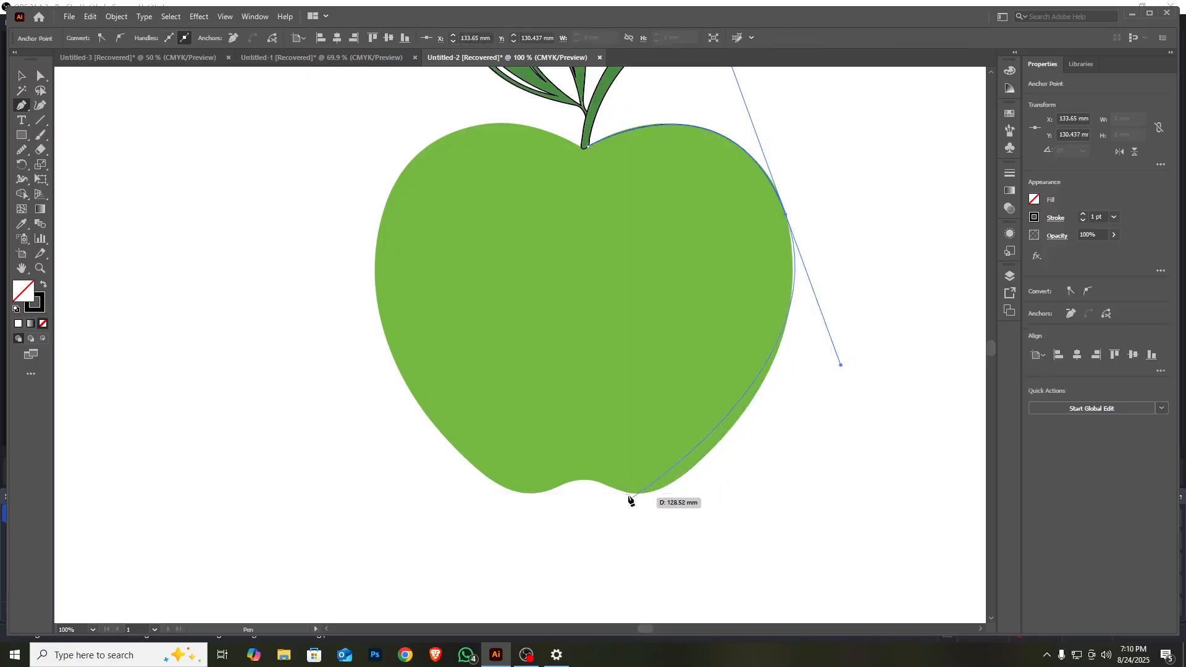
{"action": "left_click", "coordinate": [786, 217]}
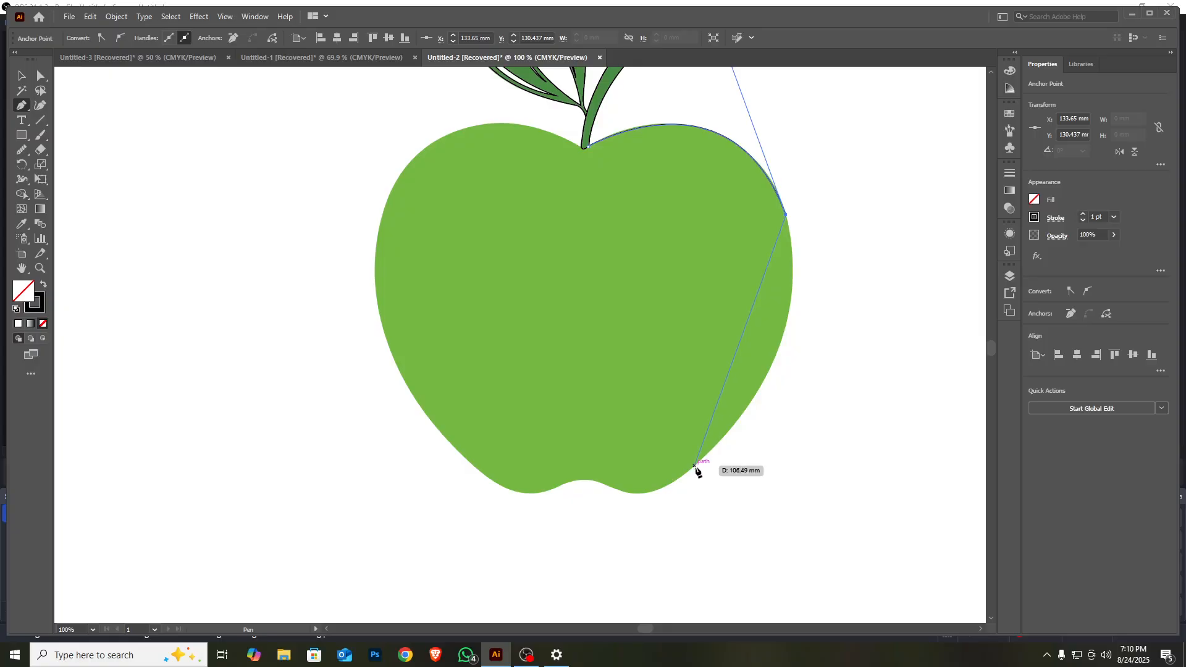
Step: Continue the apple outline down its right side and around the bottom notch to the lower left edge, removing the lower right anchor's outgoing handle
{"action": "left_click_drag", "start_coordinate": [694, 466], "coordinate": [558, 584]}
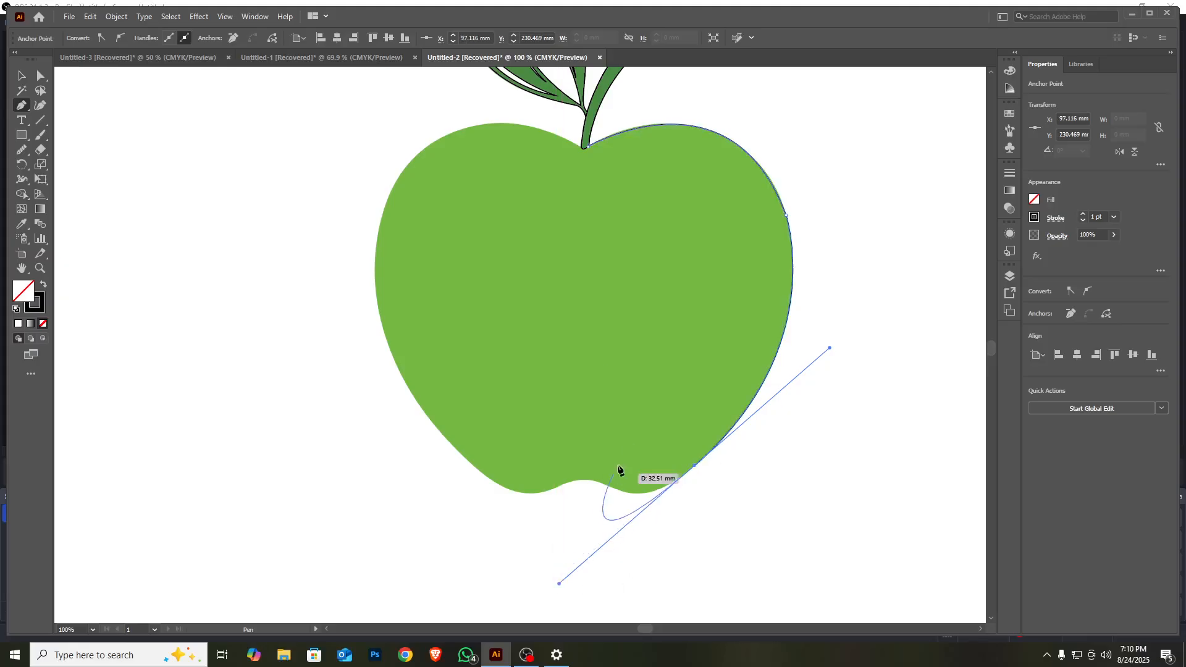
{"action": "scroll", "coordinate": [643, 427], "scroll_direction": "down", "scroll_amount": 2}
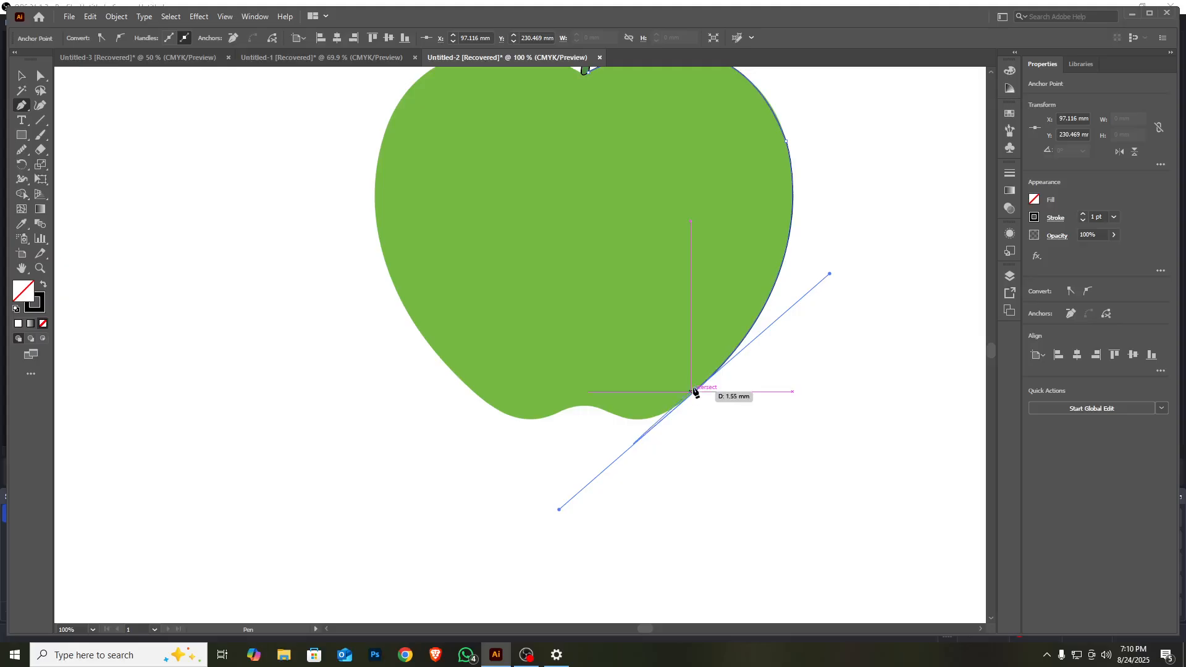
{"action": "left_click", "coordinate": [696, 394]}
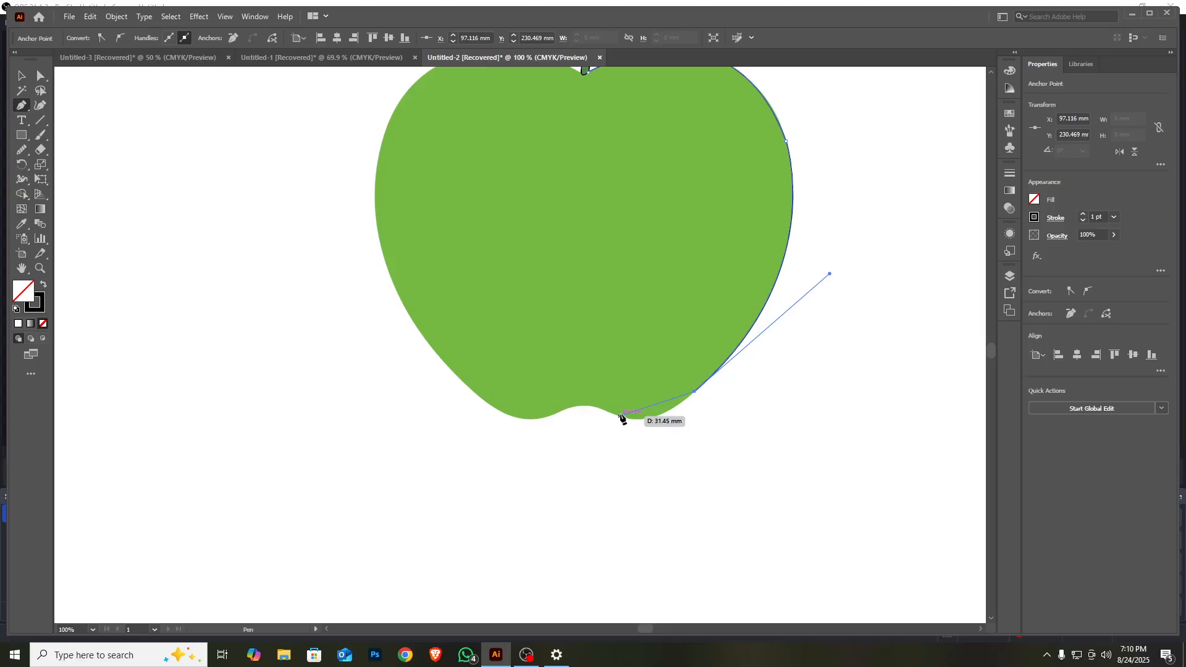
{"action": "left_click_drag", "start_coordinate": [620, 414], "coordinate": [581, 401]}
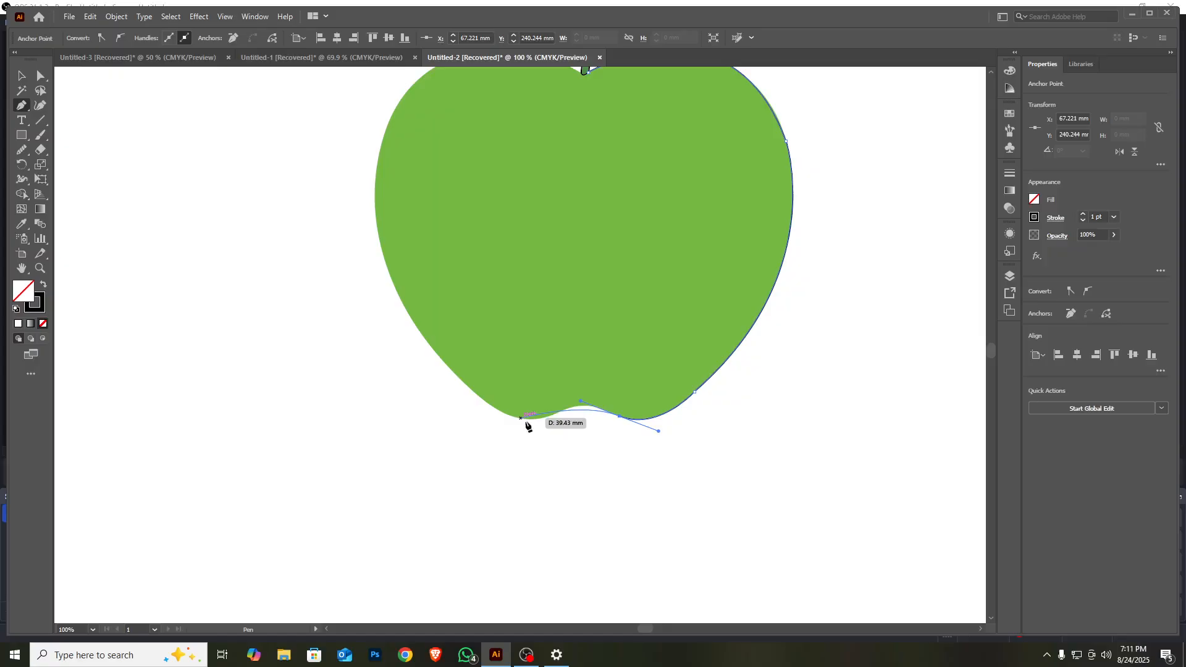
{"action": "left_click_drag", "start_coordinate": [550, 416], "coordinate": [514, 430]}
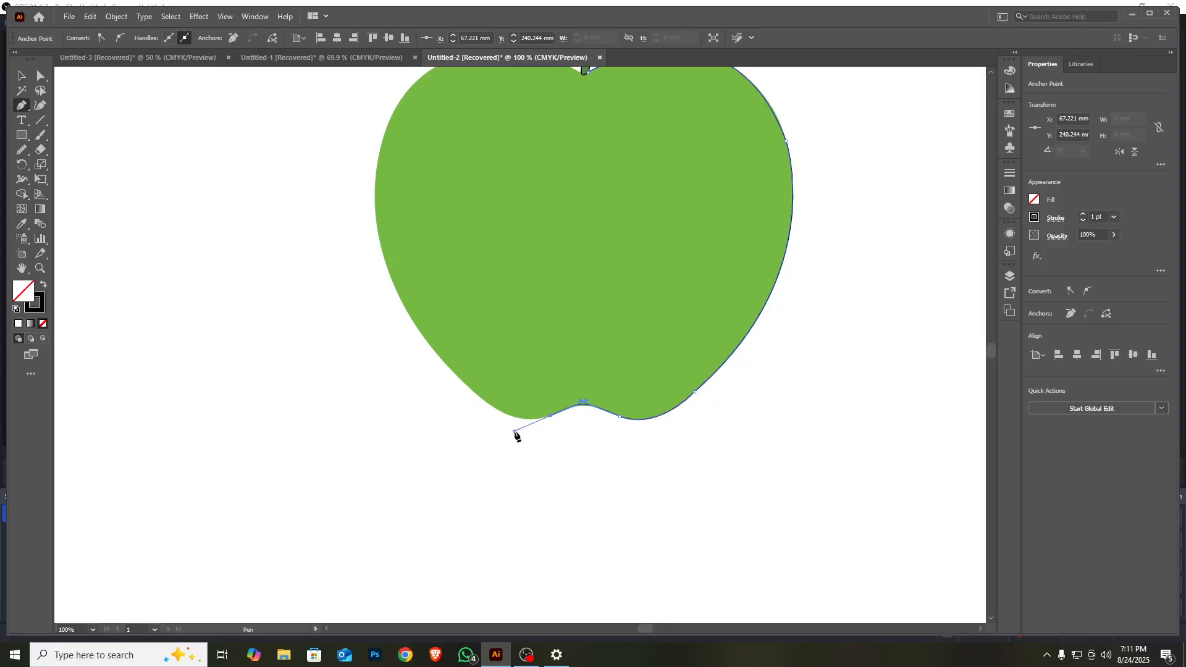
{"action": "left_click", "coordinate": [476, 394]}
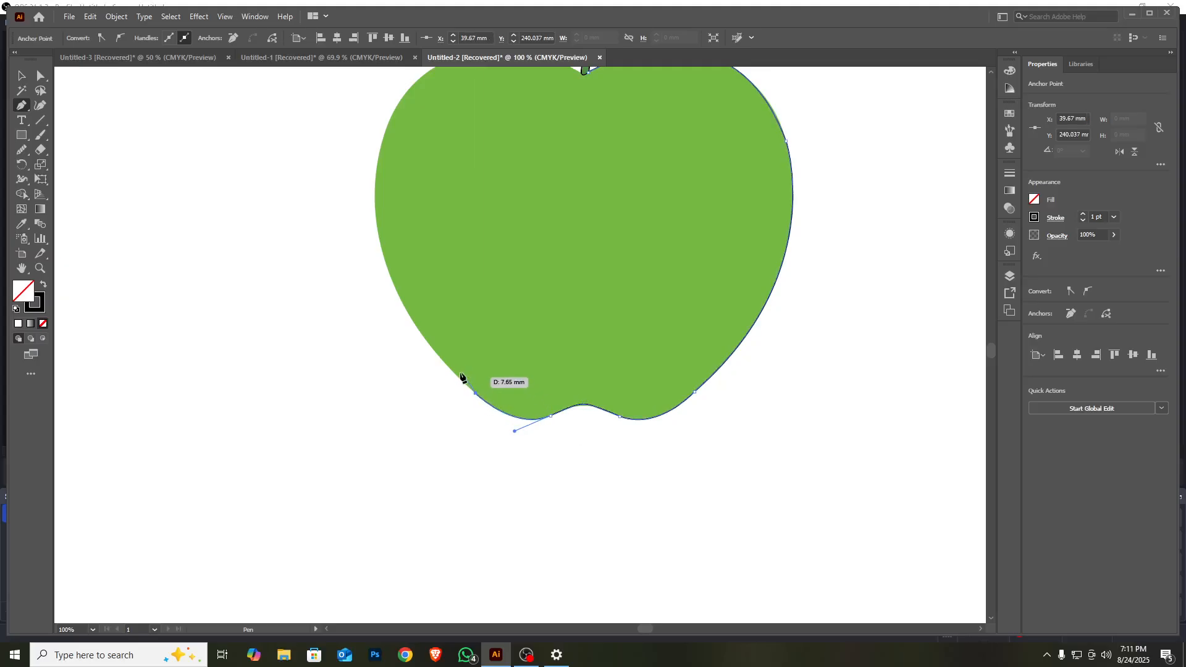
Step: Trace the apple's left side with two curves back up to the stem base, then end the path and deselect it
{"action": "scroll", "coordinate": [463, 379], "scroll_direction": "up", "scroll_amount": 3}
{"action": "left_click_drag", "start_coordinate": [376, 272], "coordinate": [377, 160]}
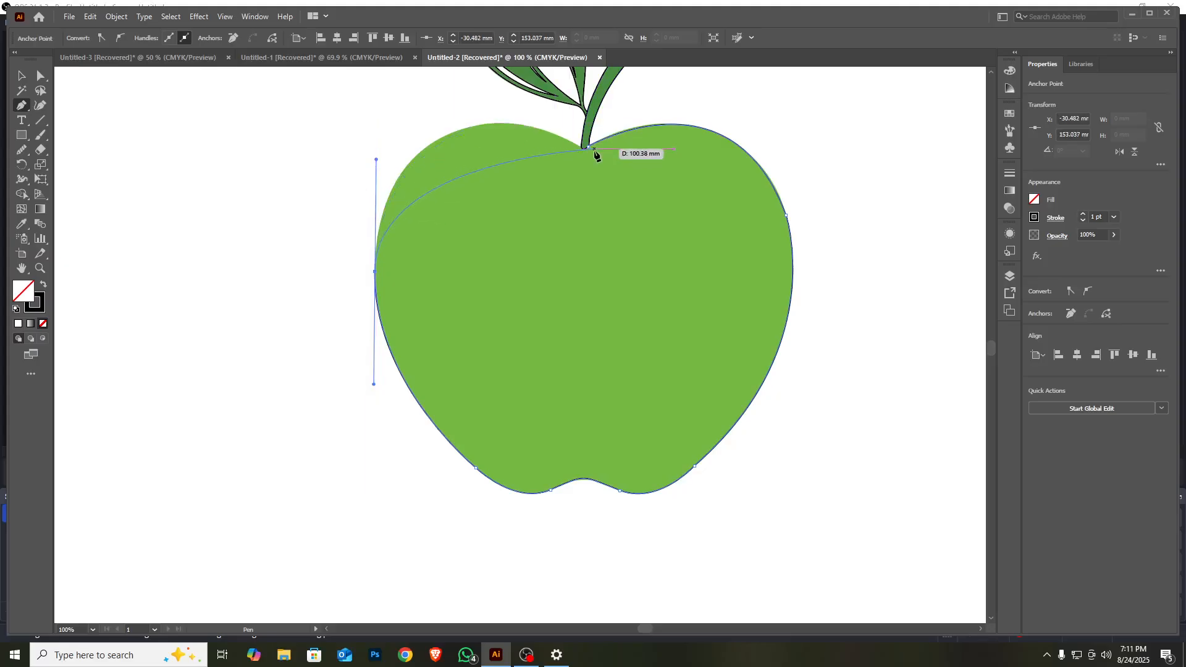
{"action": "scroll", "coordinate": [595, 153], "scroll_direction": "up", "scroll_amount": 7}
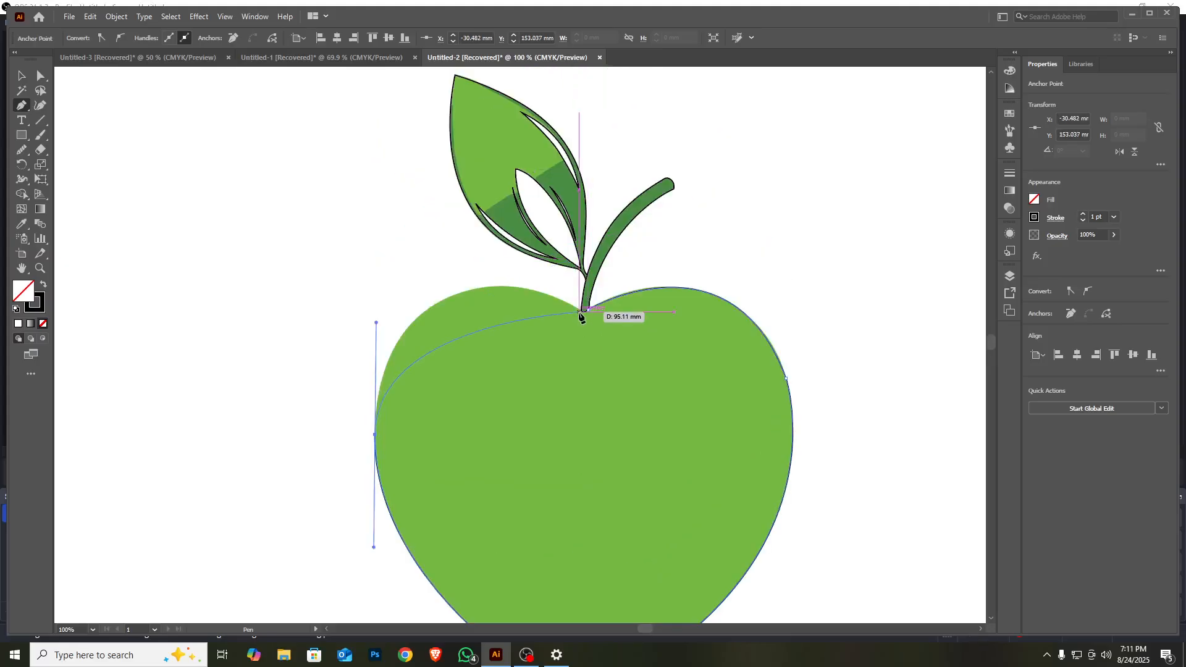
{"action": "left_click_drag", "start_coordinate": [581, 311], "coordinate": [704, 378]}
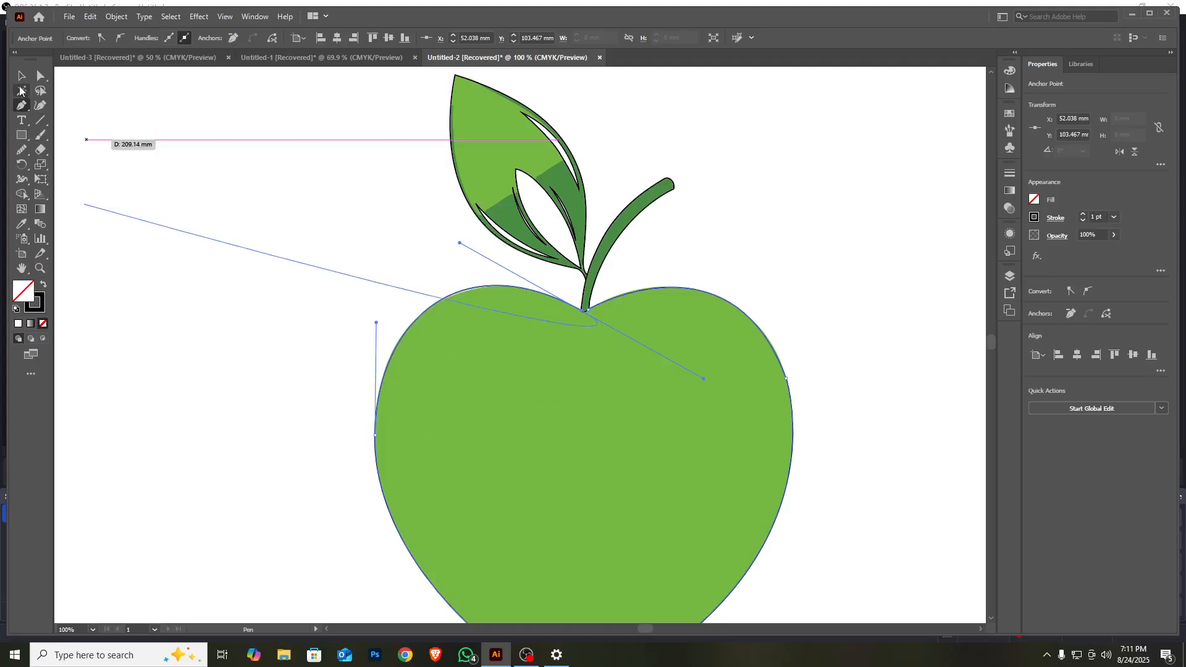
{"action": "left_click", "coordinate": [21, 76]}
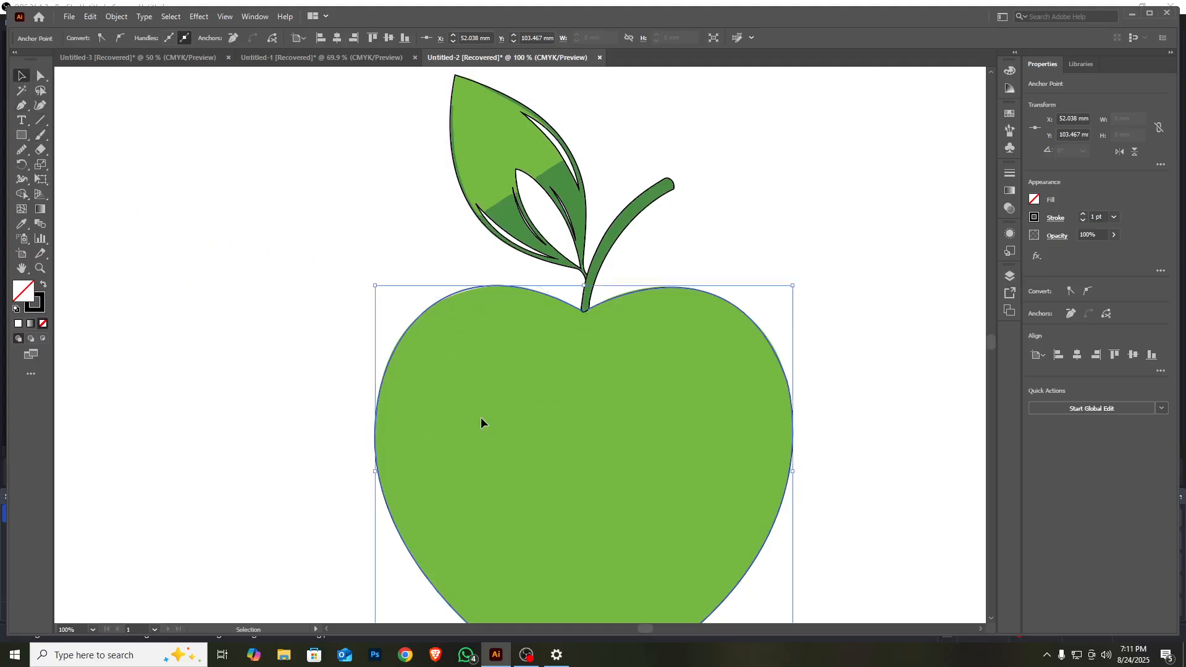
{"action": "scroll", "coordinate": [494, 437], "scroll_direction": "down", "scroll_amount": 2}
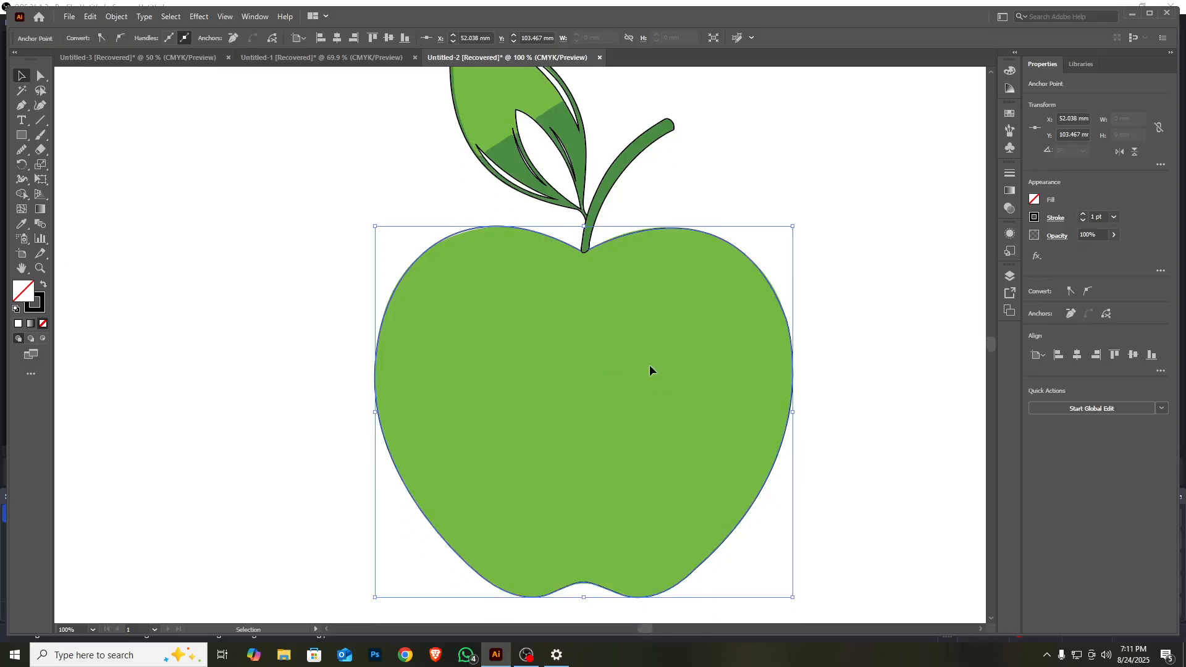
{"action": "scroll", "coordinate": [666, 293], "scroll_direction": "down", "scroll_amount": 2}
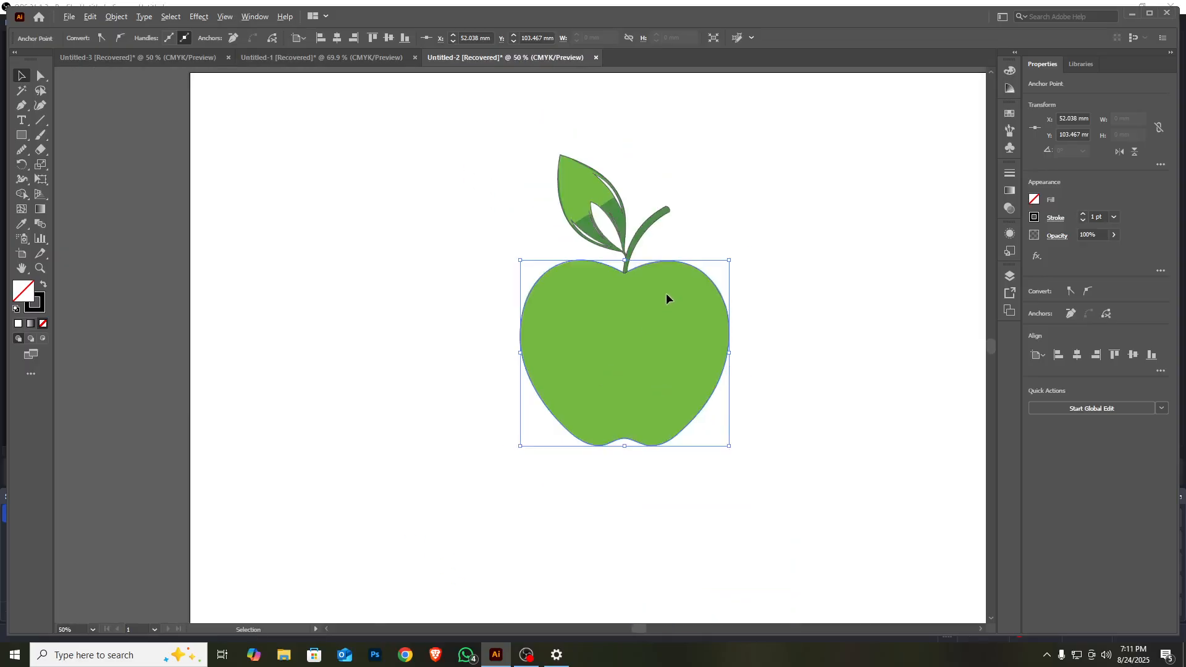
{"action": "scroll", "coordinate": [773, 290], "scroll_direction": "up", "scroll_amount": 2}
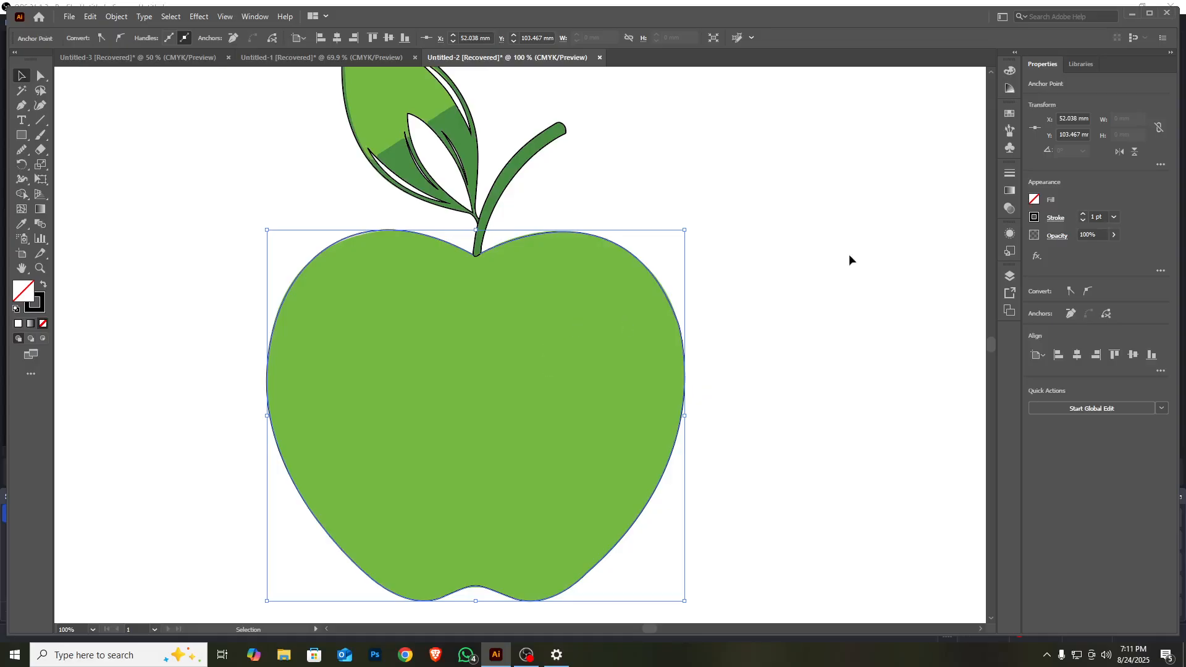
{"action": "left_click", "coordinate": [866, 247]}
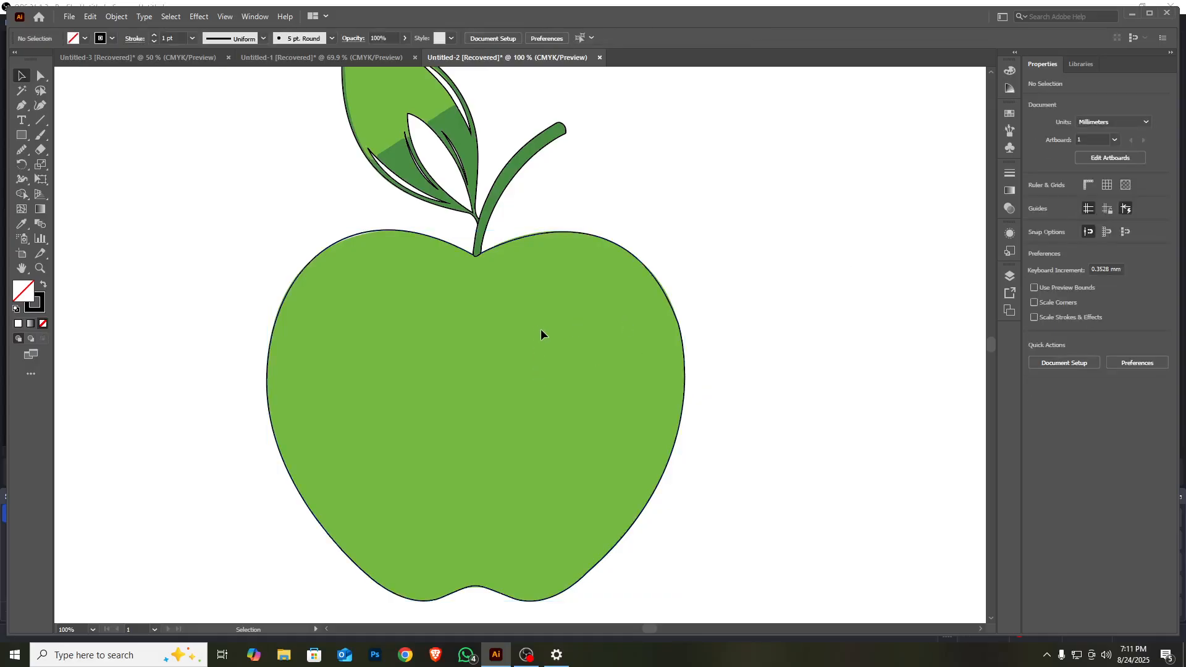
Step: Select all the traced outlines together and move them to the blank area right of the green apple, at about X 245 mm, Y 115 mm
{"action": "scroll", "coordinate": [737, 304], "scroll_direction": "up", "scroll_amount": 2}
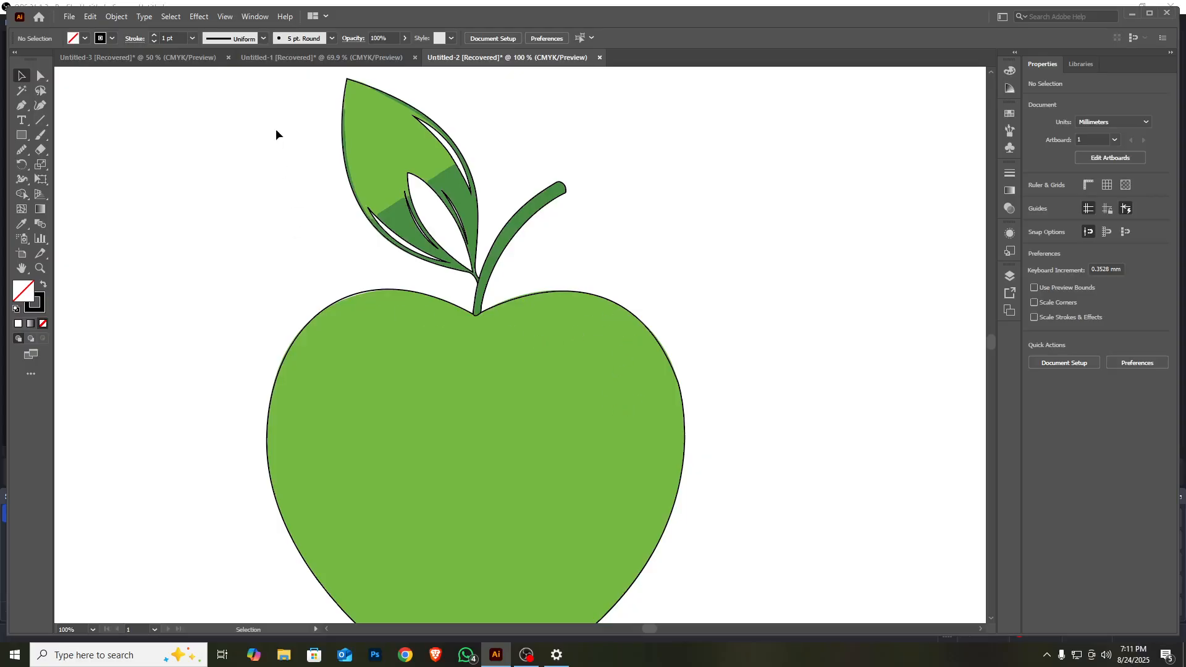
{"action": "left_click", "coordinate": [602, 432]}
{"action": "scroll", "coordinate": [596, 353], "scroll_direction": "down", "scroll_amount": 3}
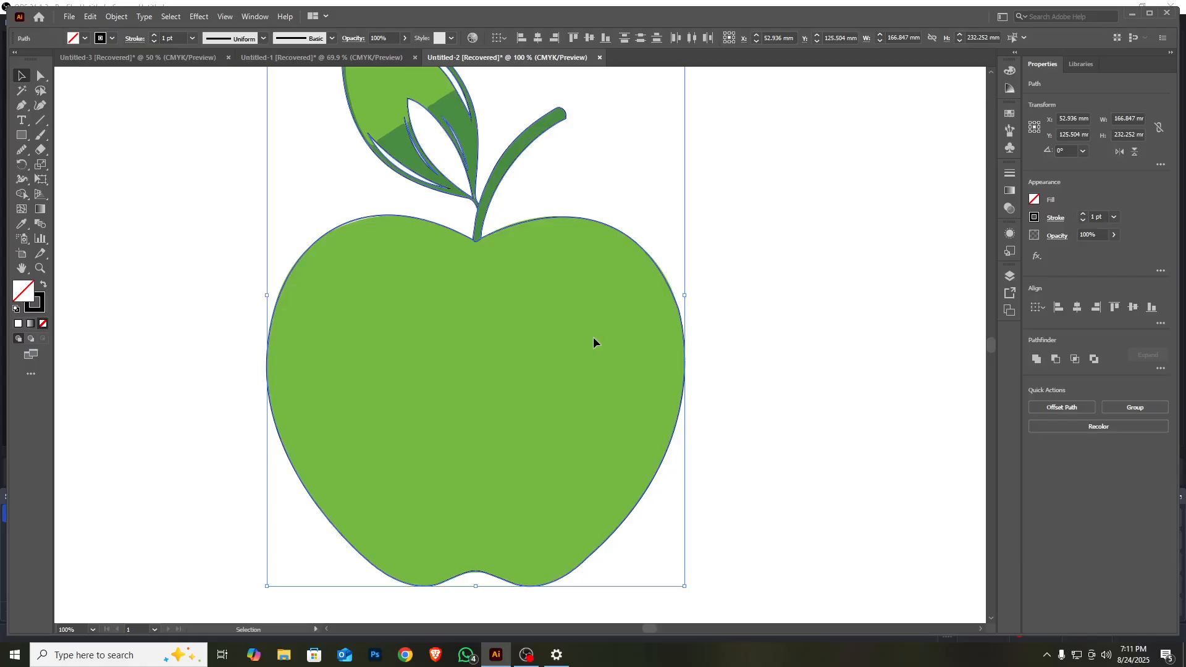
{"action": "left_click_drag", "start_coordinate": [704, 385], "coordinate": [705, 385]}
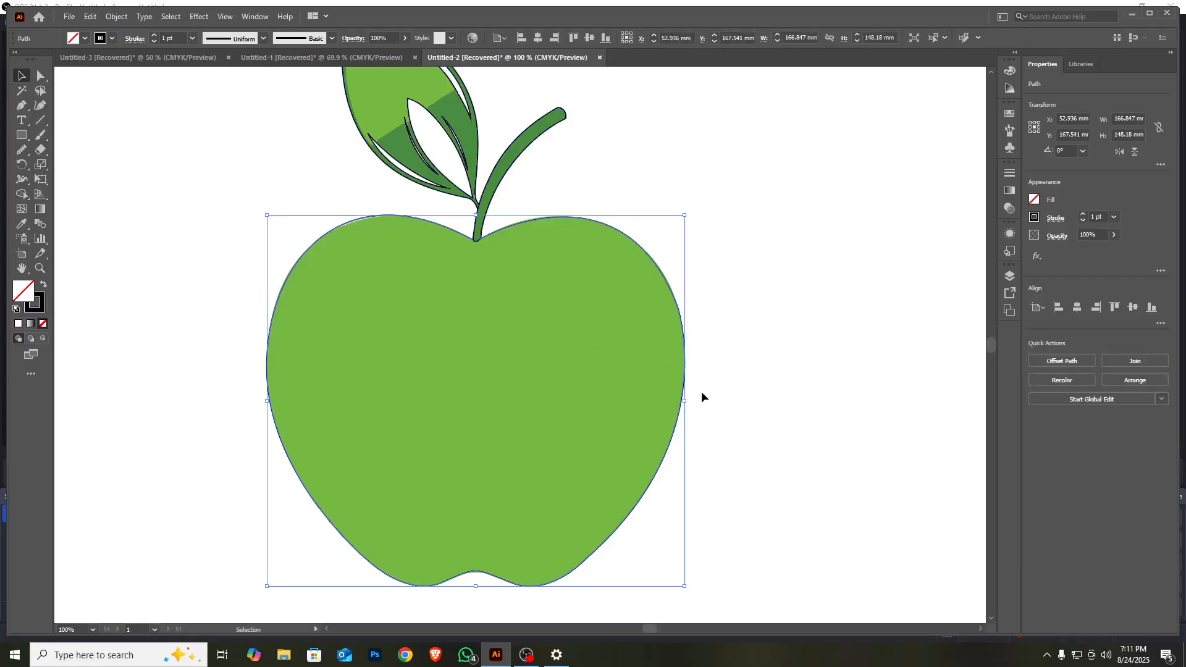
{"action": "scroll", "coordinate": [677, 367], "scroll_direction": "down", "scroll_amount": 2, "text": "alt"}
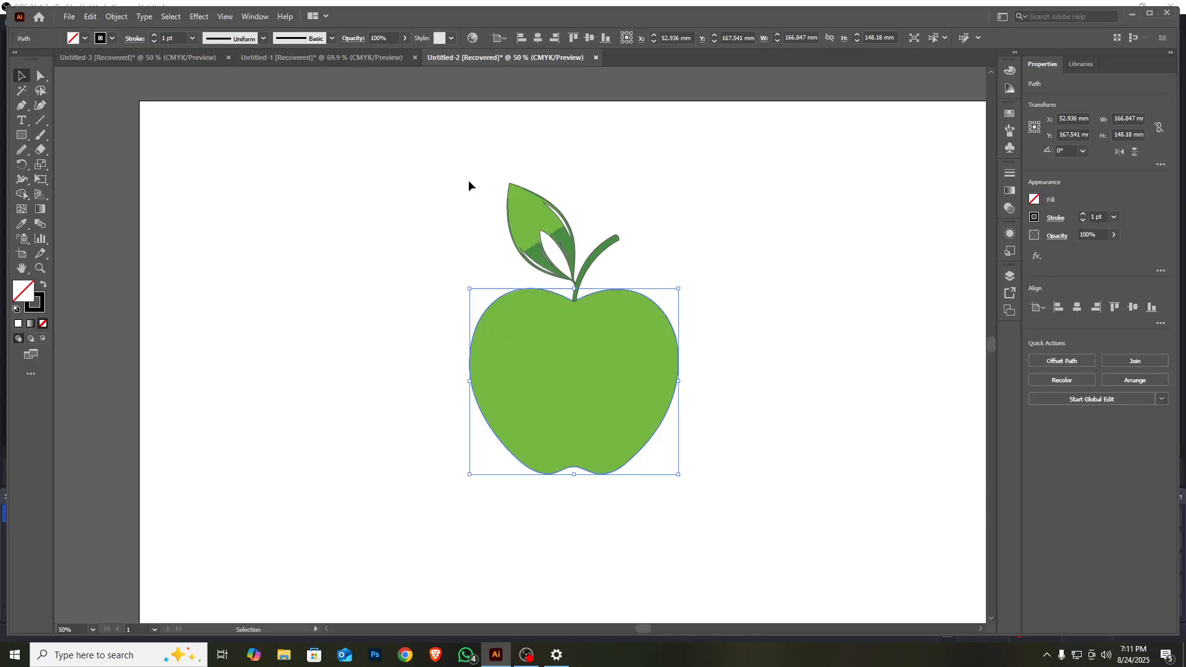
{"action": "left_click_drag", "start_coordinate": [469, 180], "coordinate": [739, 435]}
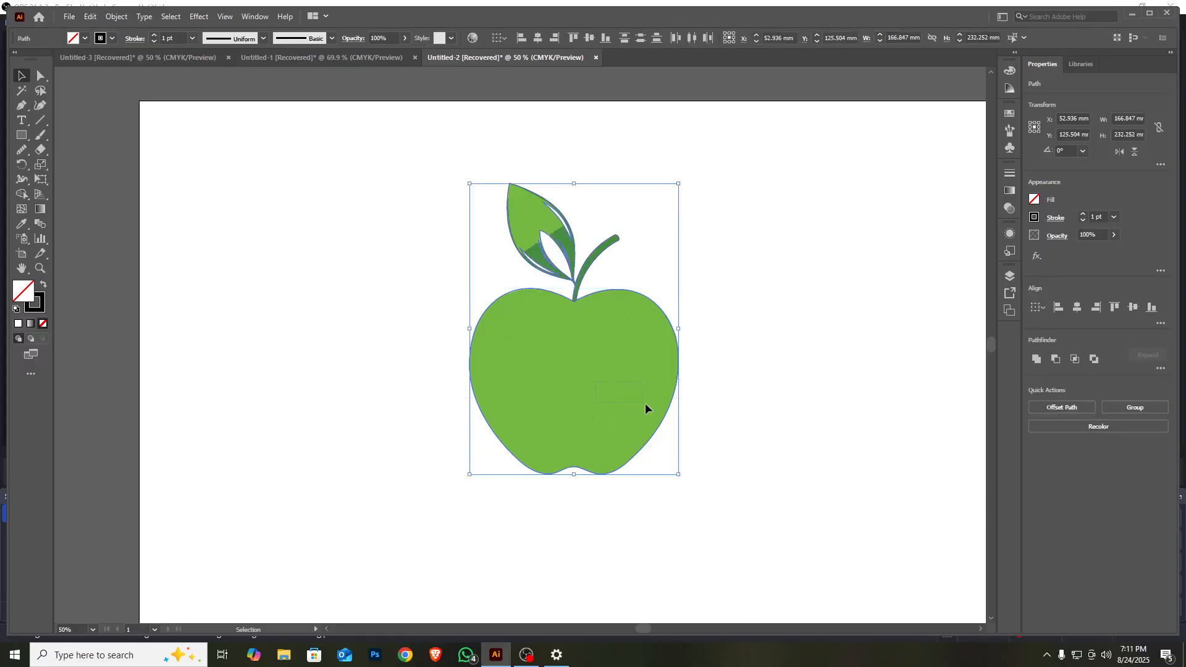
{"action": "left_click_drag", "start_coordinate": [646, 405], "coordinate": [651, 402]}
{"action": "left_click_drag", "start_coordinate": [429, 150], "coordinate": [809, 597]}
{"action": "left_click_drag", "start_coordinate": [669, 384], "coordinate": [910, 372]}
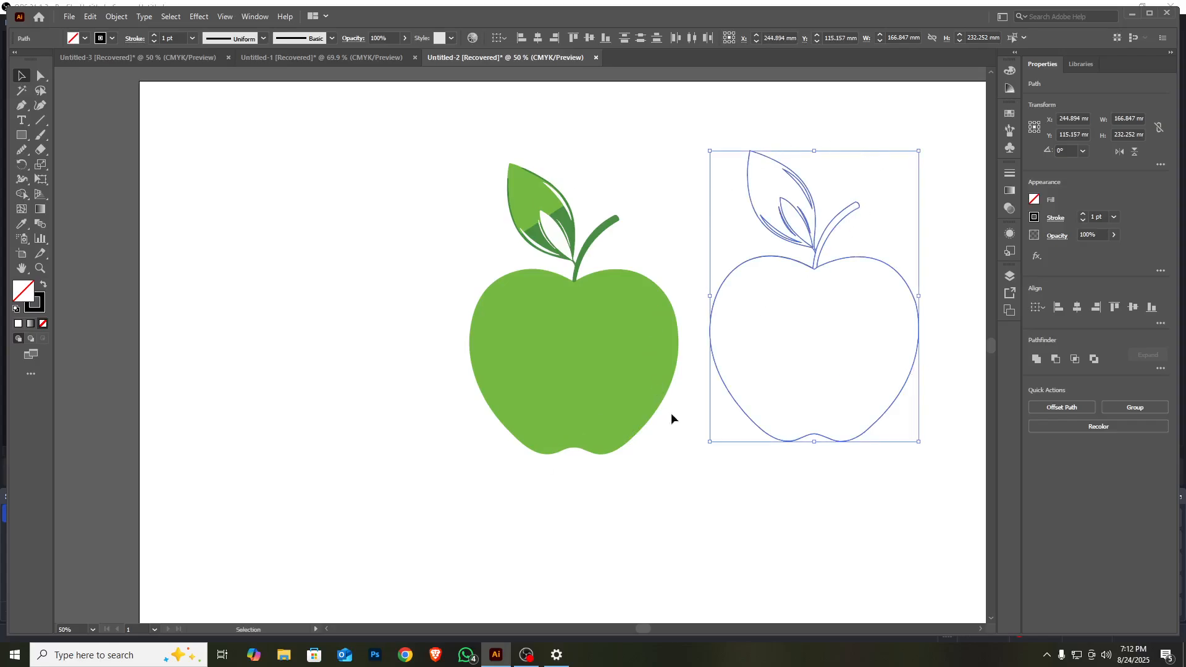
Step: Fill the traced apple body outline with red
{"action": "left_click", "coordinate": [794, 441]}
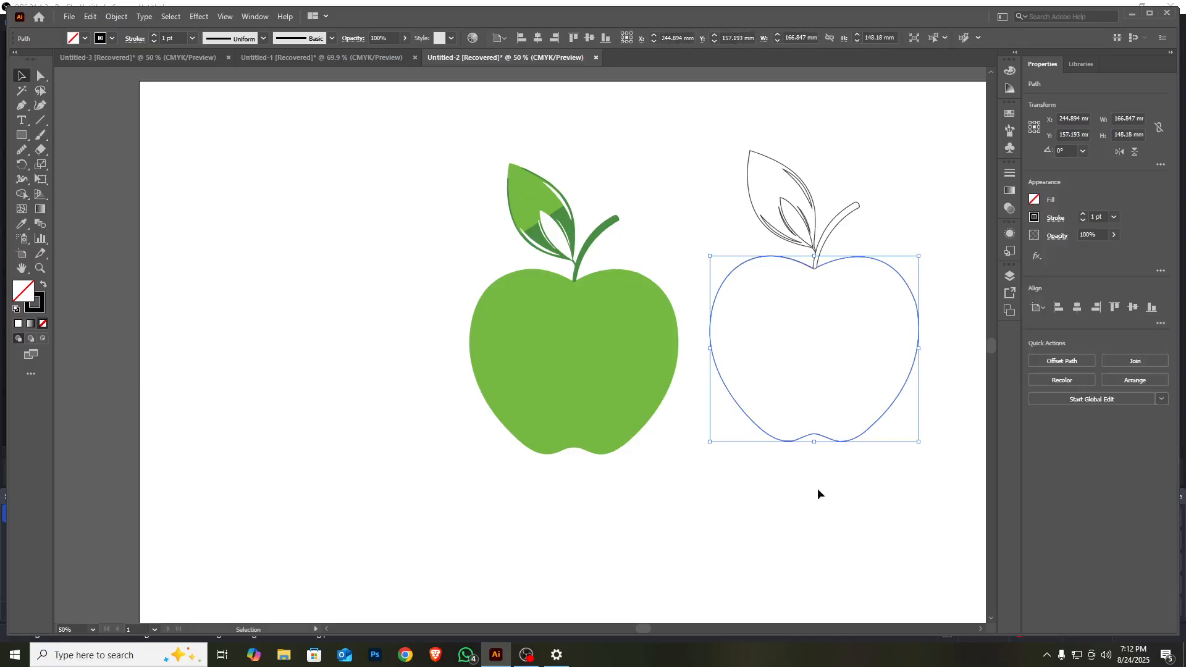
{"action": "left_click", "coordinate": [837, 543]}
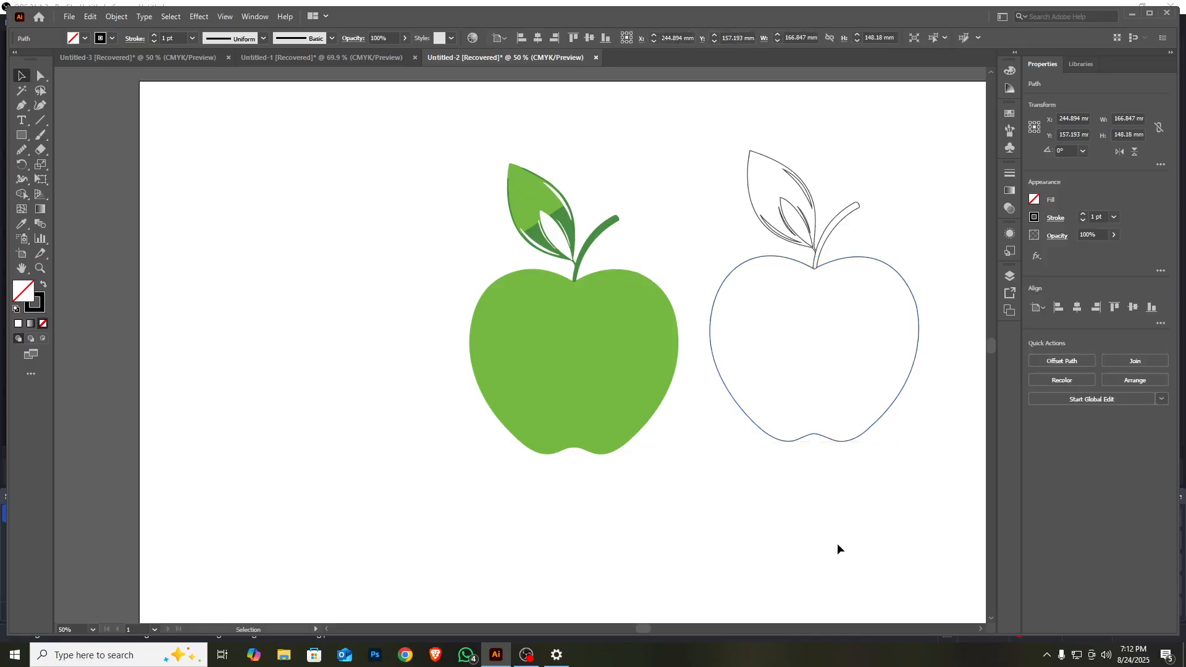
{"action": "left_click", "coordinate": [780, 258]}
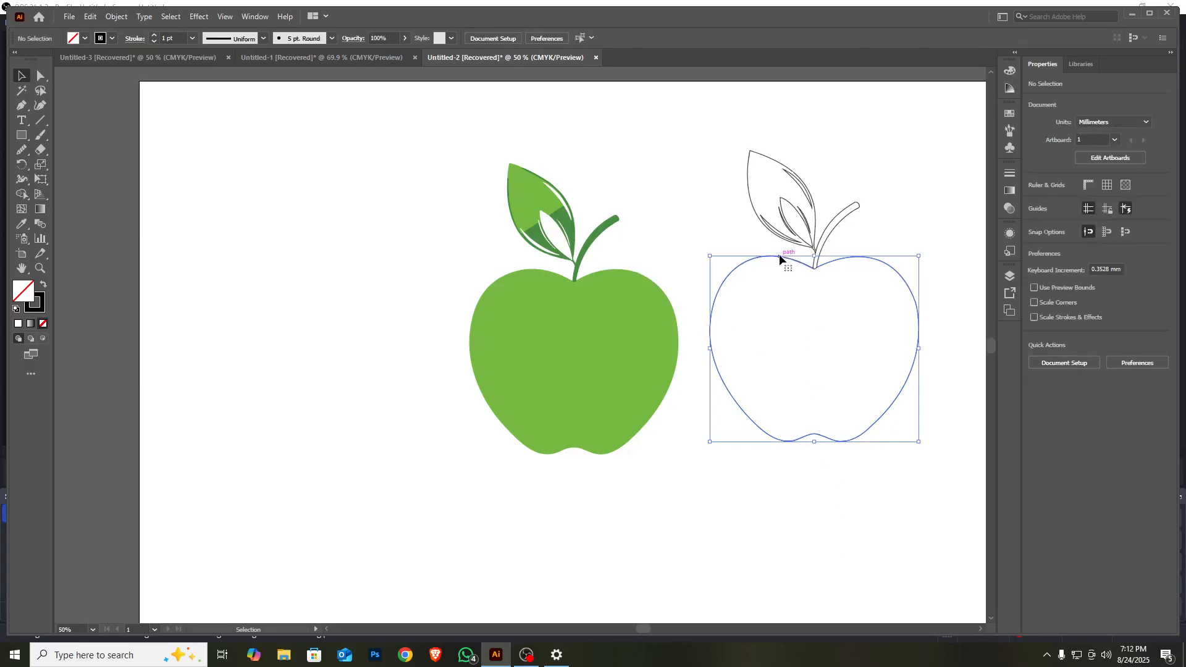
{"action": "left_click", "coordinate": [87, 39]}
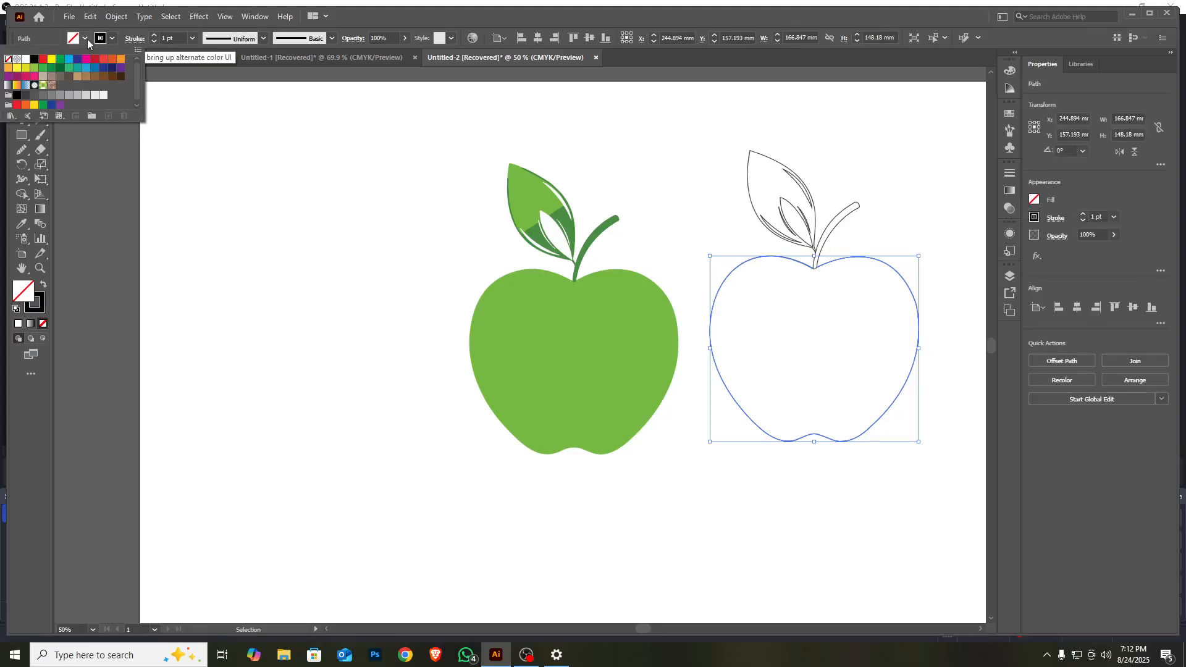
{"action": "left_click", "coordinate": [43, 60]}
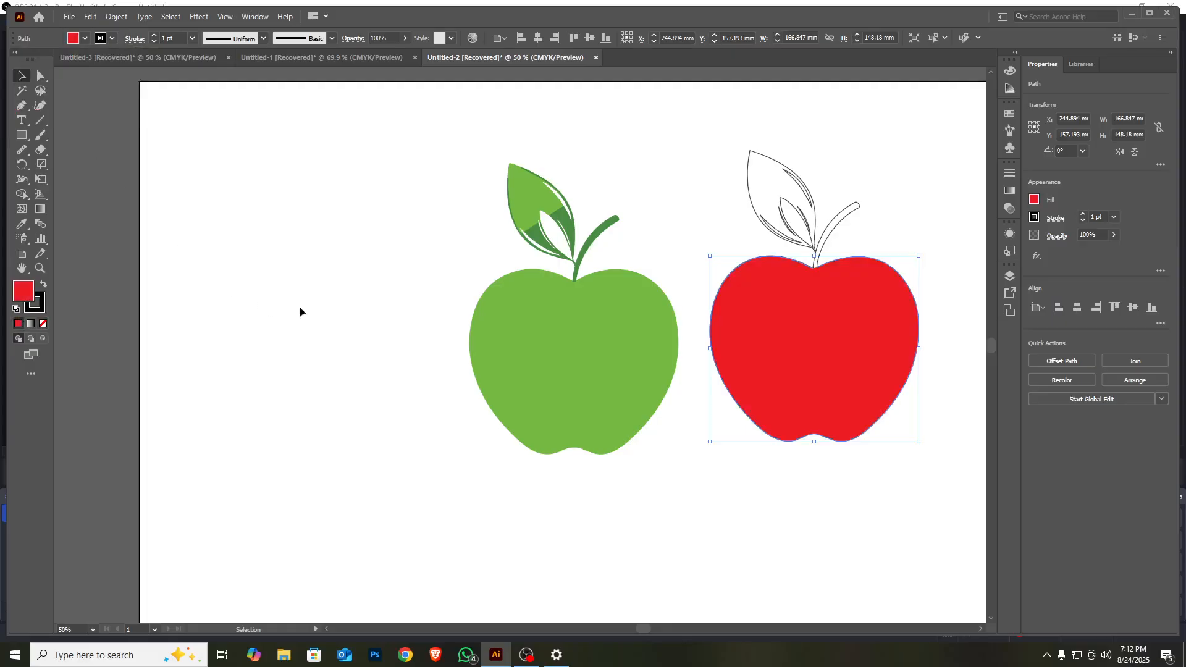
Step: Fill the traced stem of the red apple with medium brown
{"action": "left_click", "coordinate": [841, 219]}
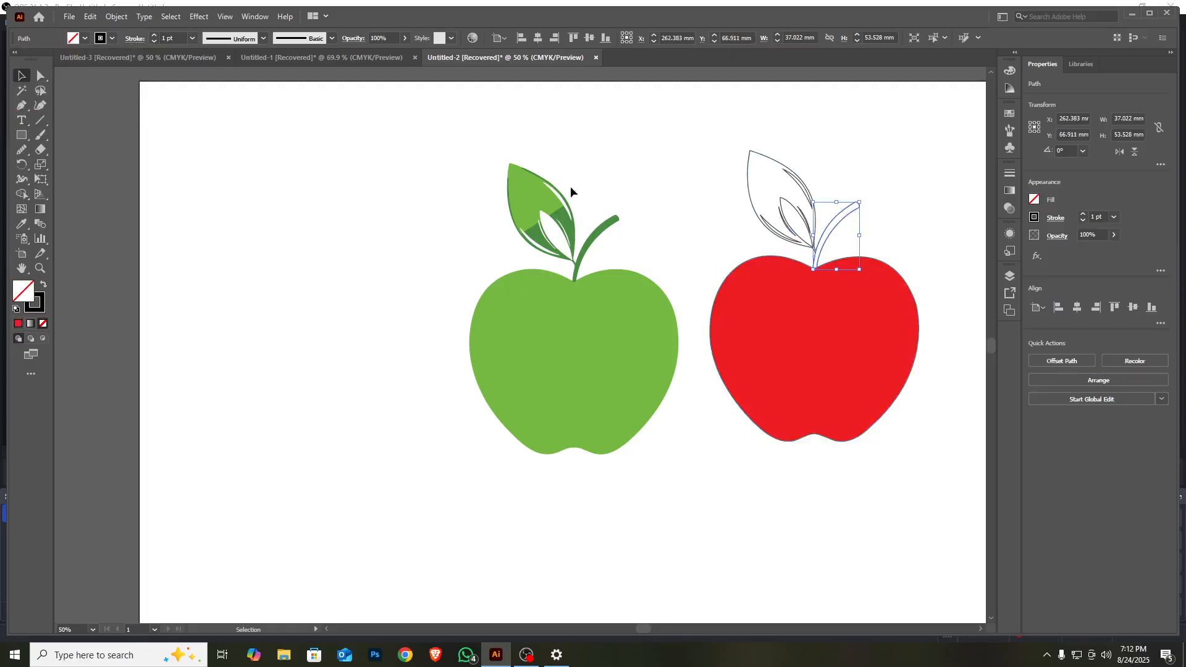
{"action": "left_click", "coordinate": [86, 38]}
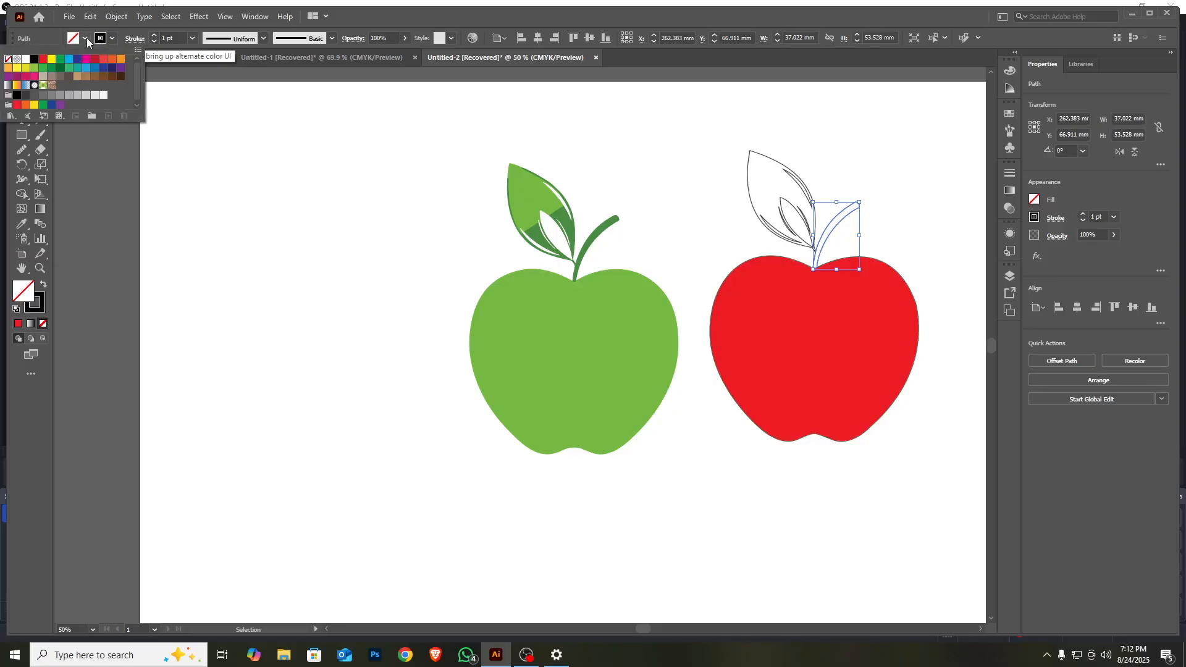
{"action": "left_click", "coordinate": [103, 77]}
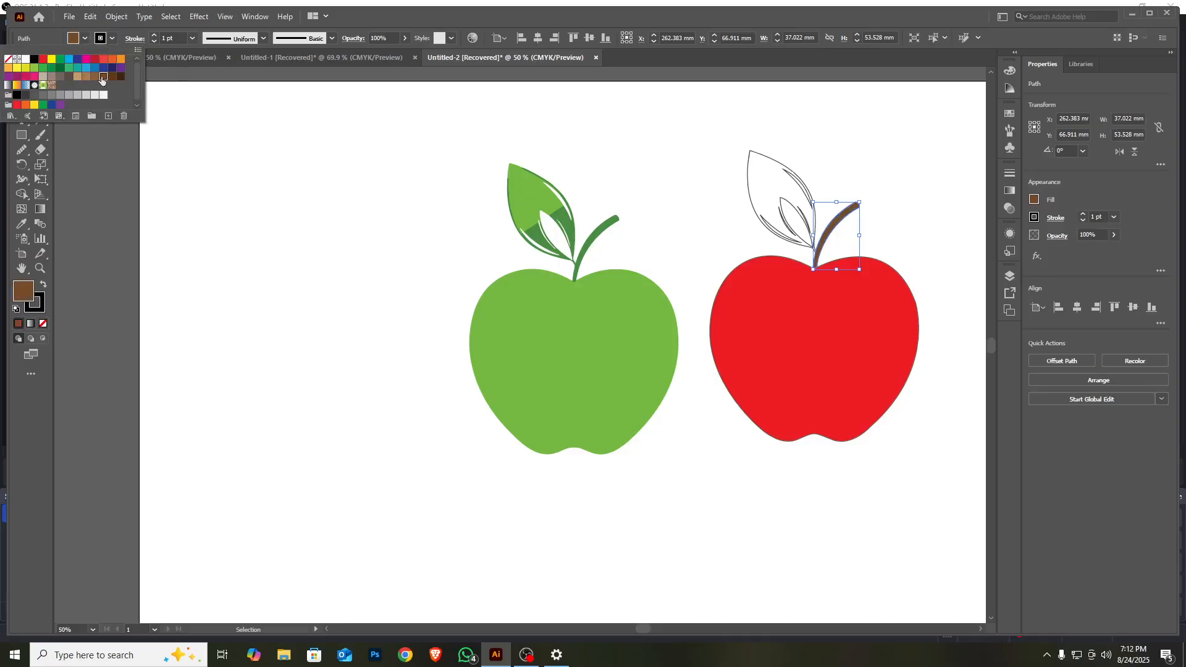
{"action": "left_click", "coordinate": [346, 231]}
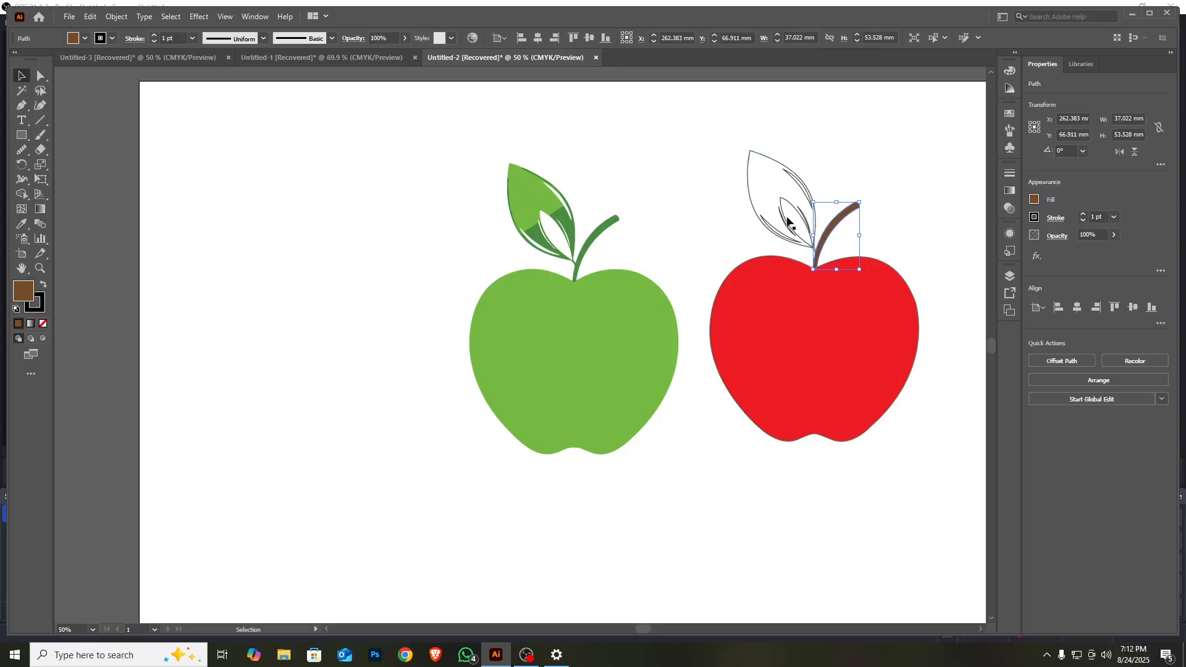
Step: Fill the traced leaf's main outline with a bright mid green, trying a darker green first, and deselect it
{"action": "left_click", "coordinate": [747, 165]}
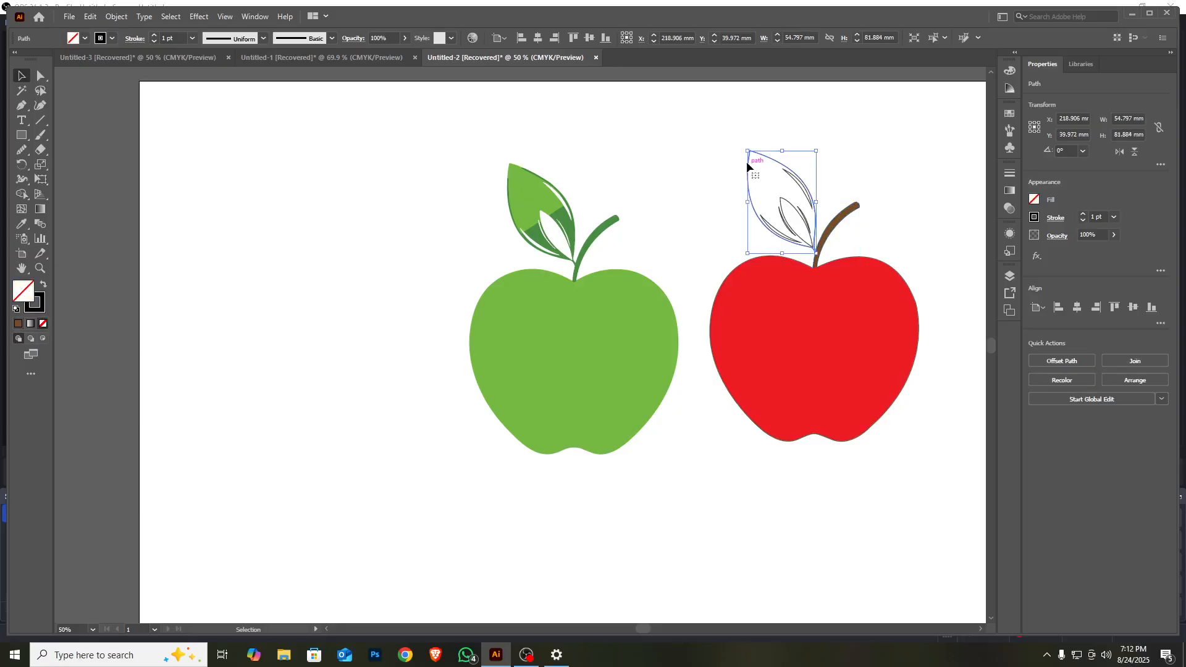
{"action": "left_click", "coordinate": [85, 38]}
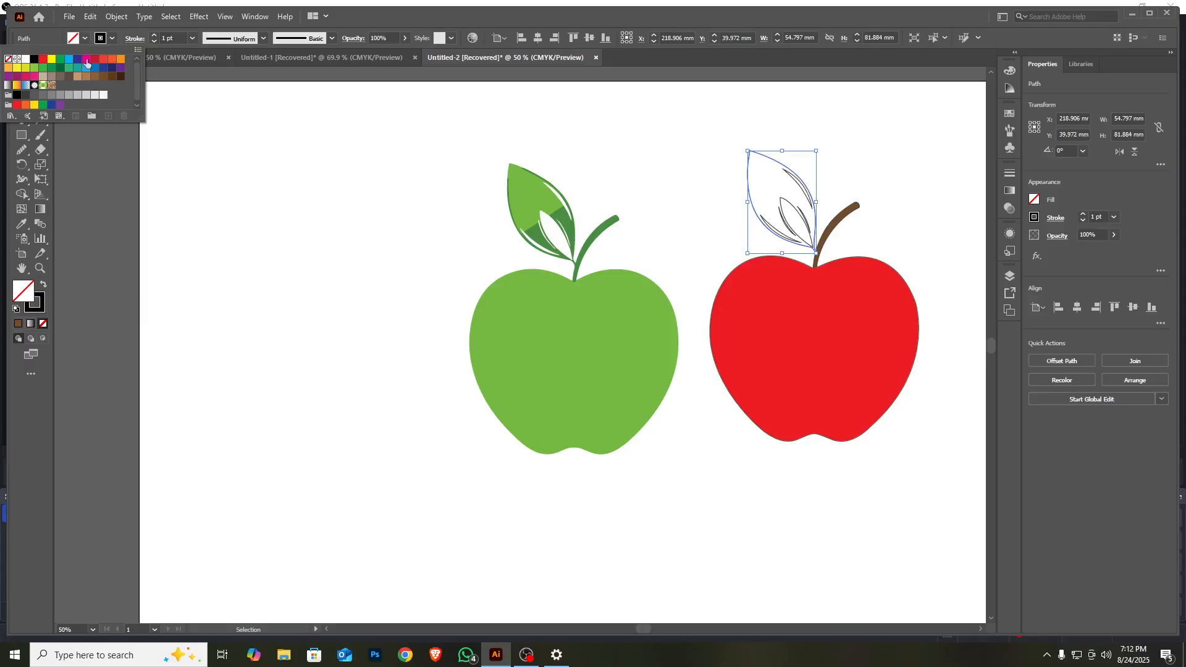
{"action": "left_click", "coordinate": [51, 68]}
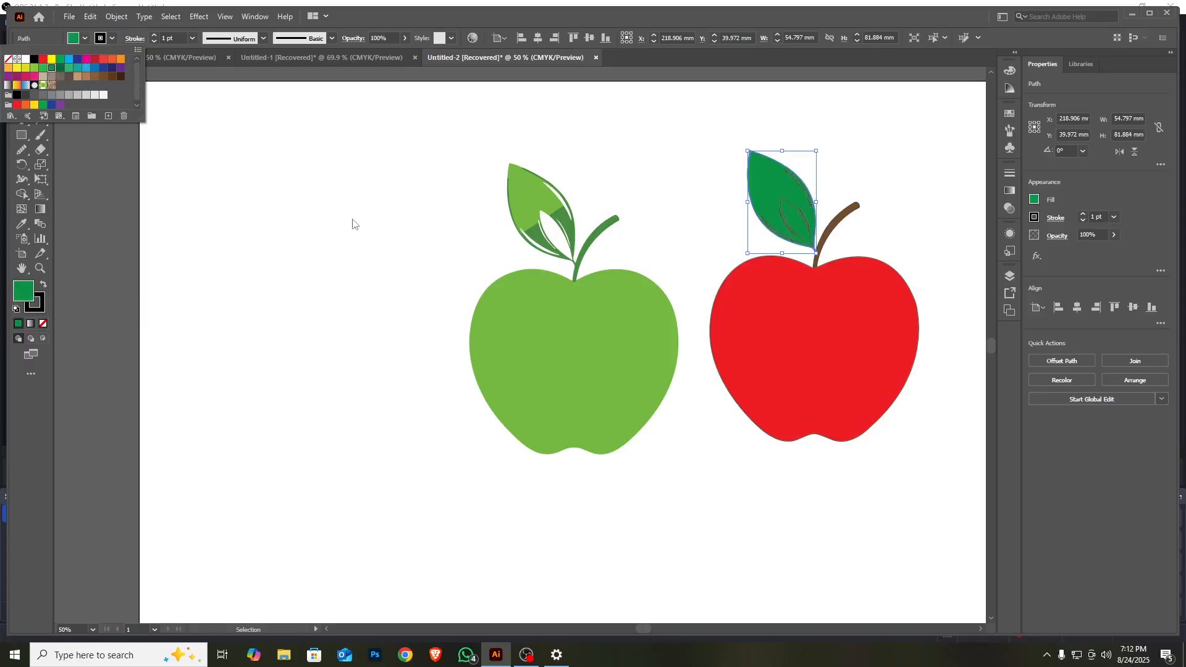
{"action": "left_click", "coordinate": [42, 68]}
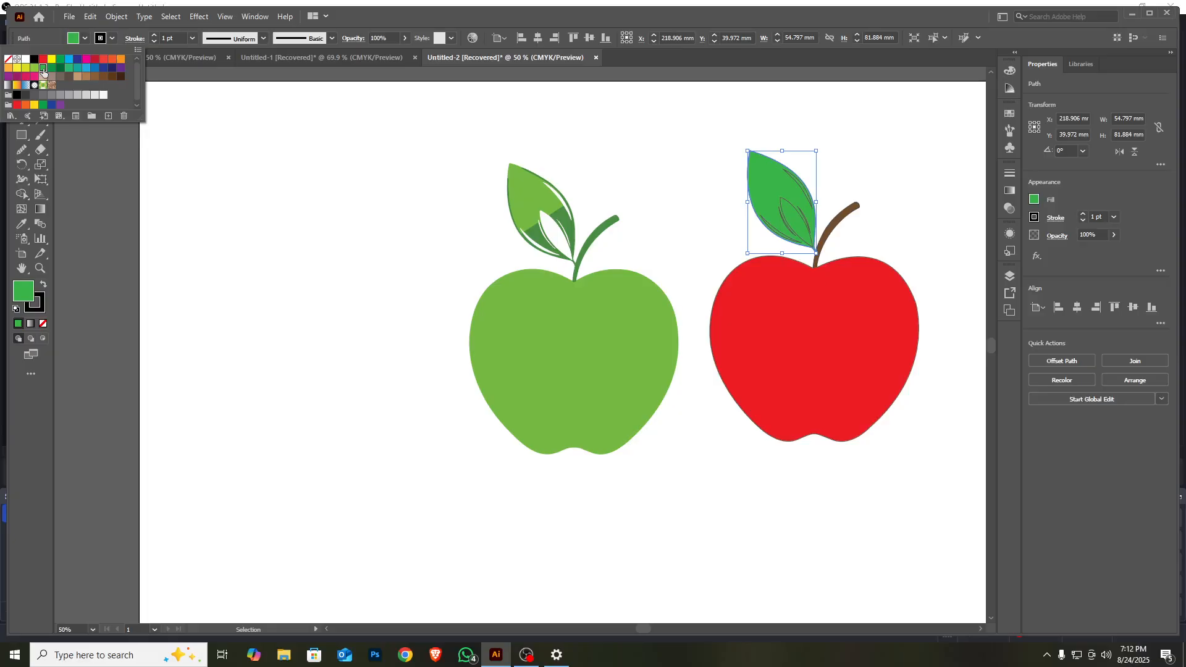
{"action": "left_click", "coordinate": [284, 251]}
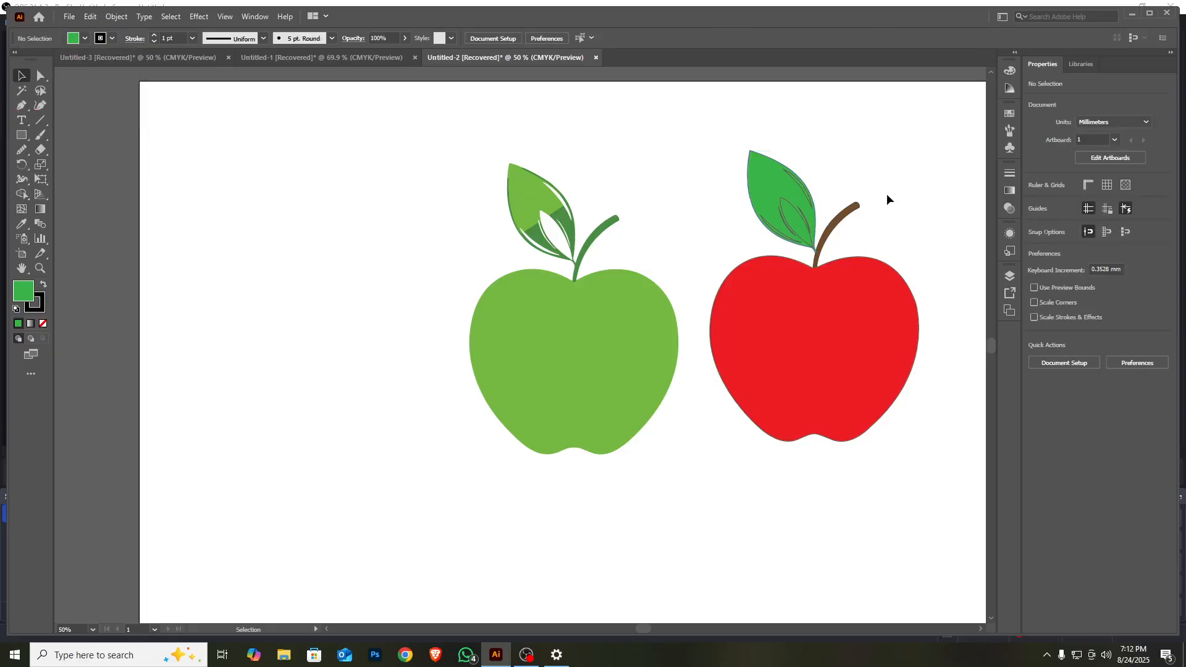
Step: Fill the traced leaf's left inner sliver and its lower left edge highlight with white
{"action": "left_click", "coordinate": [797, 236]}
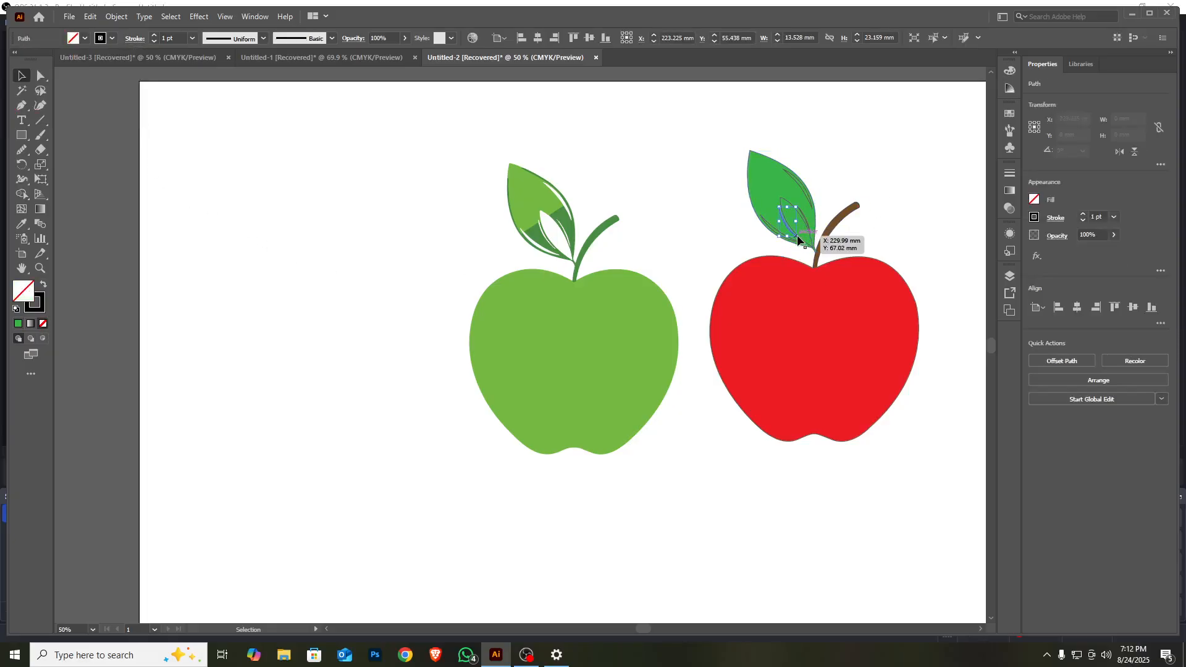
{"action": "left_click", "coordinate": [83, 38]}
{"action": "left_click", "coordinate": [25, 58]}
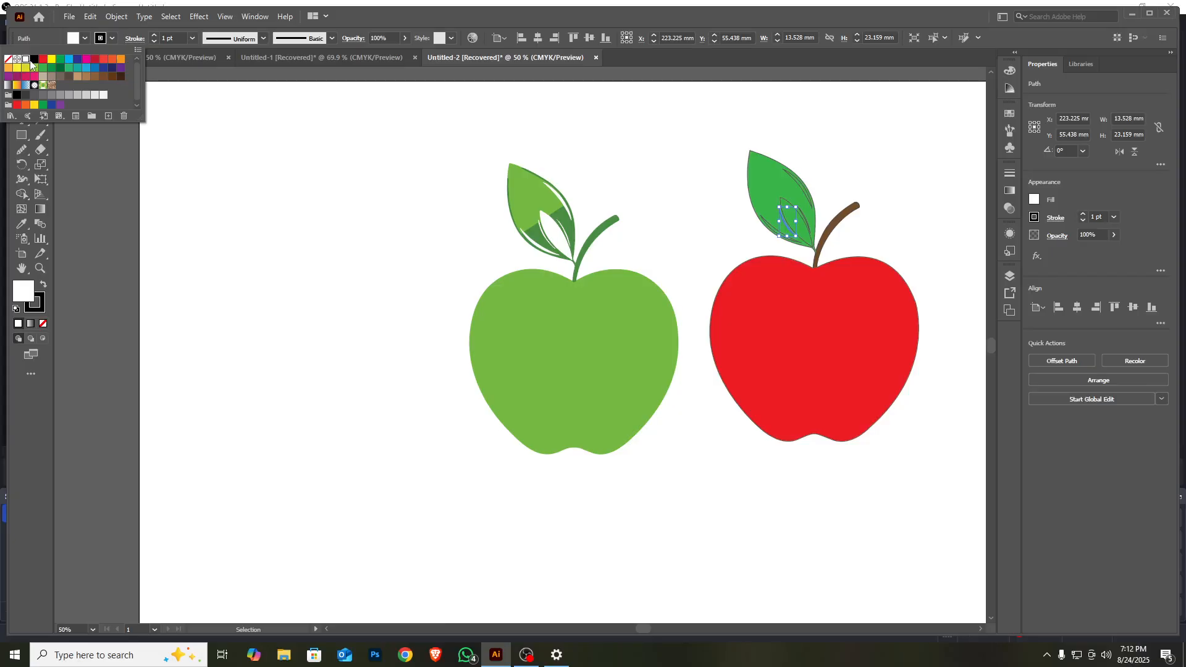
{"action": "left_click", "coordinate": [230, 155]}
{"action": "left_click", "coordinate": [249, 168]}
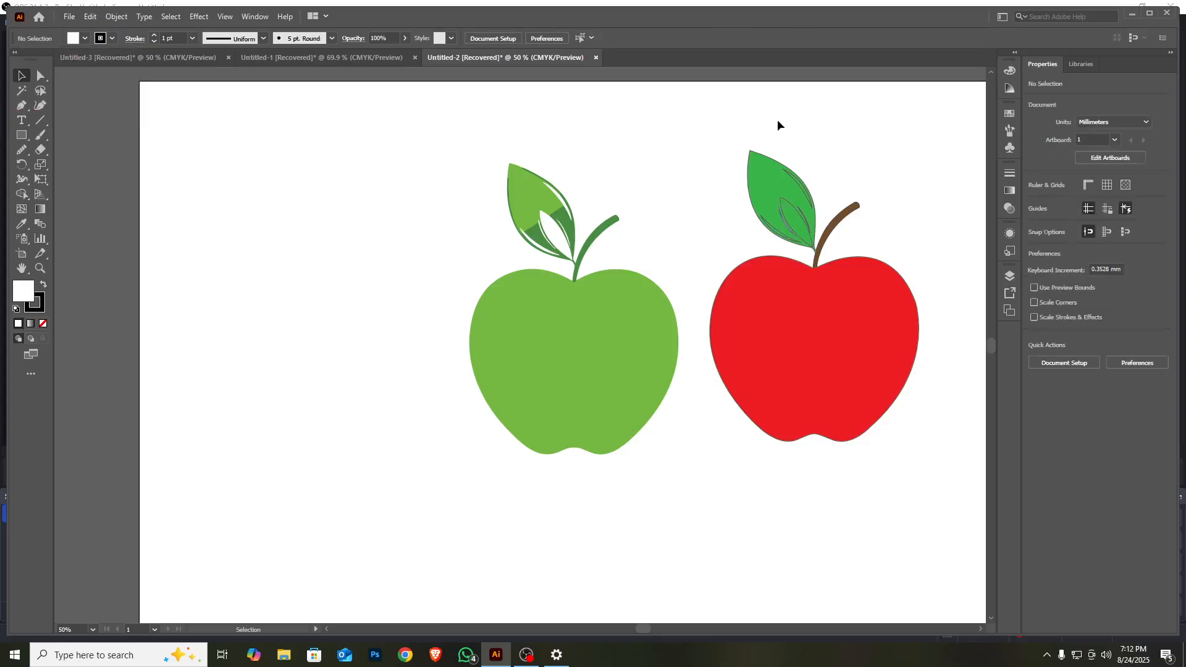
{"action": "left_click", "coordinate": [782, 239]}
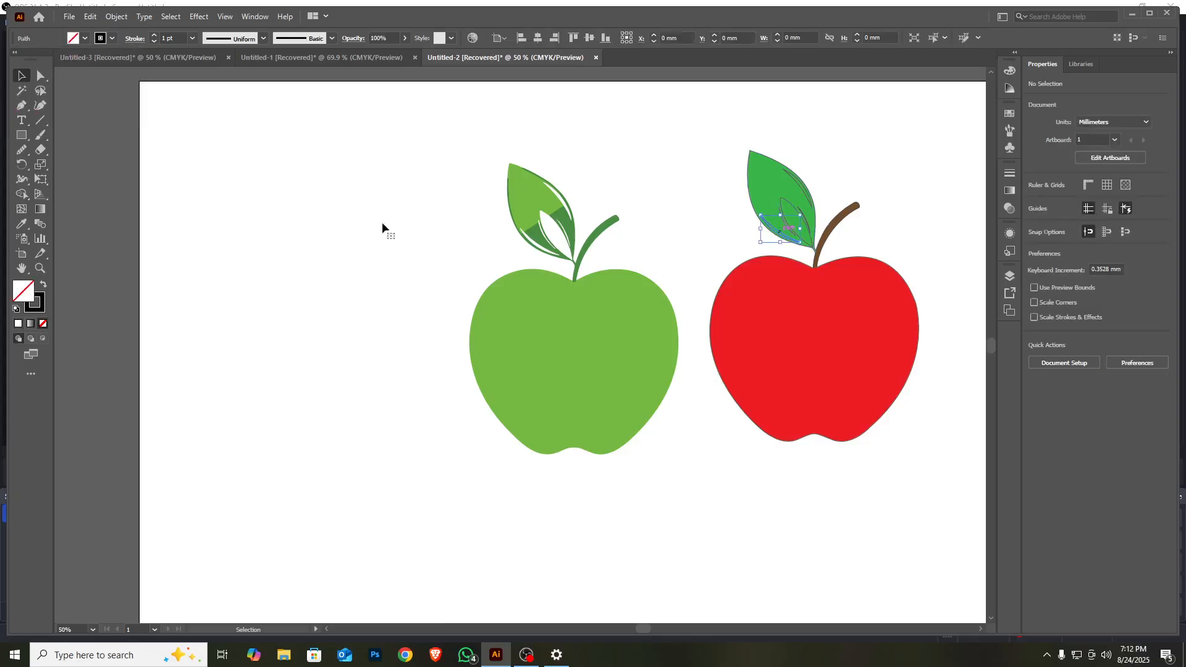
{"action": "left_click", "coordinate": [85, 39]}
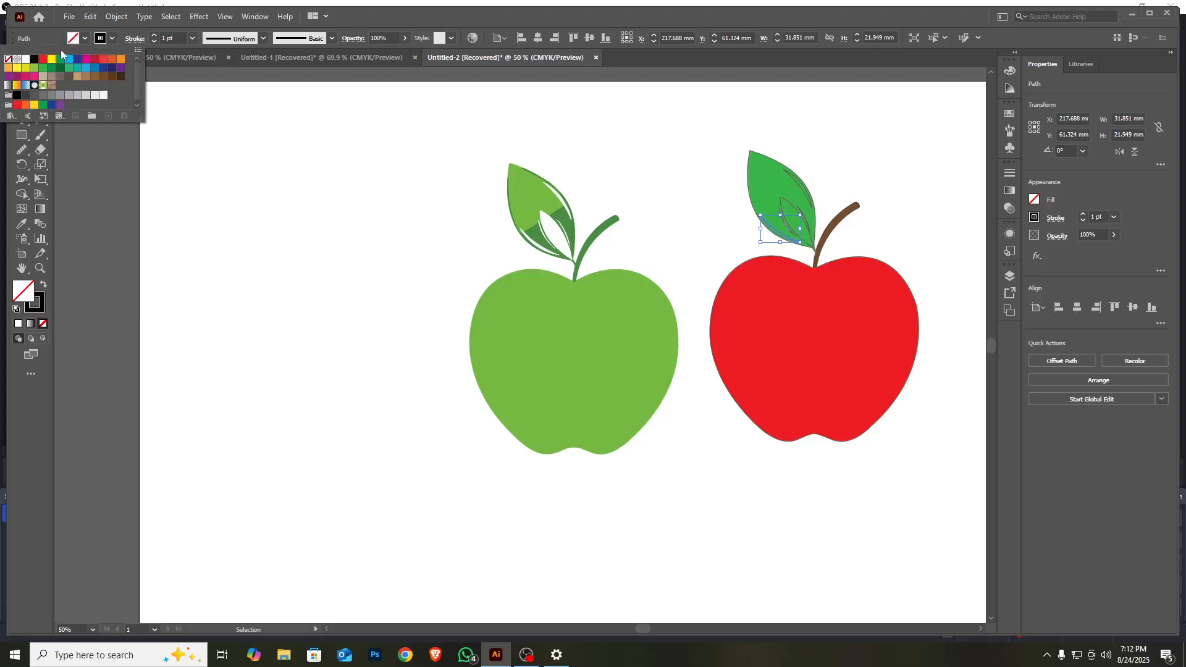
{"action": "left_click", "coordinate": [25, 60]}
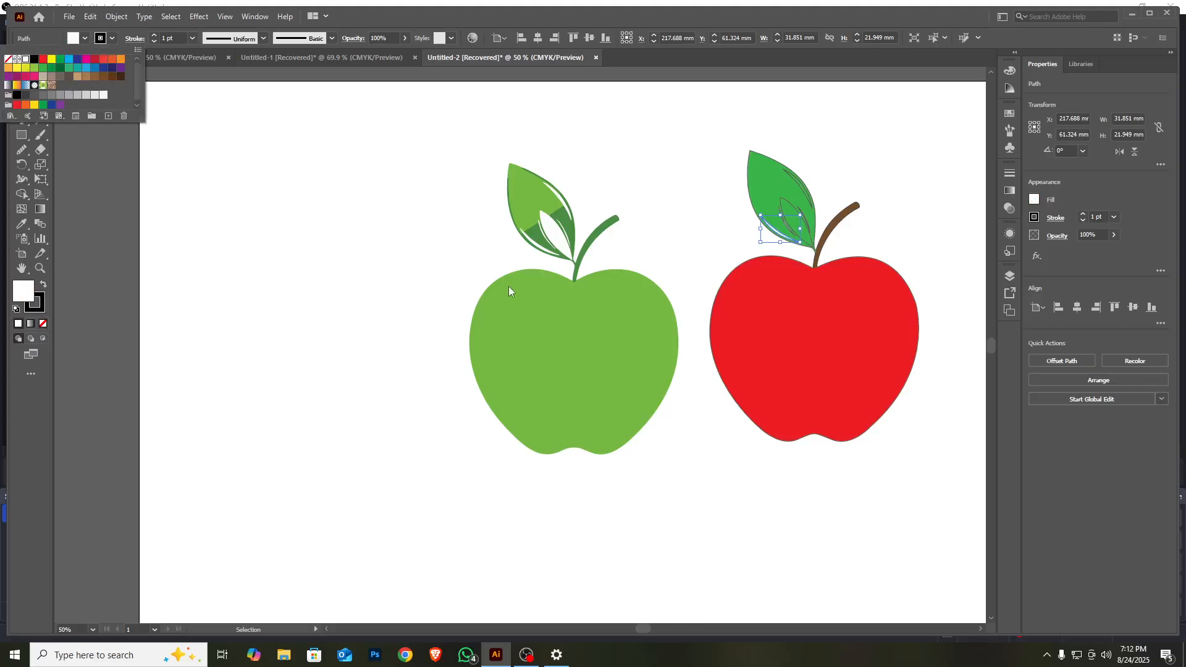
Step: Fill the traced leaf's upper right edge highlight and its right inner sliver with white, then deselect
{"action": "left_click", "coordinate": [805, 193]}
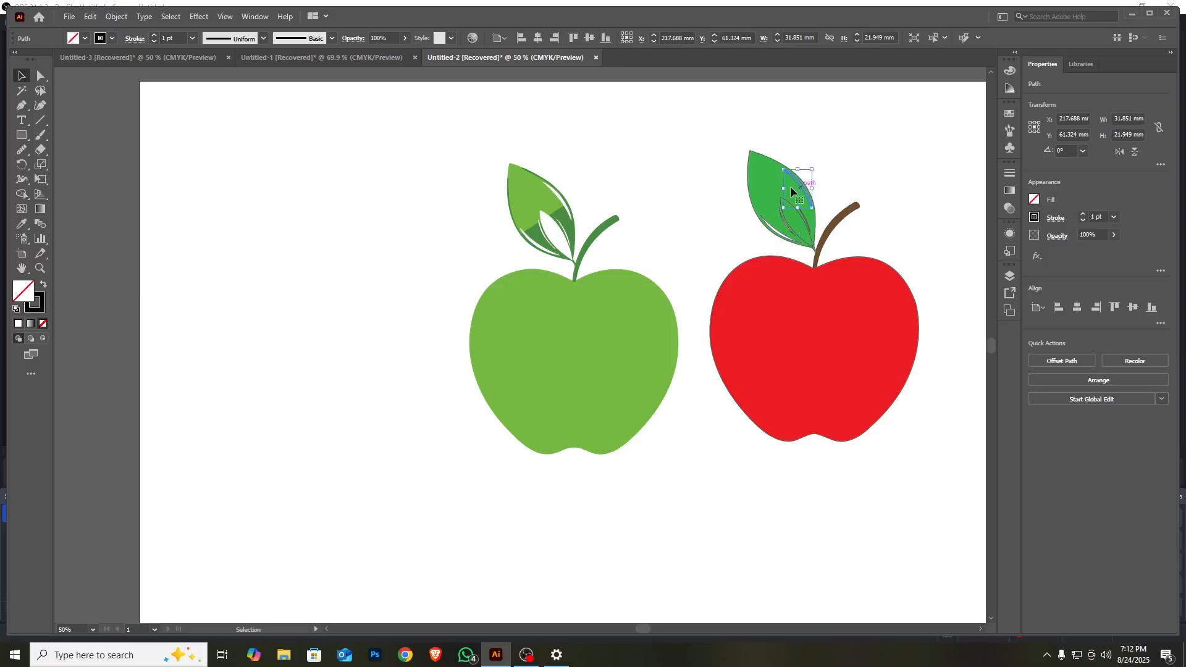
{"action": "left_click", "coordinate": [85, 38]}
{"action": "left_click", "coordinate": [25, 59]}
{"action": "left_click", "coordinate": [807, 224]}
{"action": "left_click", "coordinate": [84, 39]}
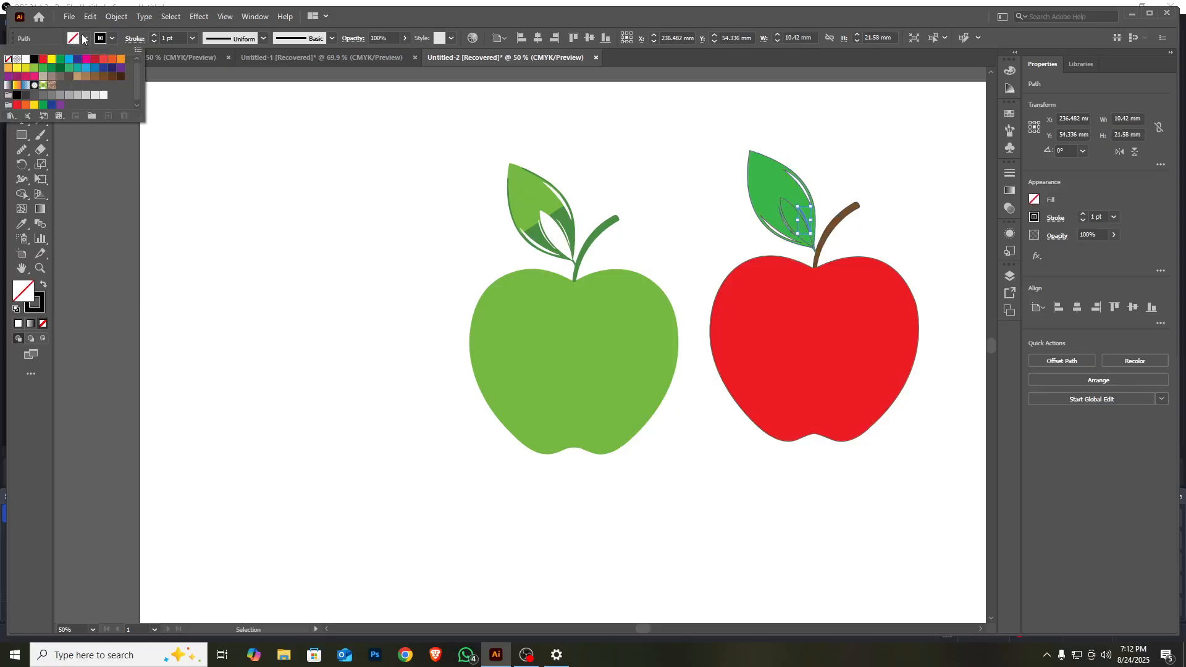
{"action": "left_click", "coordinate": [26, 59]}
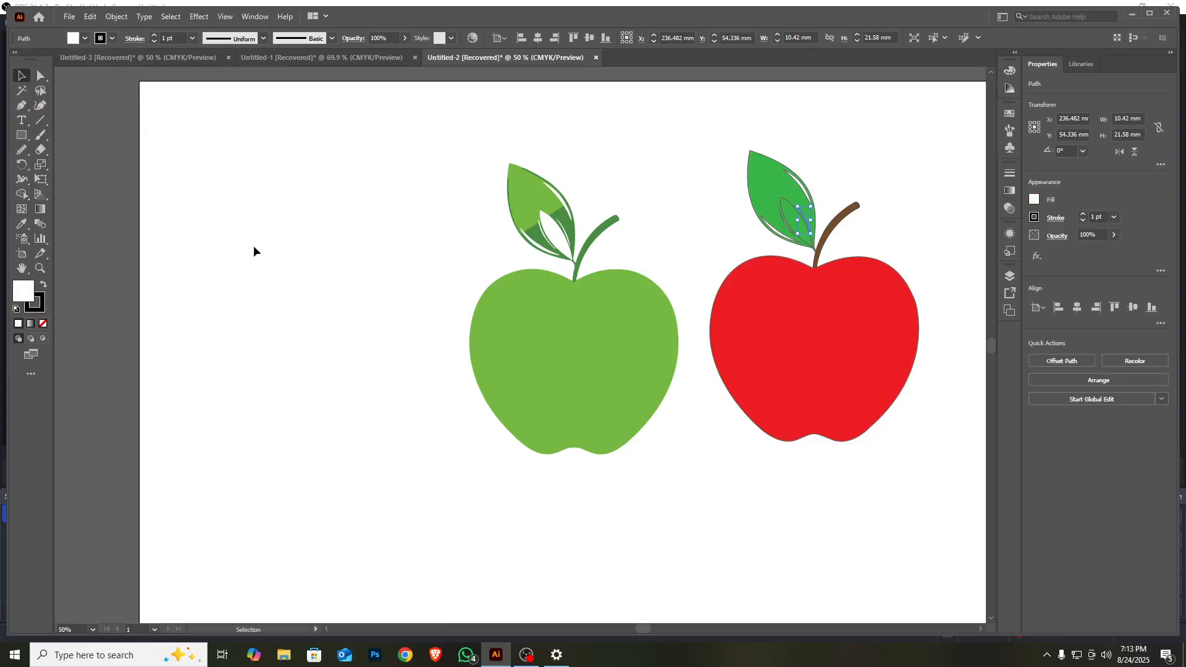
{"action": "left_click", "coordinate": [510, 125]}
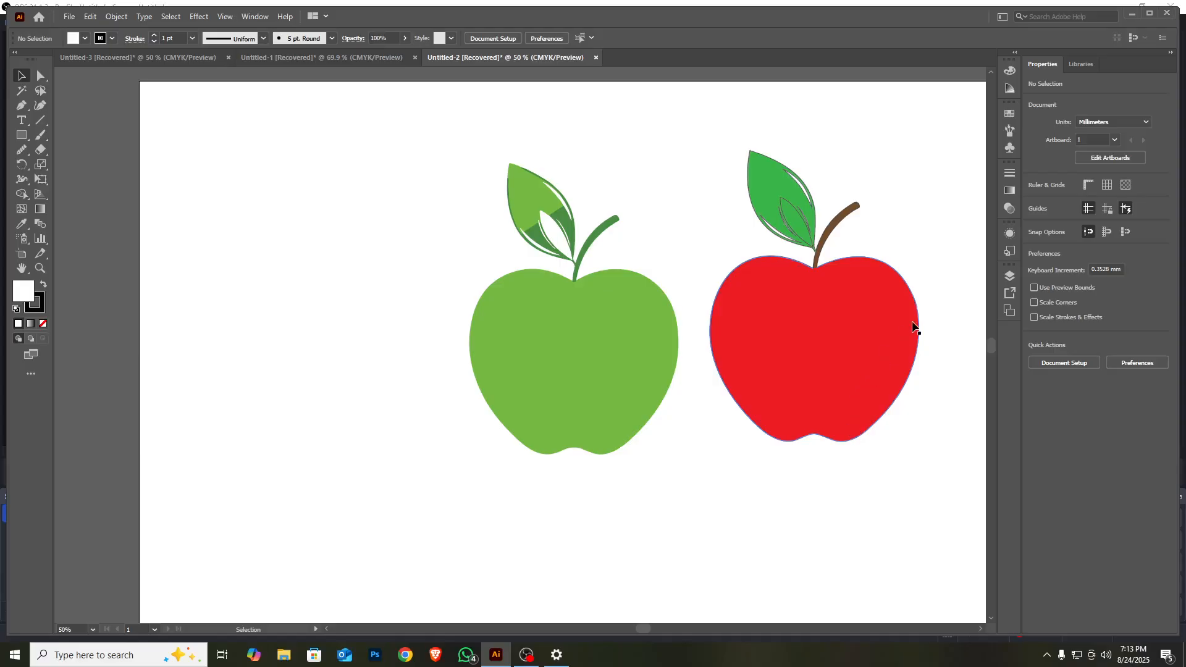
Step: Select all shapes of the red apple together, set their stroke to None and deselect them
{"action": "scroll", "coordinate": [915, 323], "scroll_direction": "up", "scroll_amount": 2}
{"action": "scroll", "coordinate": [859, 457], "scroll_direction": "up", "scroll_amount": 3}
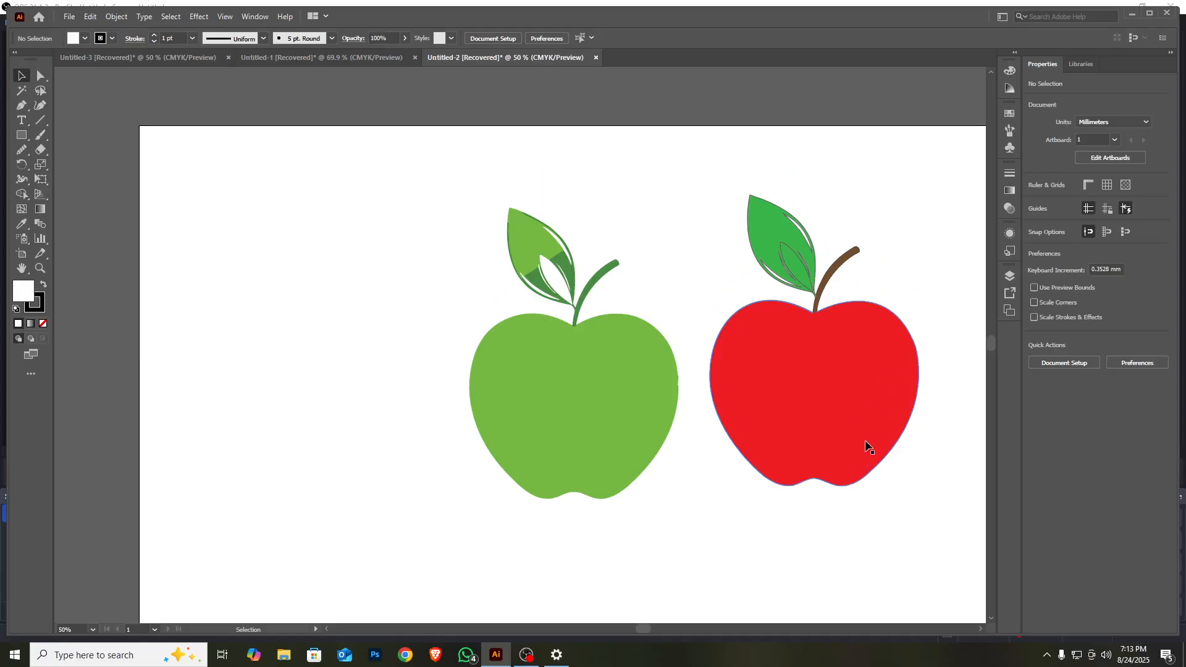
{"action": "scroll", "coordinate": [871, 432], "scroll_direction": "down", "scroll_amount": 8}
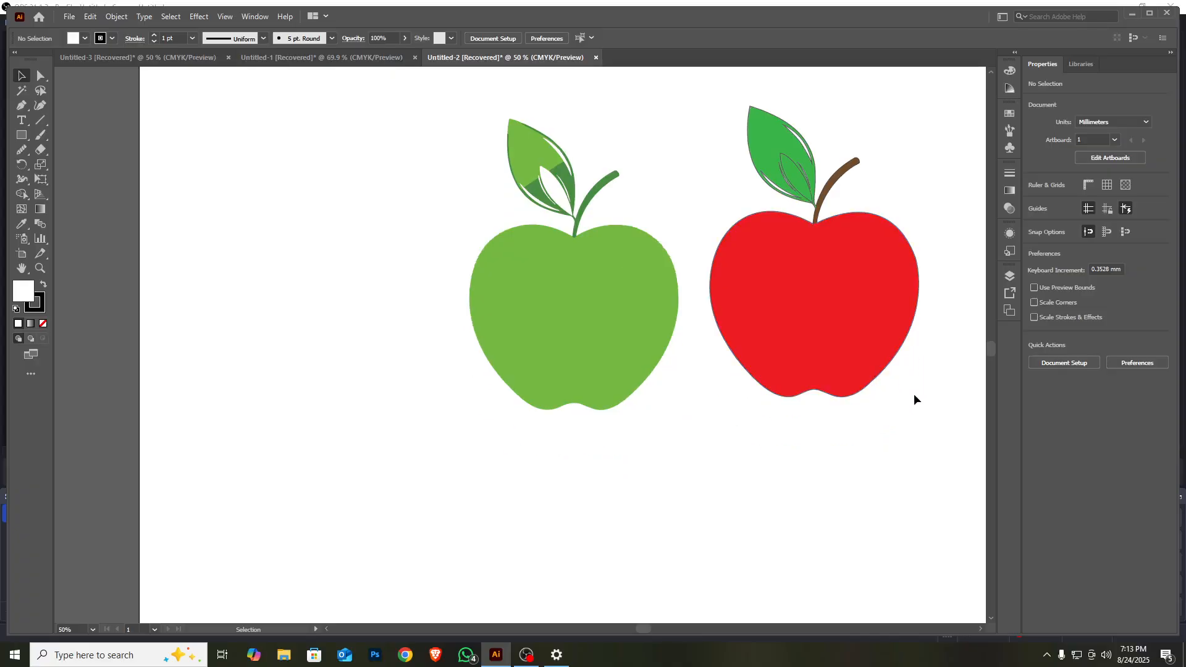
{"action": "scroll", "coordinate": [912, 391], "scroll_direction": "up", "scroll_amount": 3}
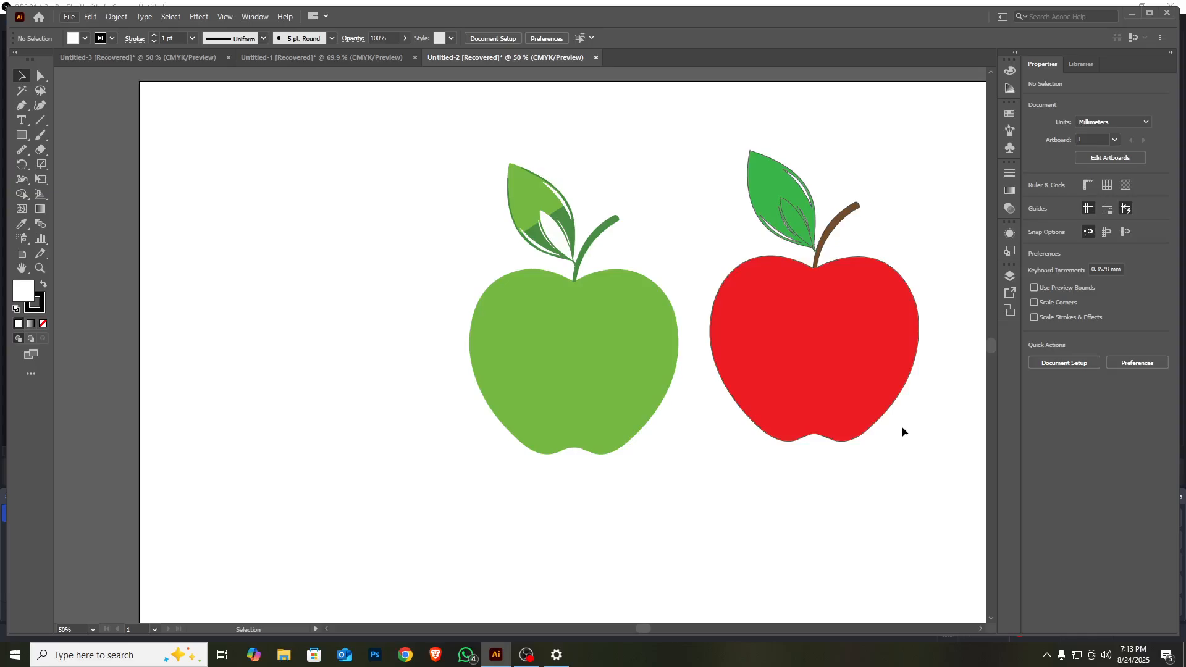
{"action": "scroll", "coordinate": [917, 309], "scroll_direction": "up", "scroll_amount": 3}
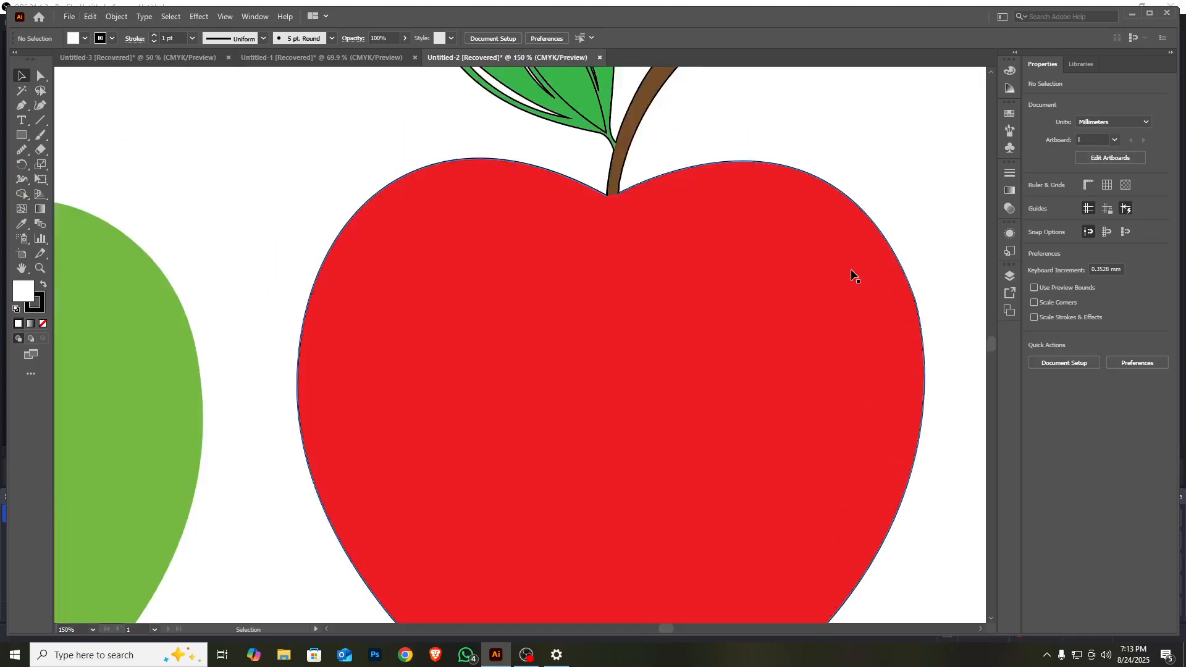
{"action": "scroll", "coordinate": [853, 277], "scroll_direction": "down", "scroll_amount": 2}
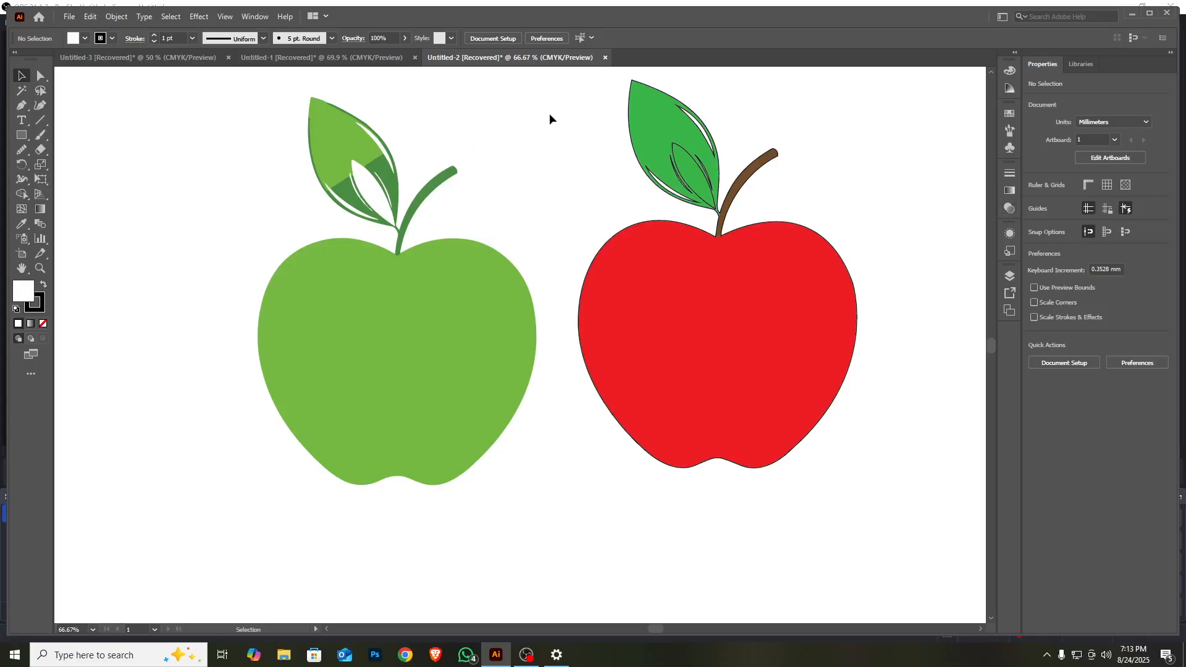
{"action": "left_click_drag", "start_coordinate": [562, 103], "coordinate": [823, 428]}
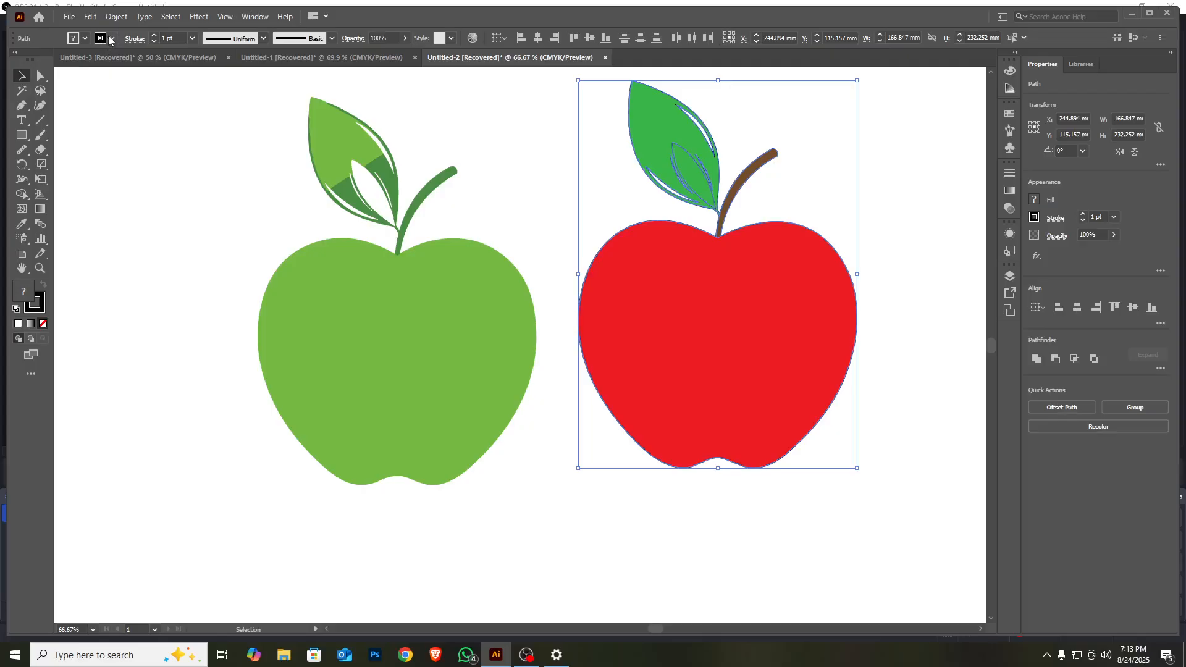
{"action": "left_click", "coordinate": [111, 39]}
{"action": "left_click", "coordinate": [8, 60]}
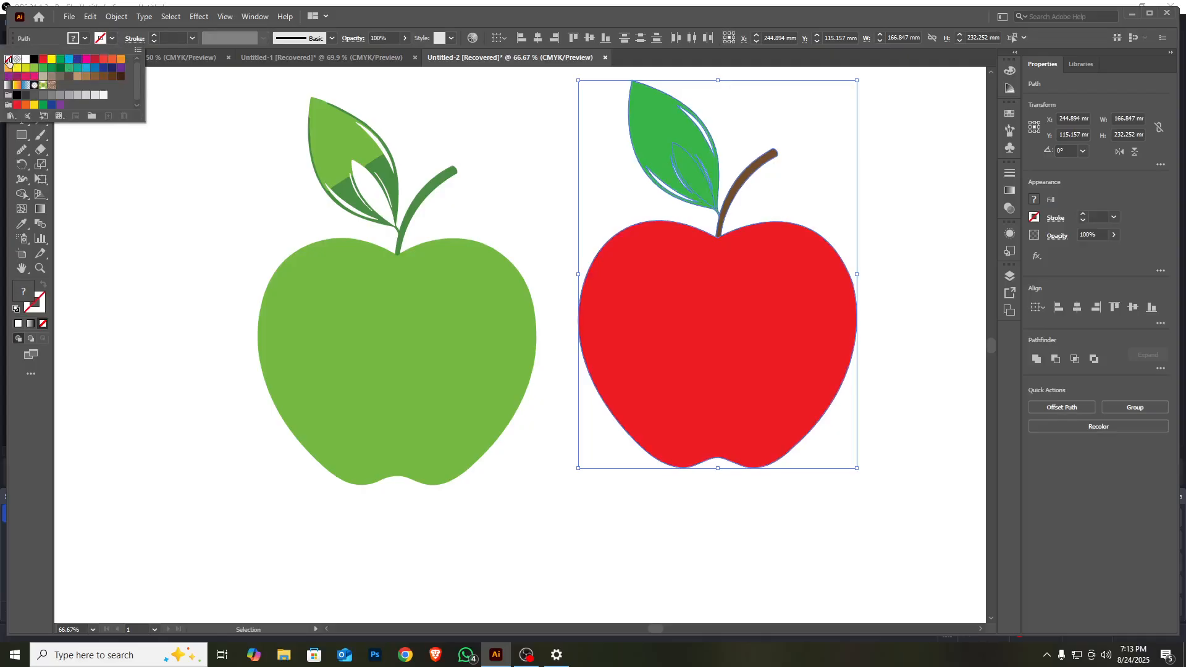
{"action": "left_click", "coordinate": [186, 391]}
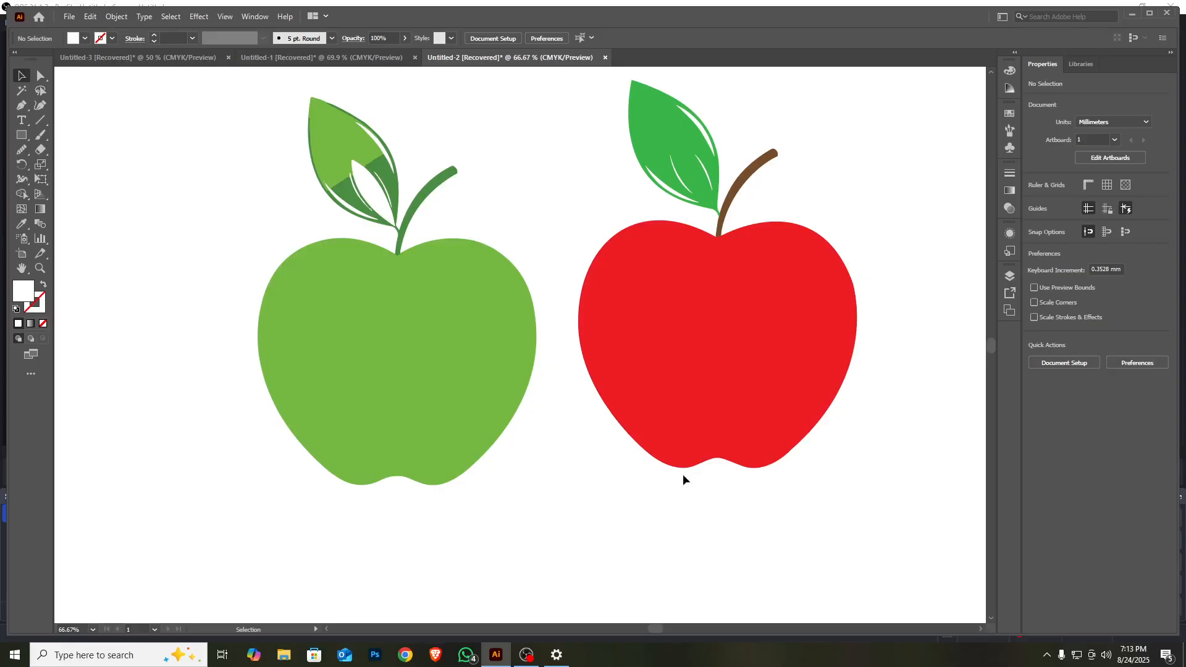
{"action": "scroll", "coordinate": [810, 353], "scroll_direction": "up", "scroll_amount": 1}
{"action": "scroll", "coordinate": [810, 353], "scroll_direction": "down", "scroll_amount": 2}
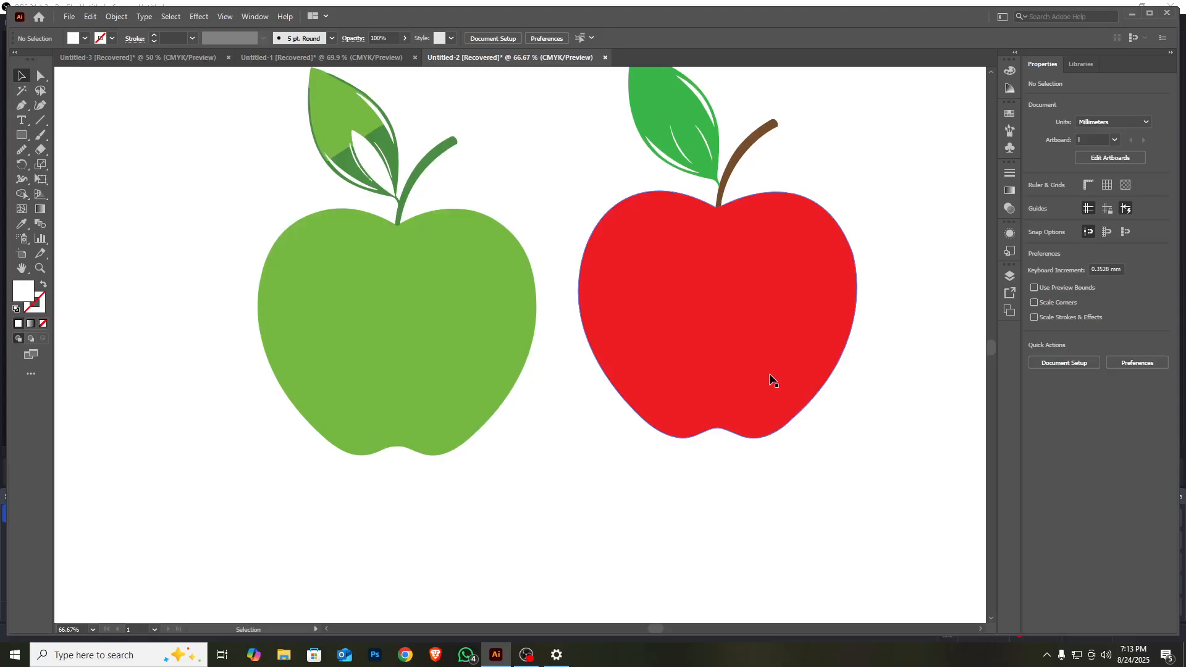
{"action": "scroll", "coordinate": [783, 342], "scroll_direction": "down", "scroll_amount": 1}
{"action": "scroll", "coordinate": [786, 337], "scroll_direction": "up", "scroll_amount": 2}
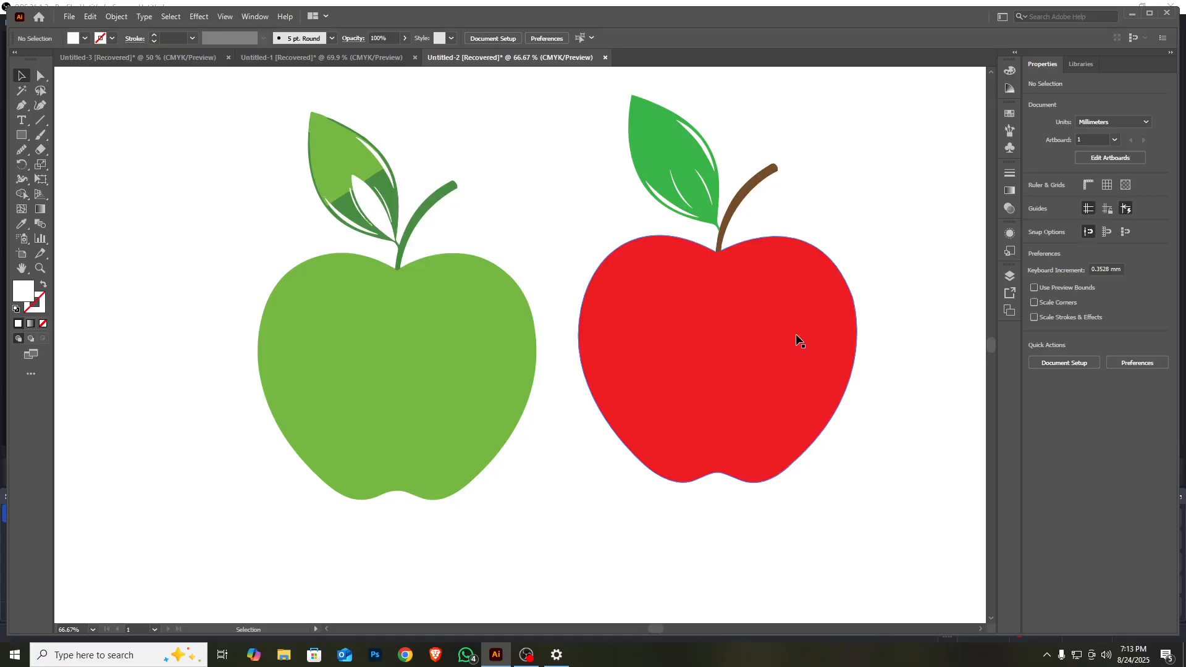
{"action": "scroll", "coordinate": [819, 264], "scroll_direction": "down", "scroll_amount": 2}
{"action": "scroll", "coordinate": [852, 301], "scroll_direction": "right", "scroll_amount": 3}
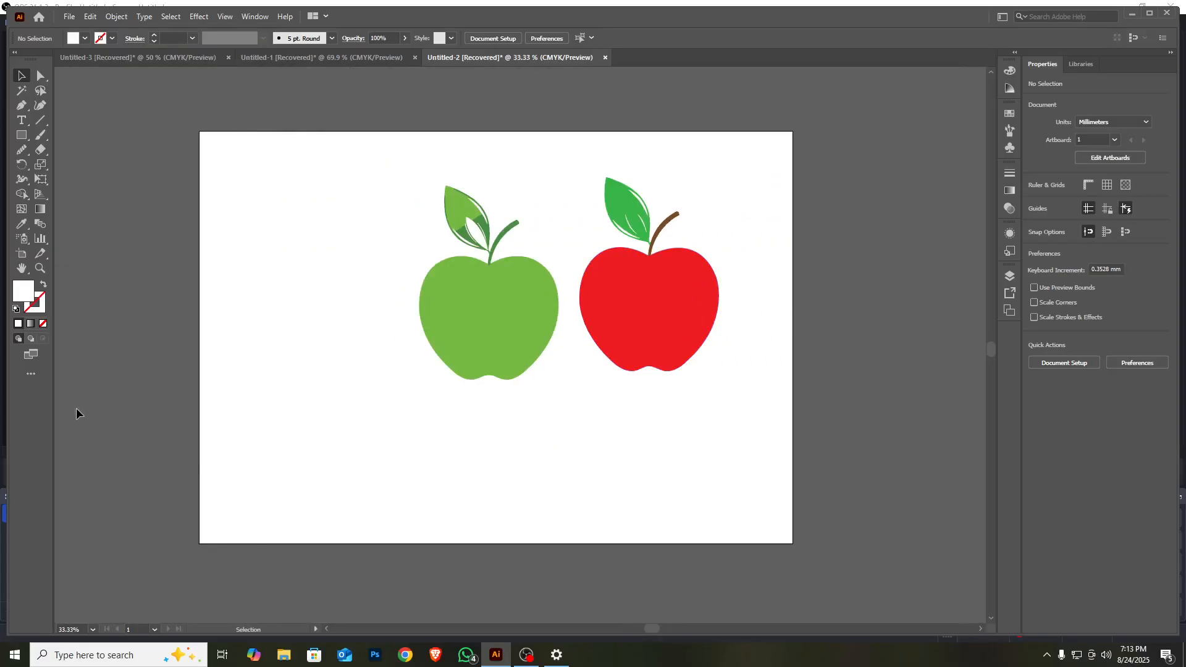
Step: Narrow the artboard from its left side to about 541 mm wide, keeping both apples inside it
{"action": "left_click", "coordinate": [21, 253]}
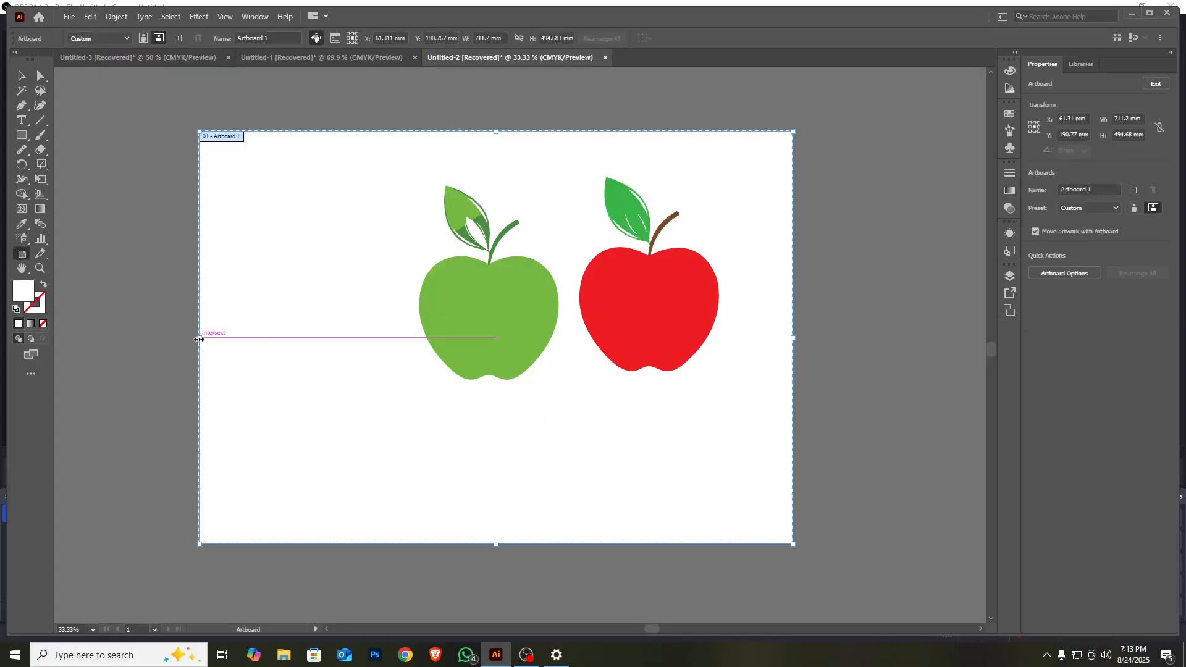
{"action": "left_click_drag", "start_coordinate": [199, 338], "coordinate": [346, 346]}
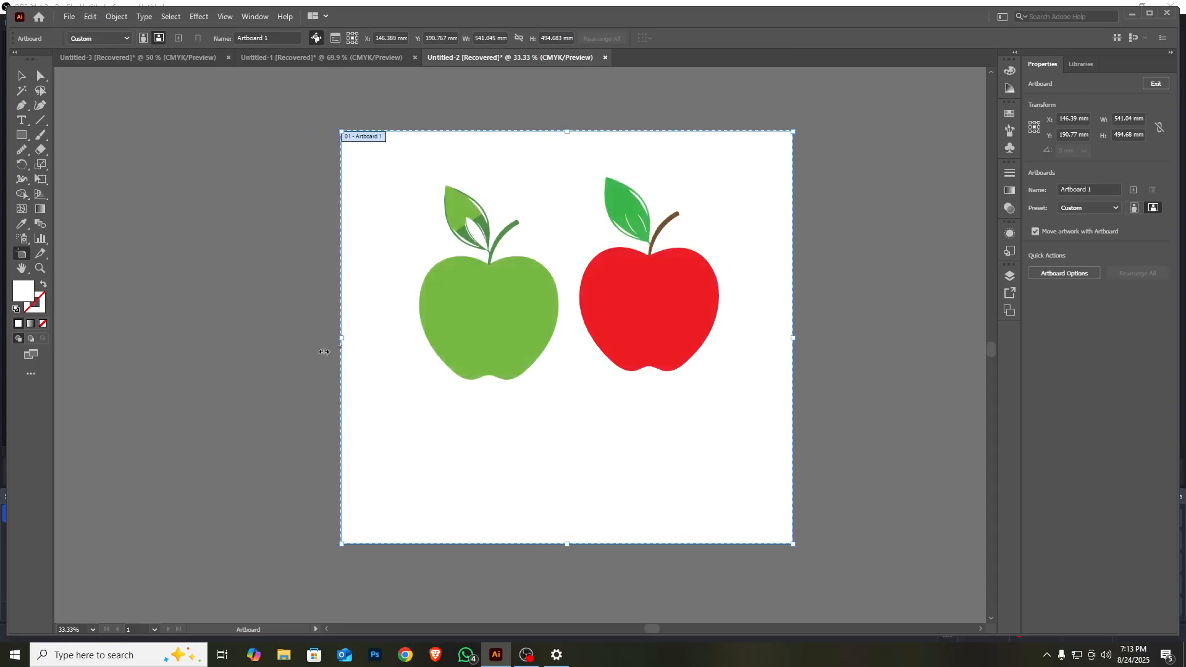
{"action": "scroll", "coordinate": [369, 369], "scroll_direction": "down", "scroll_amount": 2}
{"action": "left_click", "coordinate": [21, 76]}
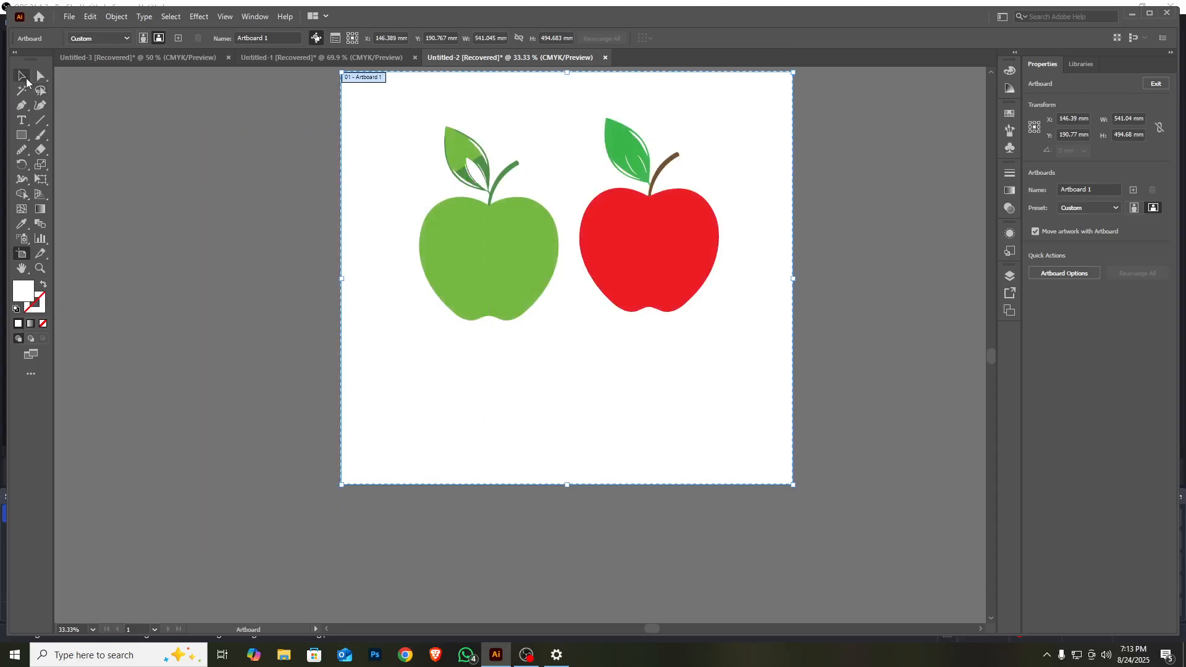
{"action": "scroll", "coordinate": [658, 339], "scroll_direction": "up", "scroll_amount": 2}
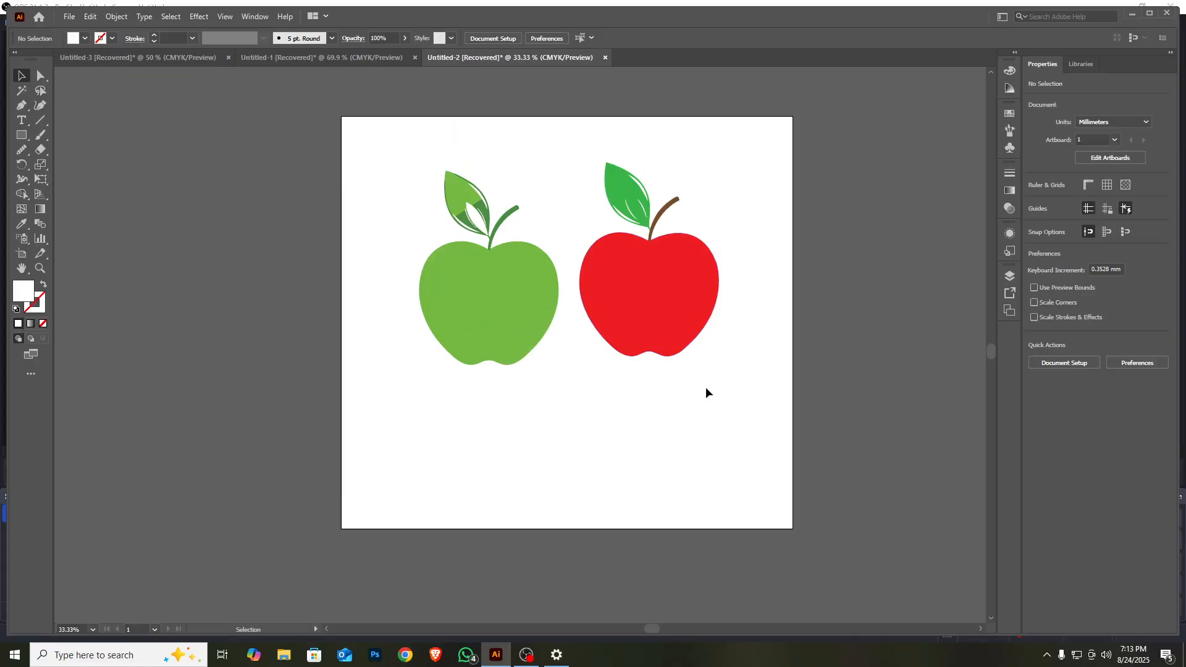
Step: Fill the unfilled inner vein shape of the red apple's leaf with white and deselect it
{"action": "left_click", "coordinate": [649, 227]}
{"action": "left_click", "coordinate": [84, 38]}
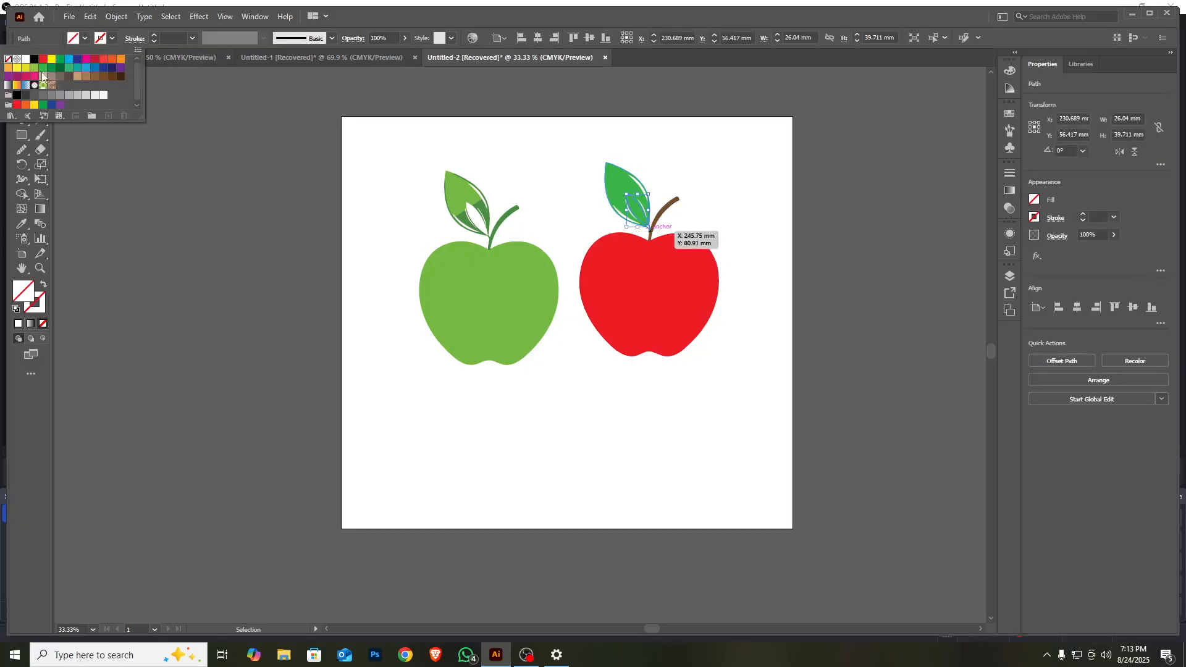
{"action": "left_click", "coordinate": [33, 59]}
{"action": "left_click", "coordinate": [92, 287]}
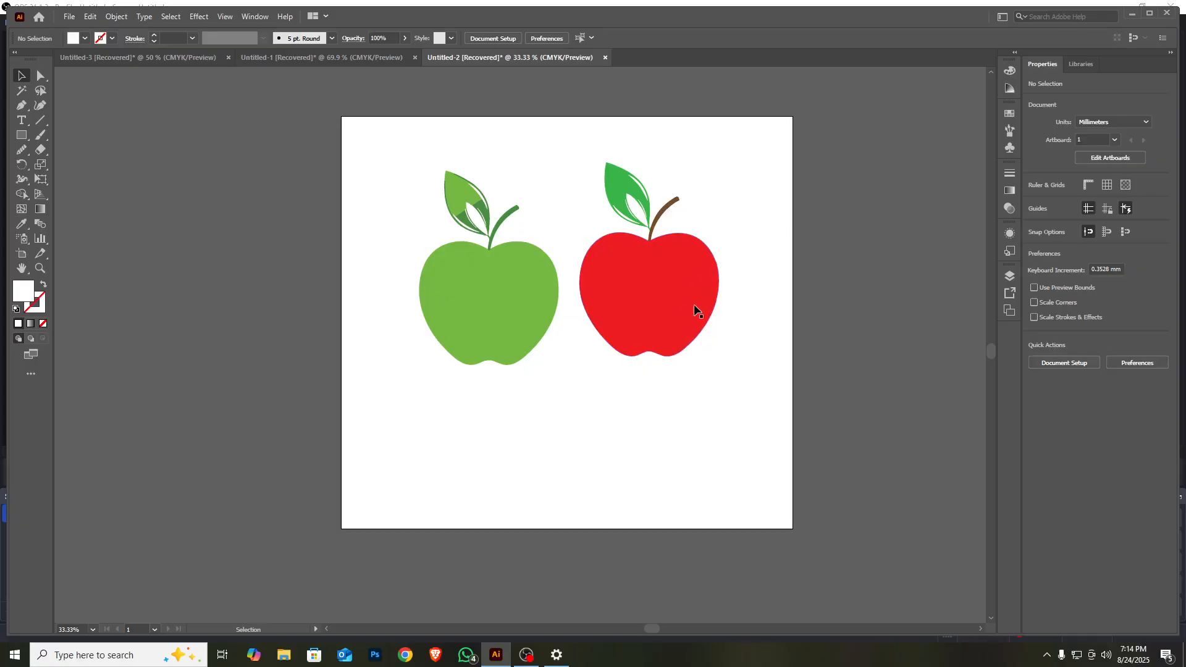
{"action": "left_click_drag", "start_coordinate": [655, 311], "coordinate": [678, 315]}
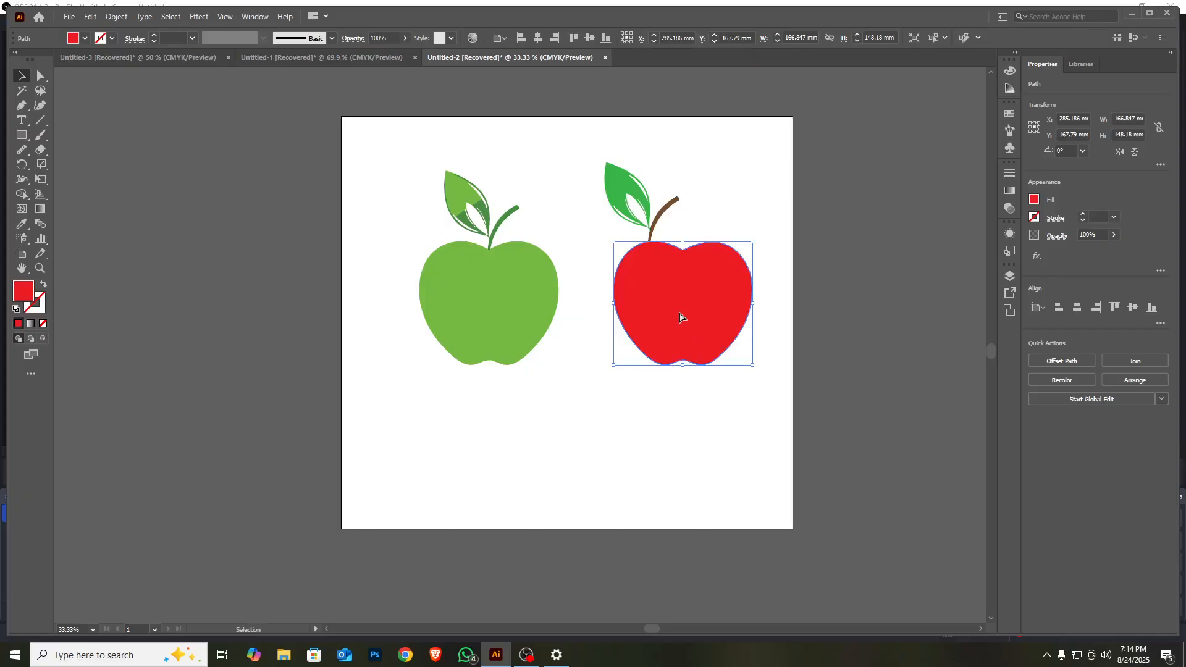
{"action": "key", "text": "ctrl+z"}
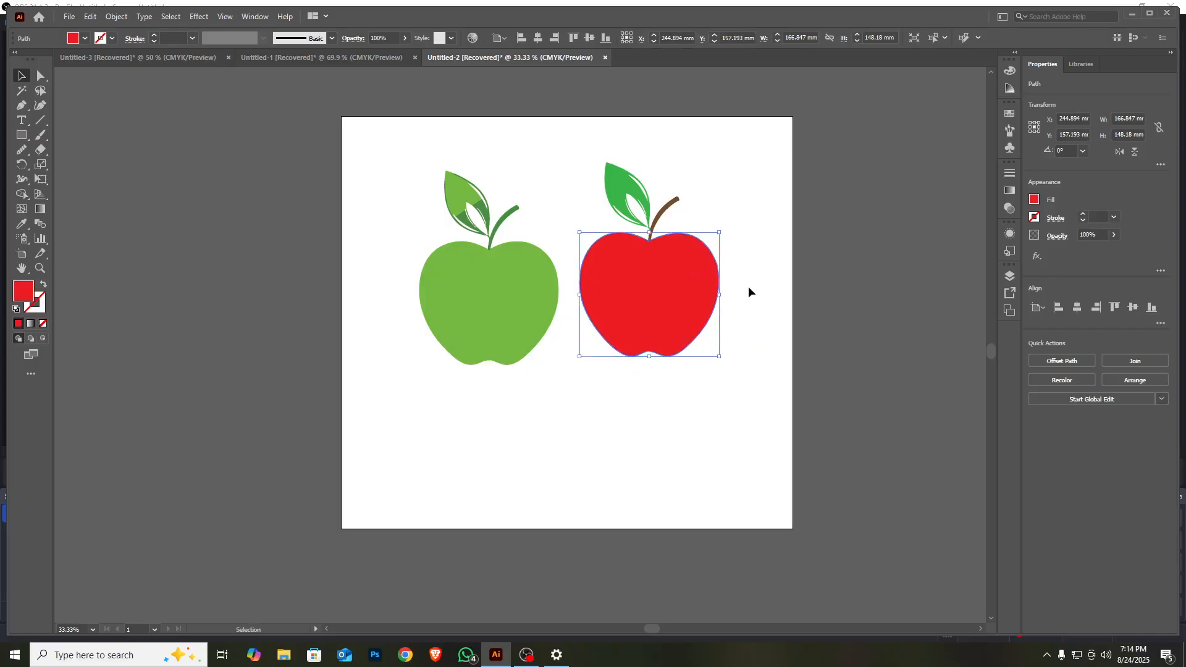
{"action": "left_click", "coordinate": [747, 286]}
Step: Group all shapes of the red apple, move the group slightly right and down level with the green apple, and deselect it
{"action": "left_click_drag", "start_coordinate": [584, 155], "coordinate": [716, 367]}
{"action": "right_click", "coordinate": [684, 288]}
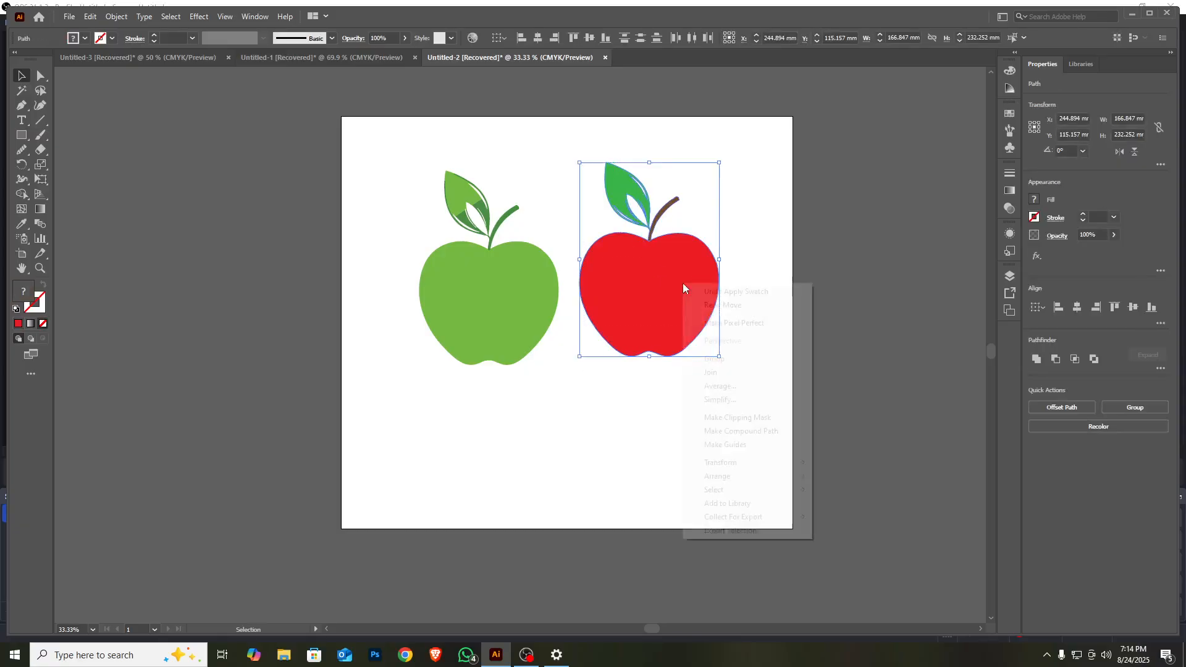
{"action": "left_click", "coordinate": [727, 358]}
{"action": "mouse_move", "coordinate": [710, 287]}
{"action": "left_mouse_down"}
{"action": "mouse_move", "coordinate": [739, 333]}
{"action": "mouse_move", "coordinate": [717, 270]}
{"action": "mouse_move", "coordinate": [743, 291]}
{"action": "mouse_move", "coordinate": [718, 287]}
{"action": "left_mouse_up"}
{"action": "left_click", "coordinate": [896, 272]}
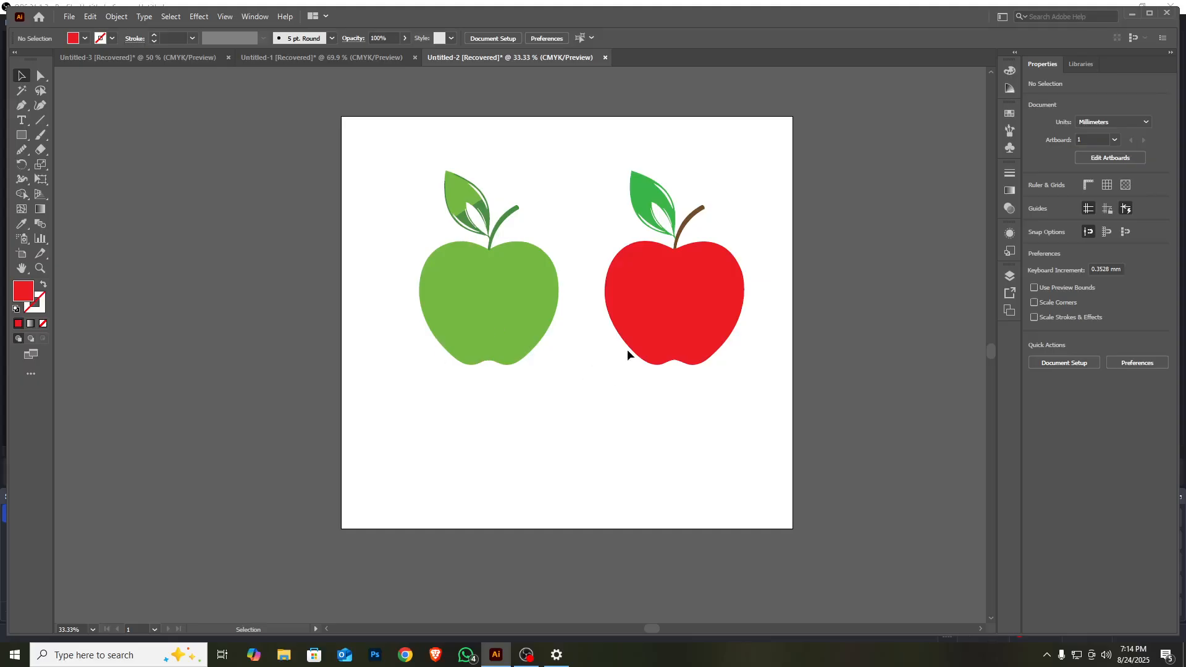
Step: Draw an open S-shaped curve about 242 mm wide and 71 mm high below the apples with the Pen tool
{"action": "scroll", "coordinate": [628, 350], "scroll_direction": "down", "scroll_amount": 2}
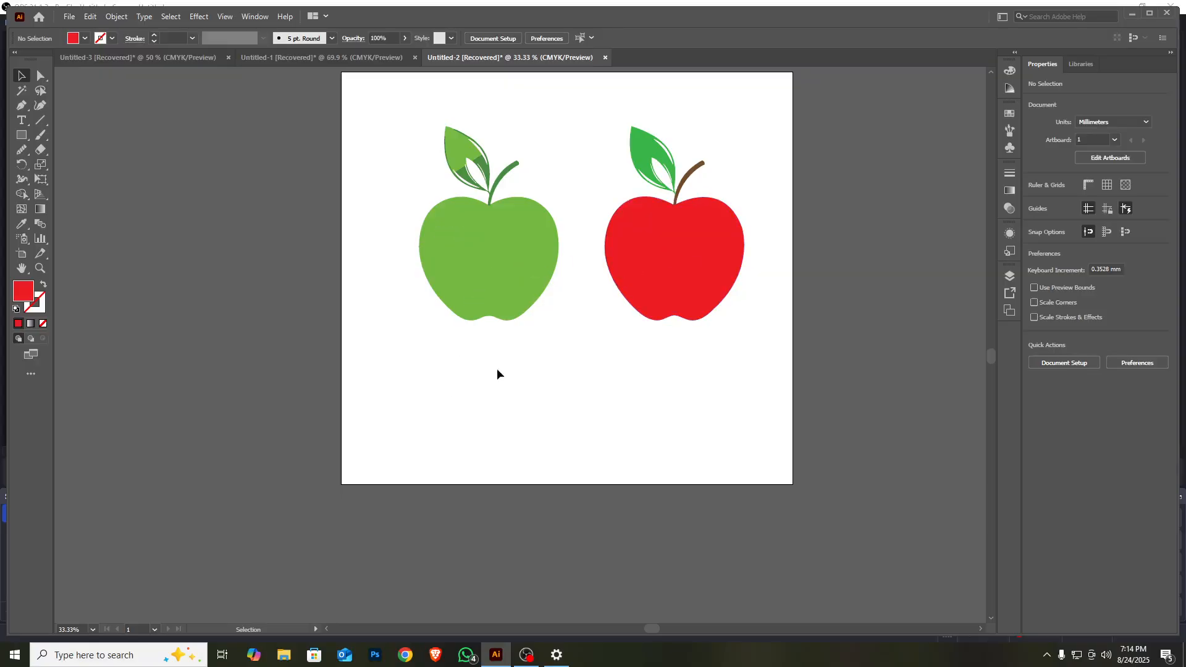
{"action": "scroll", "coordinate": [296, 321], "scroll_direction": "up", "scroll_amount": 2}
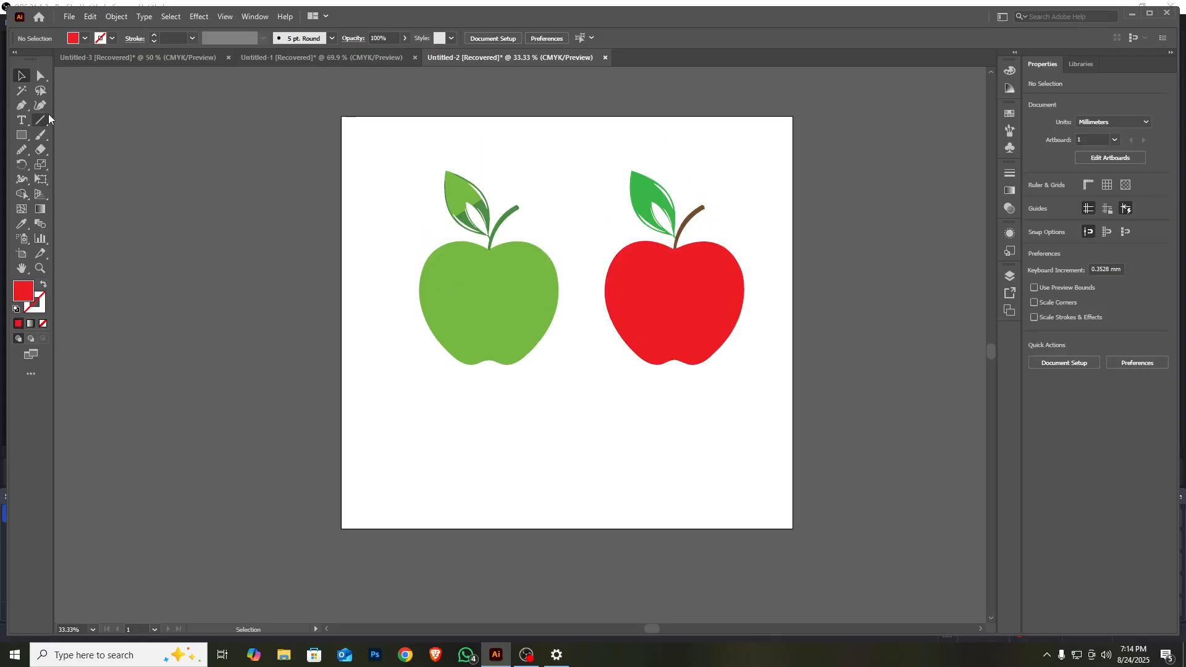
{"action": "left_click", "coordinate": [28, 109]}
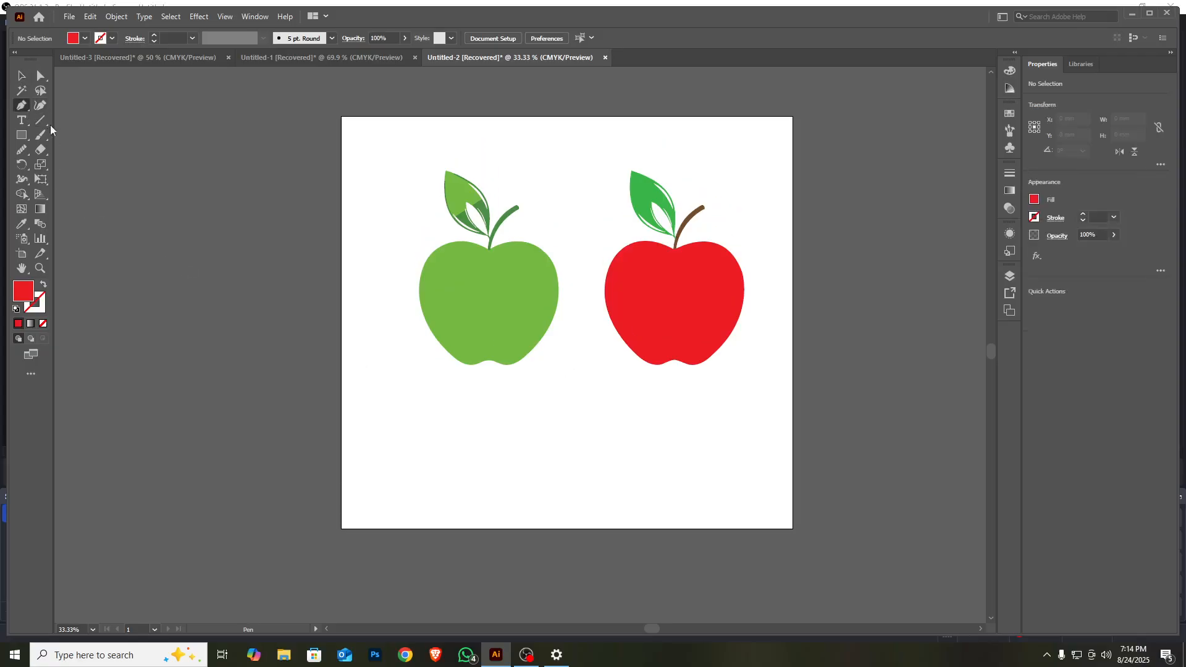
{"action": "left_click", "coordinate": [417, 415]}
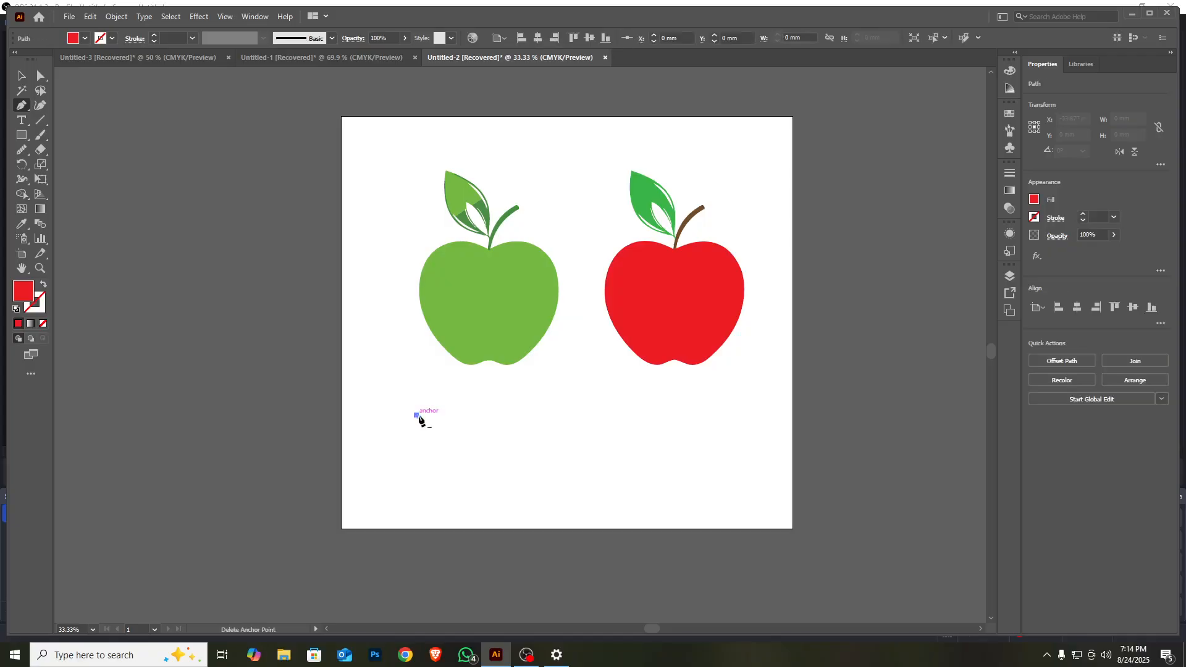
{"action": "left_click", "coordinate": [519, 419]}
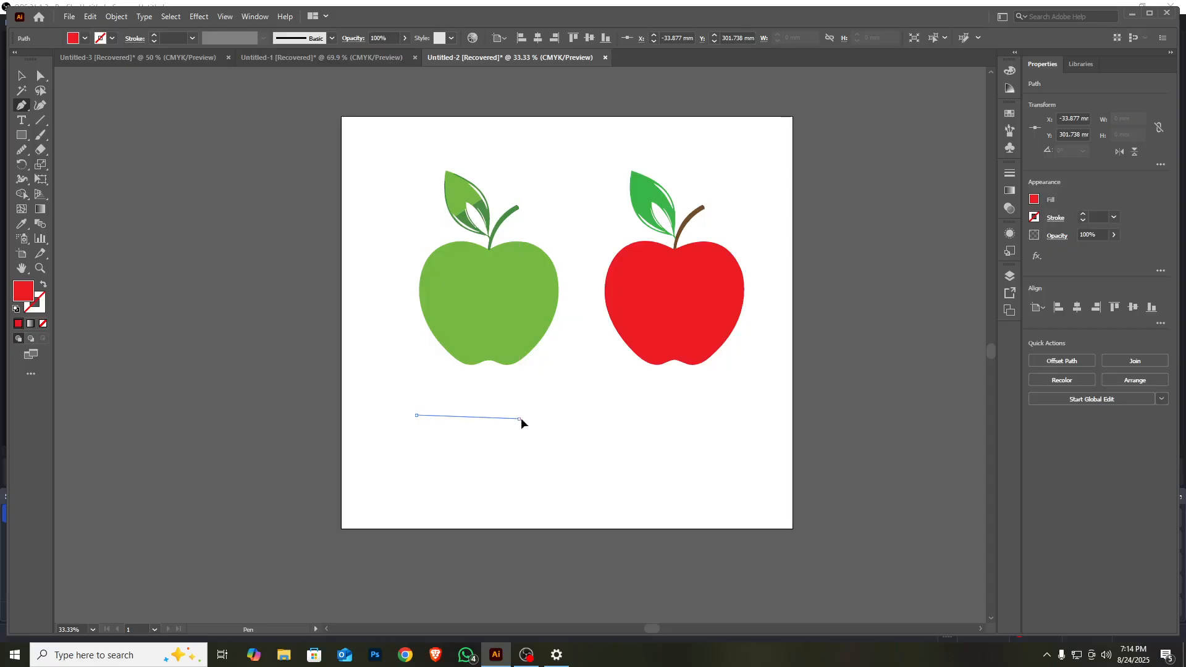
{"action": "left_click_drag", "start_coordinate": [521, 421], "coordinate": [568, 352]}
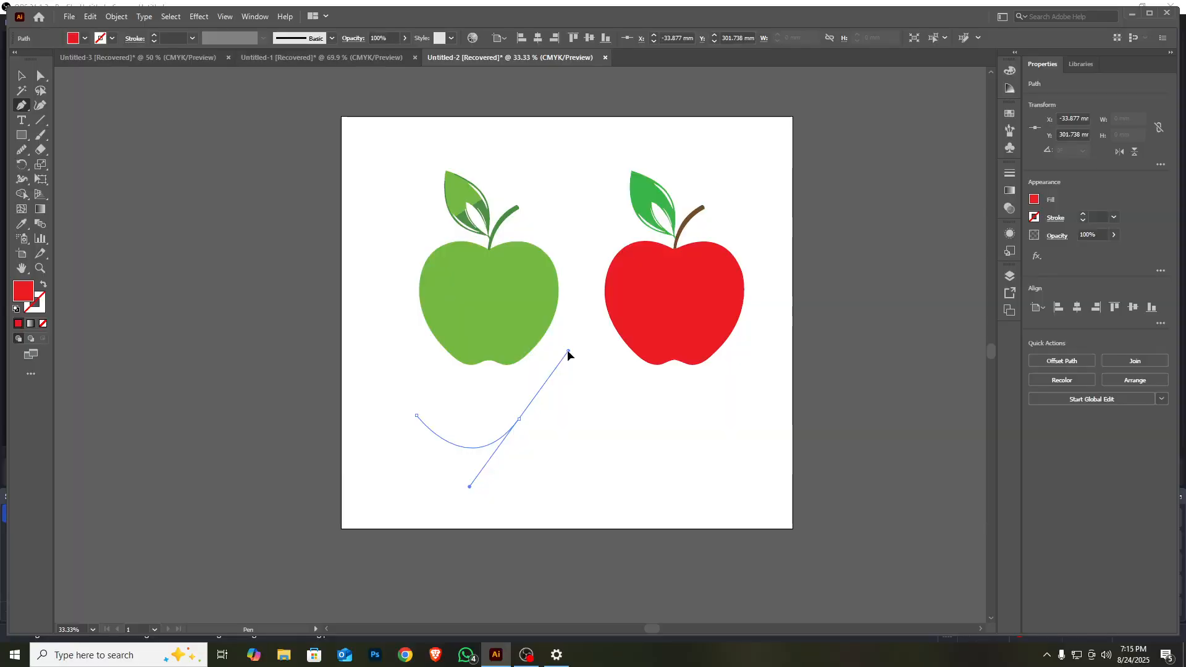
{"action": "left_click_drag", "start_coordinate": [568, 351], "coordinate": [568, 352]}
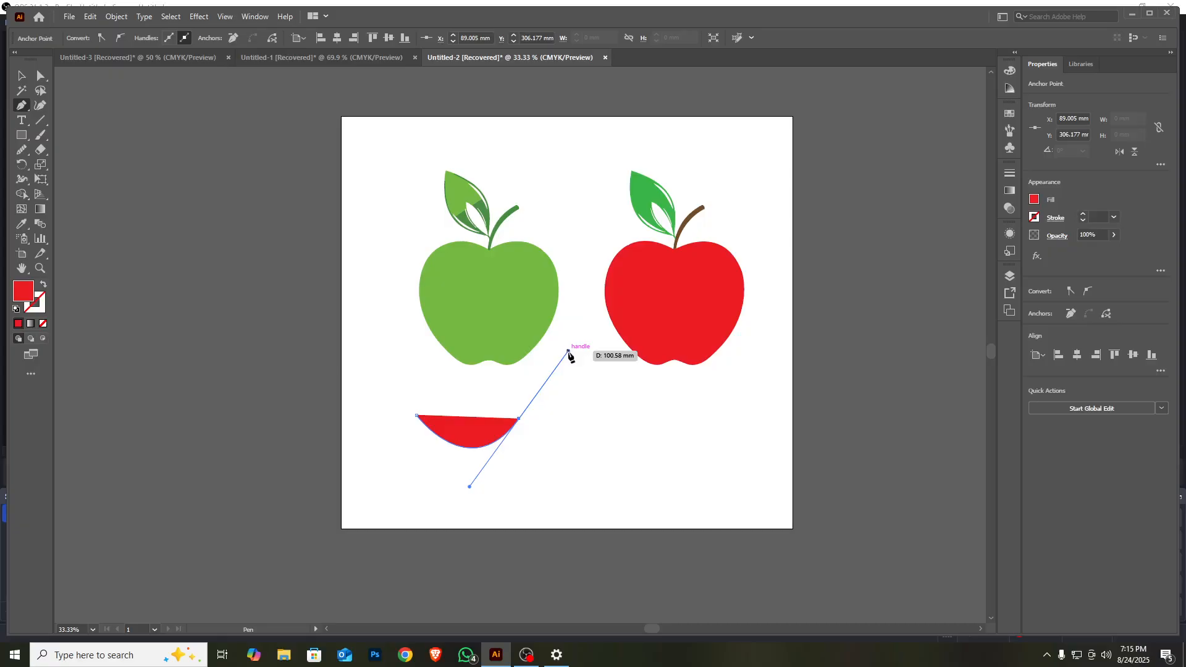
{"action": "left_click_drag", "start_coordinate": [619, 420], "coordinate": [595, 413]}
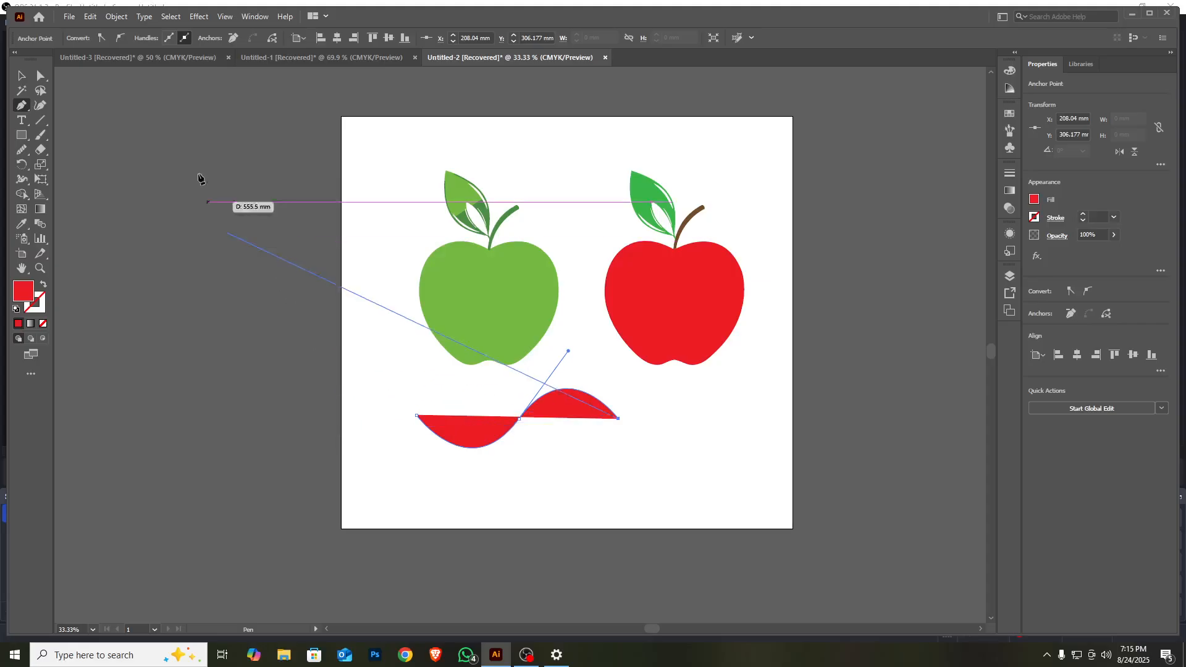
Step: Set the S-shaped curve's fill to None and its stroke to black, then deselect it
{"action": "left_click", "coordinate": [21, 76]}
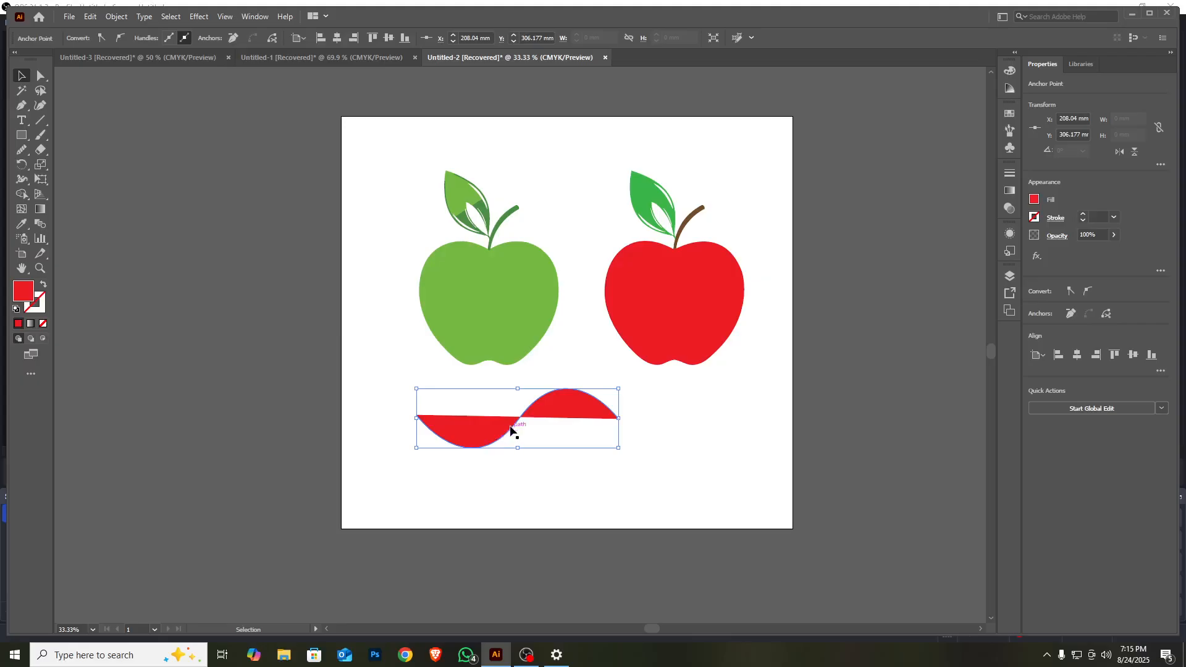
{"action": "left_click", "coordinate": [563, 419]}
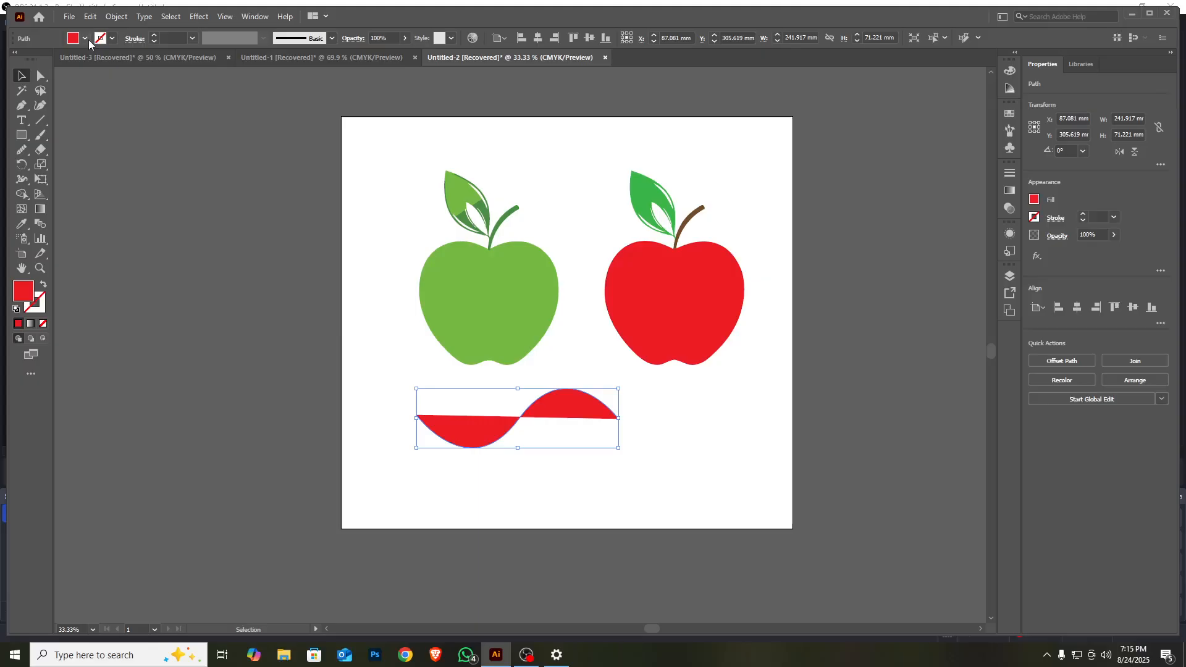
{"action": "left_click", "coordinate": [86, 39]}
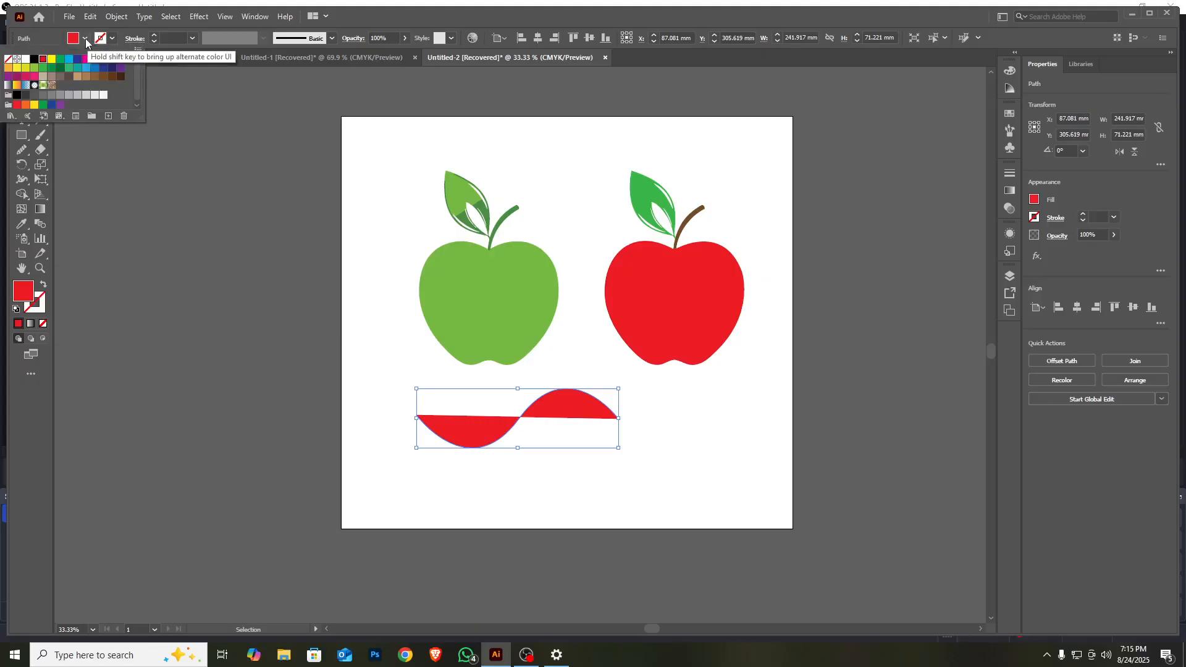
{"action": "left_click", "coordinate": [8, 59]}
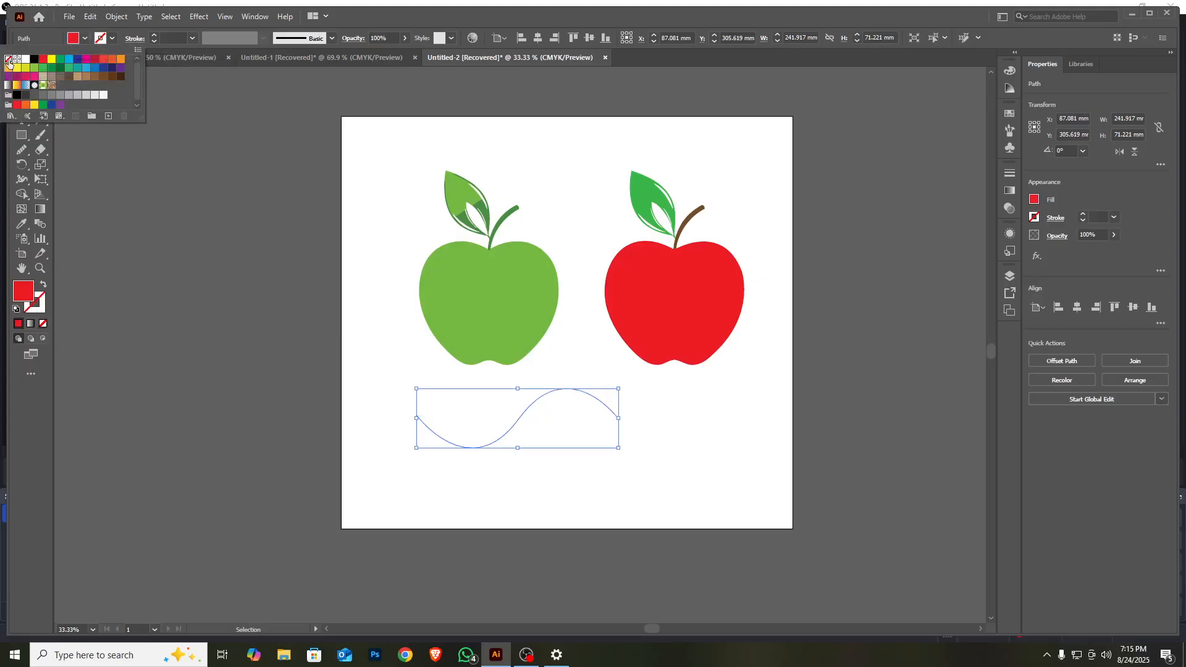
{"action": "left_click", "coordinate": [104, 40]}
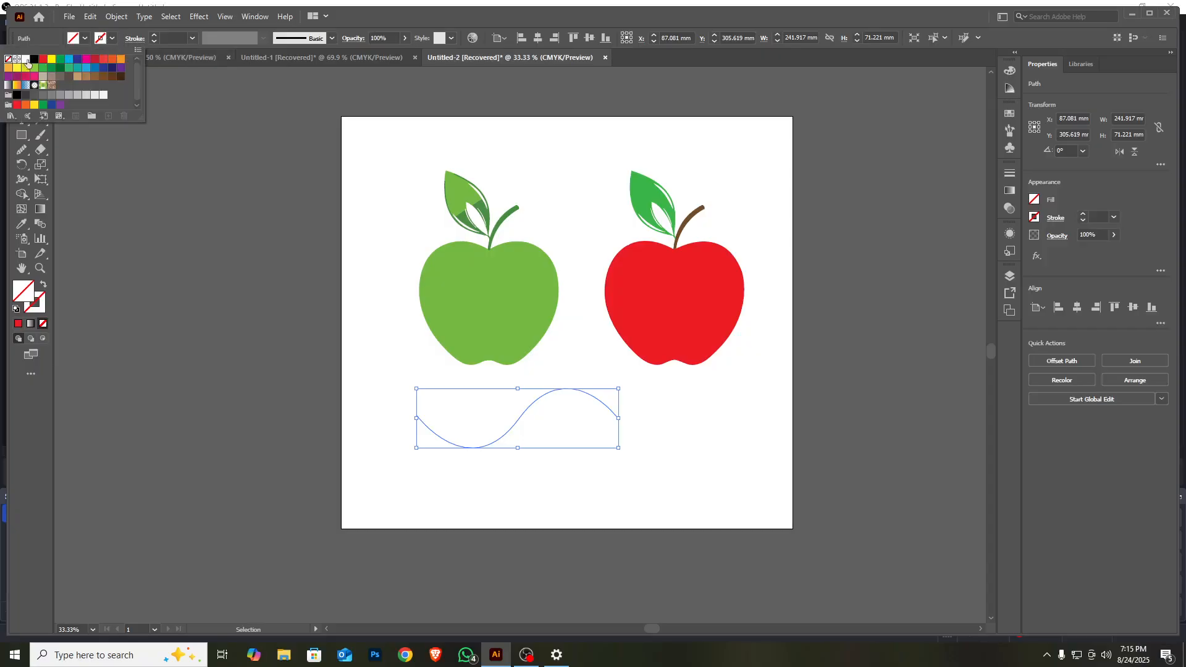
{"action": "left_click", "coordinate": [34, 59]}
{"action": "left_click", "coordinate": [396, 351]}
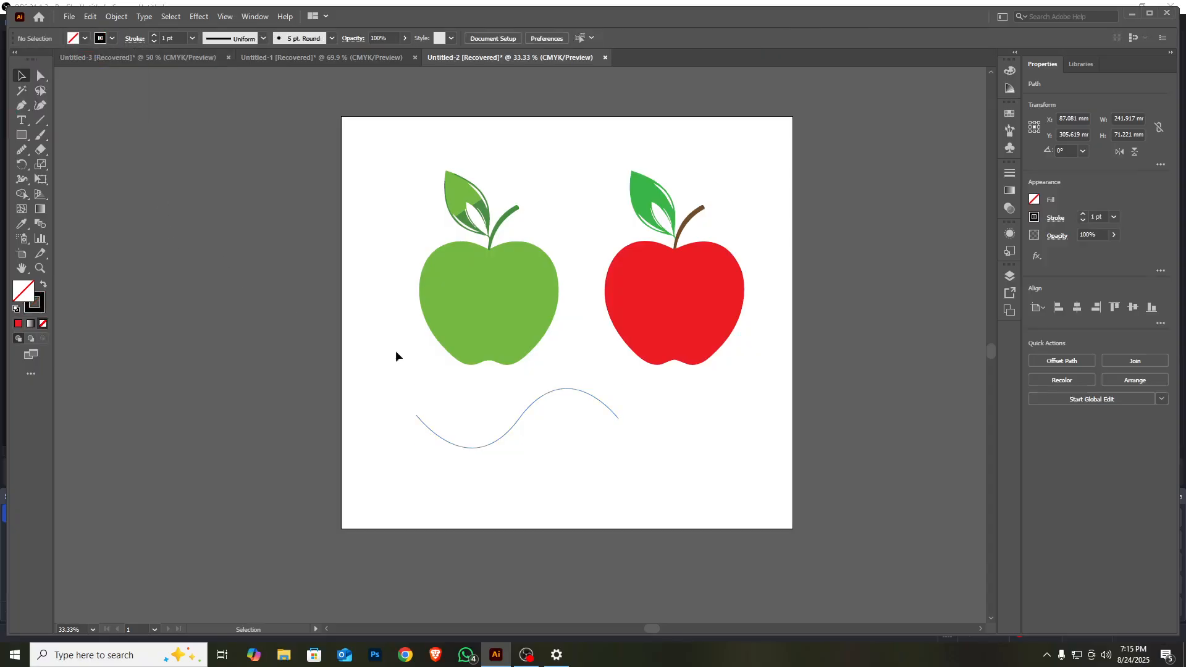
Step: Delete the S-shaped curve below the apples
{"action": "left_click", "coordinate": [516, 428]}
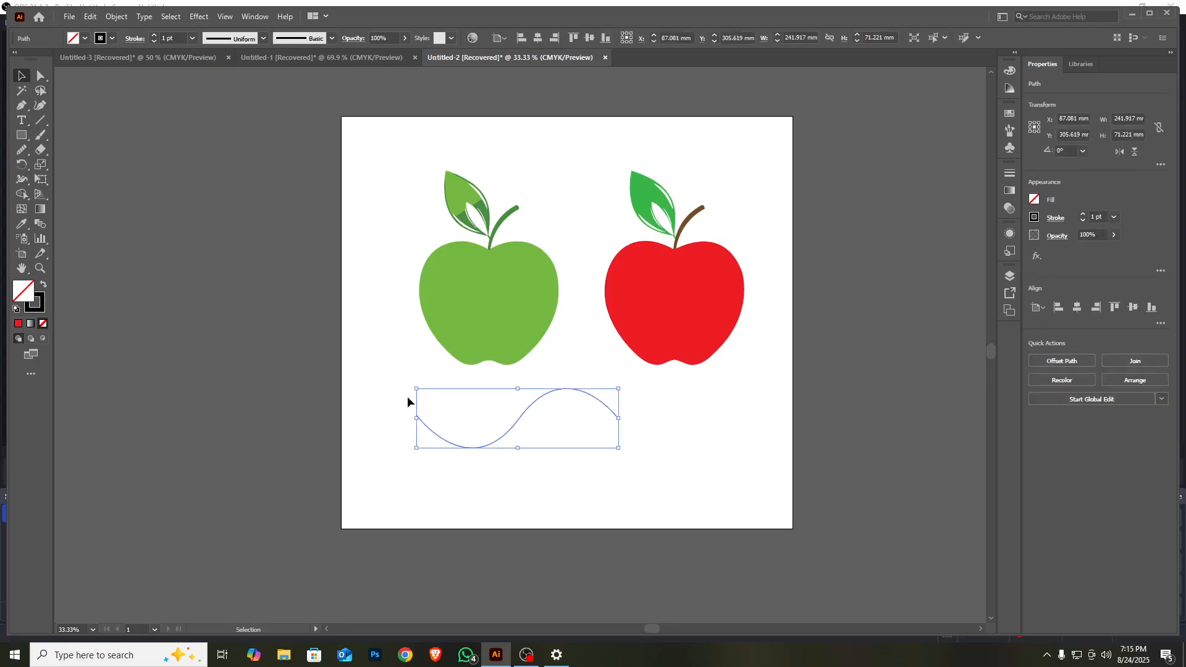
{"action": "key", "text": "Delete"}
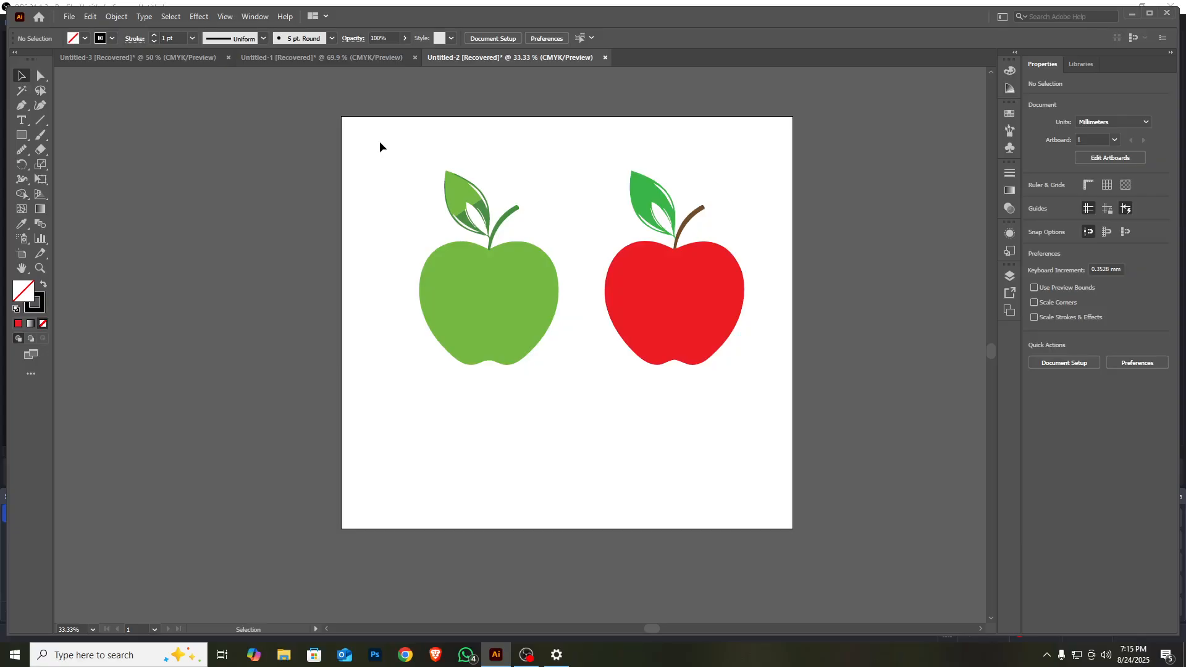
{"action": "left_click_drag", "start_coordinate": [379, 146], "coordinate": [726, 423]}
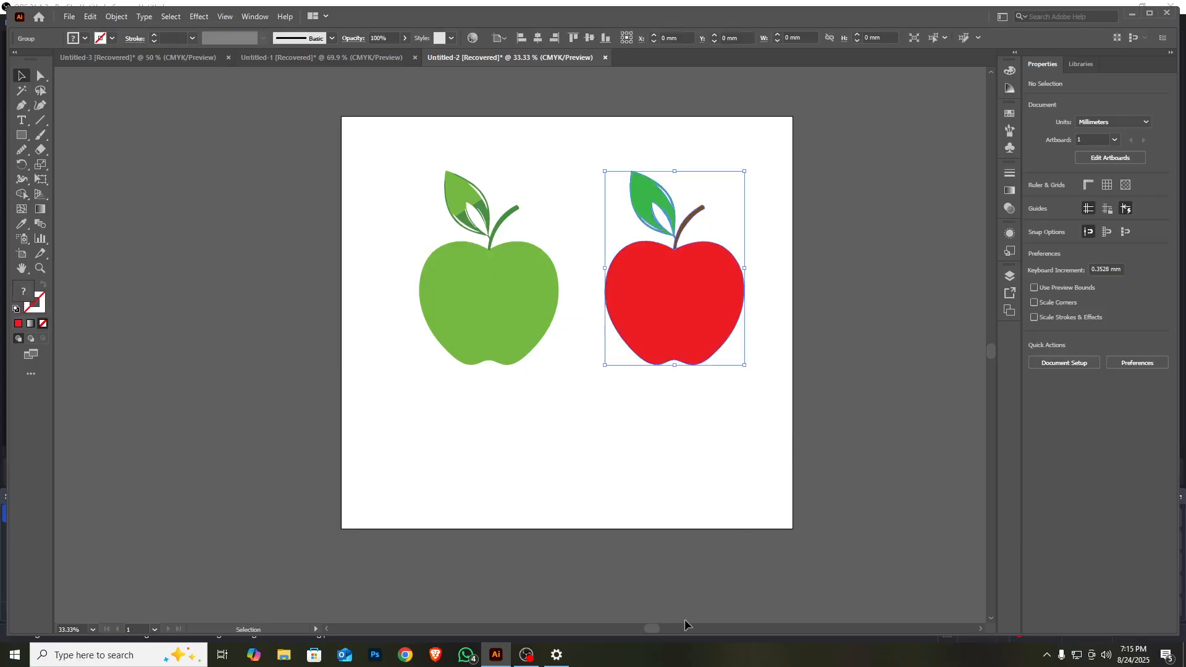
{"action": "left_click", "coordinate": [525, 655]}
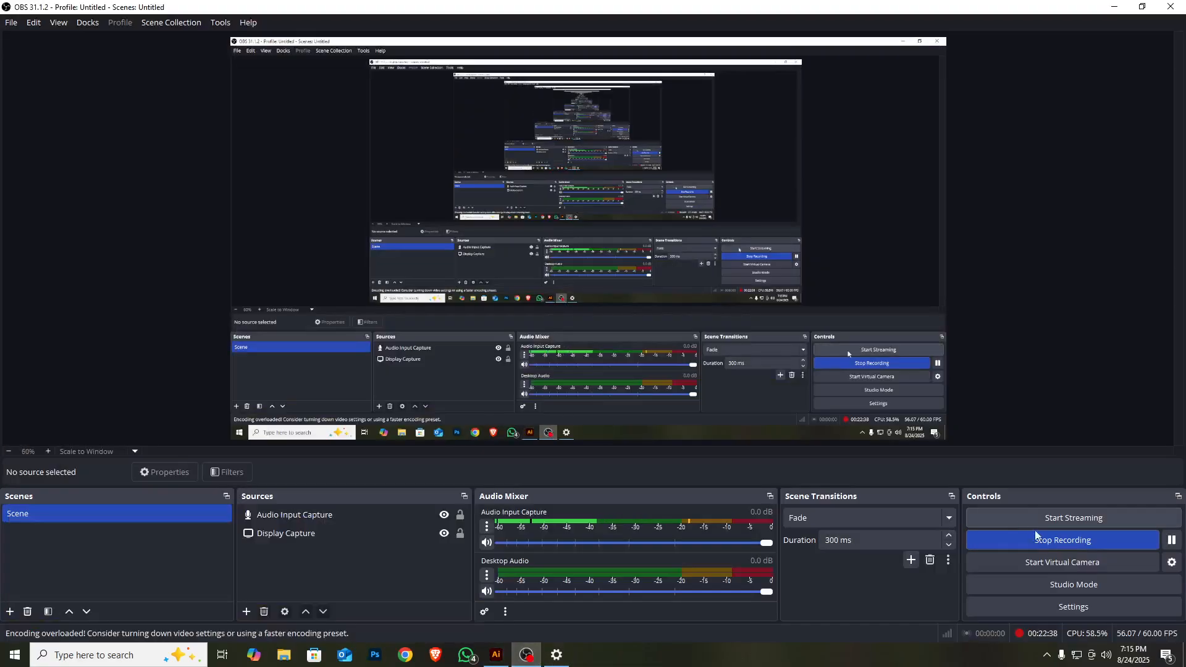